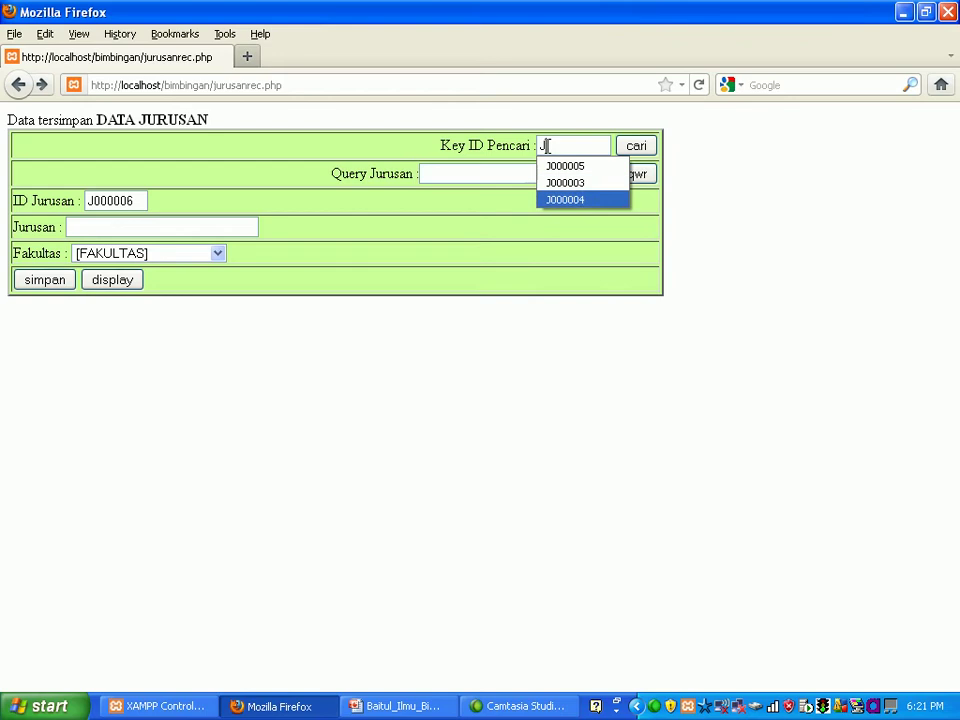
key(Up)
key(Up)
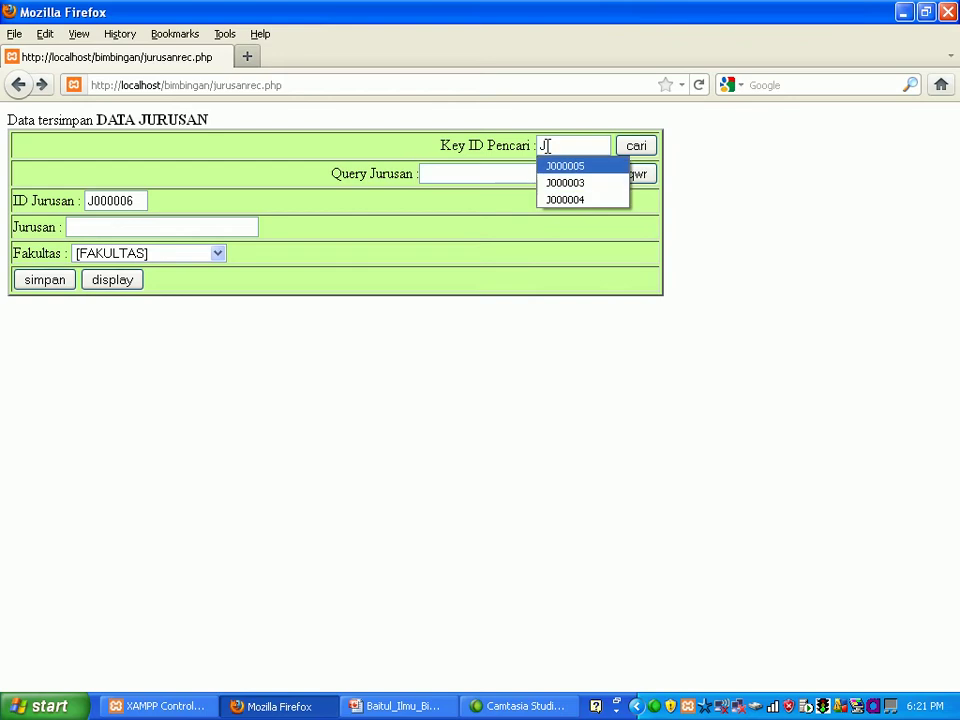
Step: Search for department J000005, load it into the form, delete it, and list the remaining departments
key(Return)
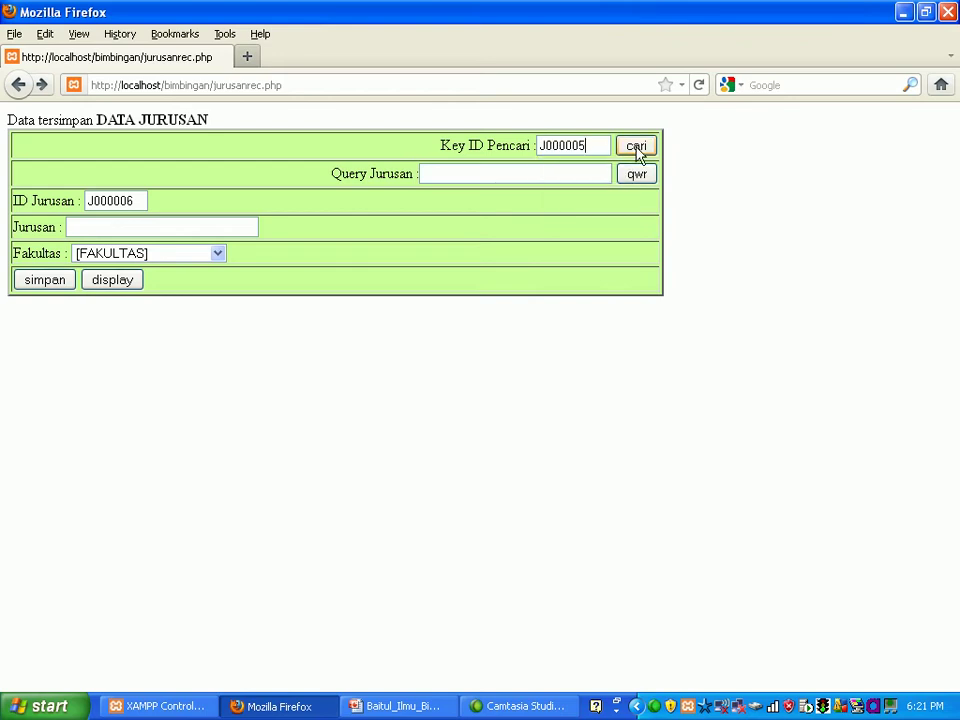
click(638, 151)
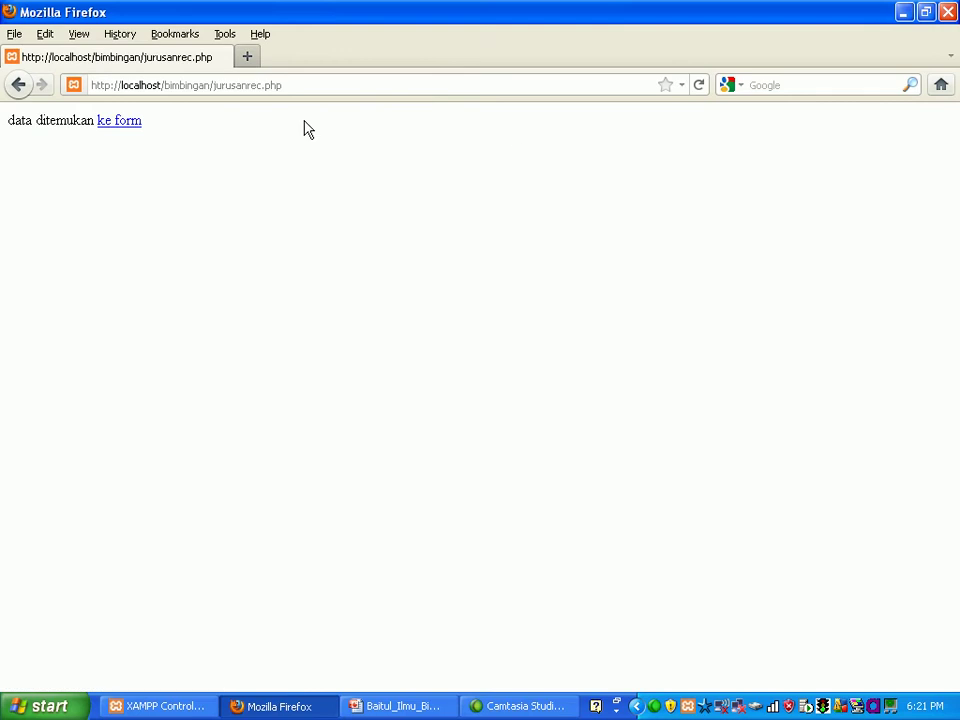
click(120, 128)
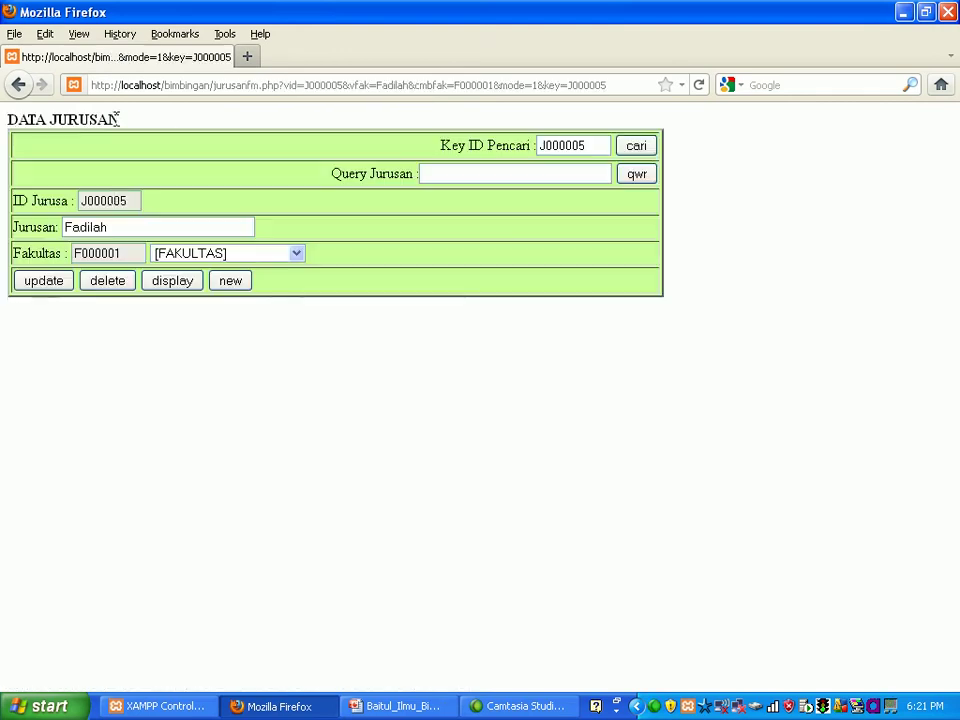
click(113, 283)
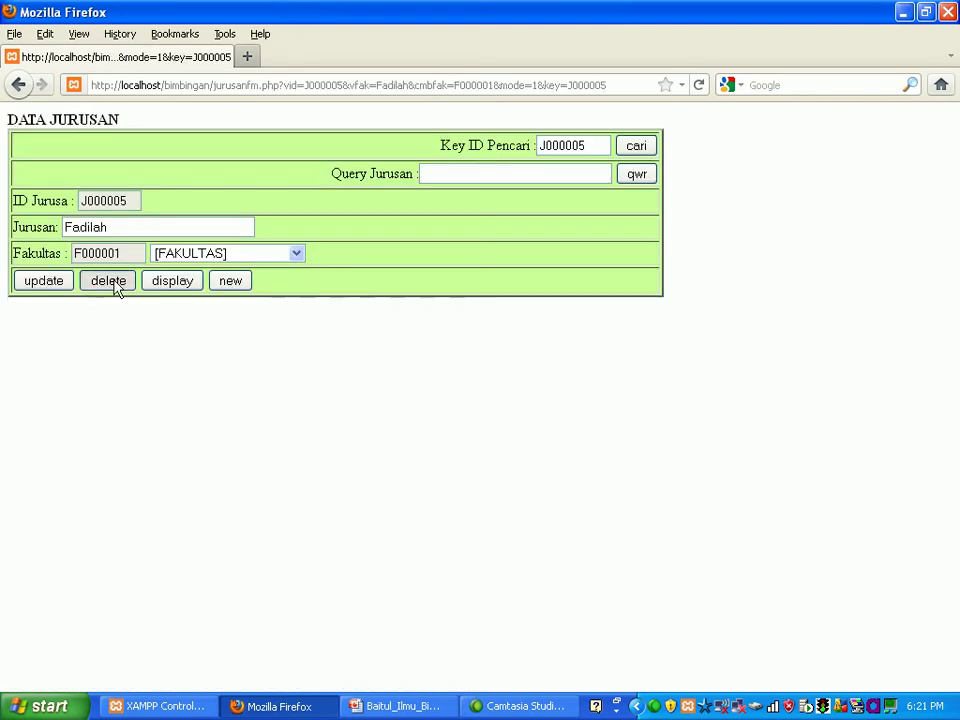
click(115, 282)
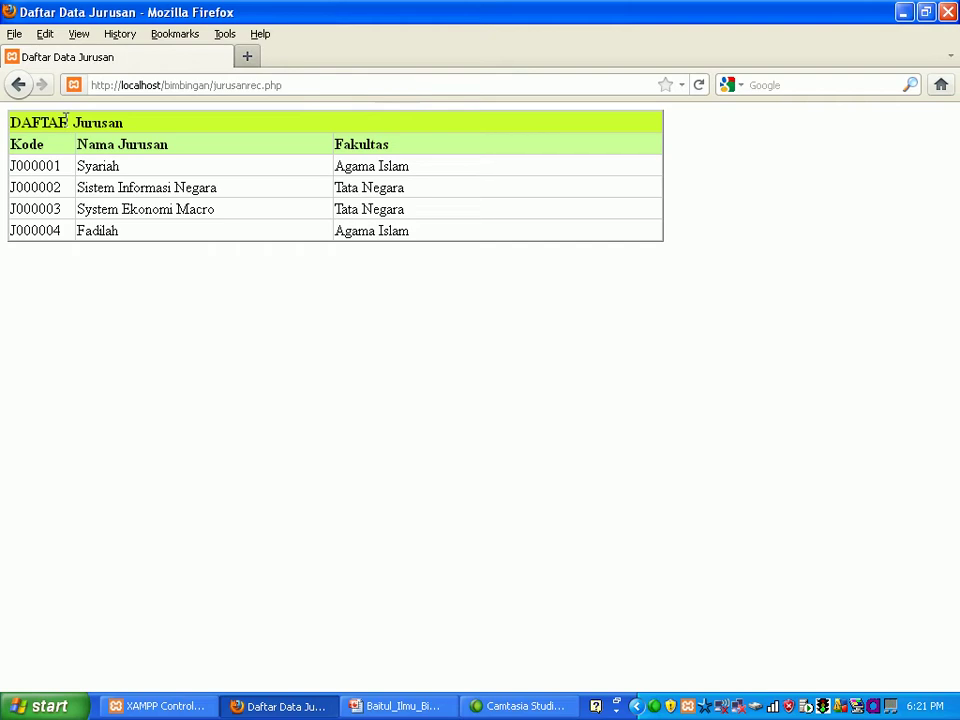
Step: Go back through the previous pages to the main menu
click(19, 87)
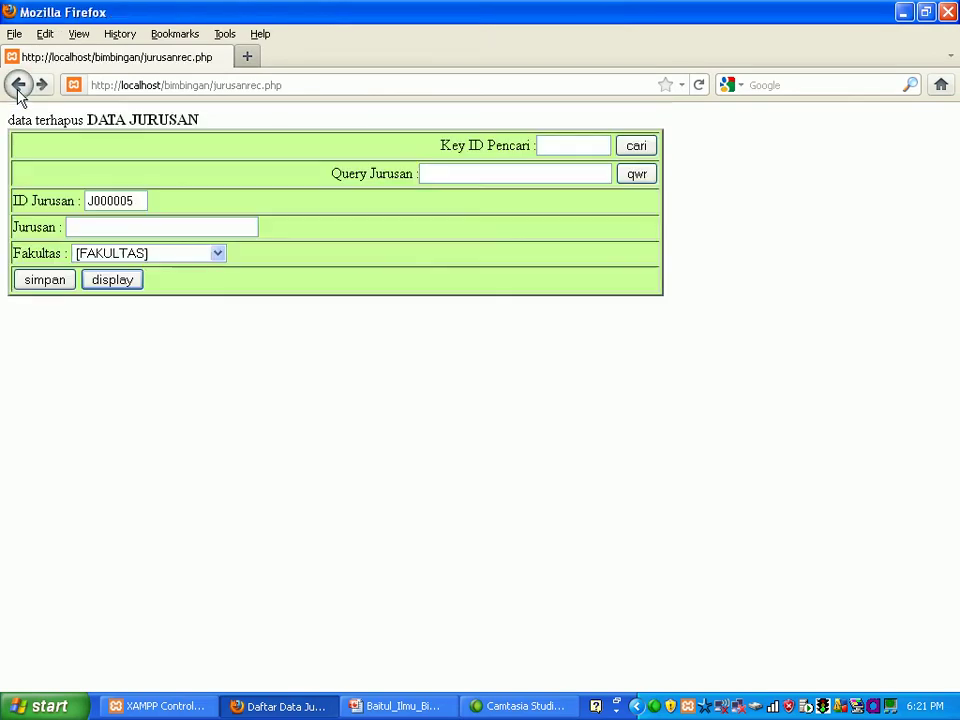
click(18, 87)
click(18, 87)
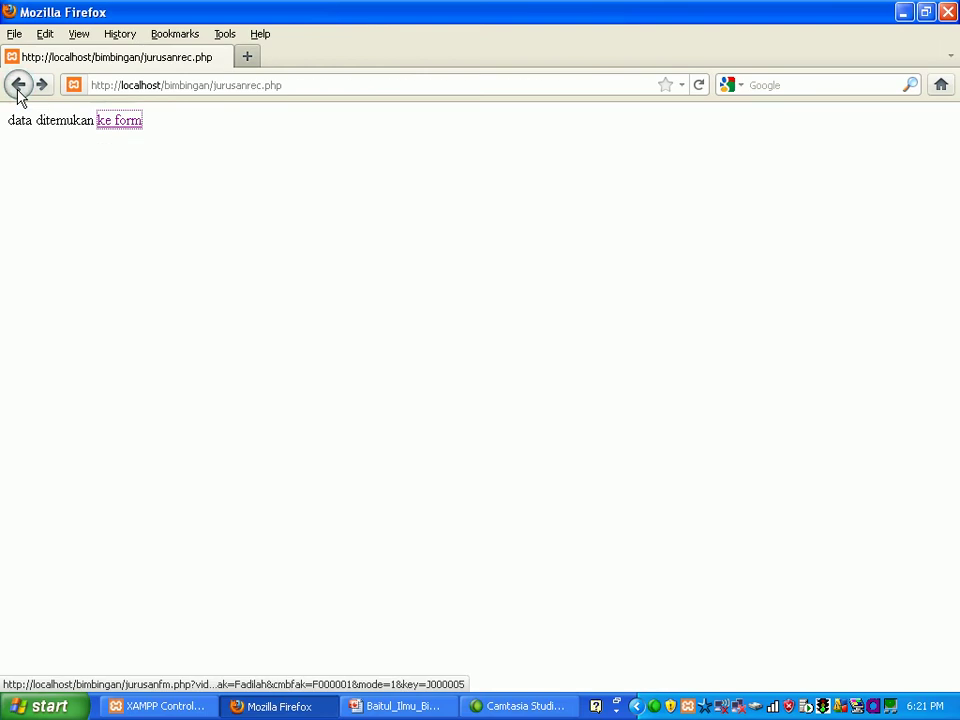
click(18, 87)
click(18, 87)
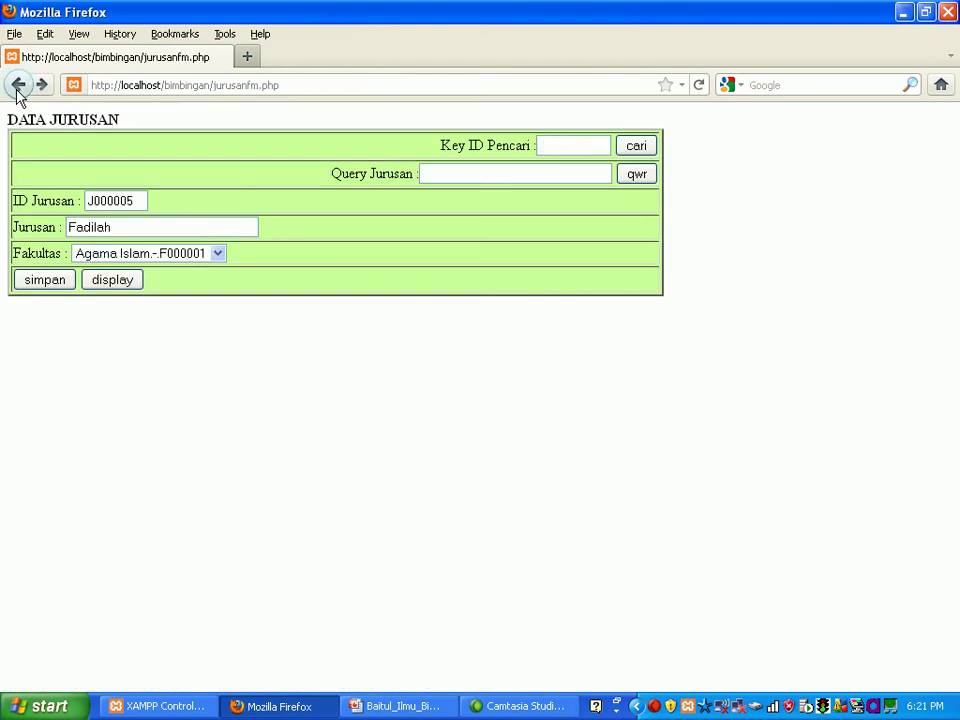
click(18, 87)
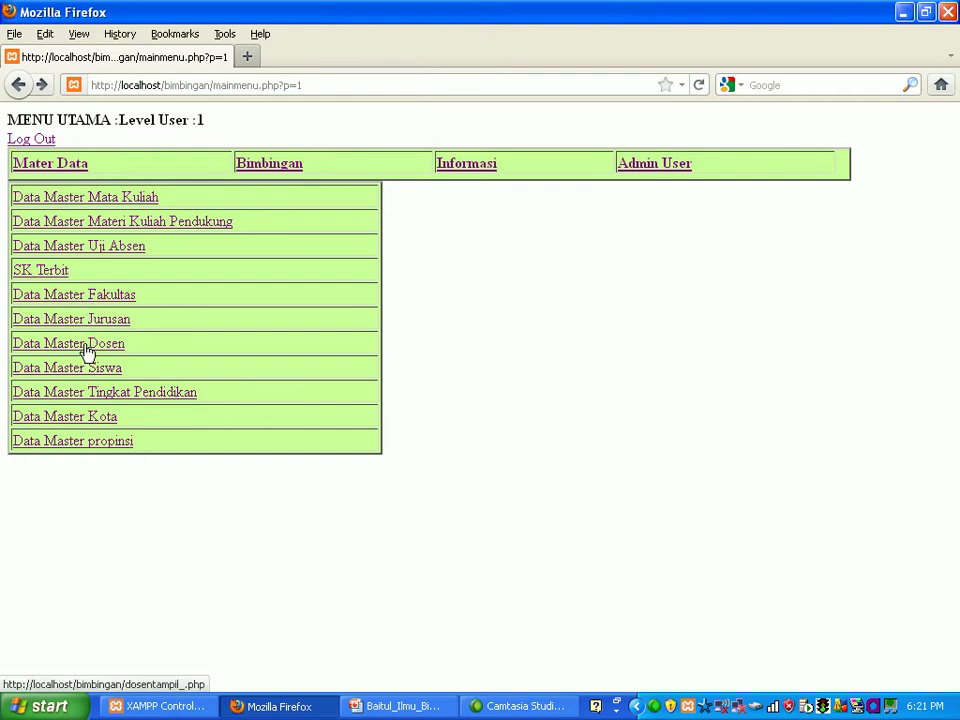
click(77, 201)
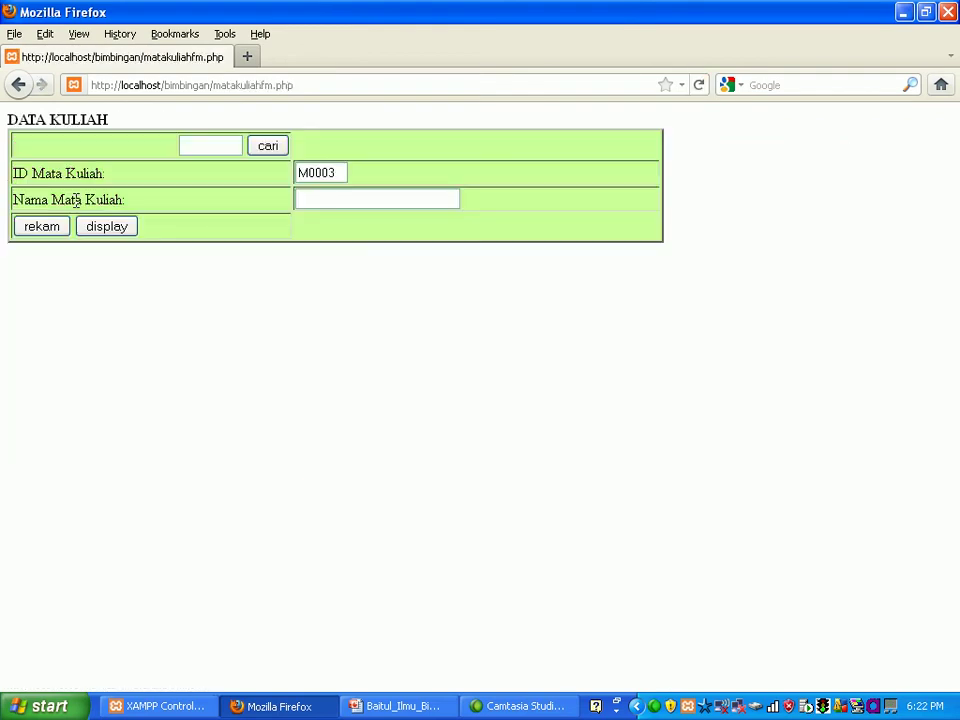
click(97, 229)
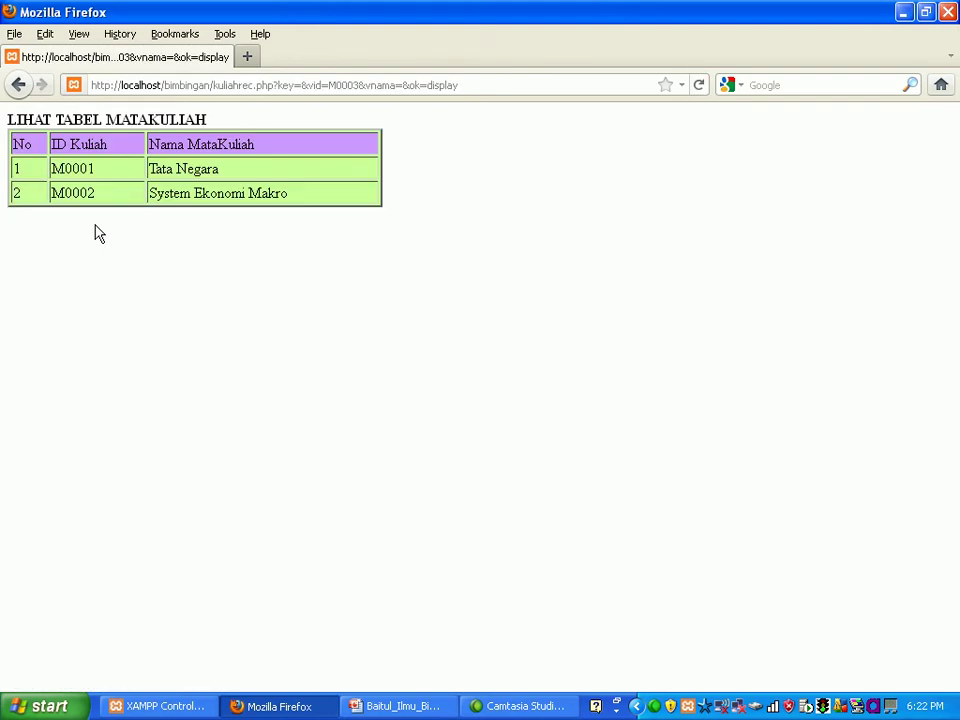
click(19, 86)
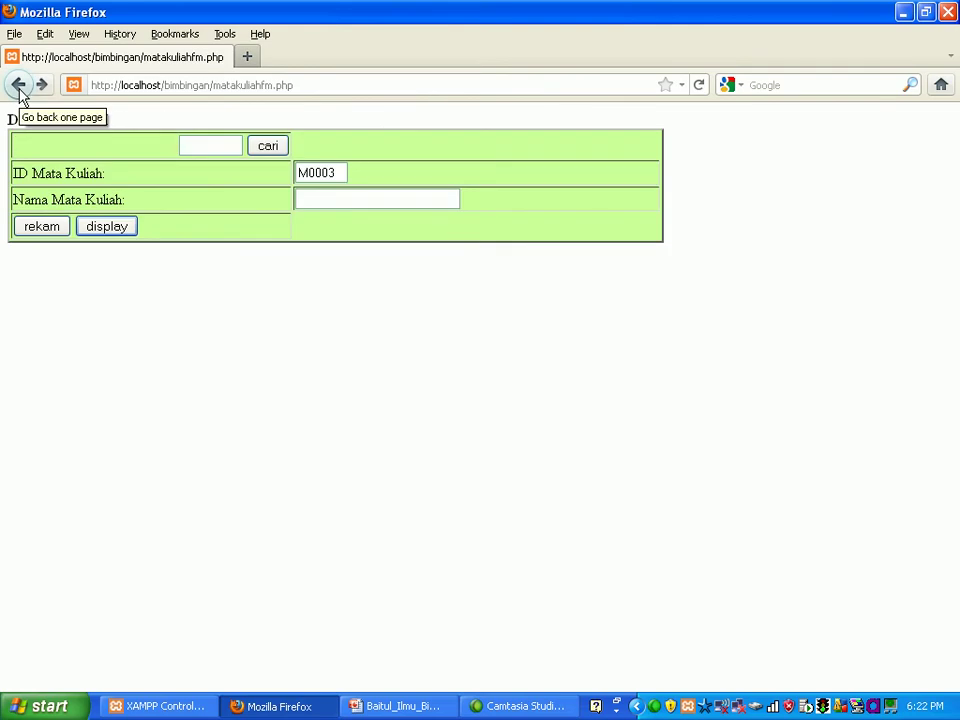
click(19, 86)
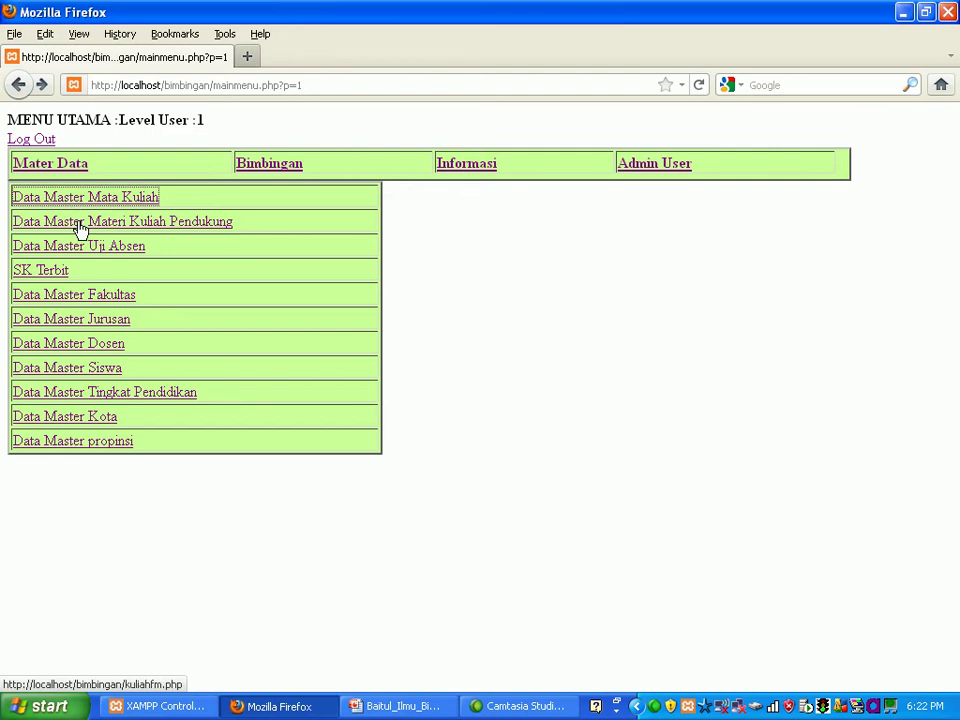
click(79, 225)
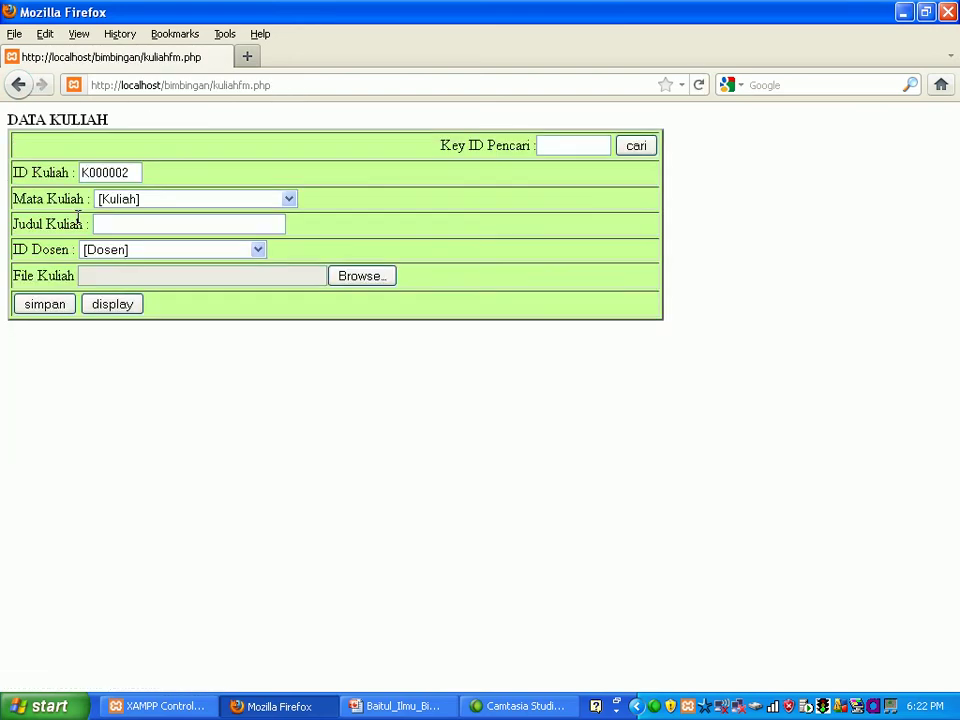
Step: Enter material 'Moslem Insurance' for course M0002 System Ekonomi Makro with lecturer D000002
click(290, 201)
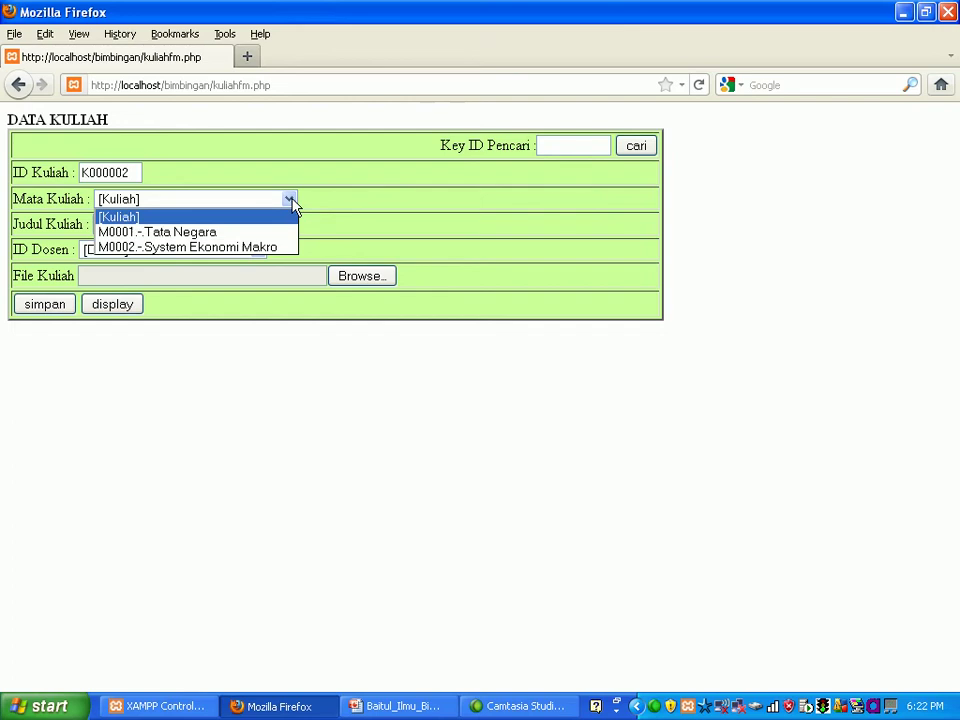
click(276, 248)
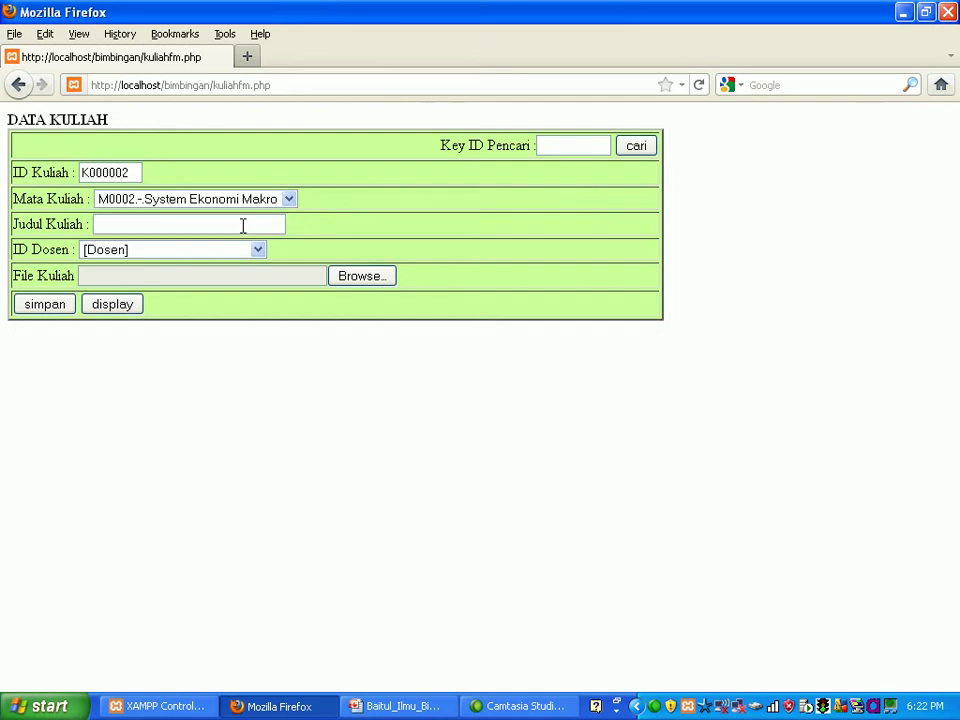
text(Mosl)
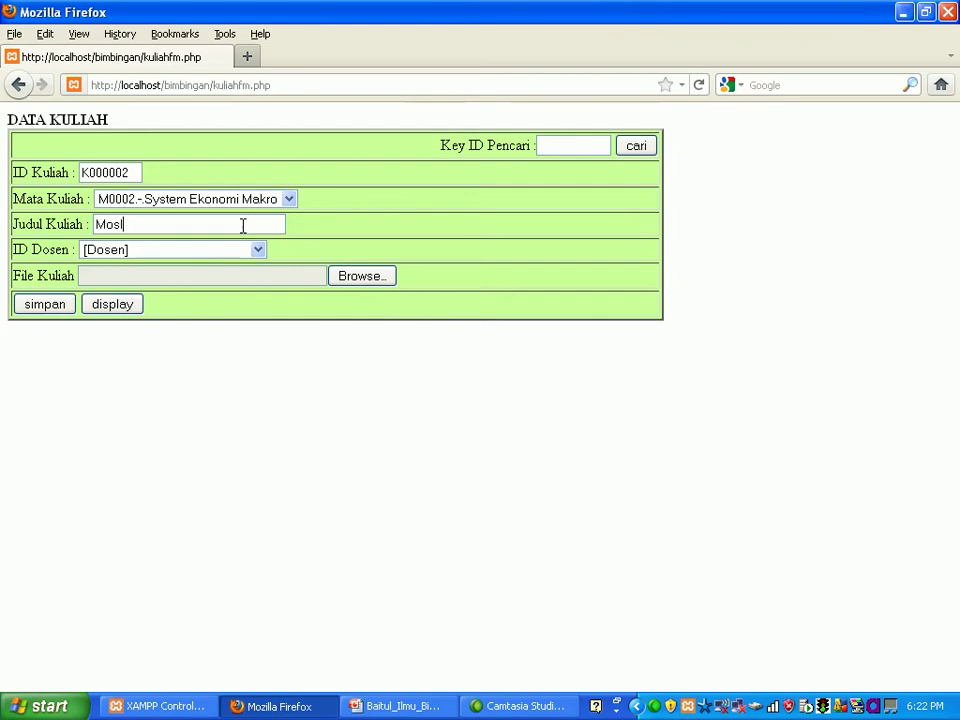
text(em Insurance)
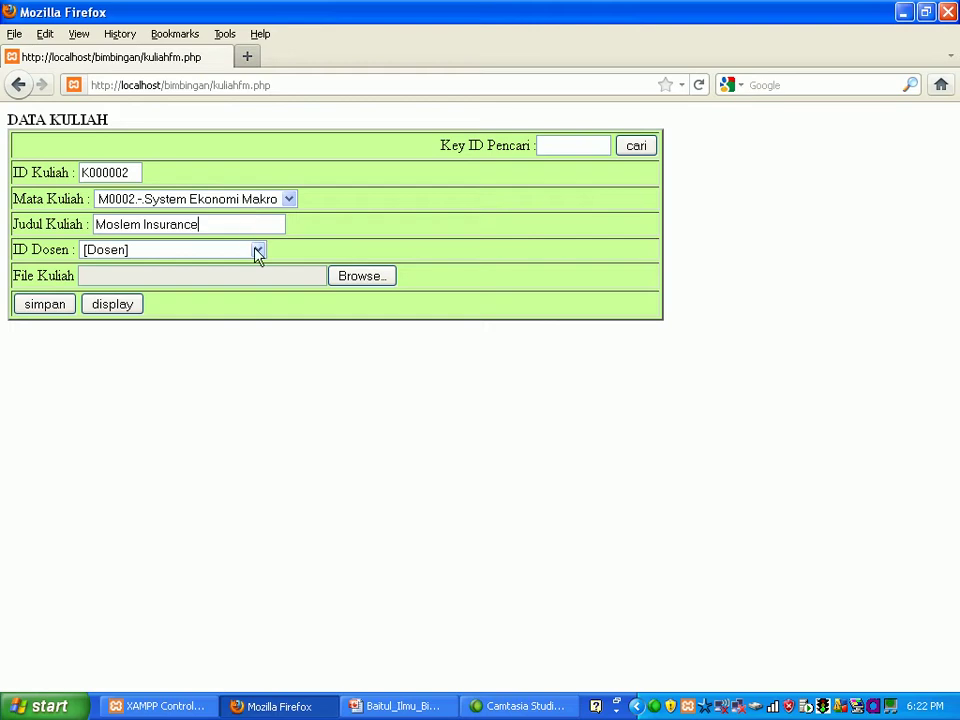
click(258, 250)
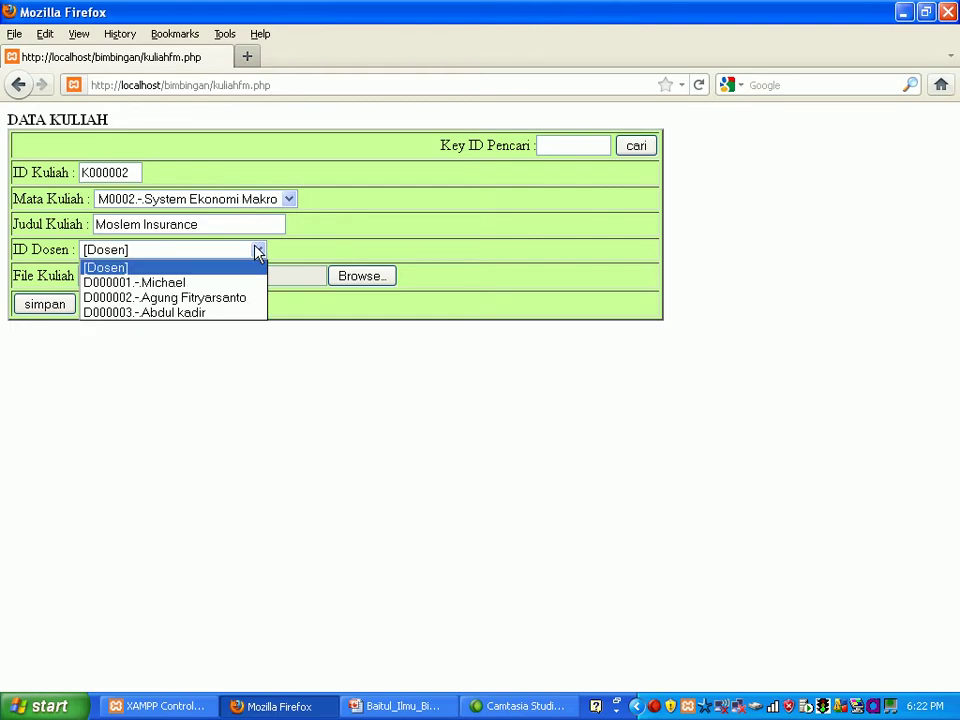
click(250, 301)
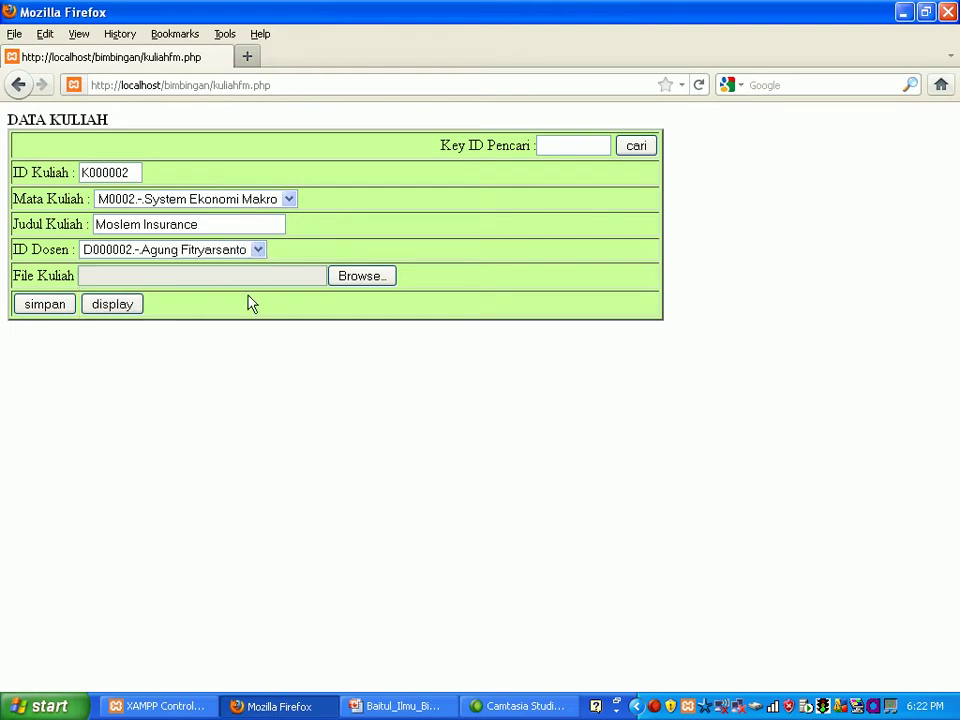
Step: Attach the MoslemInsurance video, save material K000002, and go back to the main menu
click(362, 277)
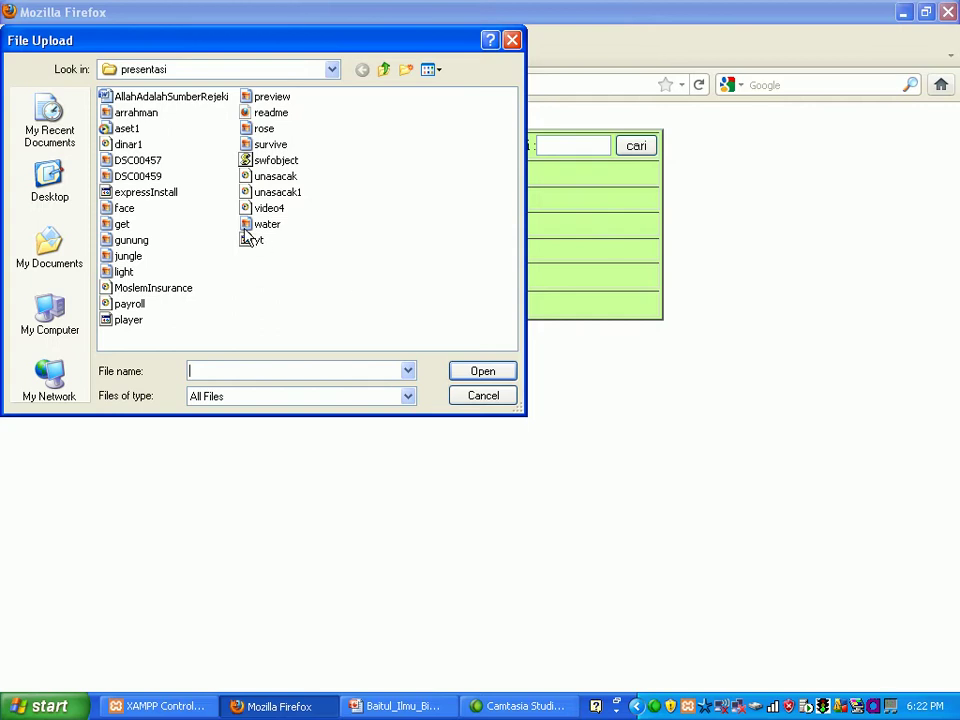
double_click(171, 288)
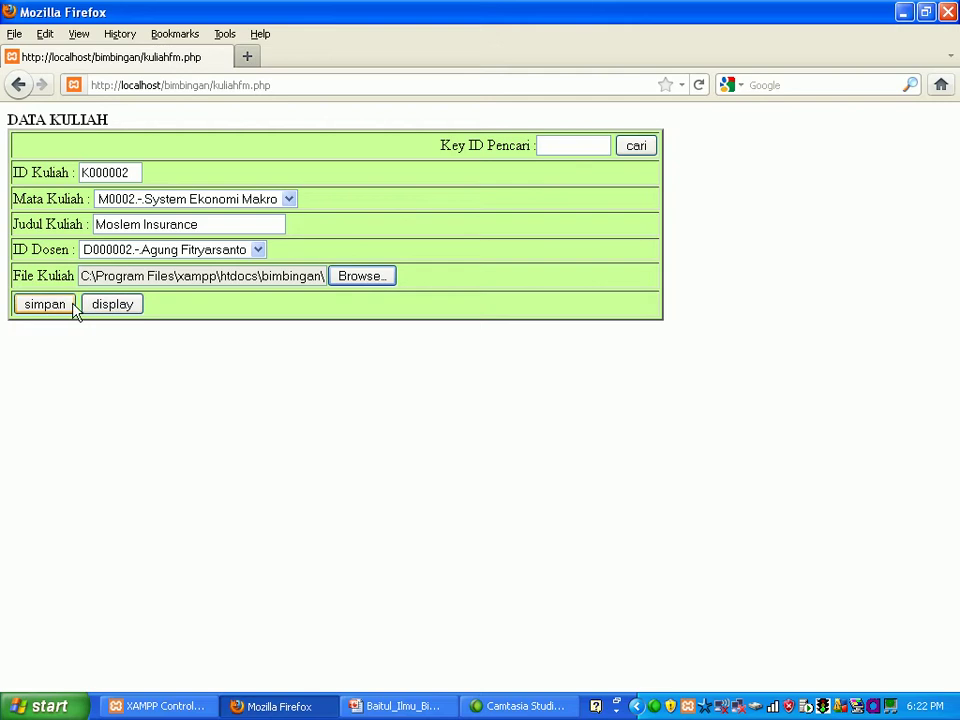
click(68, 310)
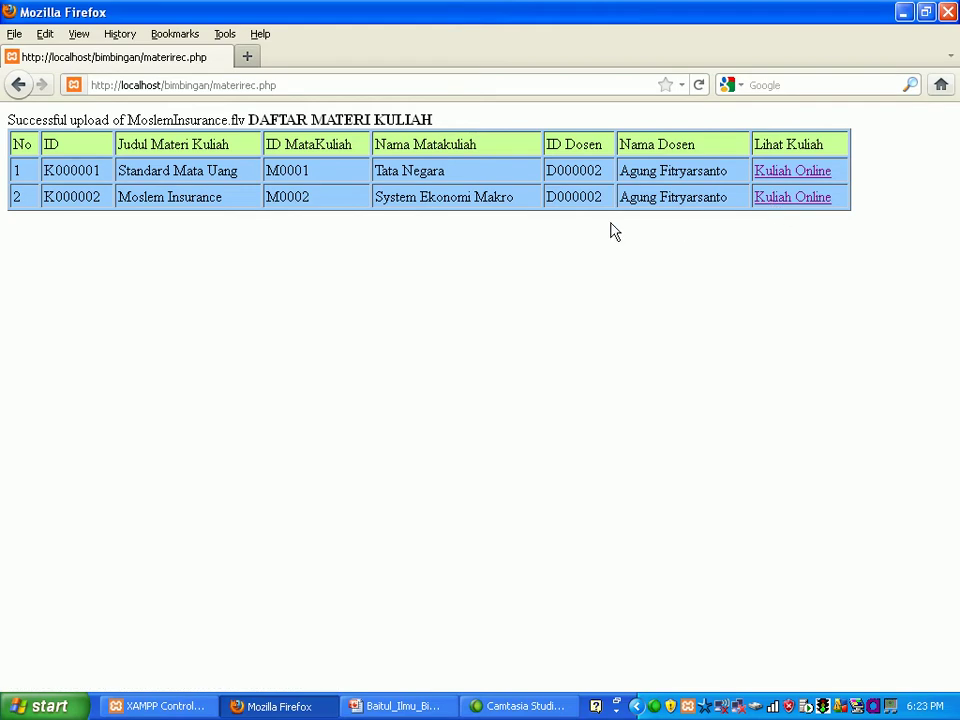
click(18, 86)
click(18, 87)
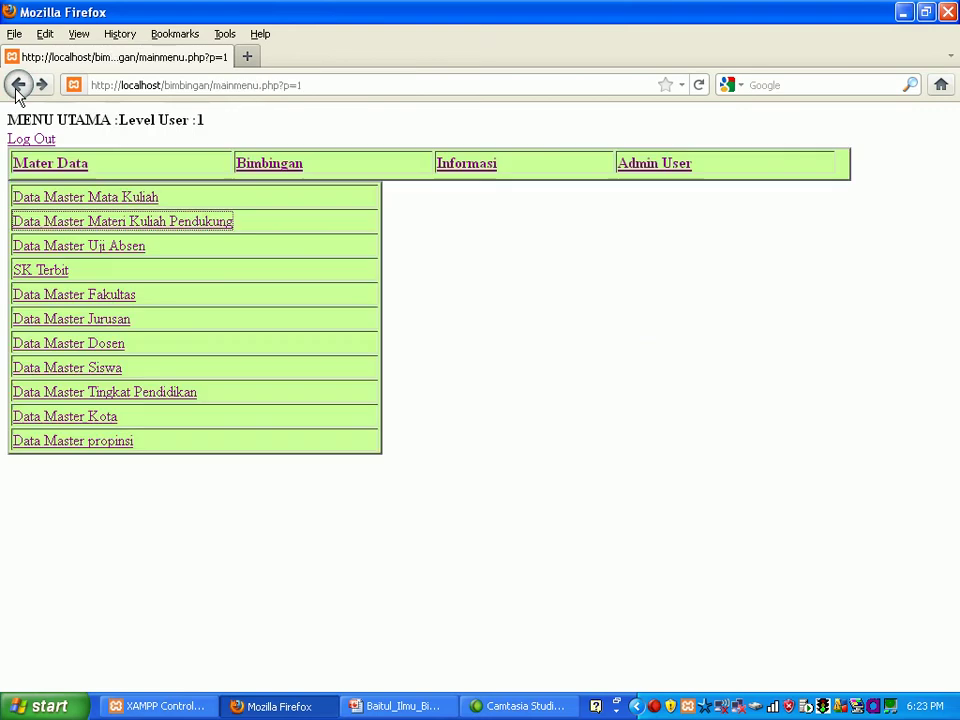
Step: Start an attendance question for material K000002 asking whether an insurance company needs collateral
click(61, 250)
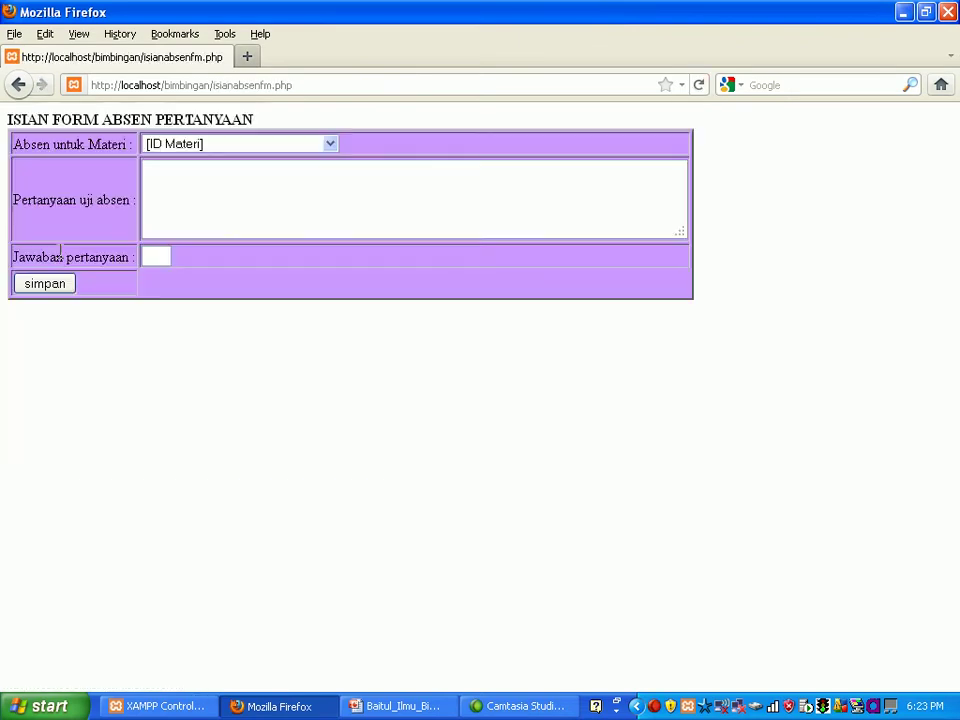
click(332, 147)
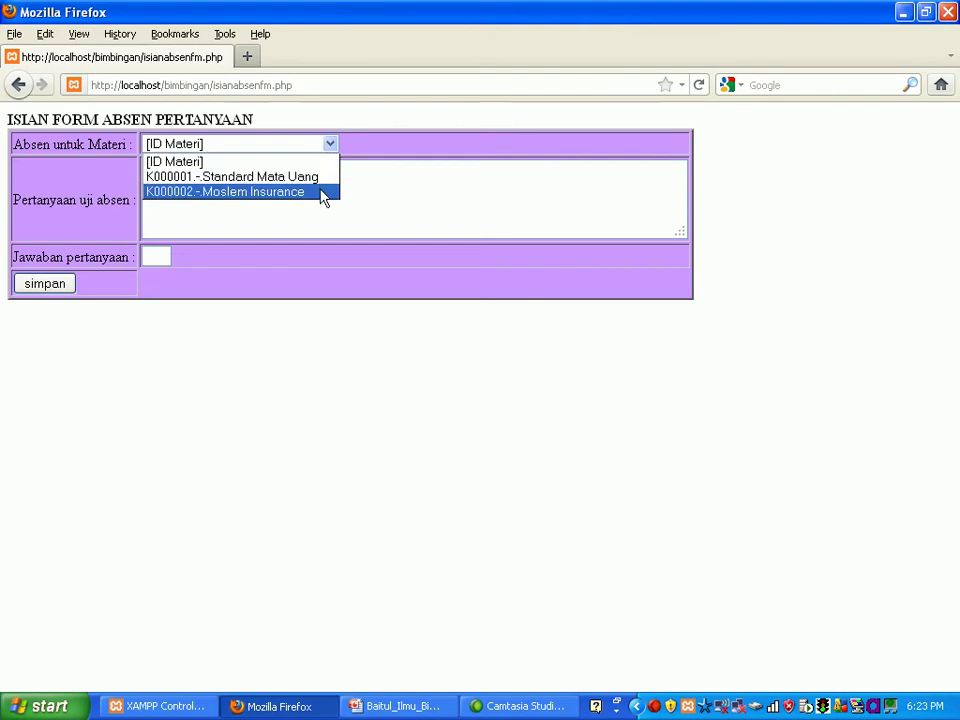
click(321, 192)
click(305, 176)
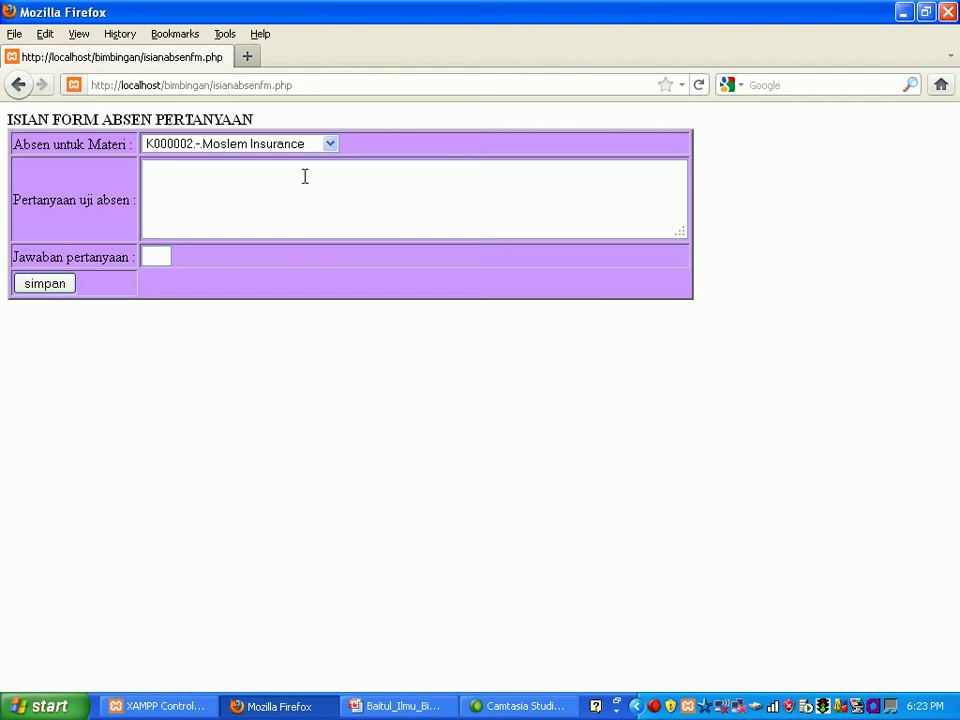
text(Apakah Pendirian )
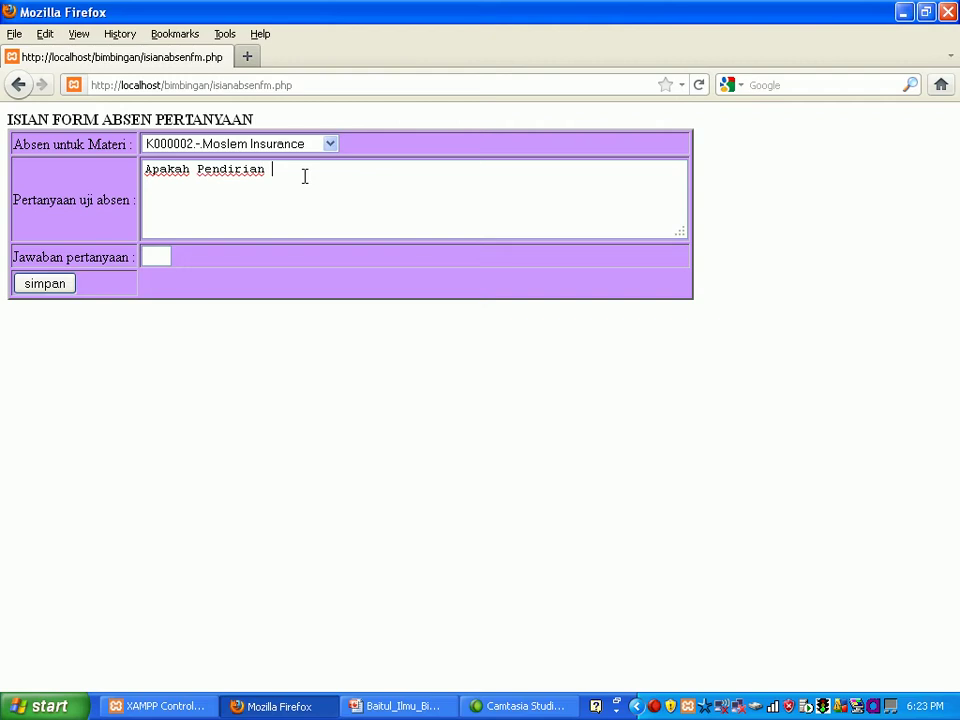
text(Syarikat Usaha Insur)
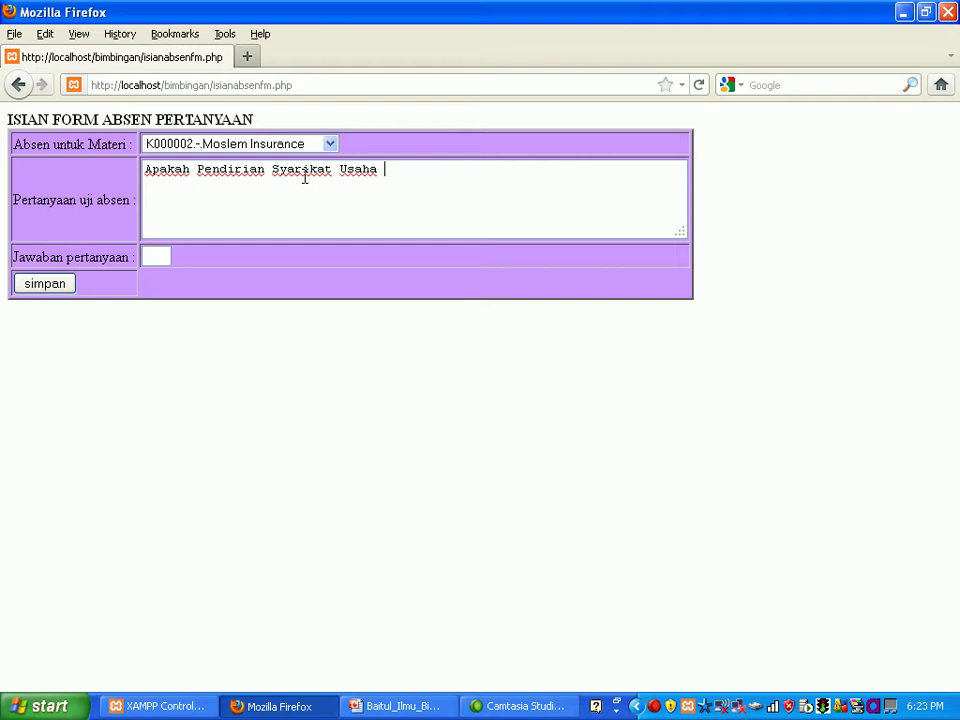
text(ance Mem)
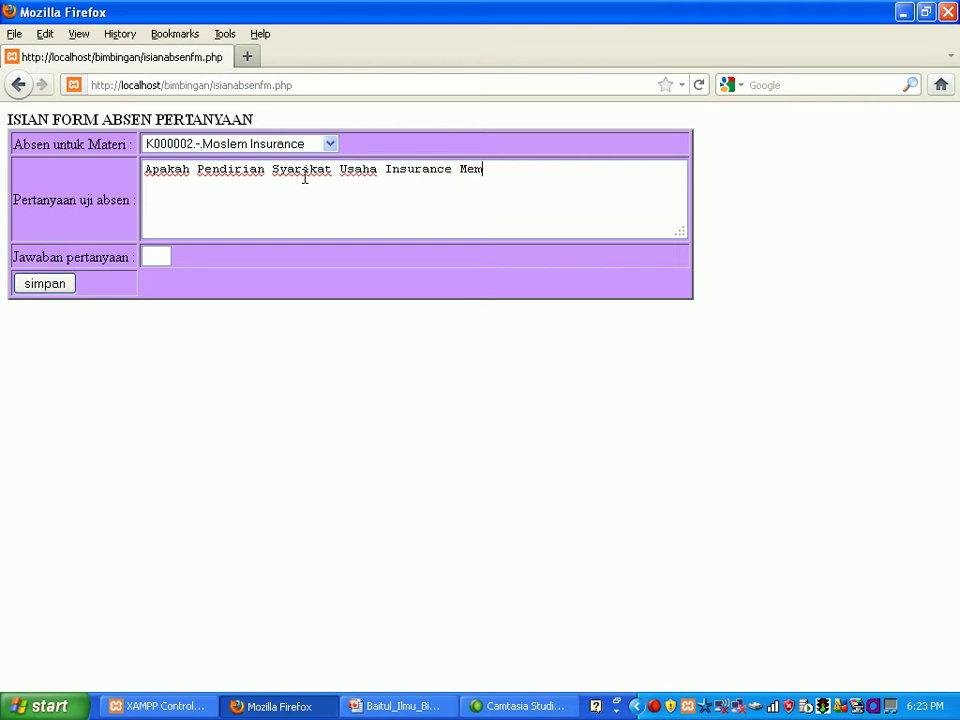
text(butuhkan )
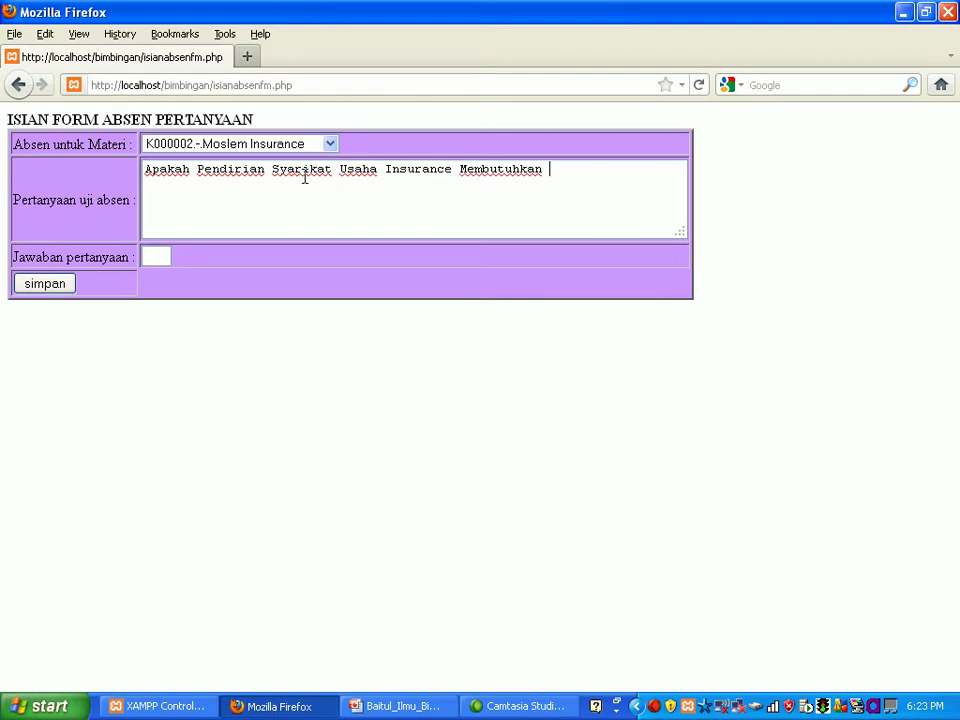
text(Kolaet)
text(ral)
Step: Correct the word to "koleteral" in quotes with a question mark and add options A.ya B.tdk
key(BackSpace)
key(BackSpace)
key(BackSpace)
key(BackSpace)
key(BackSpace)
key(BackSpace)
key(BackSpace)
key(BackSpace)
key(BackSpace)
text(koleteral)
key(Left)
text(")
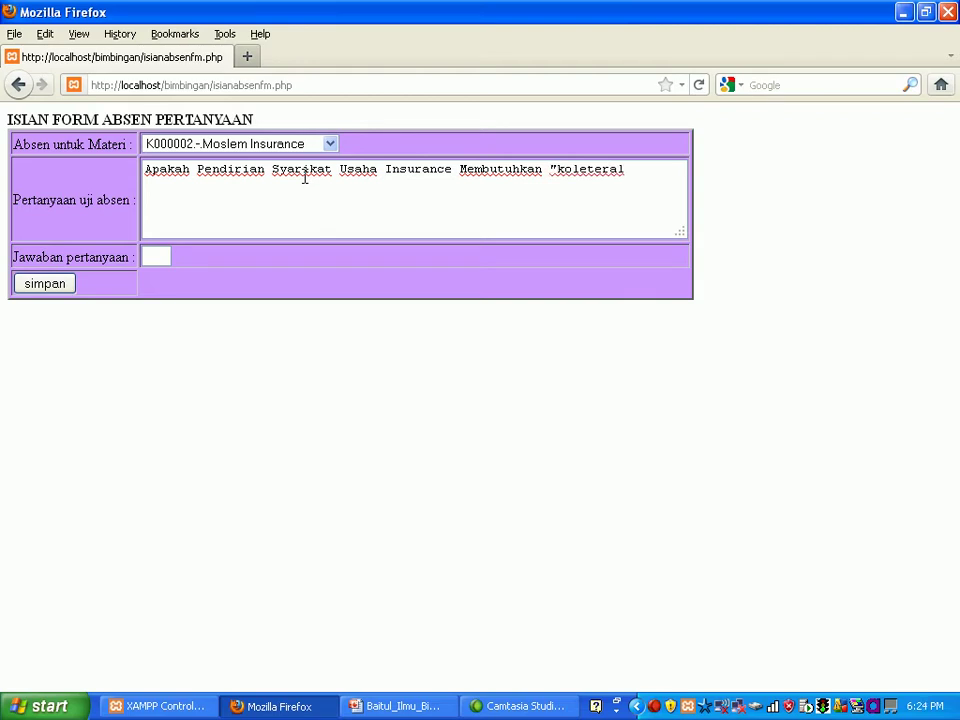
key(End)
text("?)
key(Return)
text(A.ya B.tdk)
Step: Set the answer to A and save the attendance question
click(165, 257)
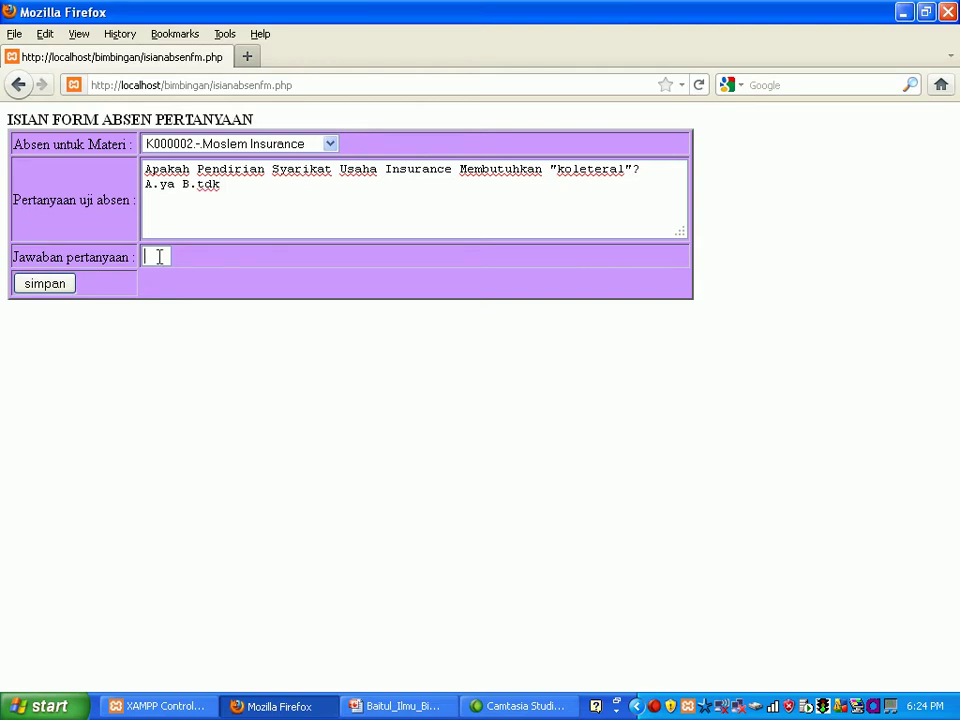
text(A)
click(203, 284)
click(44, 284)
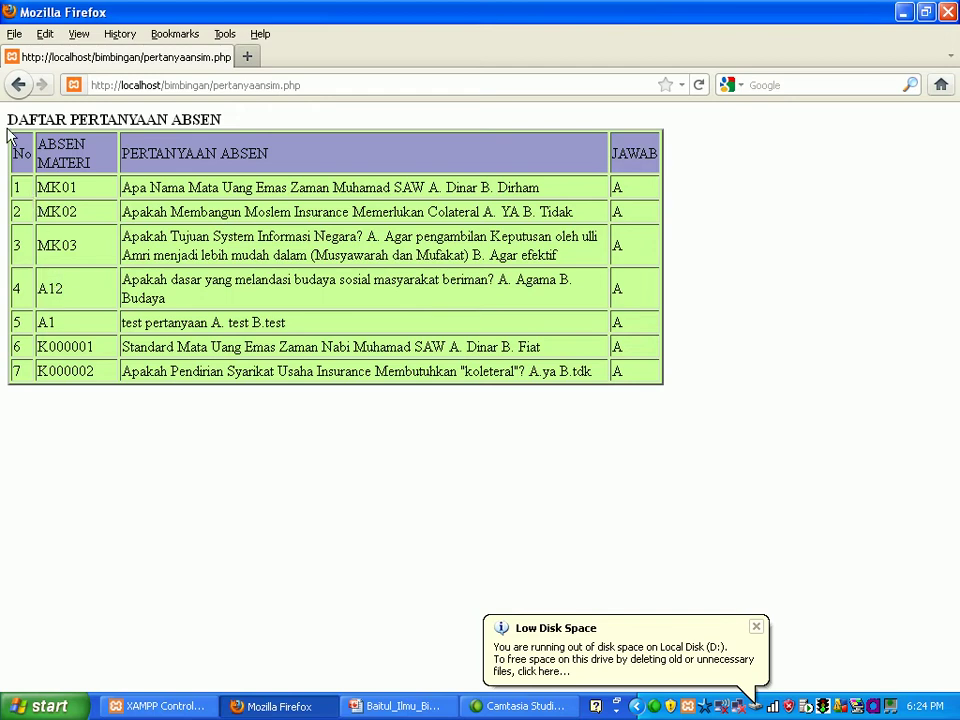
Step: Return to the main menu and open the SK Terbit form
click(16, 87)
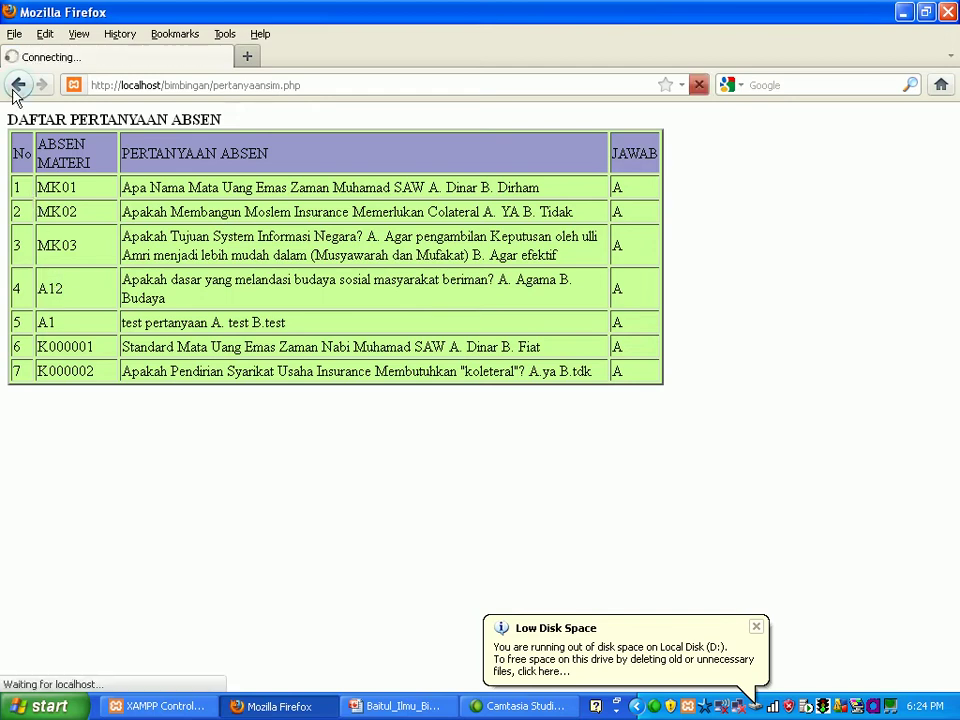
click(17, 86)
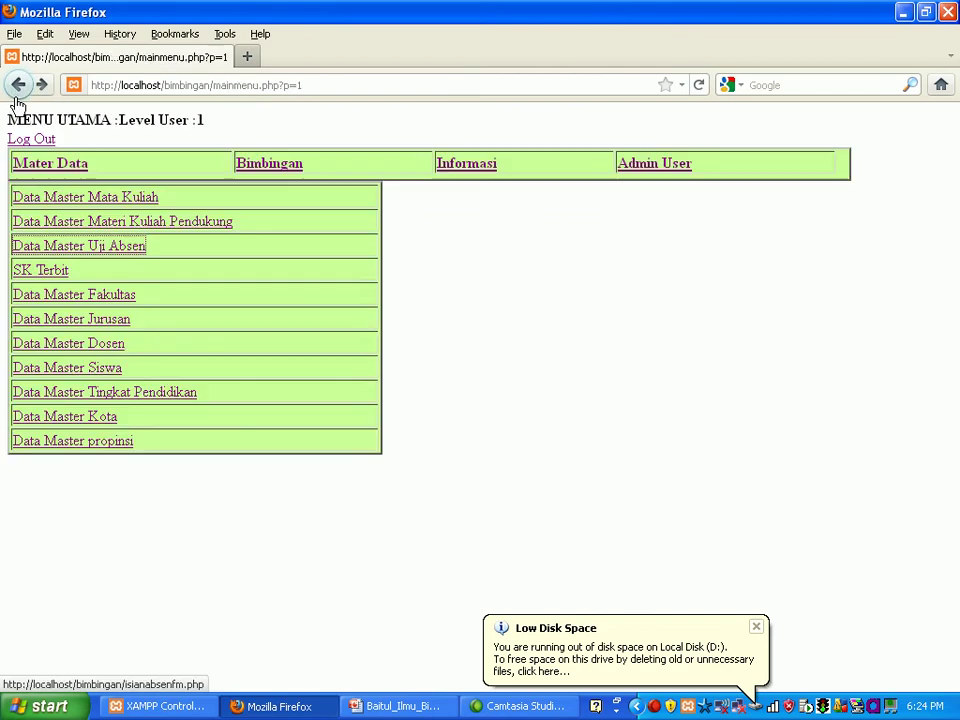
click(58, 272)
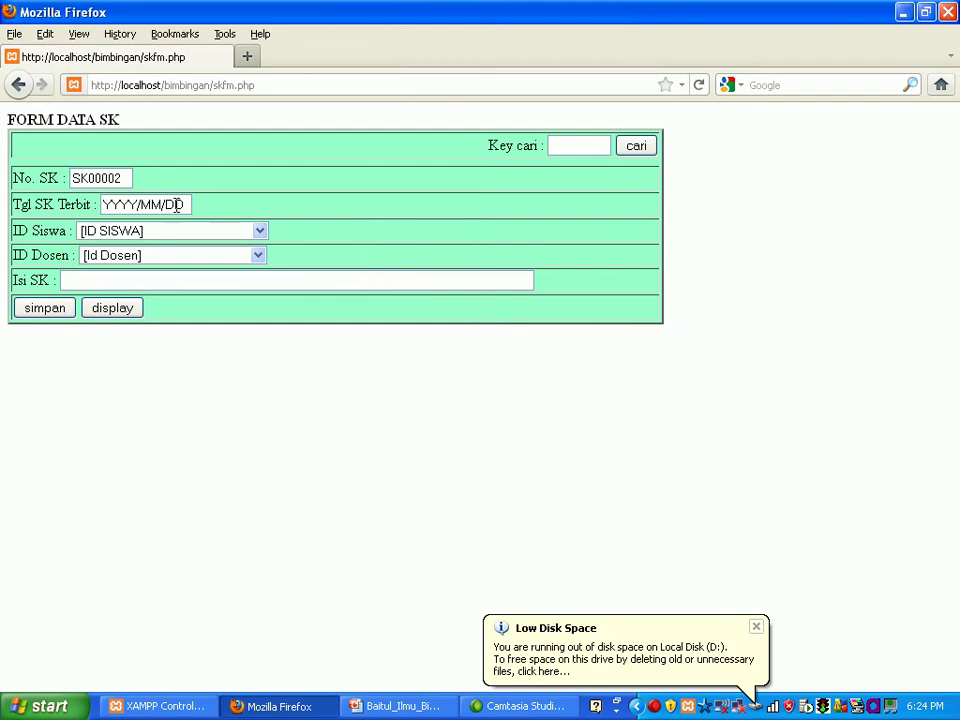
Step: Set Tgl SK Terbit to 2001/01/09 and view the student choices without picking one
key(BackSpace)
key(BackSpace)
key(BackSpace)
key(BackSpace)
key(BackSpace)
key(BackSpace)
key(BackSpace)
key(BackSpace)
key(BackSpace)
key(BackSpace)
text(200)
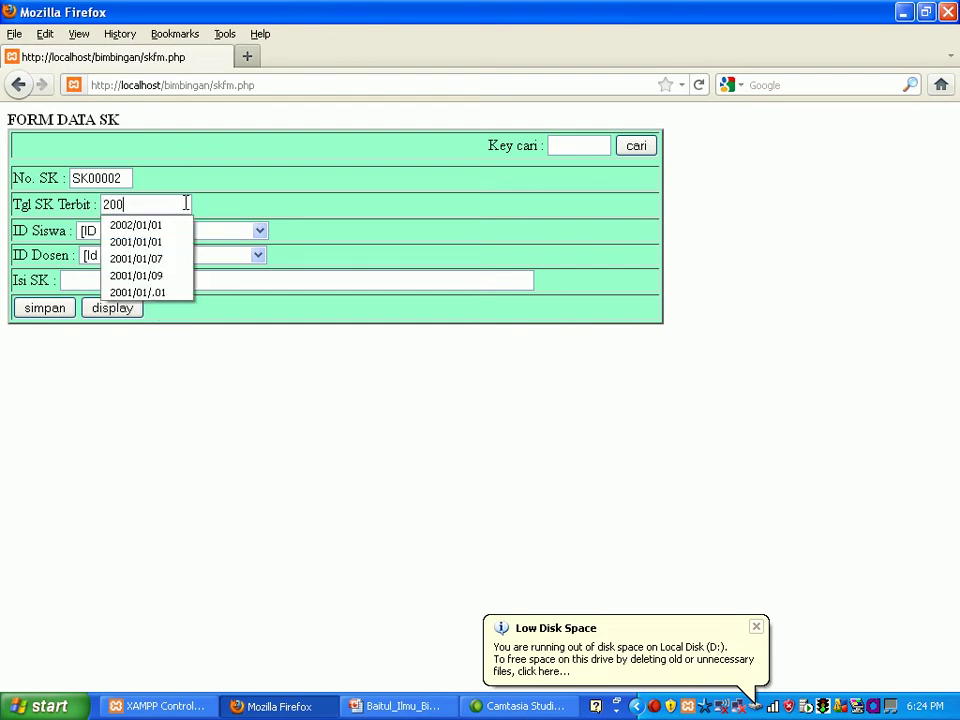
text(1/01)
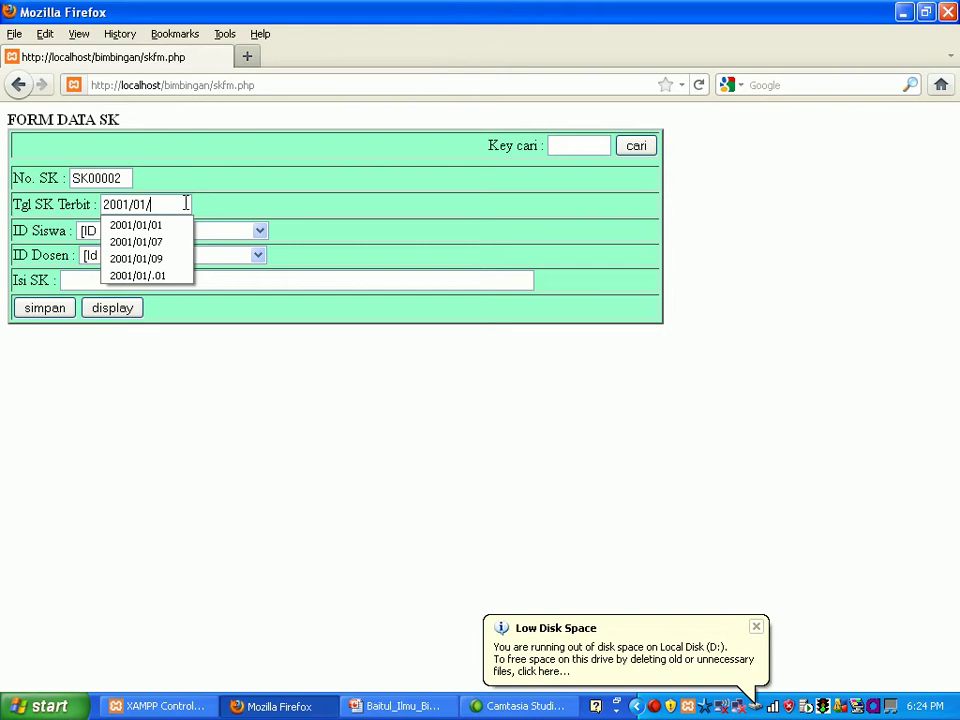
text(/09)
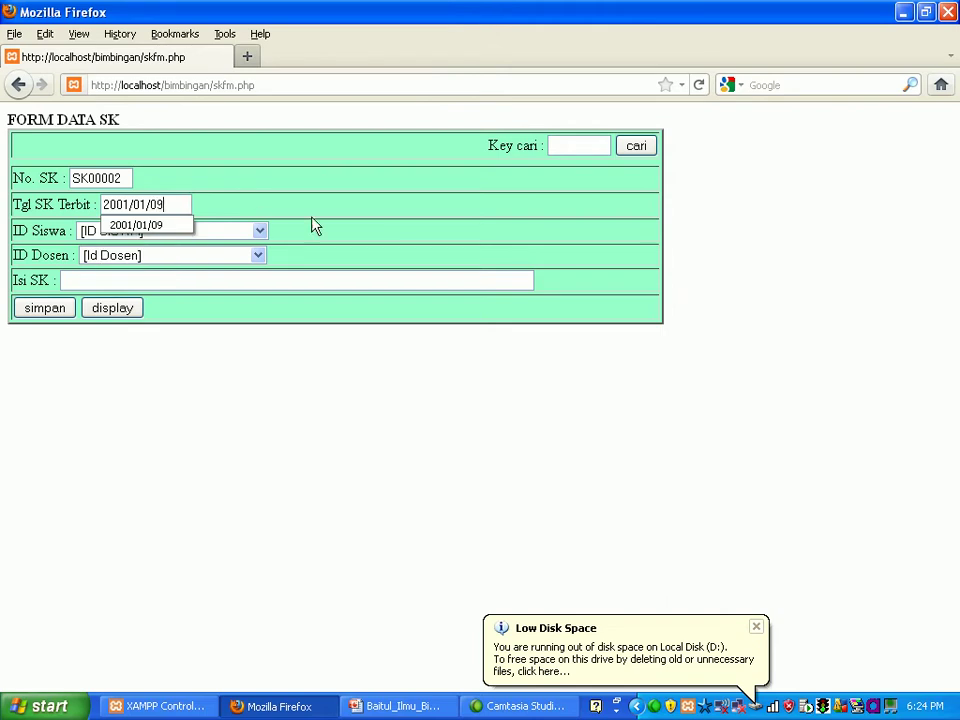
click(316, 225)
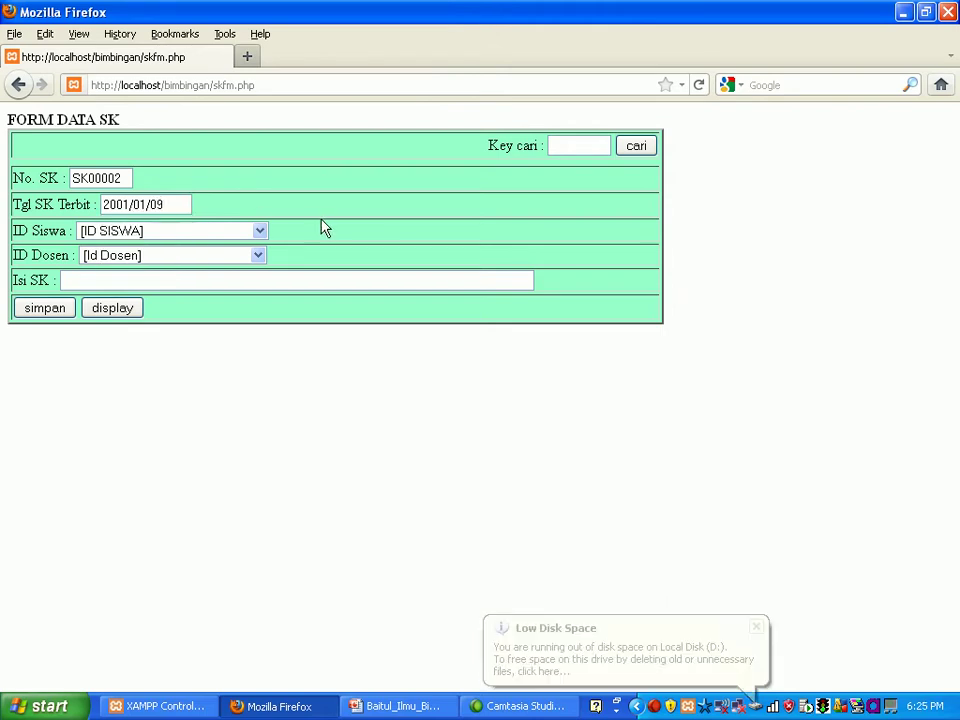
click(262, 233)
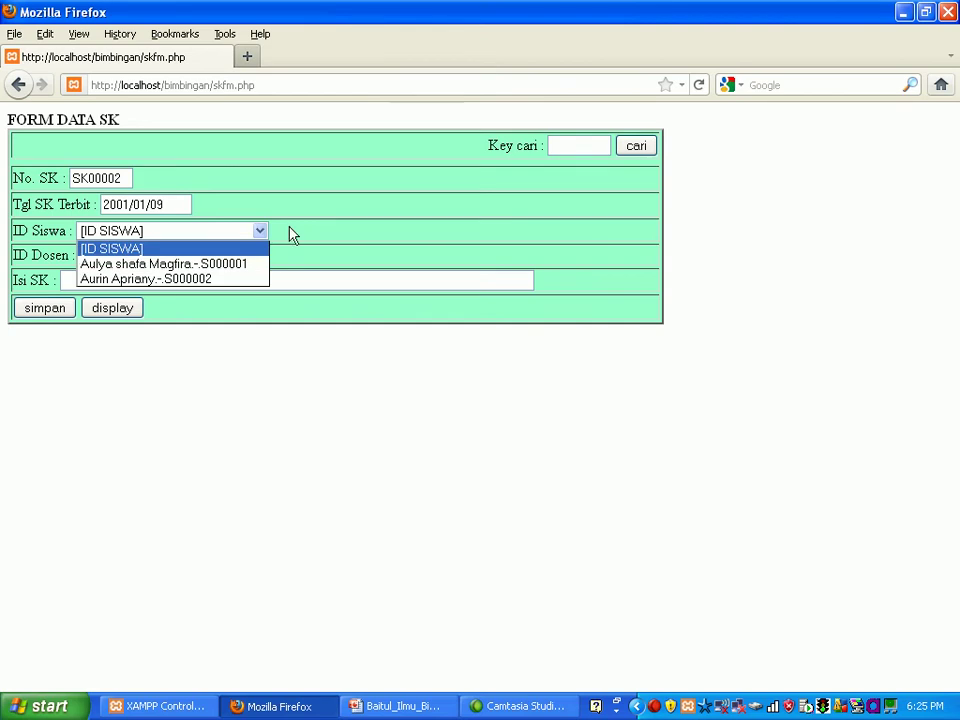
click(291, 234)
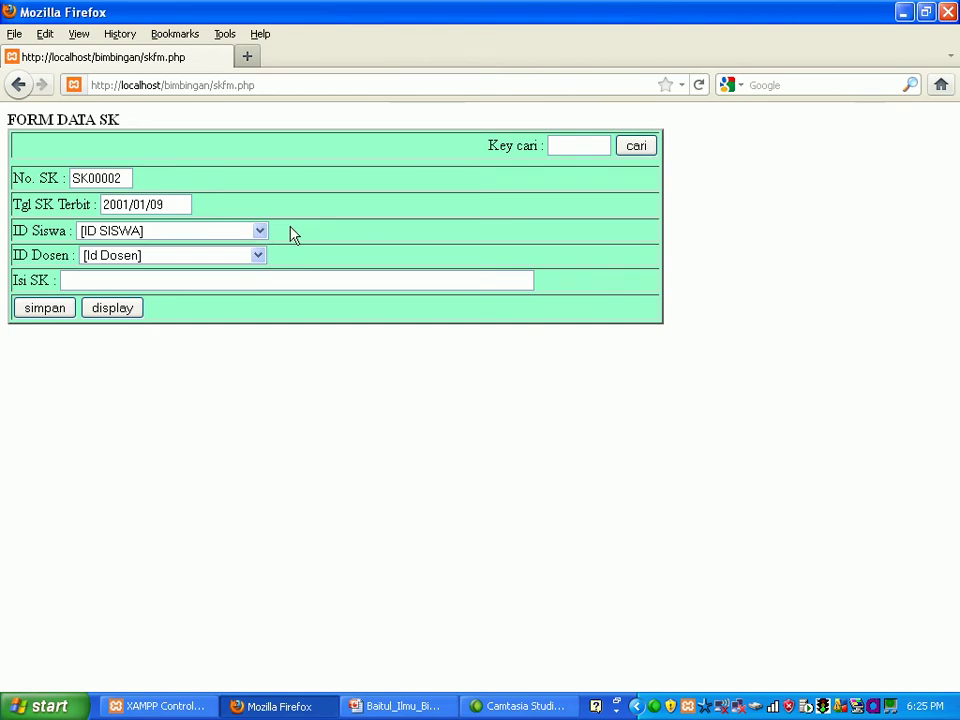
Step: From the main menu, open Data Master Siswa and start a new student entry S000003
click(19, 88)
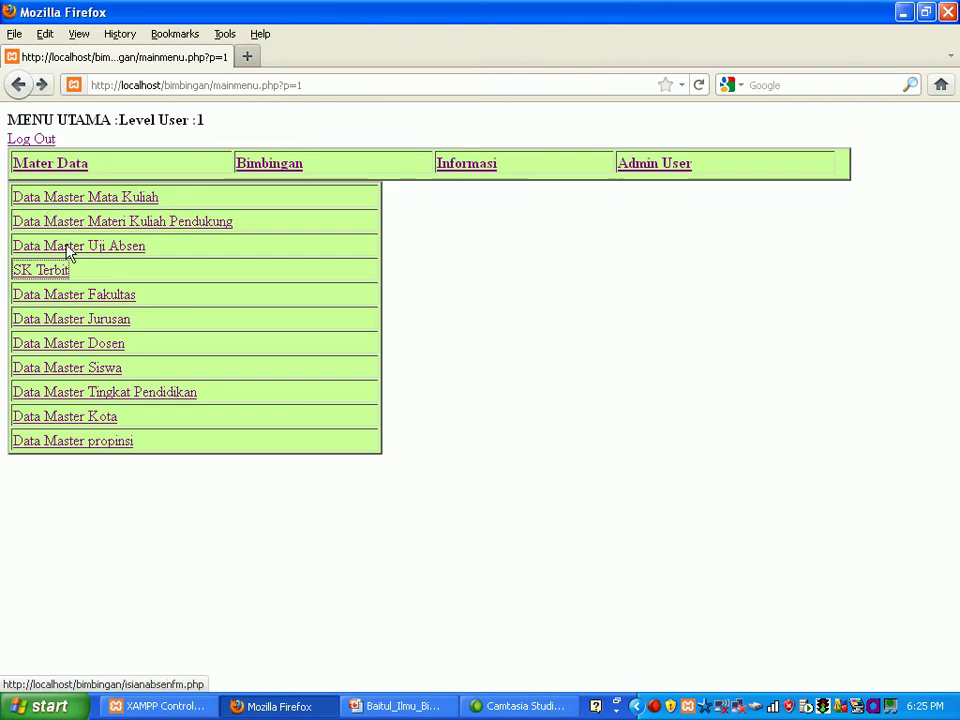
click(88, 374)
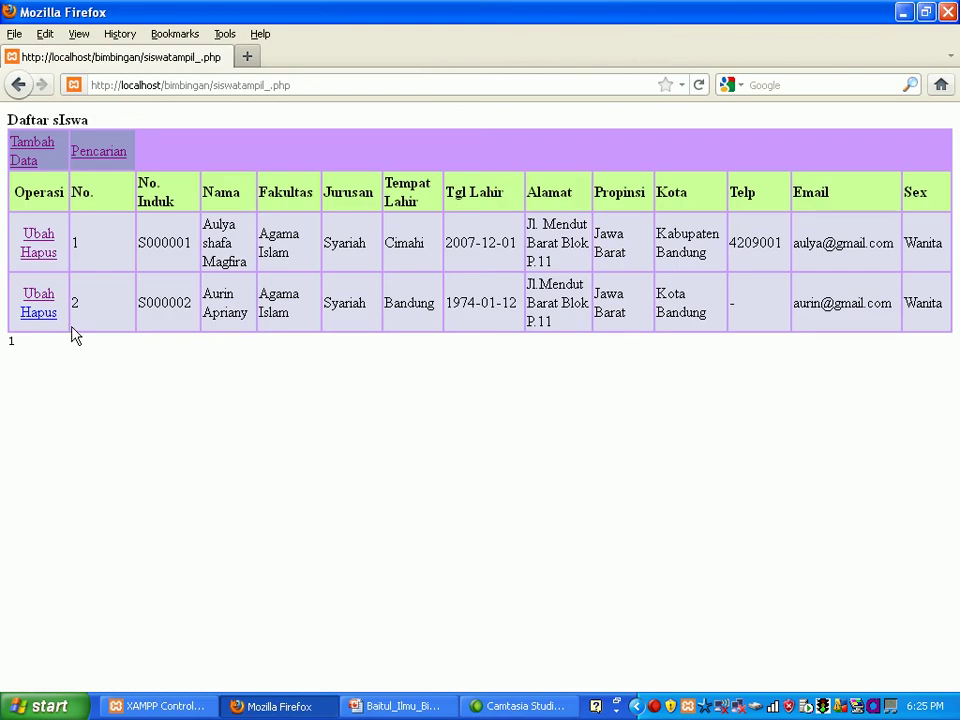
click(29, 160)
click(37, 152)
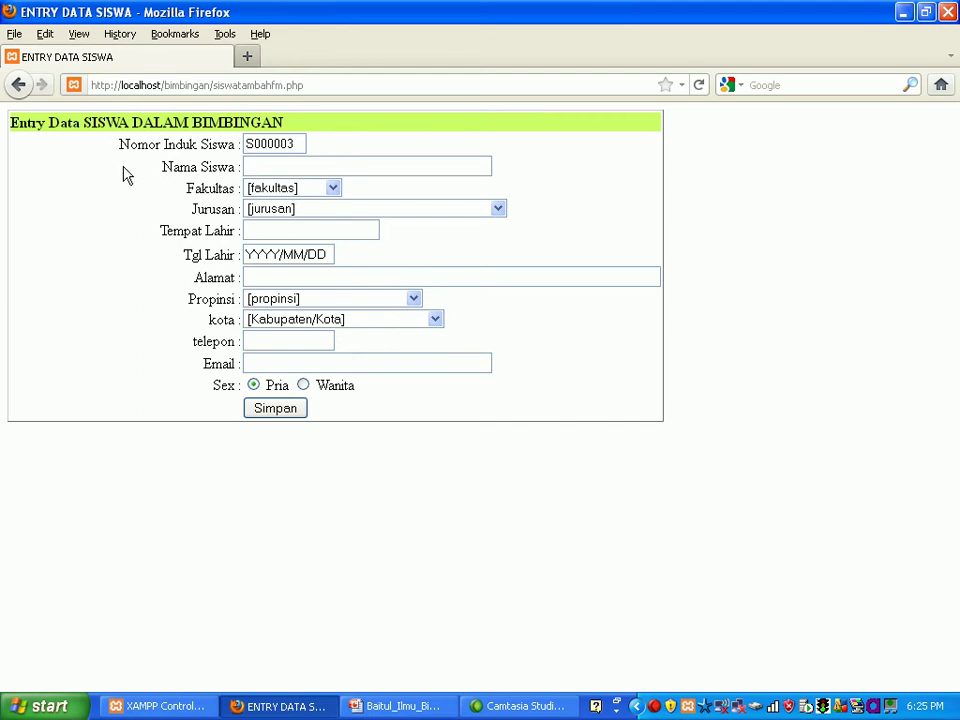
Step: Enter the student's name, faculty Tata Negara and program System Ekonomi Macro
click(261, 165)
text(Apria)
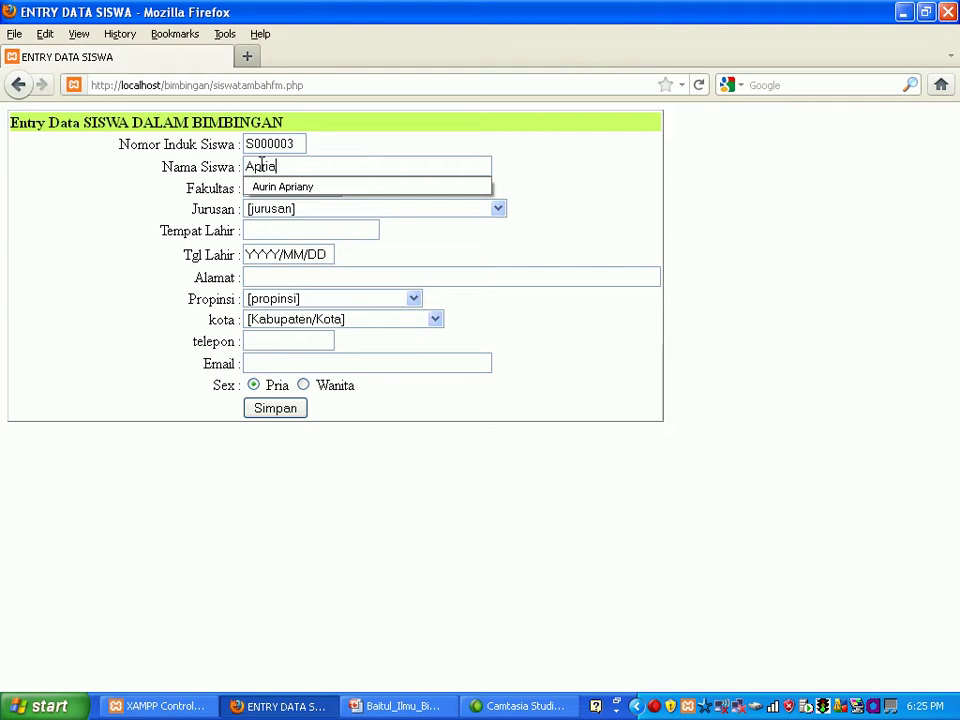
text(ni)
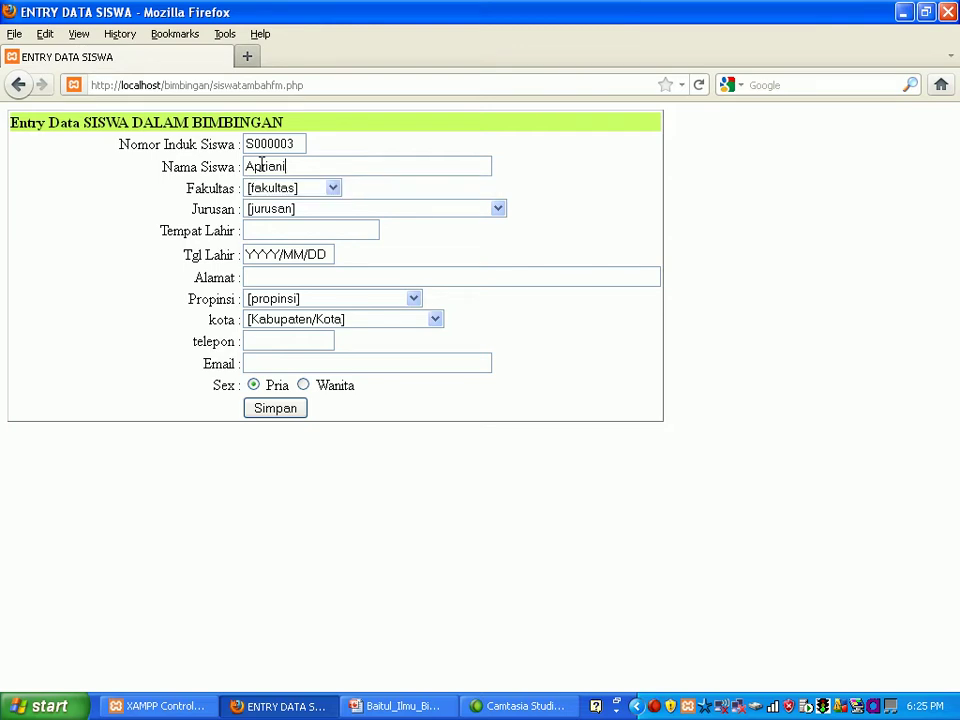
click(336, 195)
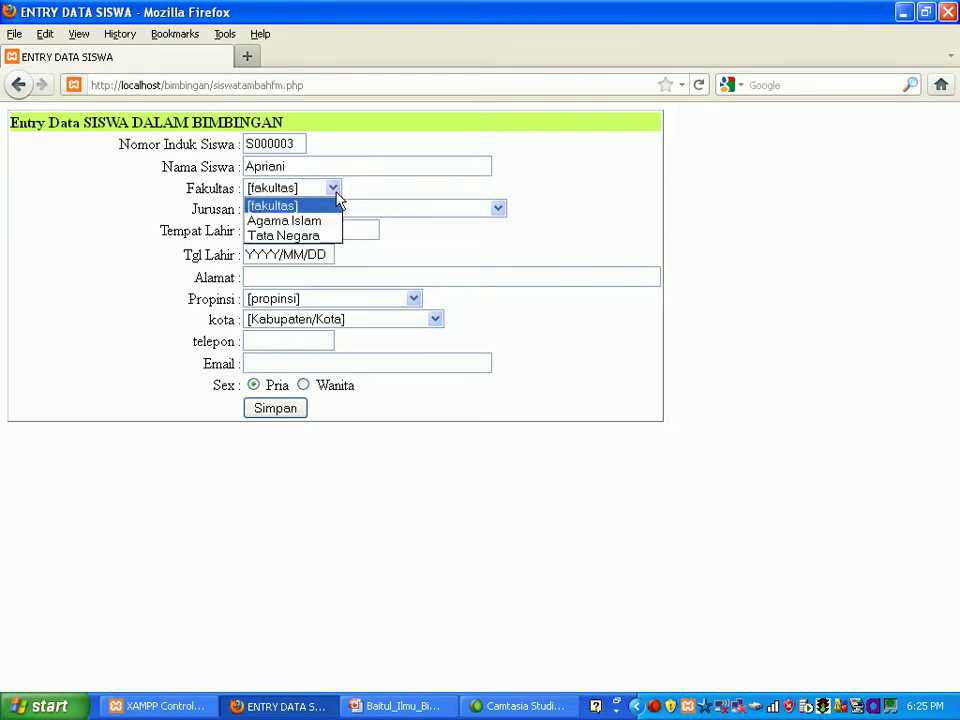
click(330, 237)
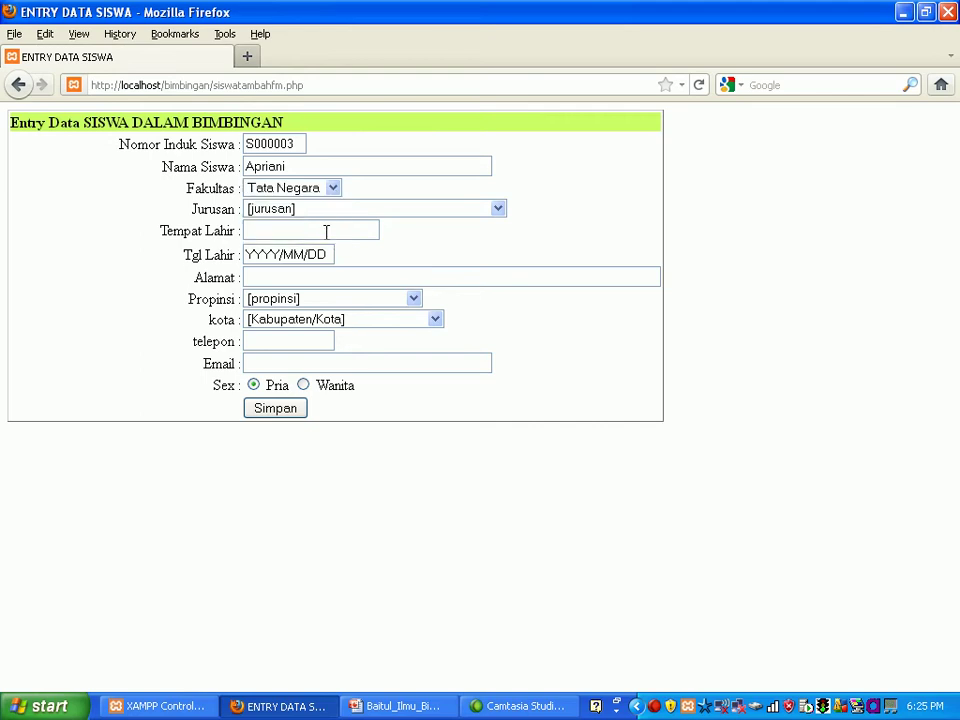
click(496, 214)
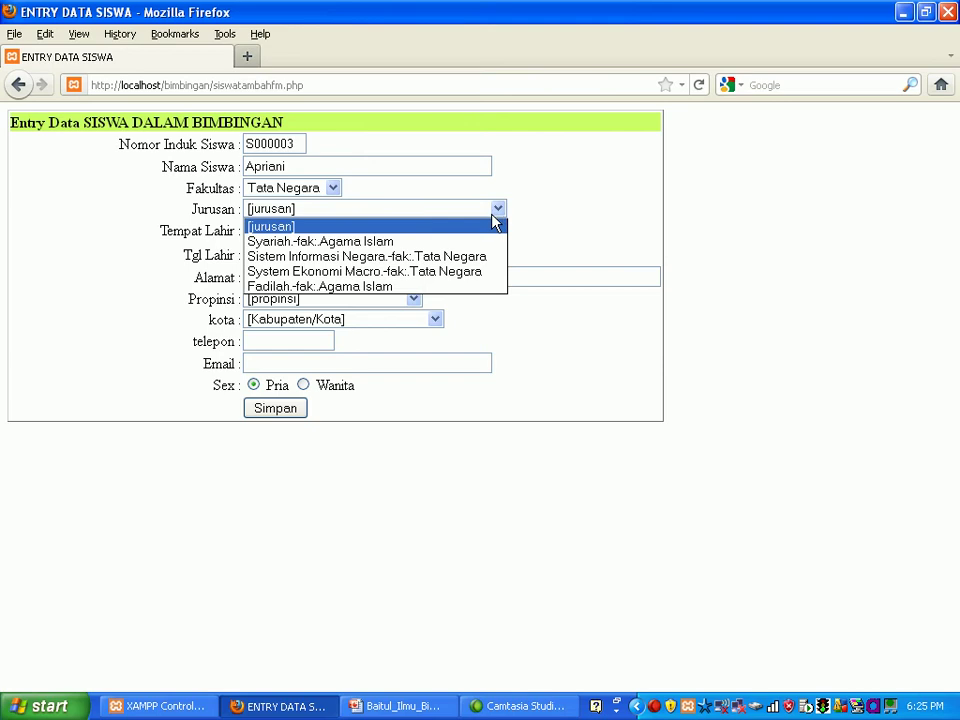
click(480, 272)
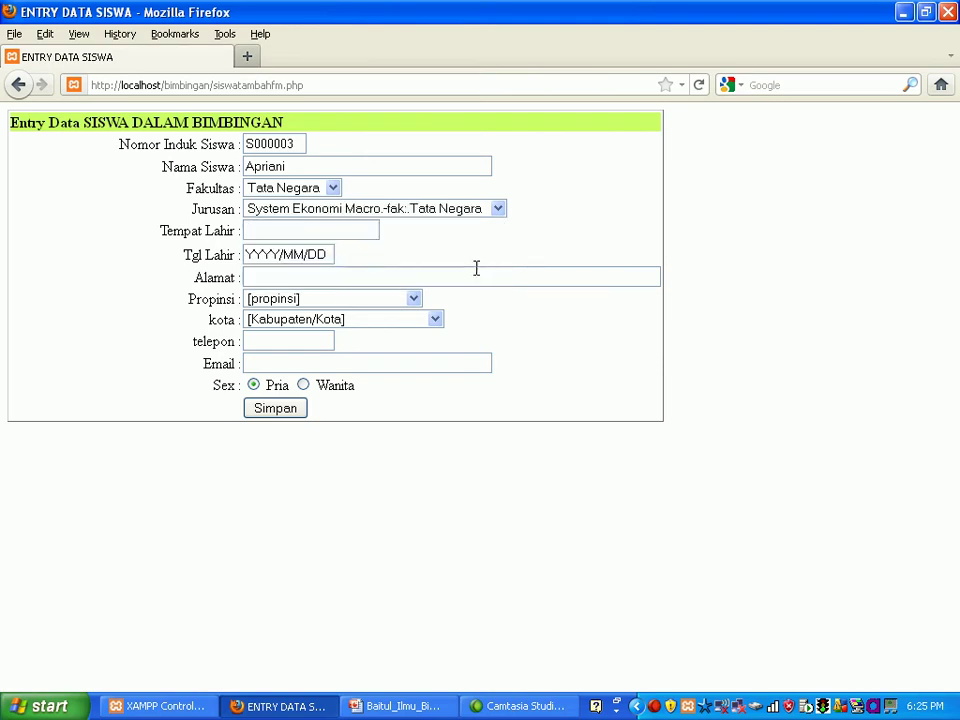
click(347, 229)
text(Jaka)
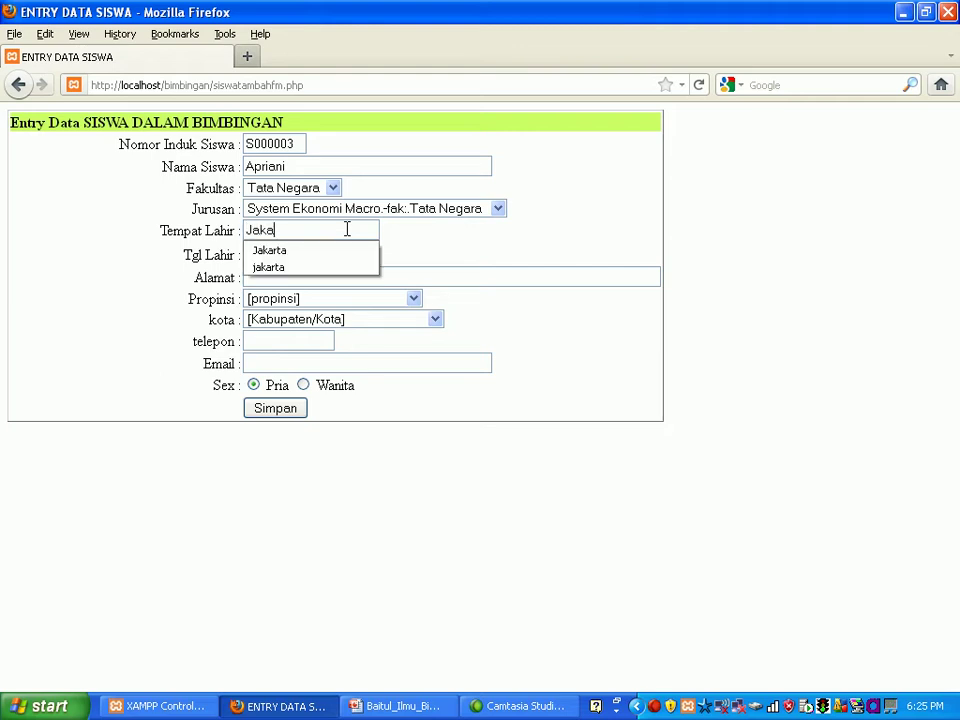
text(rta)
click(461, 253)
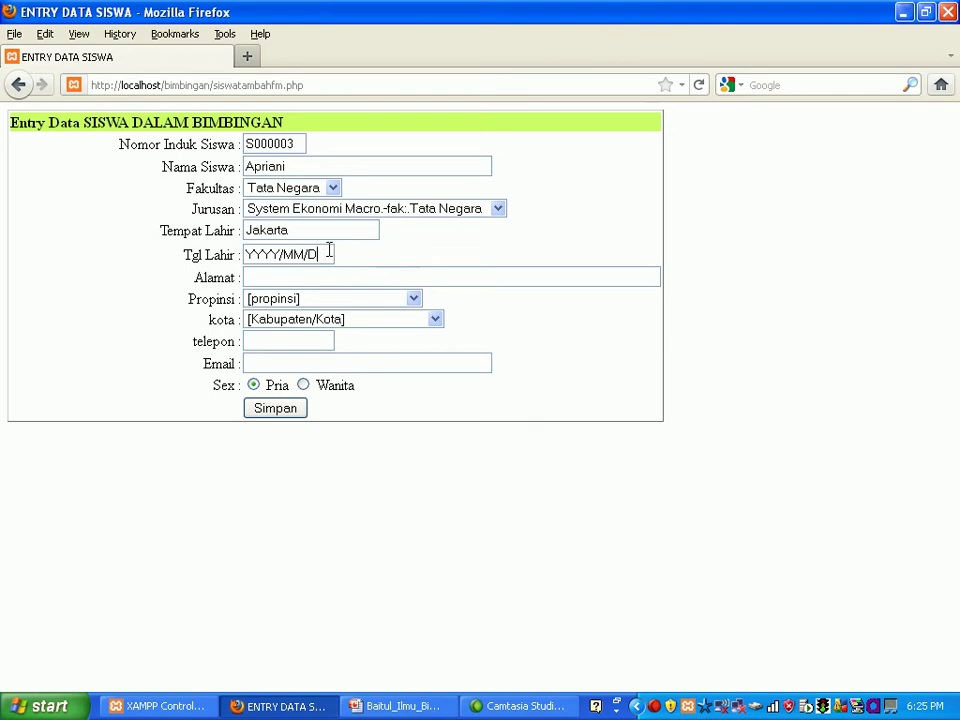
click(329, 251)
text(19)
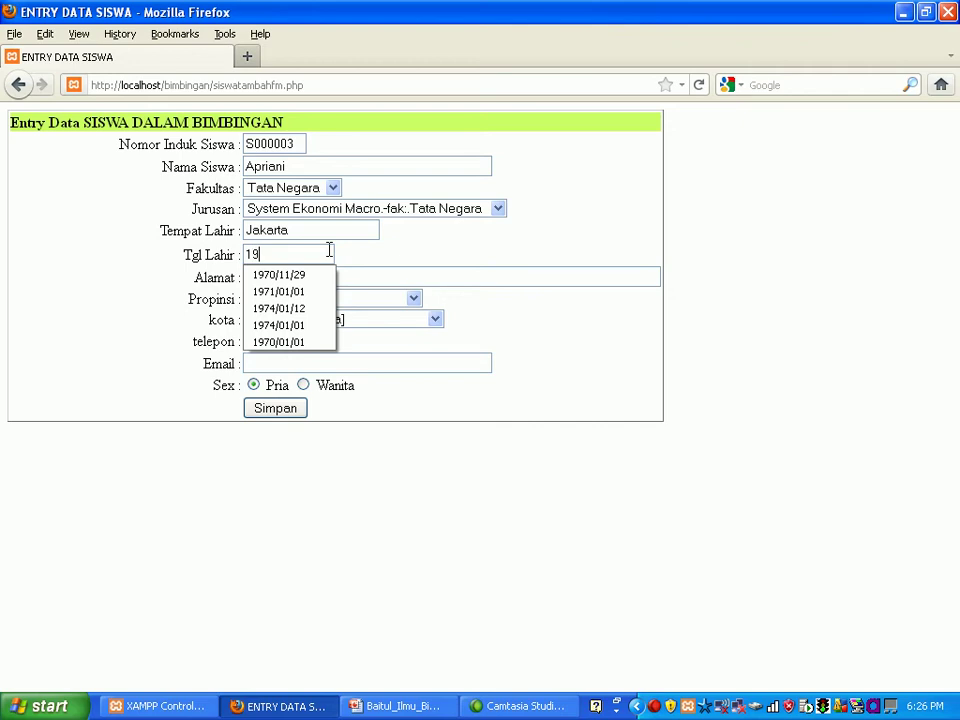
text(74/)
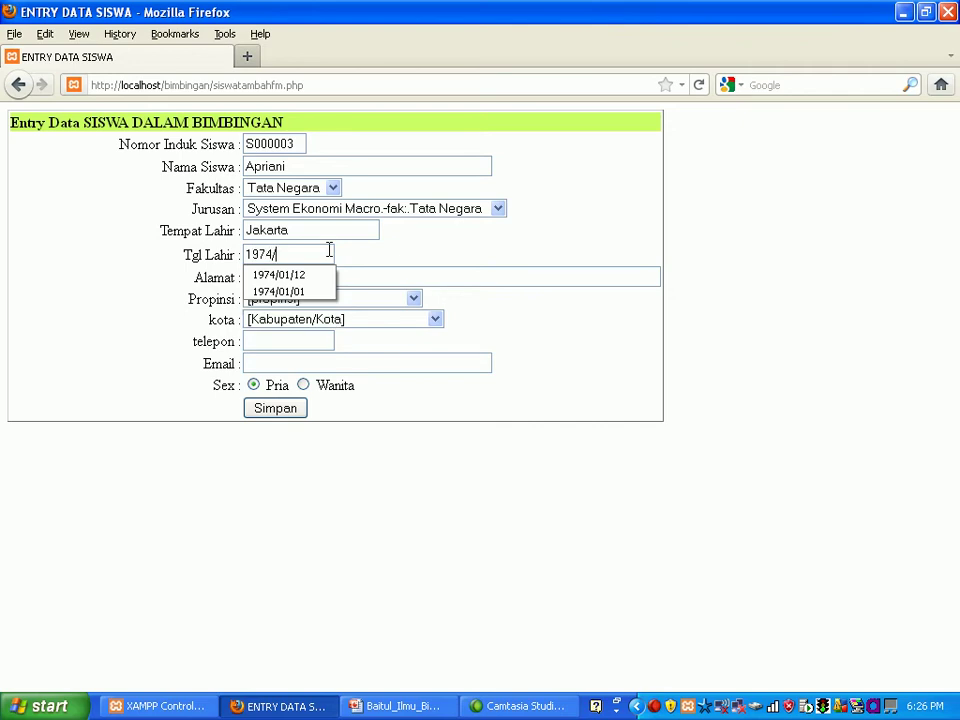
text(01/12)
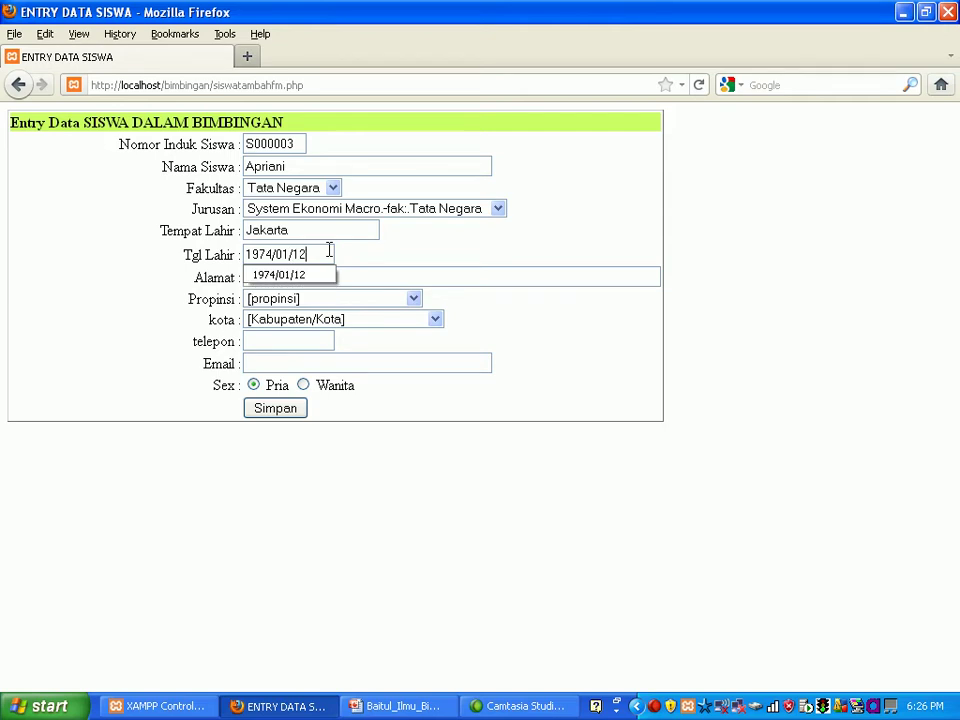
key(Tab)
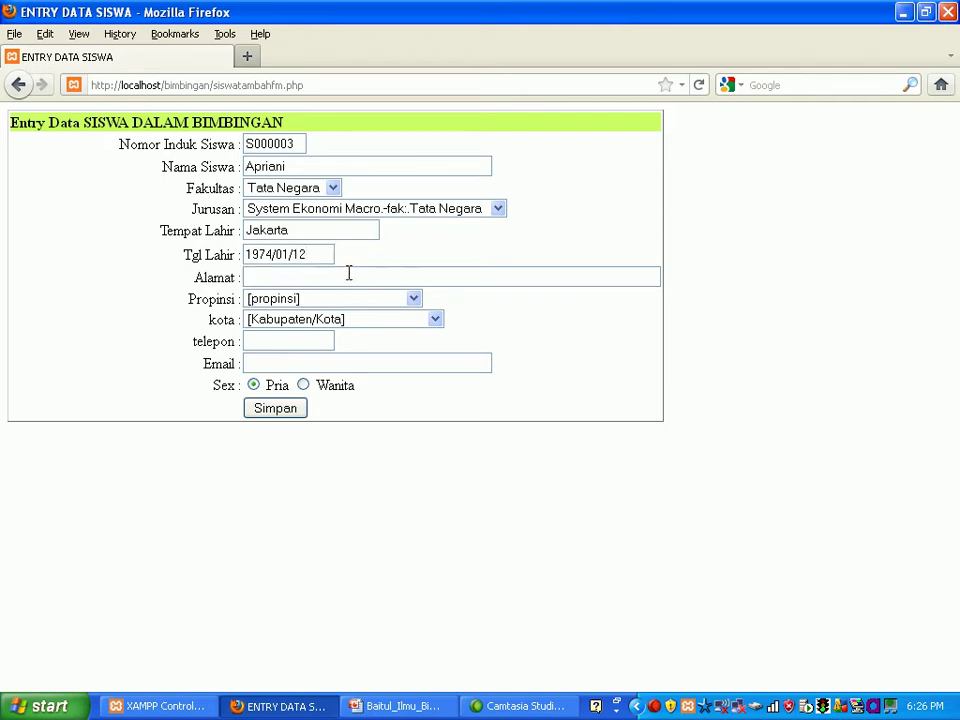
Step: Fill the address from a previous suggestion, ending it with No.9
text(Jl)
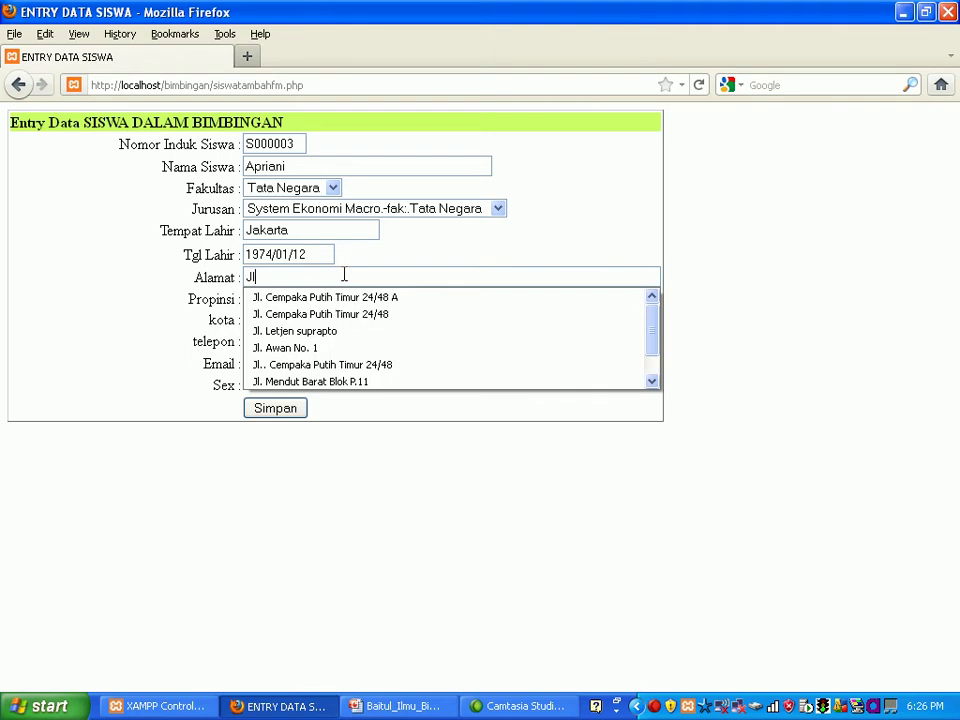
key(Down)
key(Down)
key(Down)
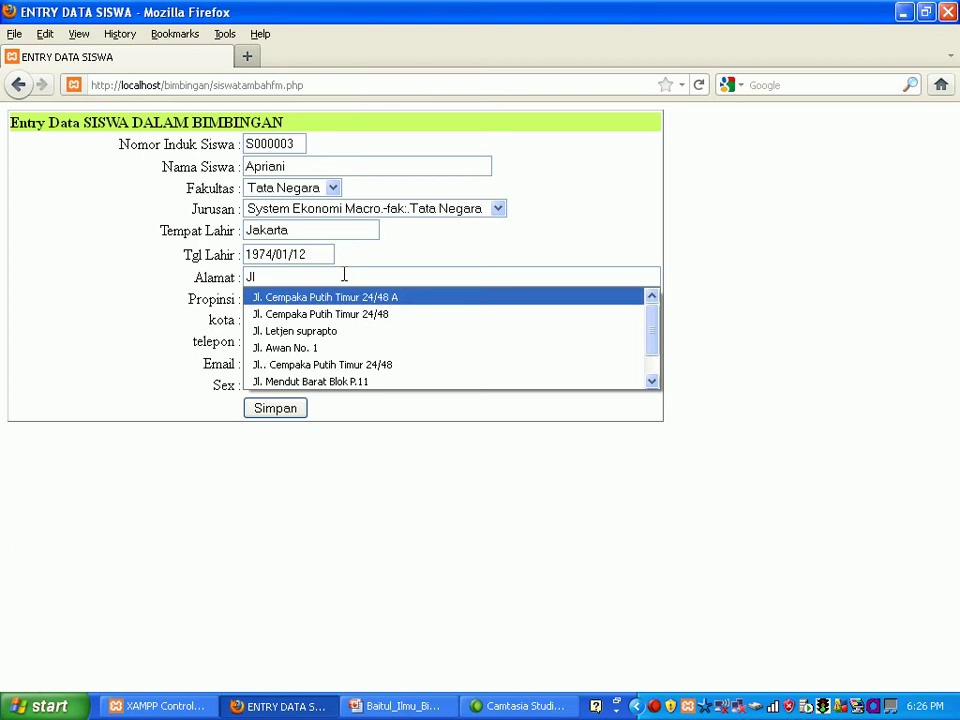
key(Return)
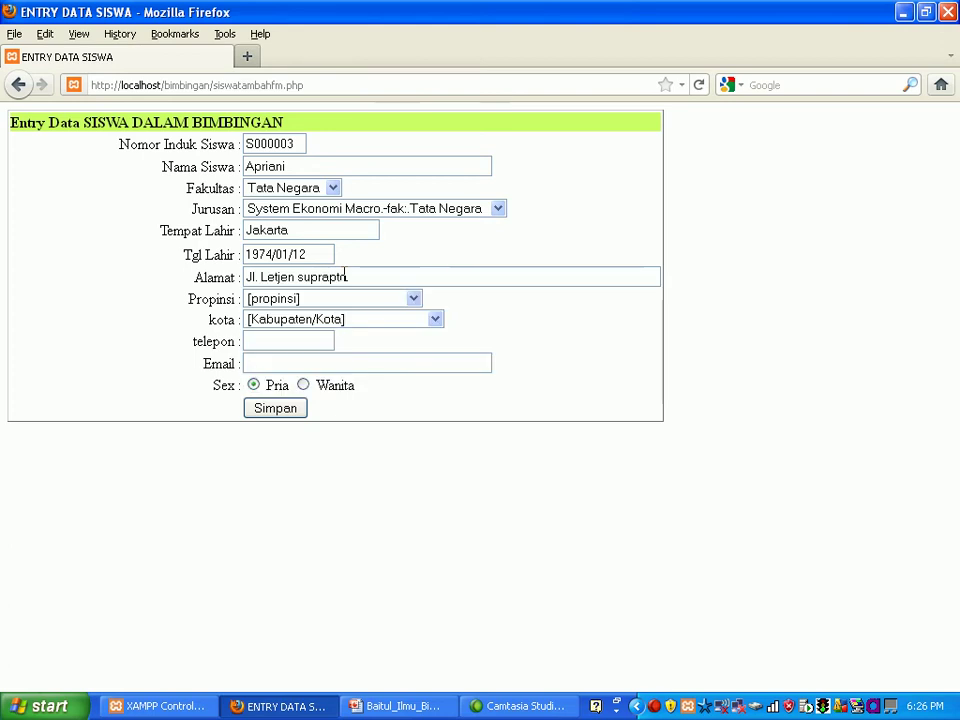
text(No)
key(BackSpace)
key(BackSpace)
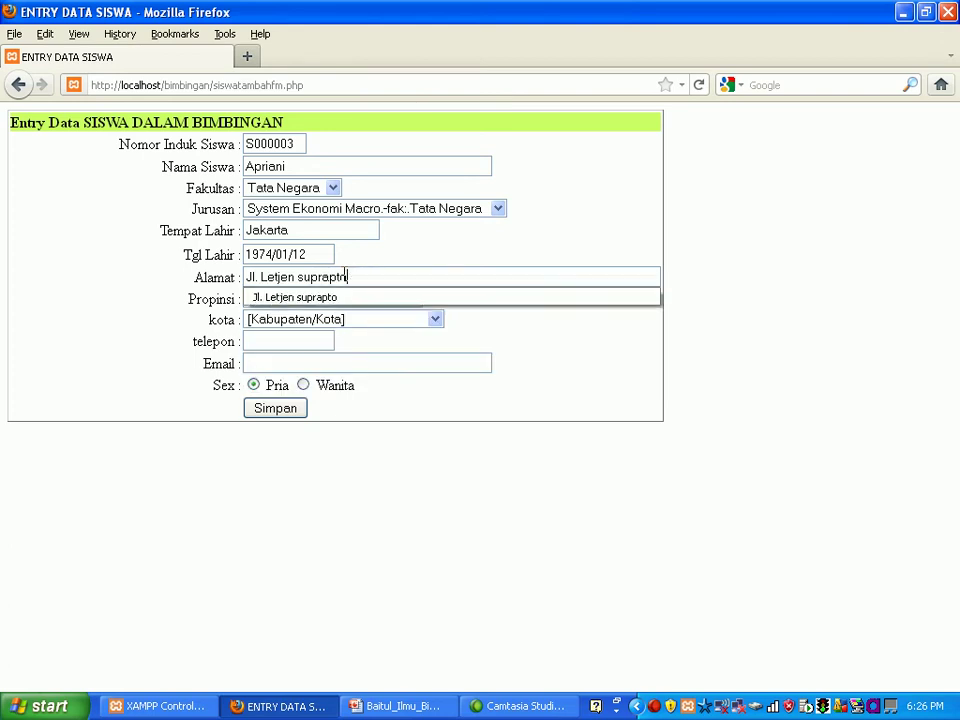
text(No.9)
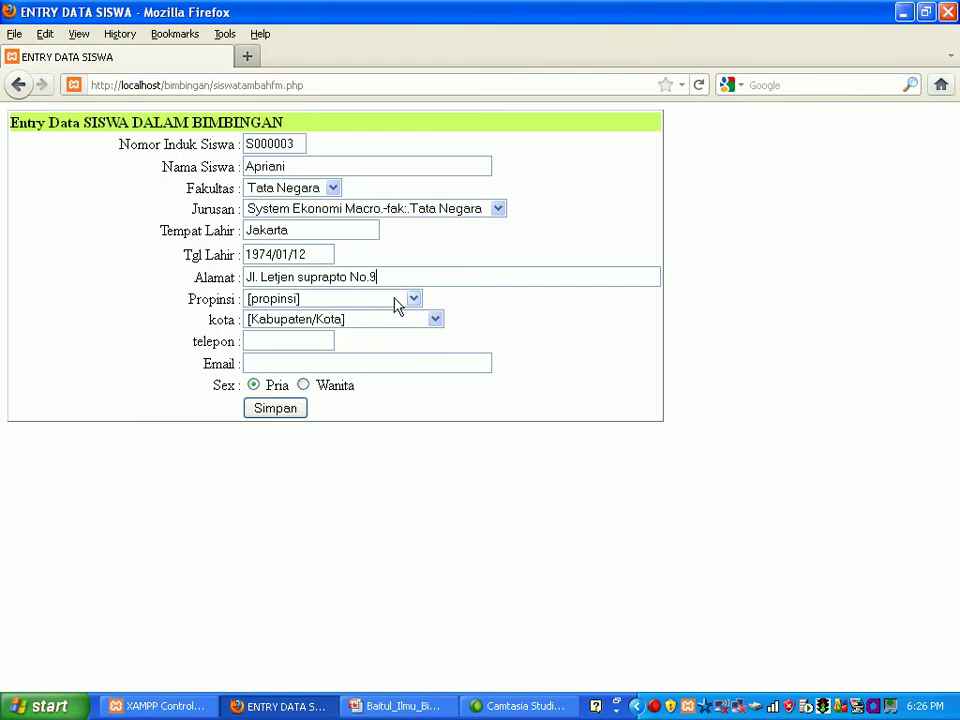
Step: Choose province Jakarta and city Kota Administrasi Jakarta
click(414, 300)
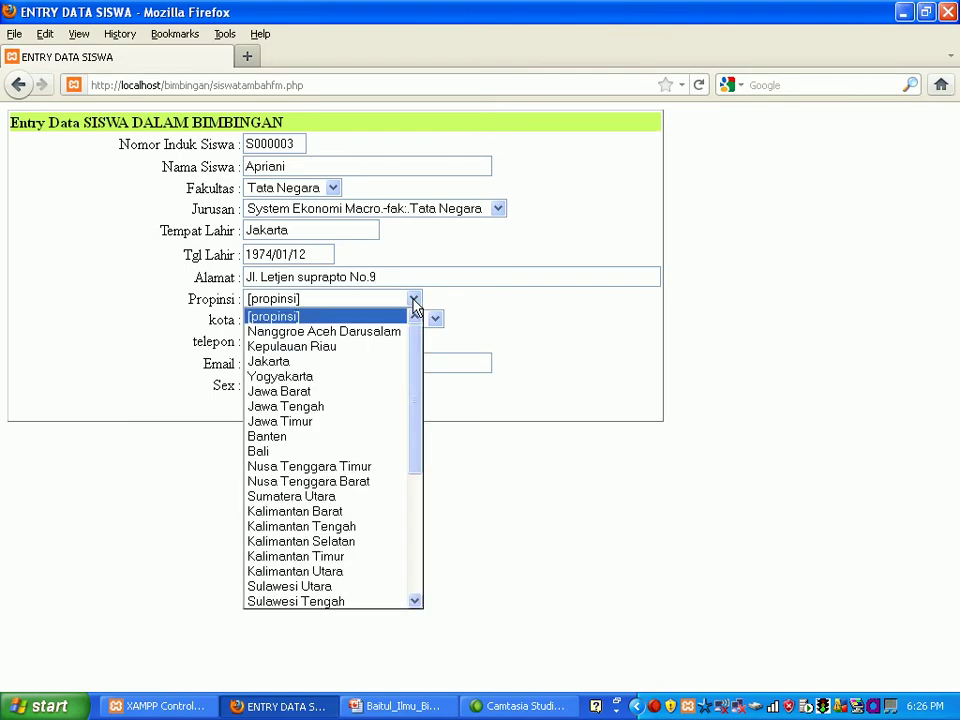
click(349, 363)
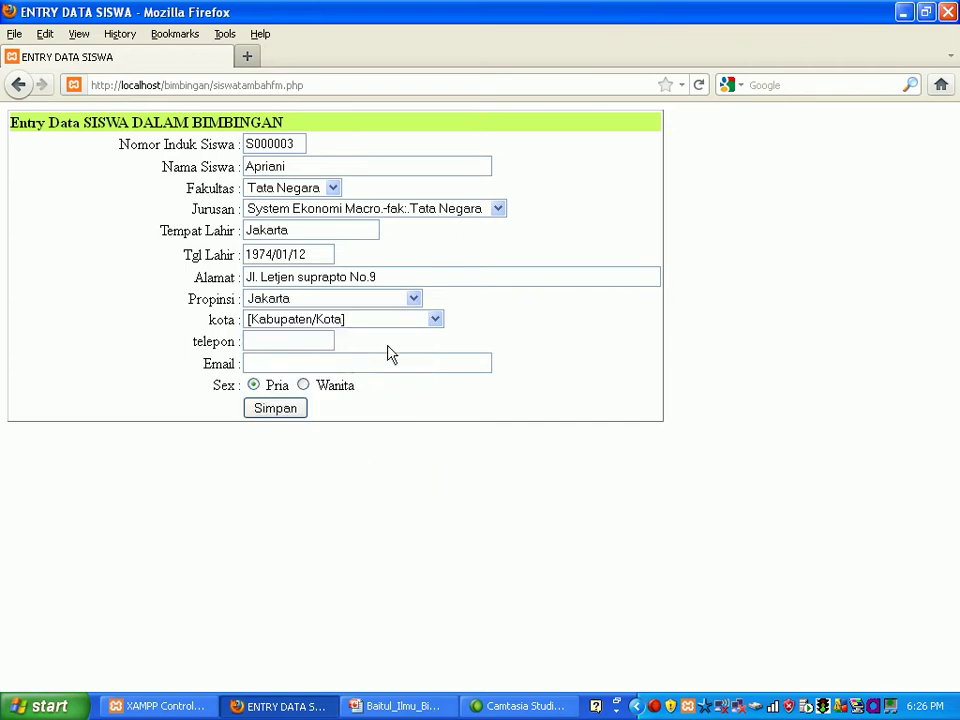
click(436, 320)
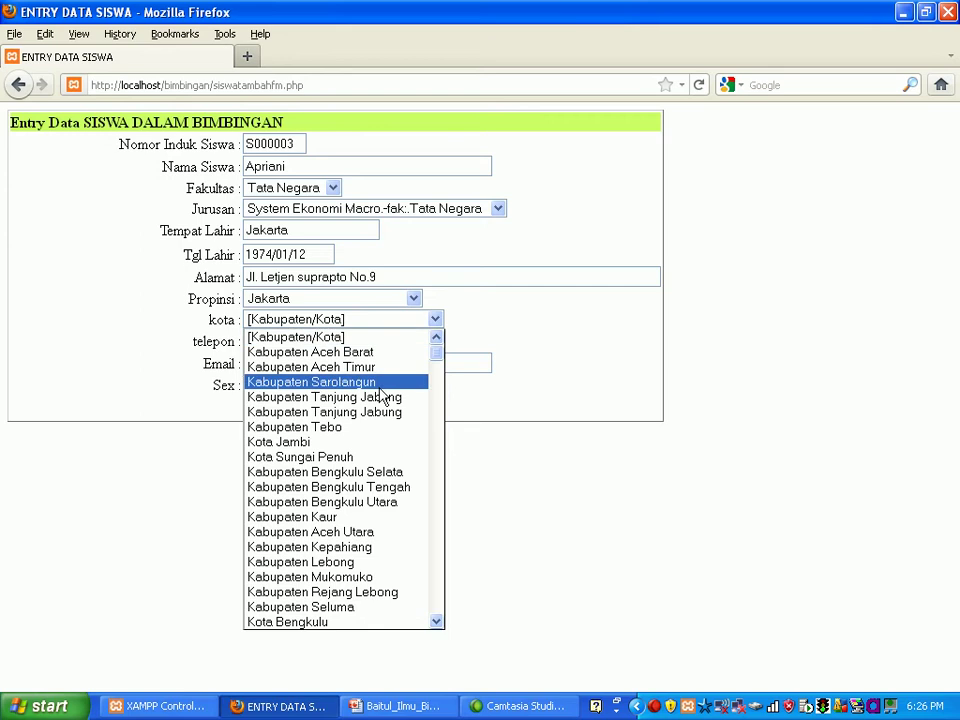
key(Down)
key(Down)
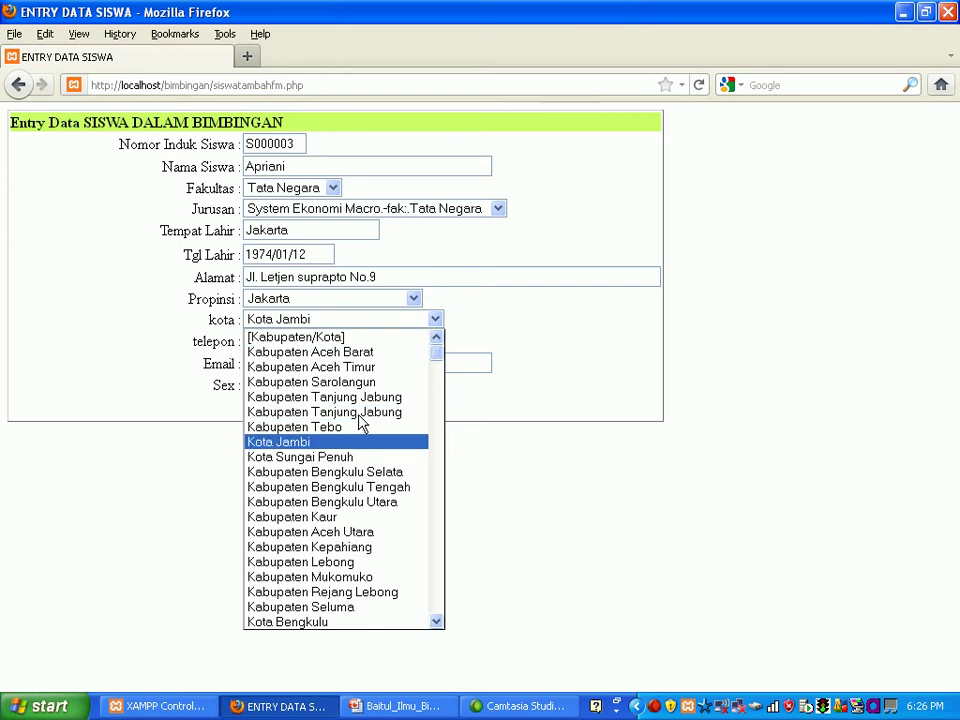
key(Page_Down)
key(Page_Down)
key(Page_Down)
key(Page_Down)
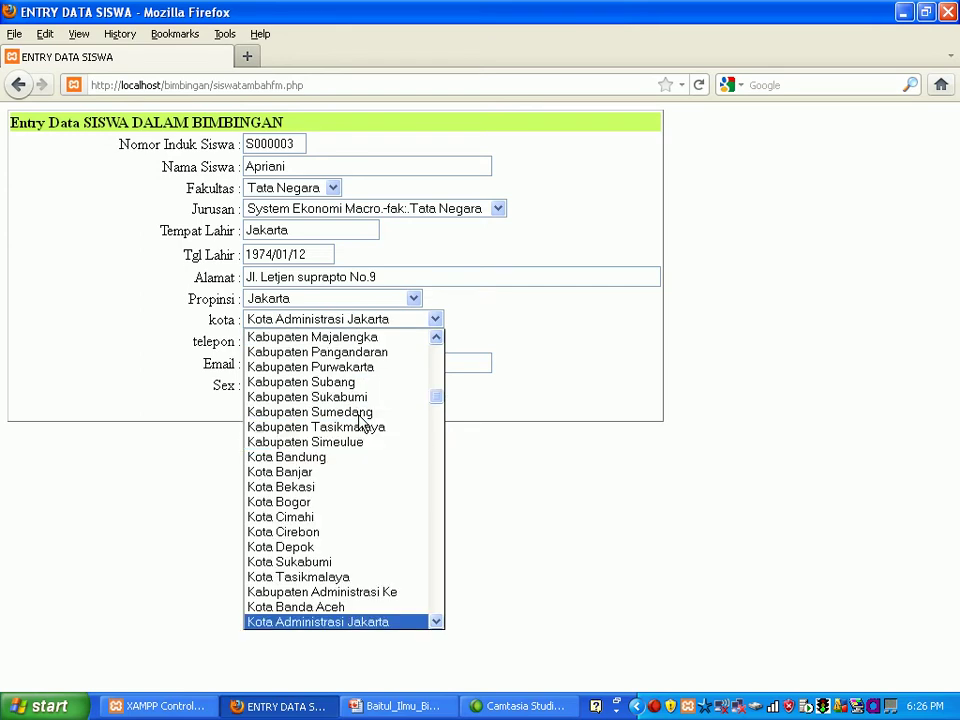
key(Return)
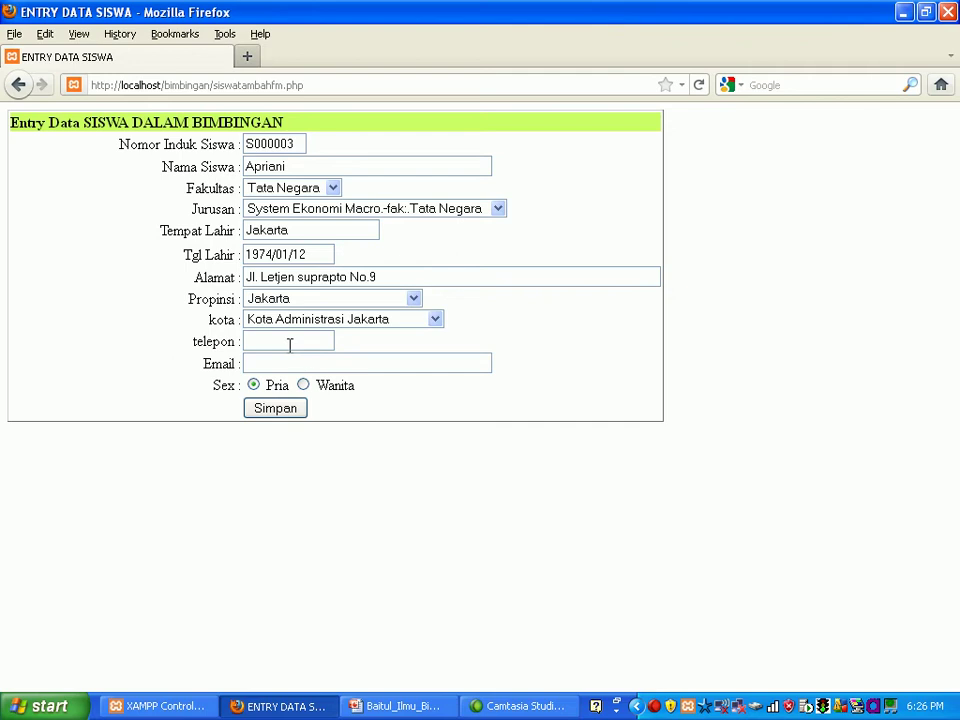
Step: Enter the student's phone number and e-mail, and set sex to Wanita
click(287, 341)
text(4209)
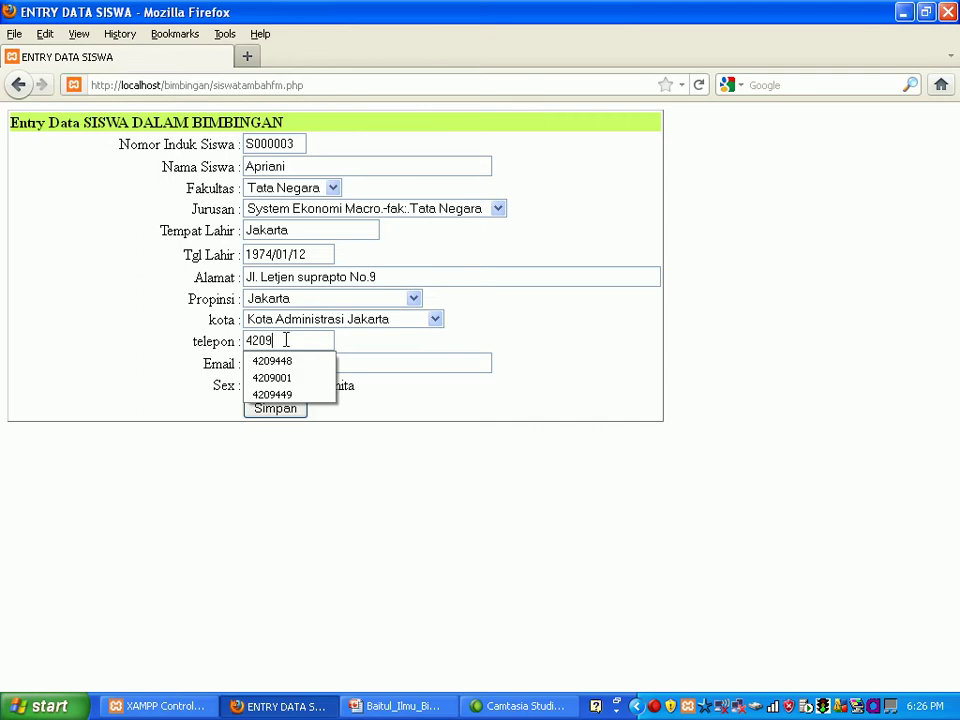
text(449)
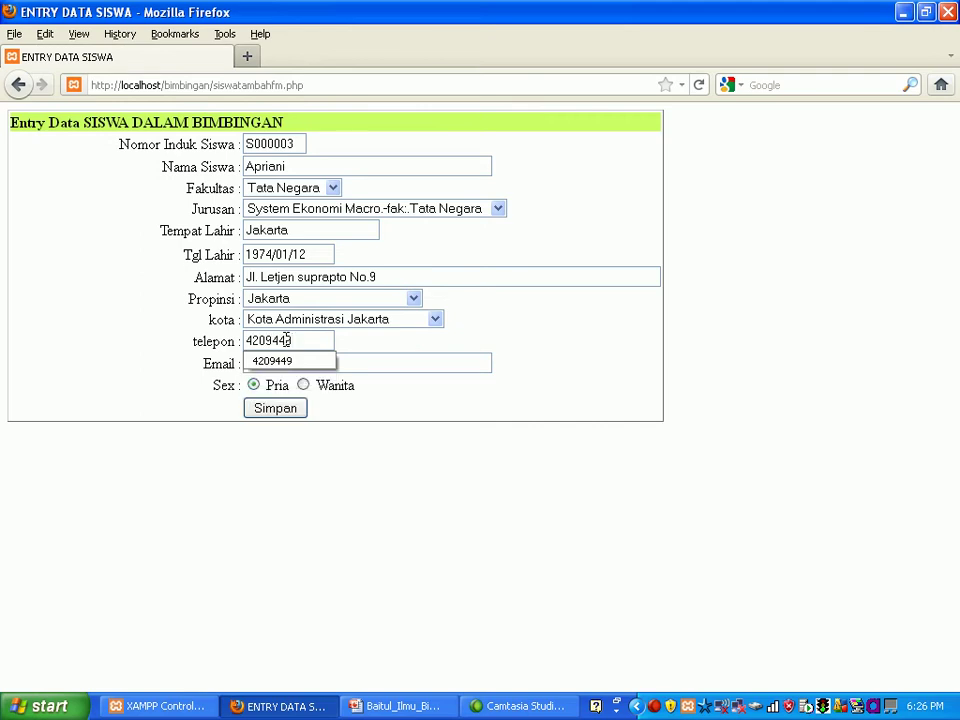
click(348, 365)
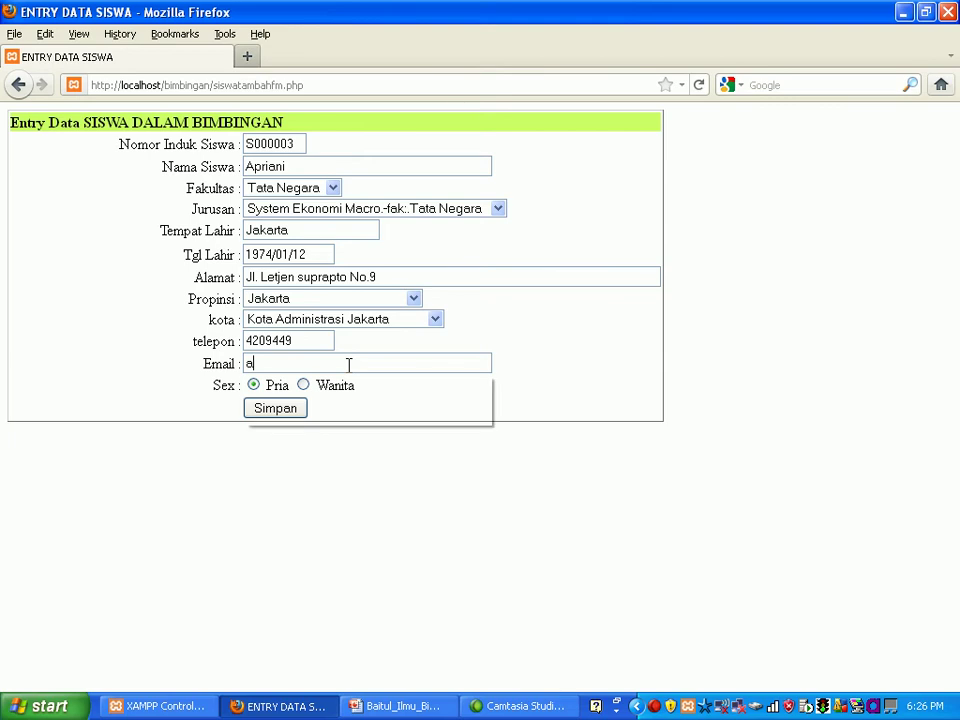
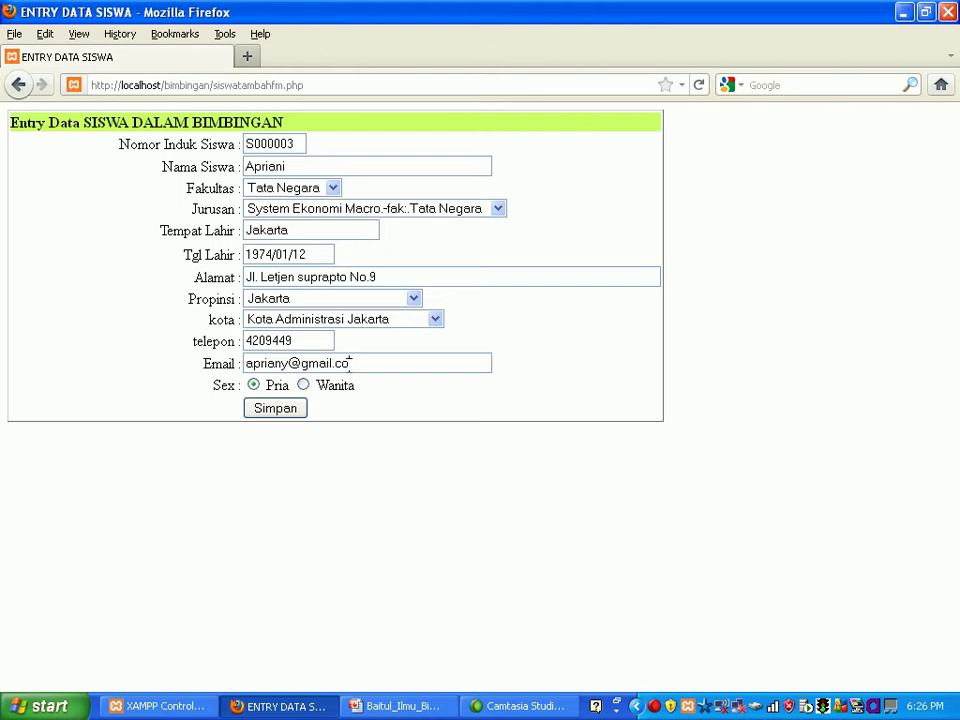
click(303, 385)
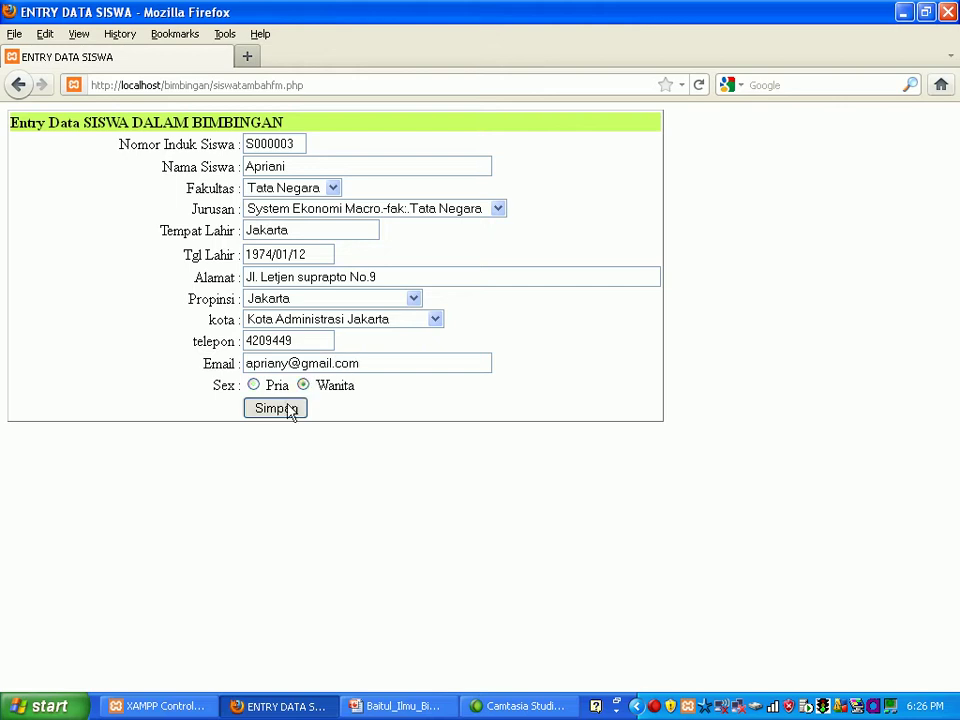
Step: Save student S000003, return to the main menu, and open Data Master Dosen
click(290, 409)
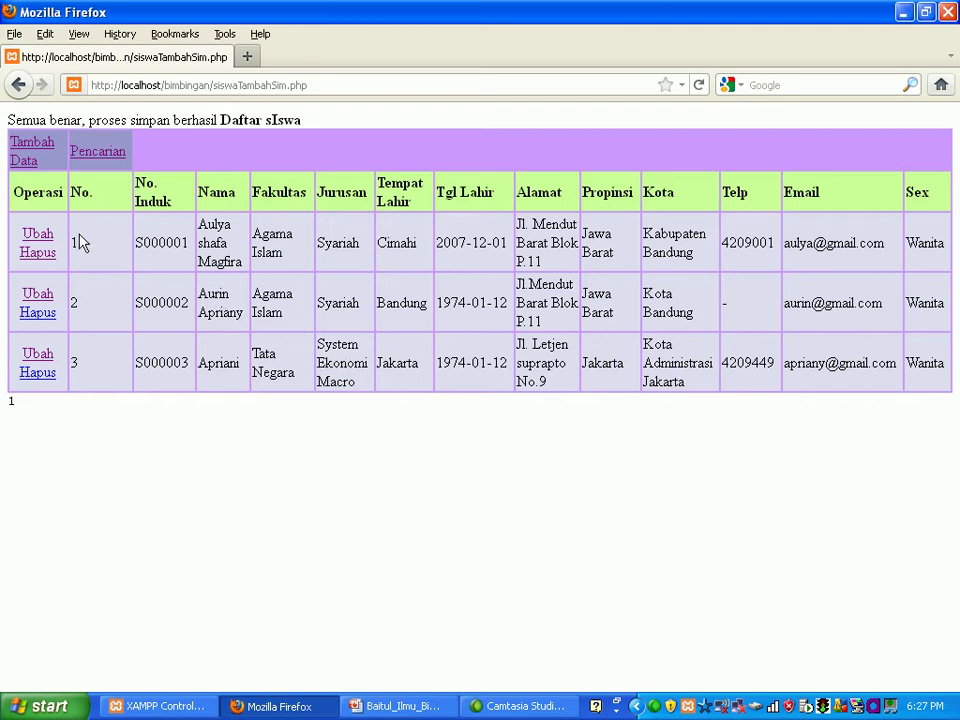
click(18, 86)
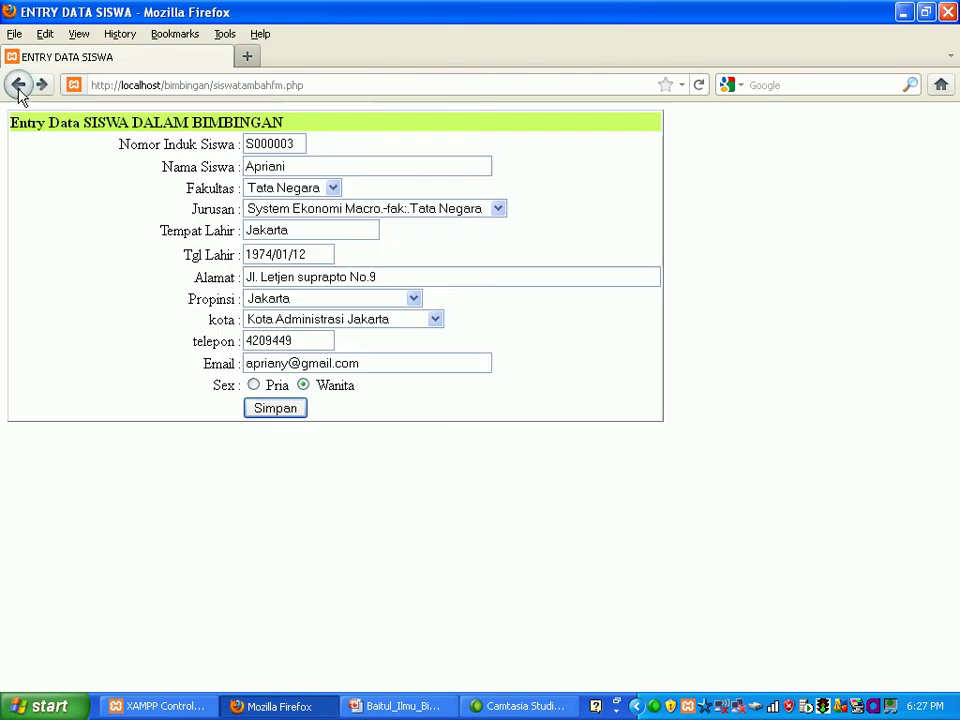
click(18, 86)
click(18, 88)
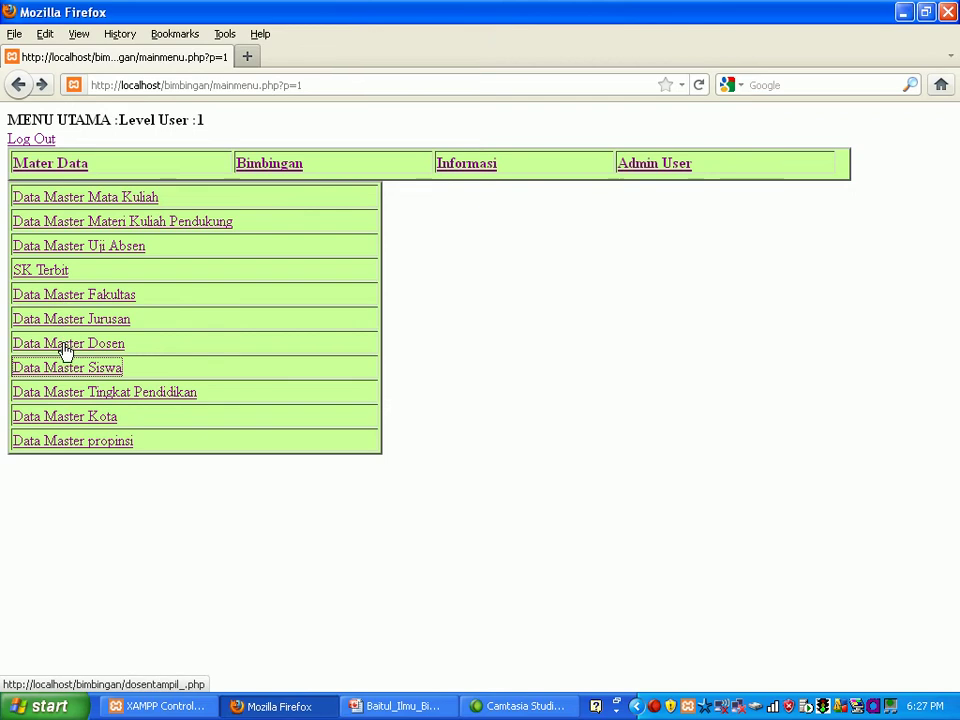
click(65, 348)
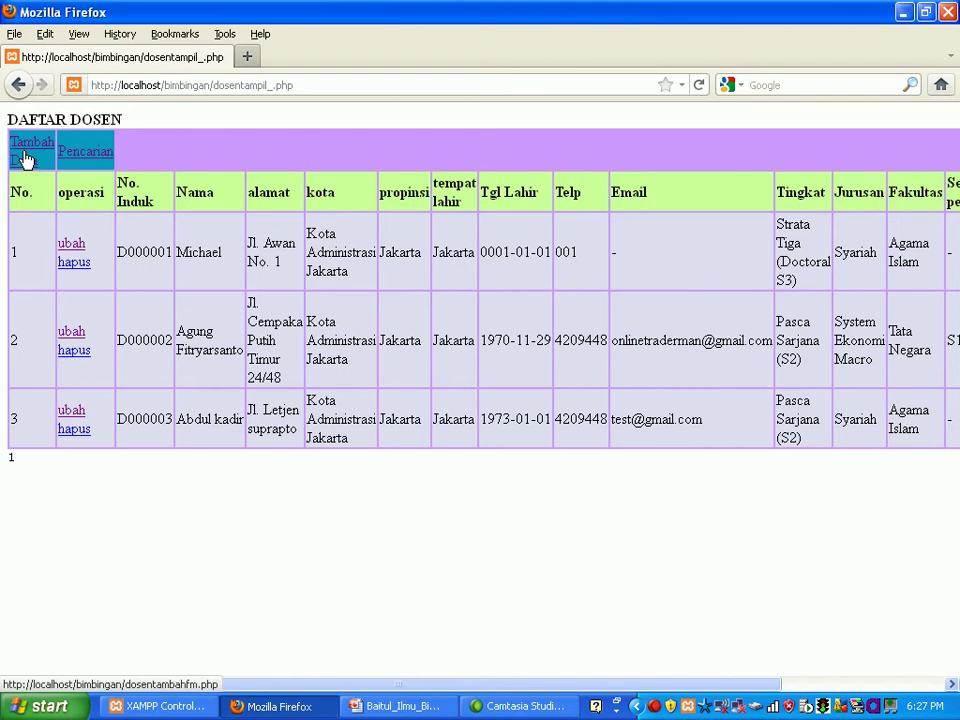
Step: Add new lecturer D000004 with the lecturer's name and a previously used 'Jl' address
click(25, 157)
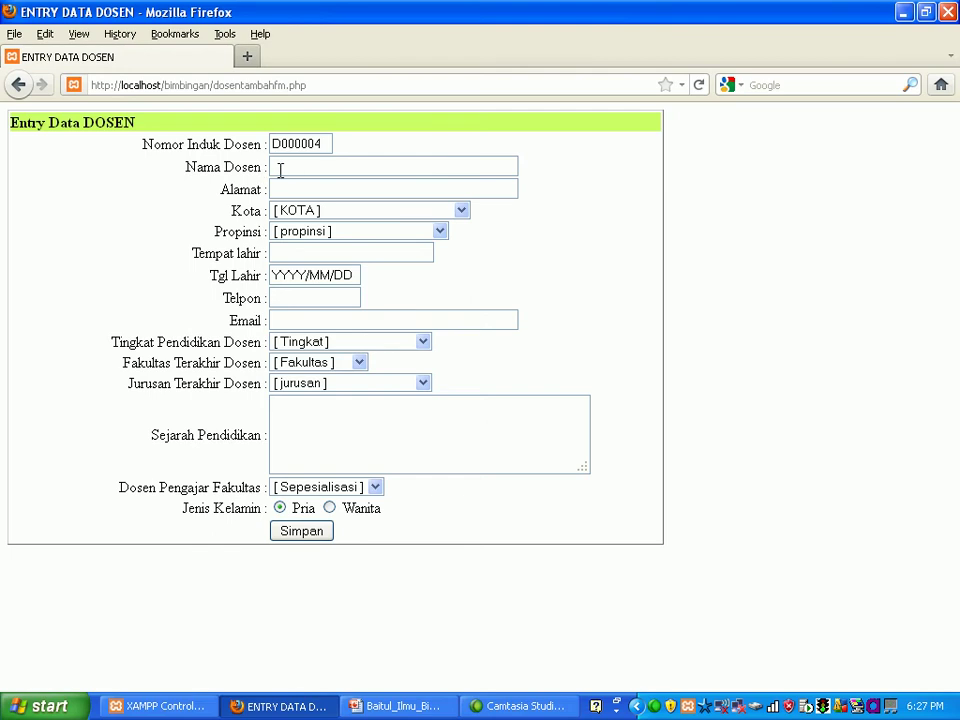
click(280, 170)
text(Cordoba)
click(291, 188)
text(Jl)
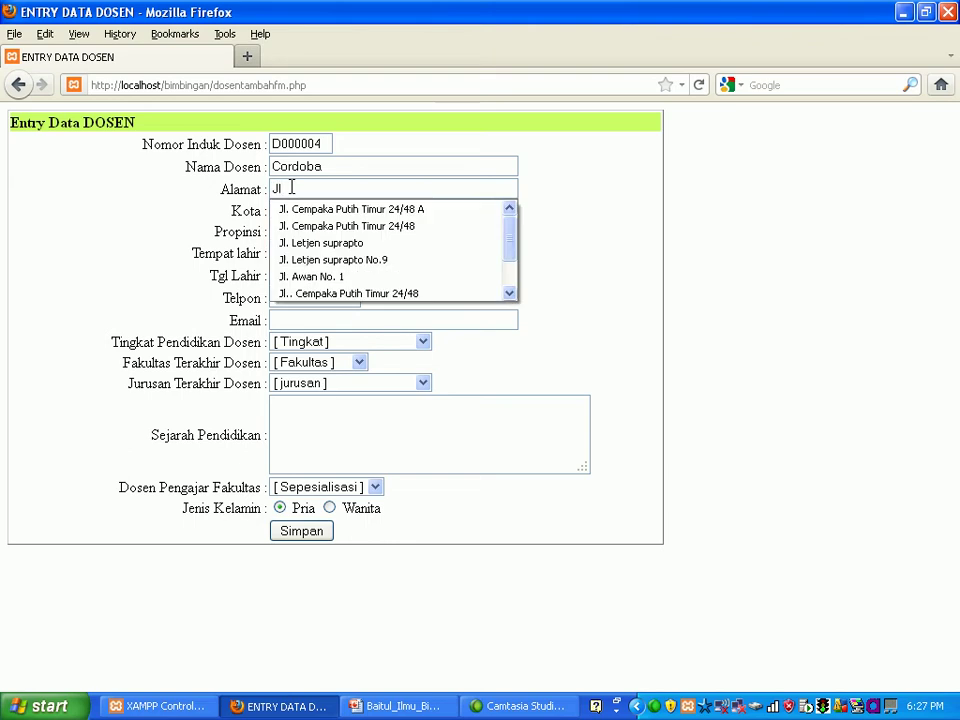
key(Down)
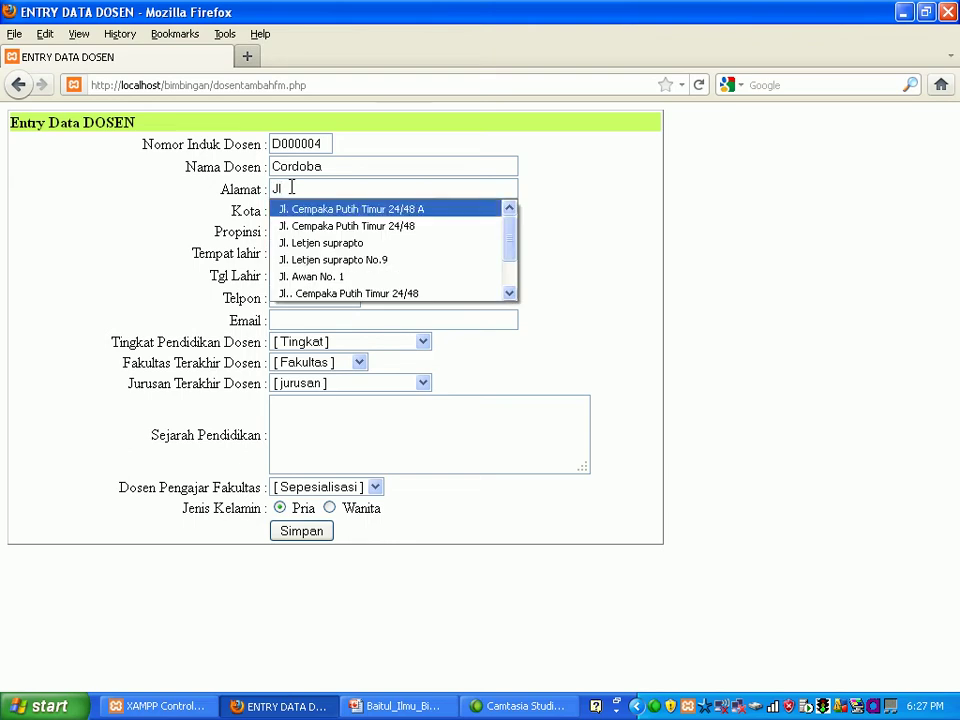
key(Return)
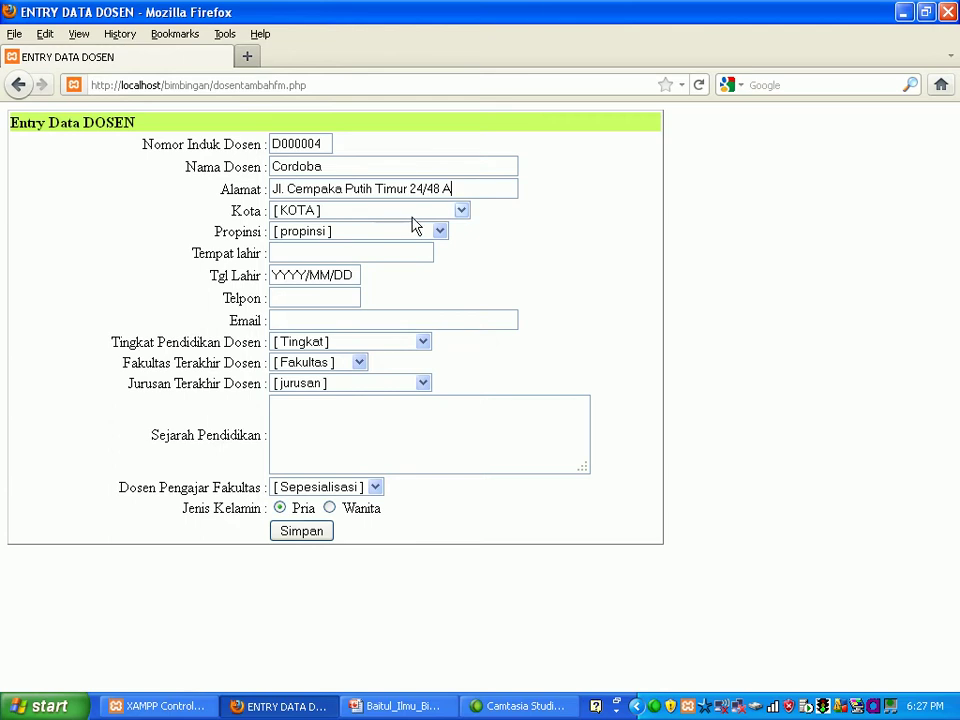
Step: Set city Kota Administrasi Jakarta and province Jakarta for the lecturer
click(461, 212)
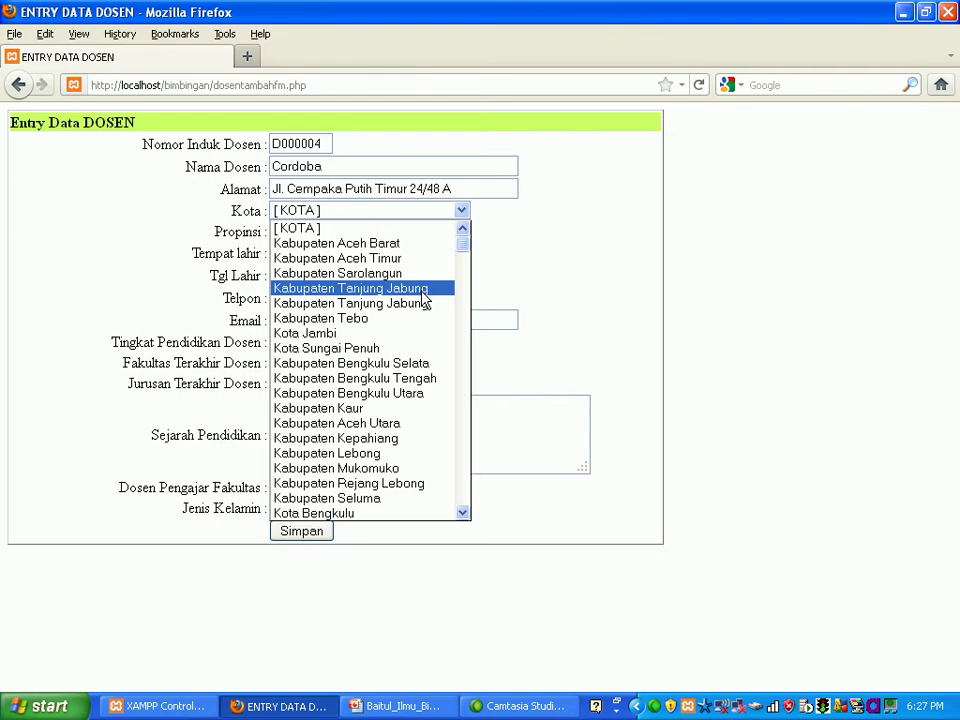
key(Down)
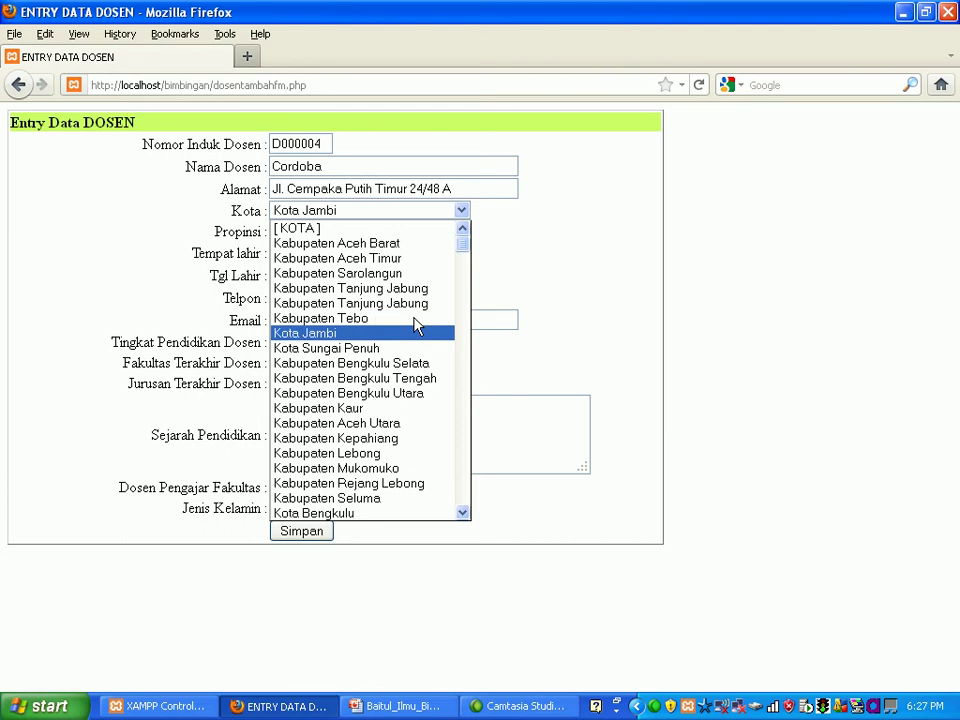
key(Page_Down)
key(Page_Down)
key(Page_Down)
key(Page_Down)
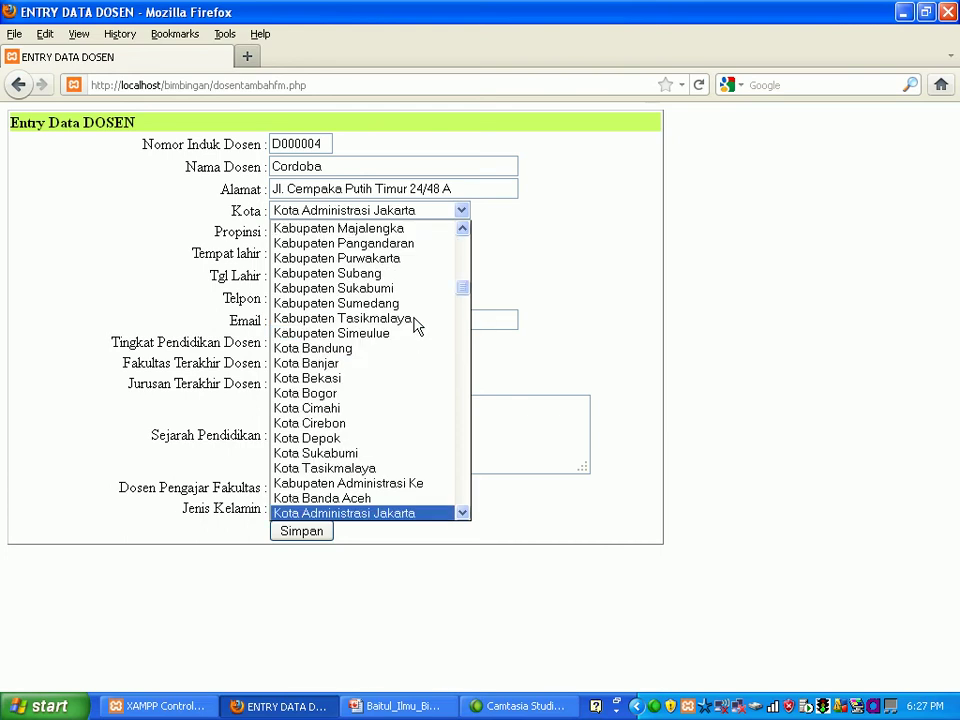
key(Return)
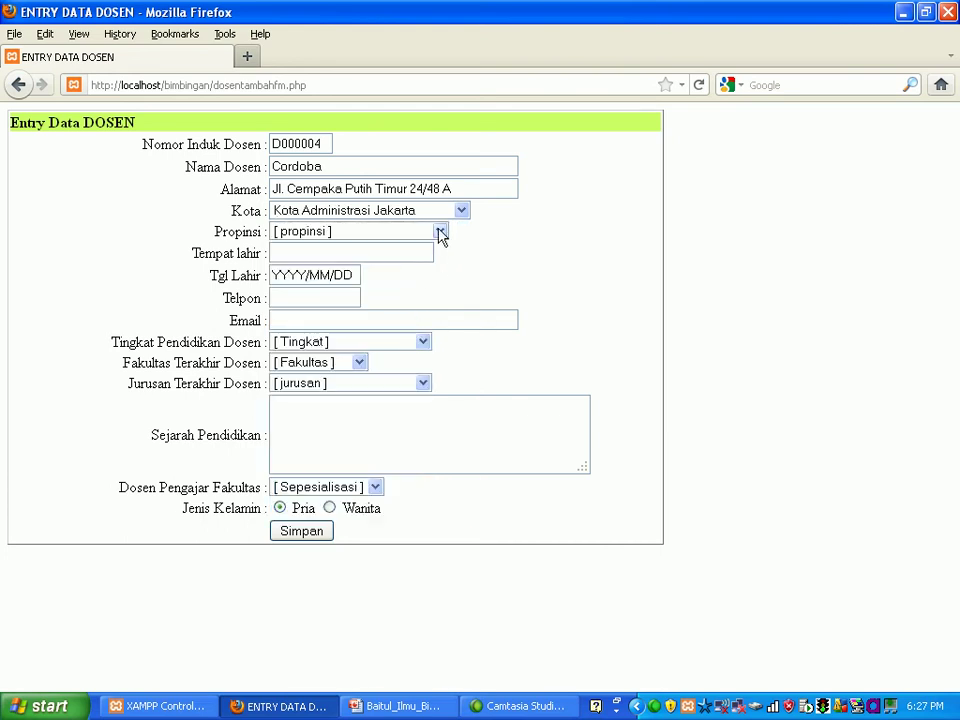
click(440, 233)
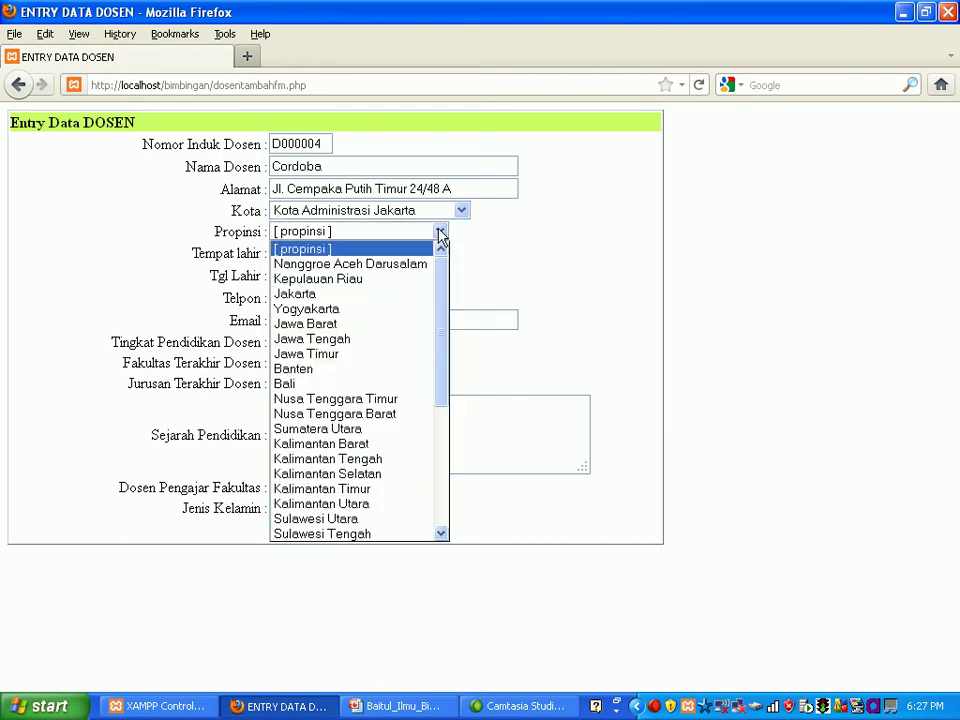
click(398, 296)
Step: Enter birthplace Jakarta and birth date 1970/01/01
click(370, 254)
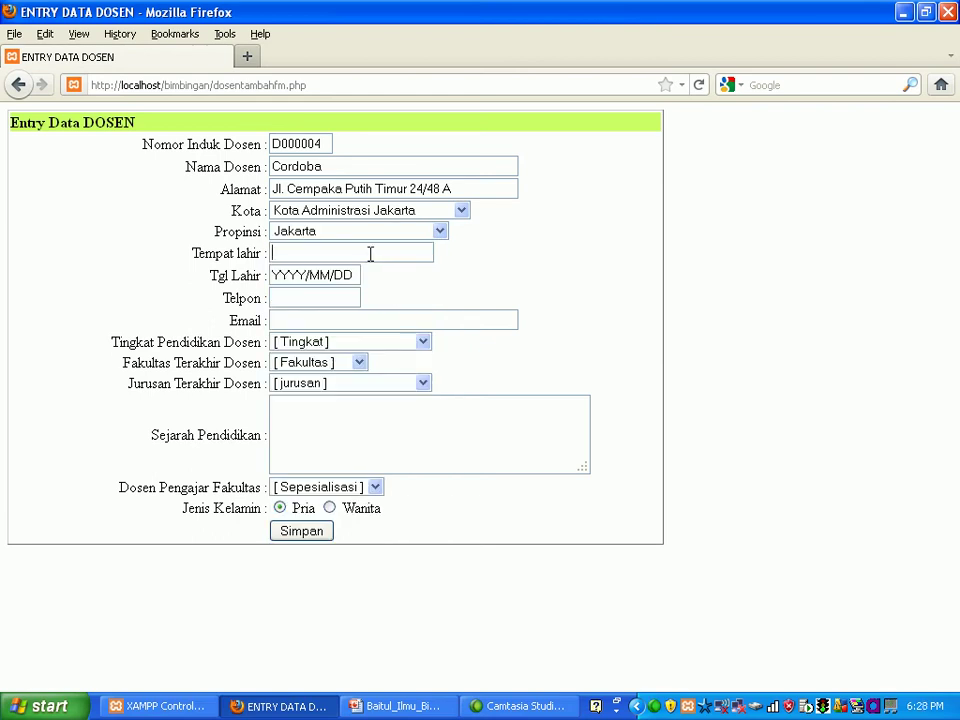
text(Jakarta)
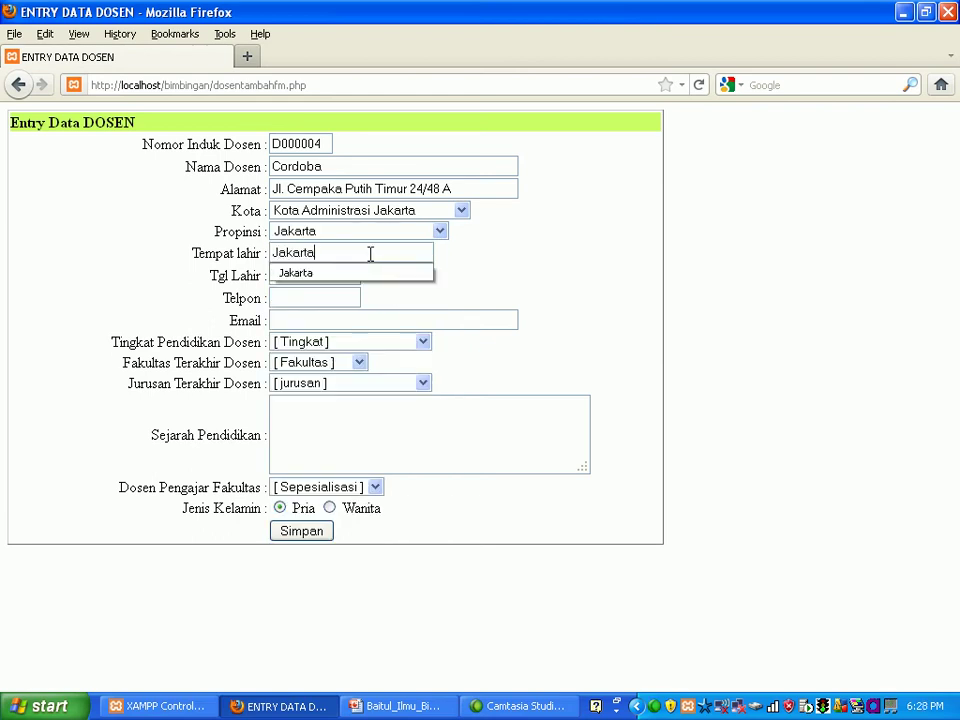
click(375, 272)
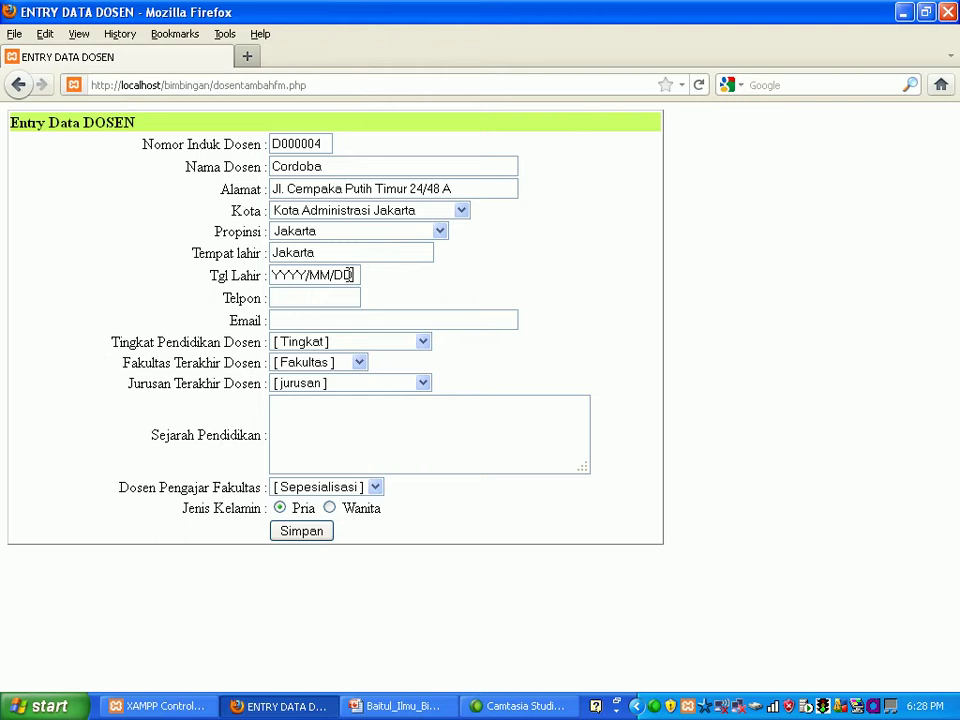
key(BackSpace)
key(BackSpace)
key(BackSpace)
key(BackSpace)
key(BackSpace)
key(BackSpace)
text(1970)
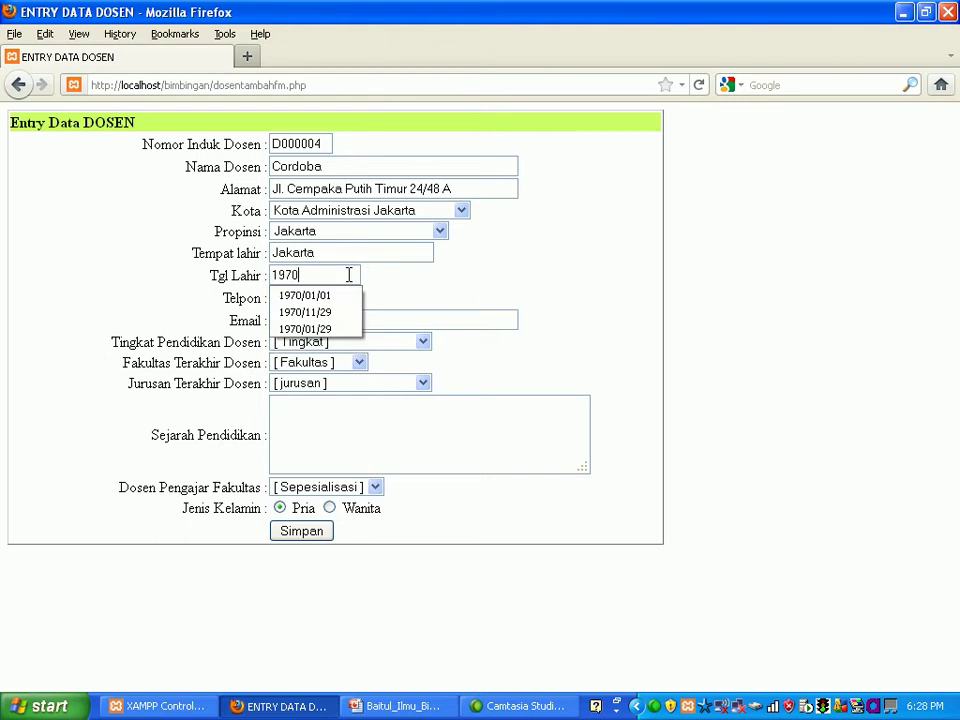
text(/01)
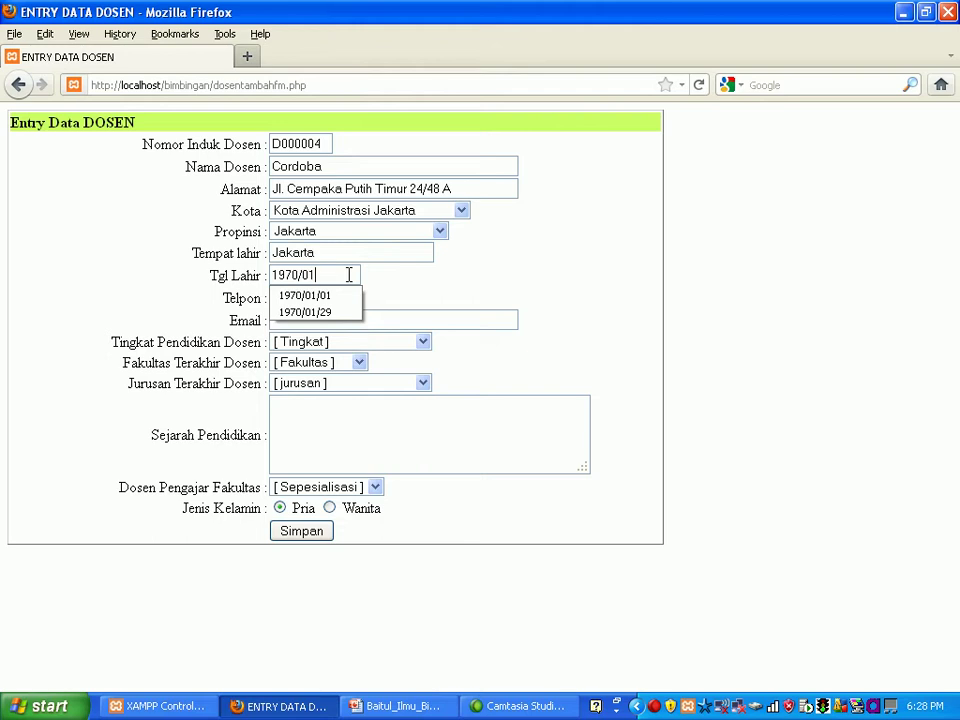
text(/01)
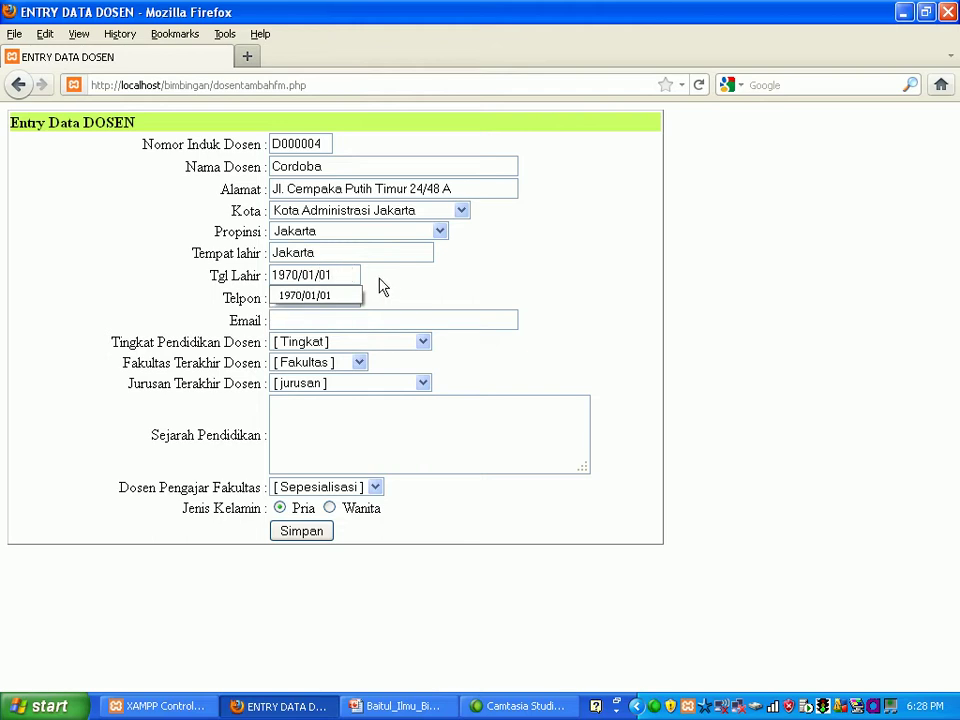
Step: Enter the lecturer's phone number and begin typing the e-mail address
click(385, 285)
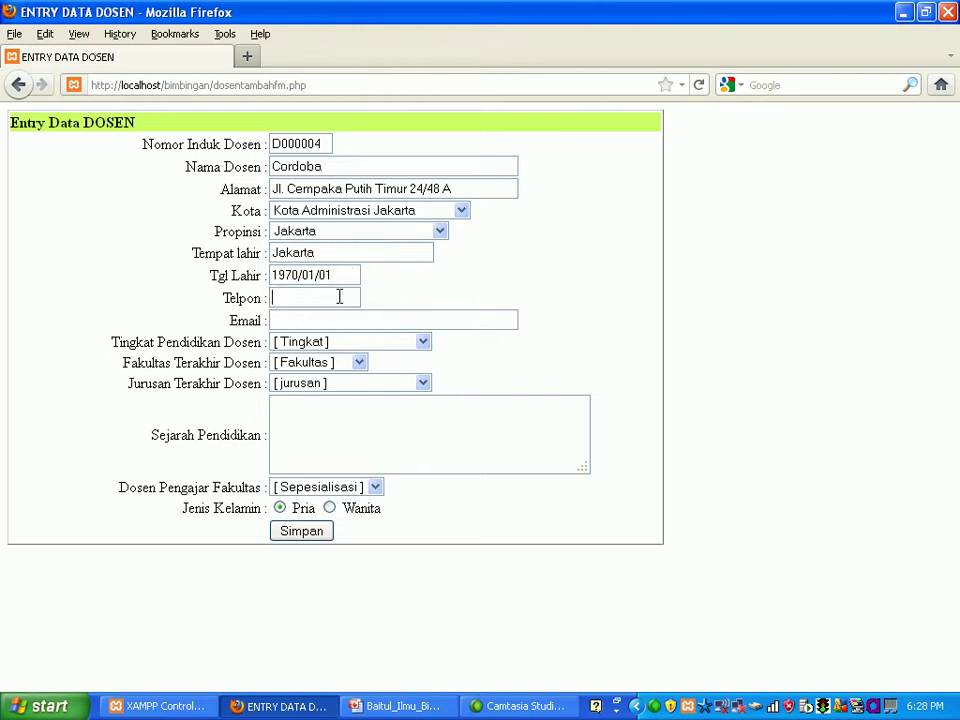
text(4)
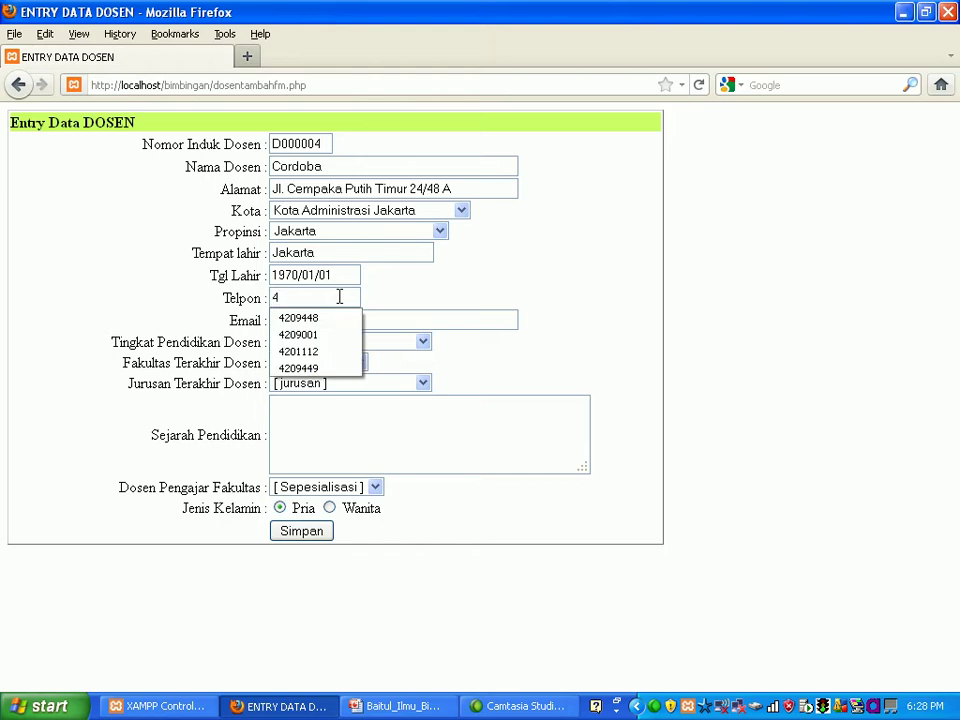
text(20944)
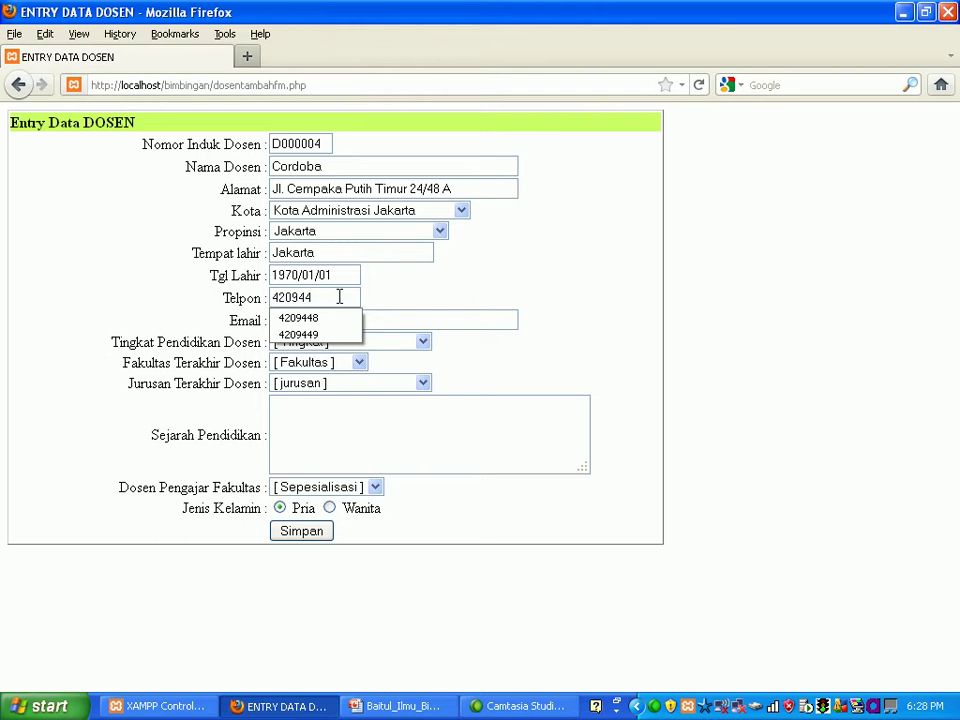
text(8)
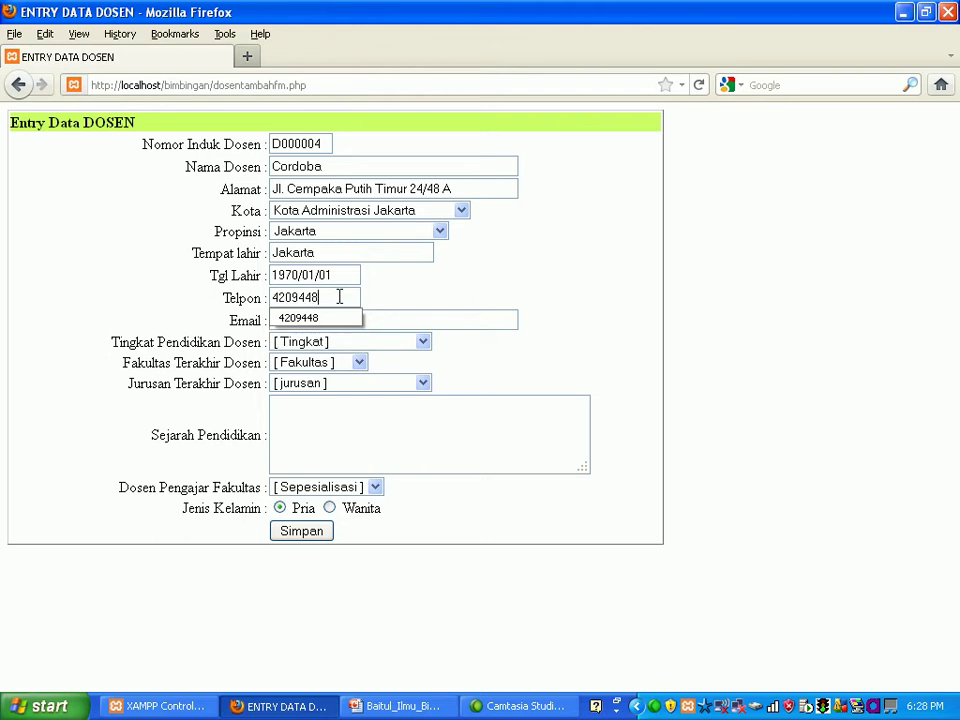
click(386, 306)
click(365, 320)
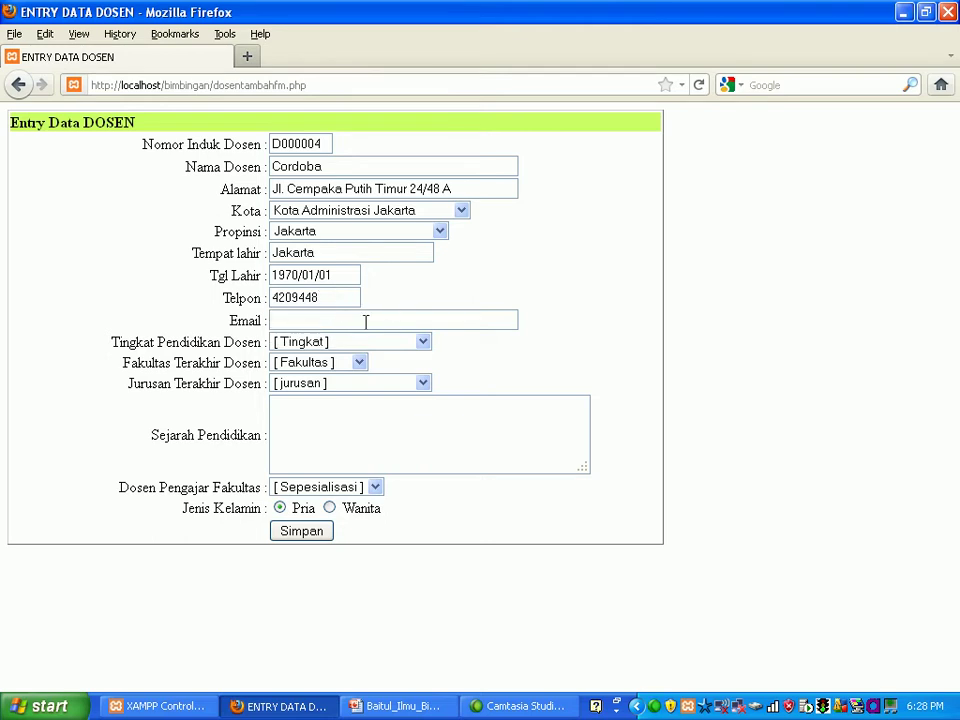
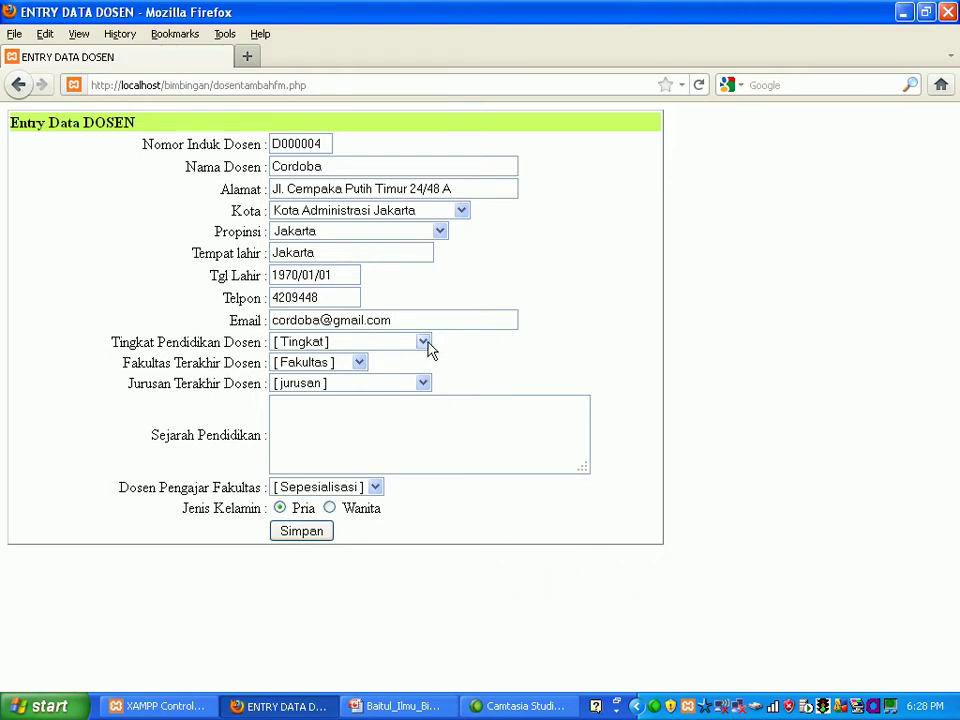
Step: Set education level Pasca Sarjana (S2), last faculty Tata Negara and major System Ekonomi Macro
click(424, 343)
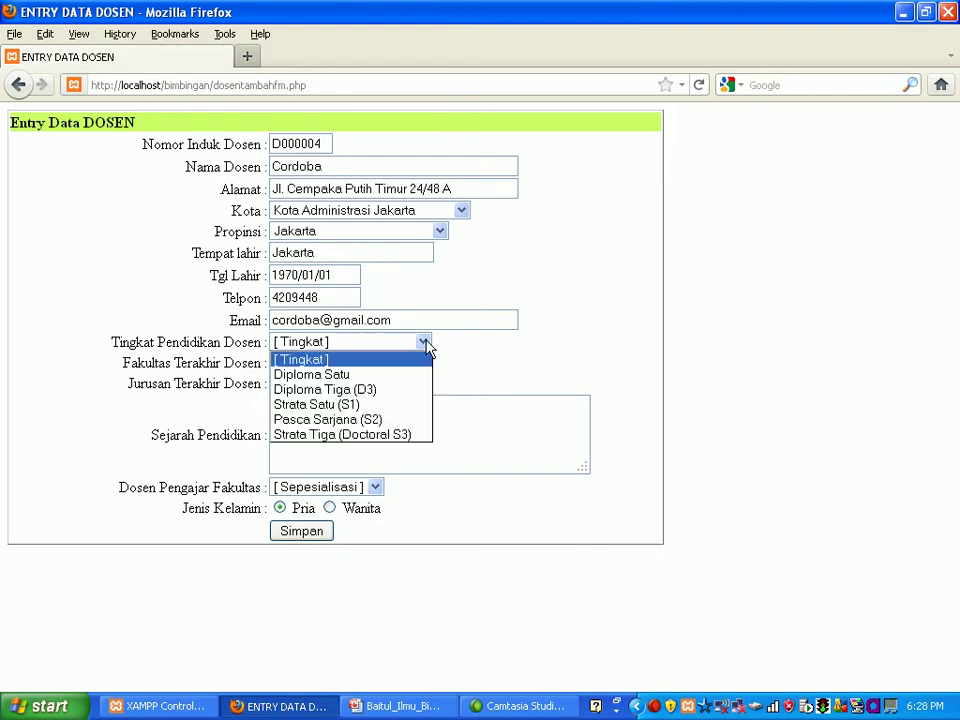
click(388, 418)
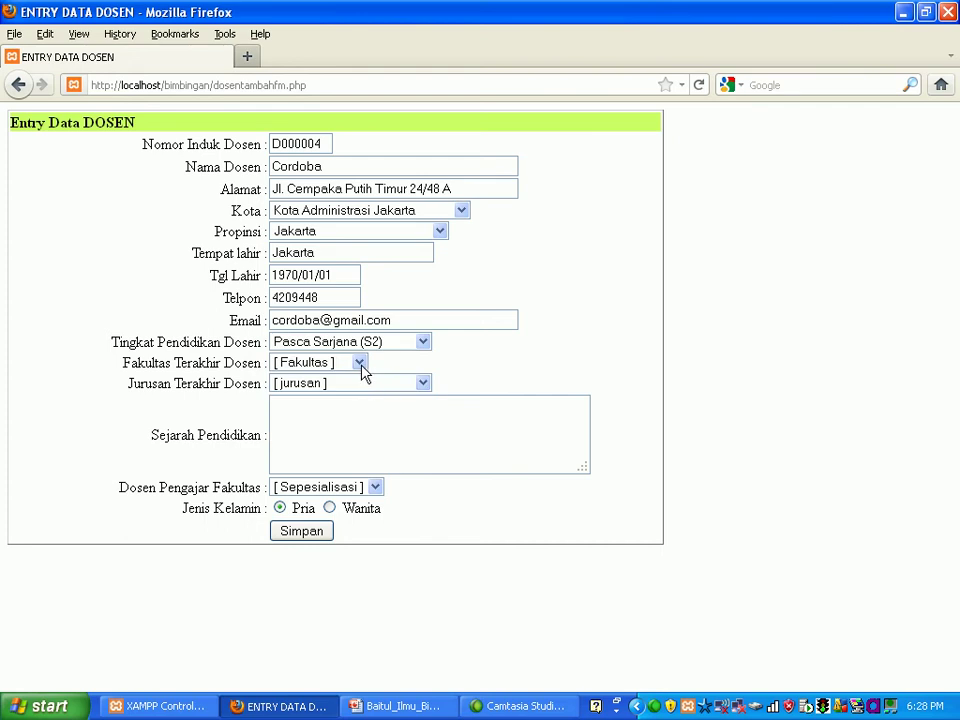
click(361, 368)
click(352, 410)
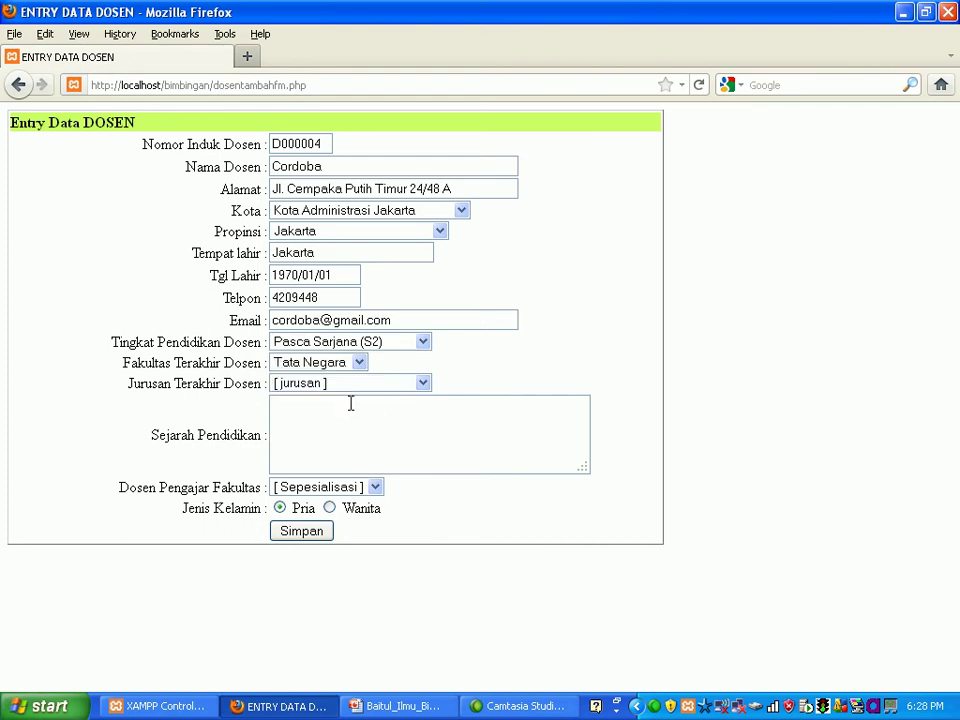
click(423, 384)
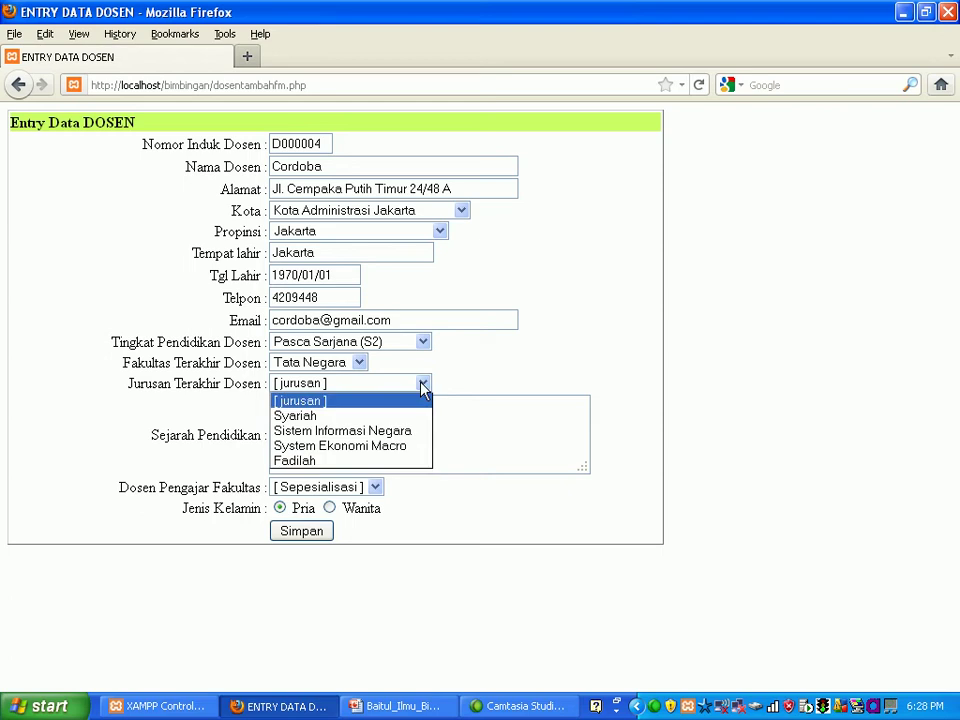
click(406, 446)
Step: Enter S1,S2 as education history, choose Tata Negara as teaching faculty, and save the lecturer
click(379, 427)
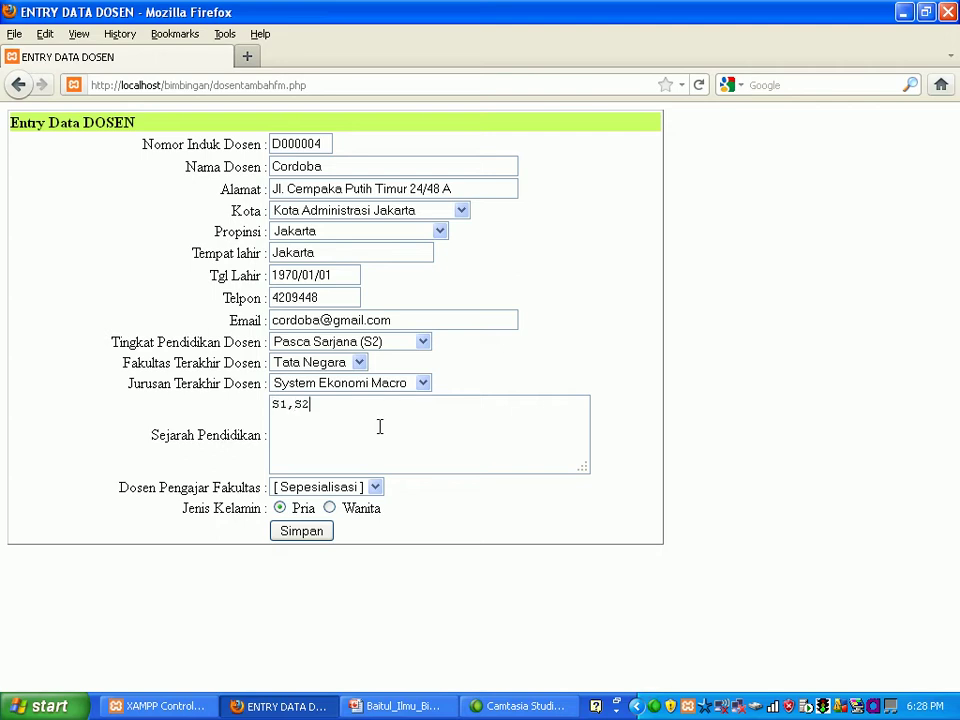
click(376, 487)
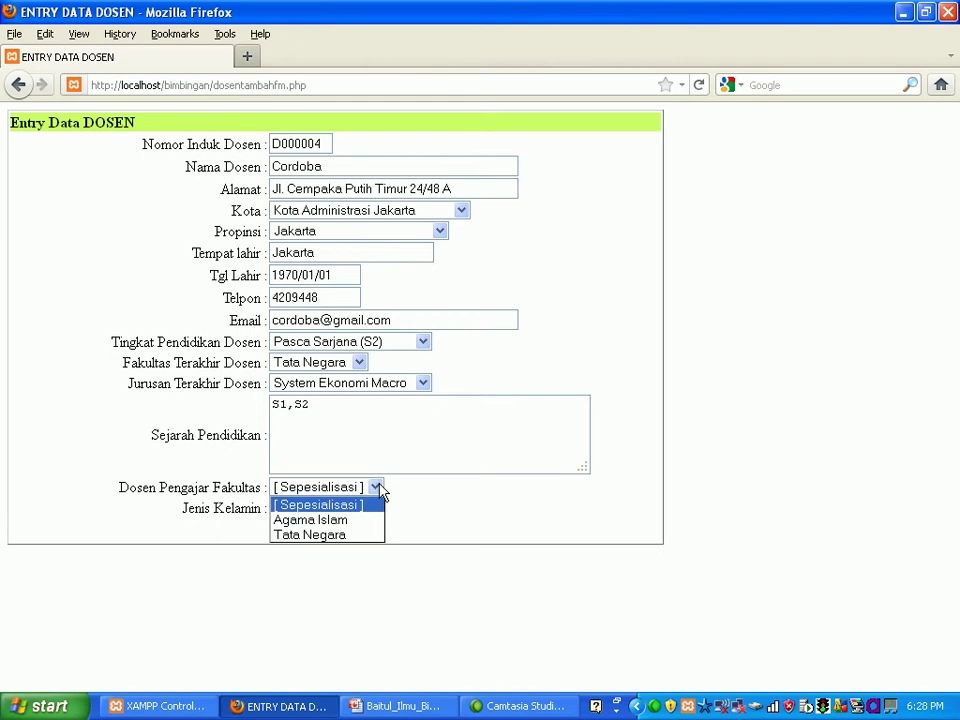
click(358, 535)
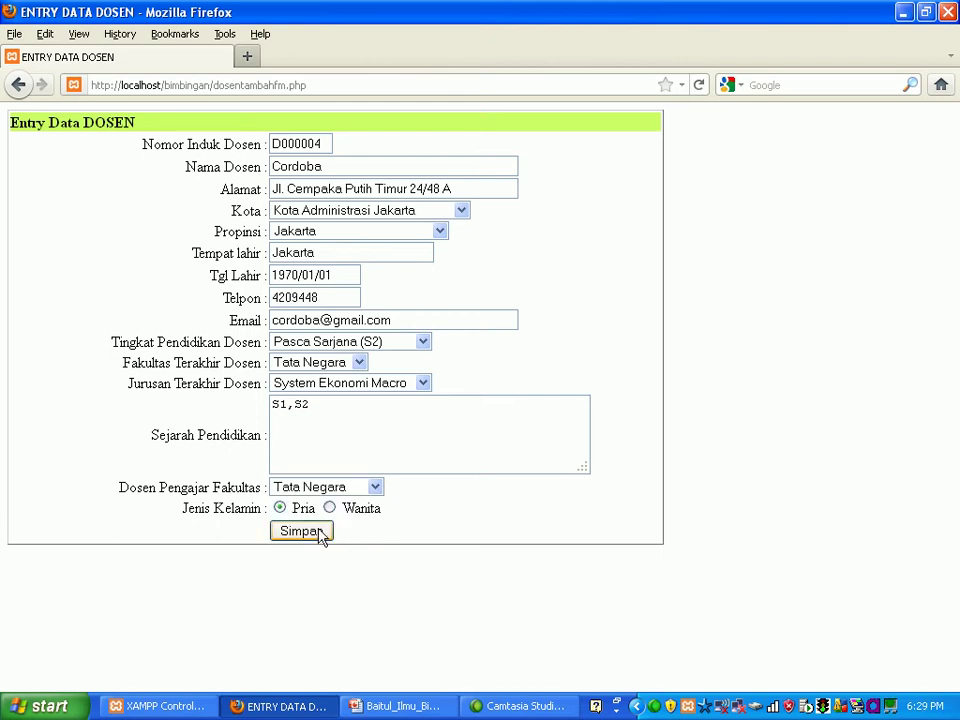
click(320, 534)
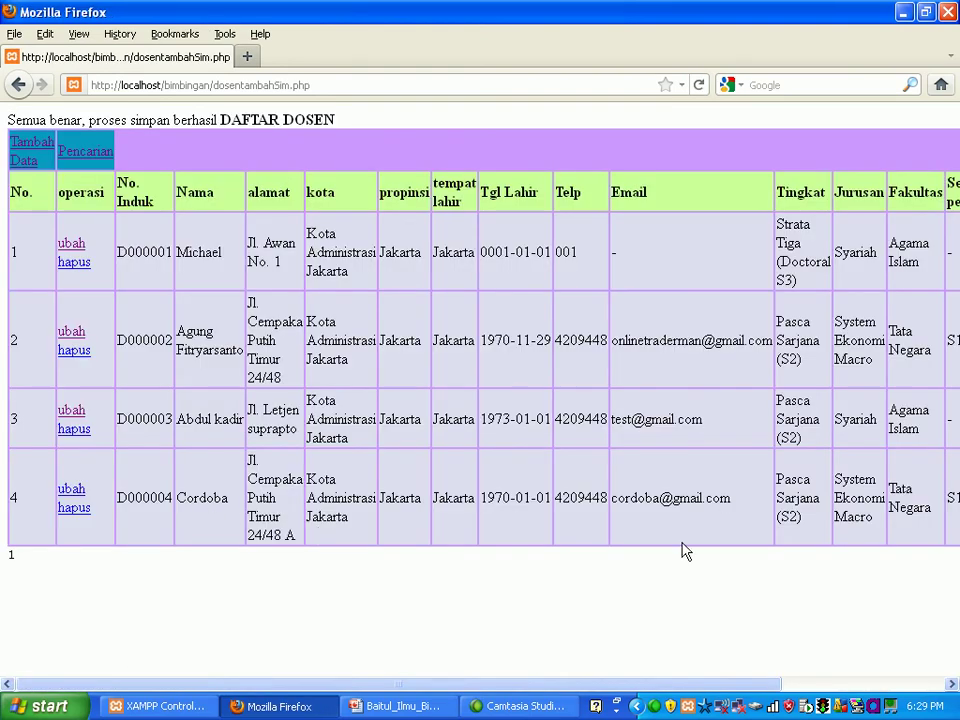
Step: Scroll the DAFTAR DOSEN table sideways to check row 4, then go back to MENU UTAMA
drag(598, 687, 573, 681)
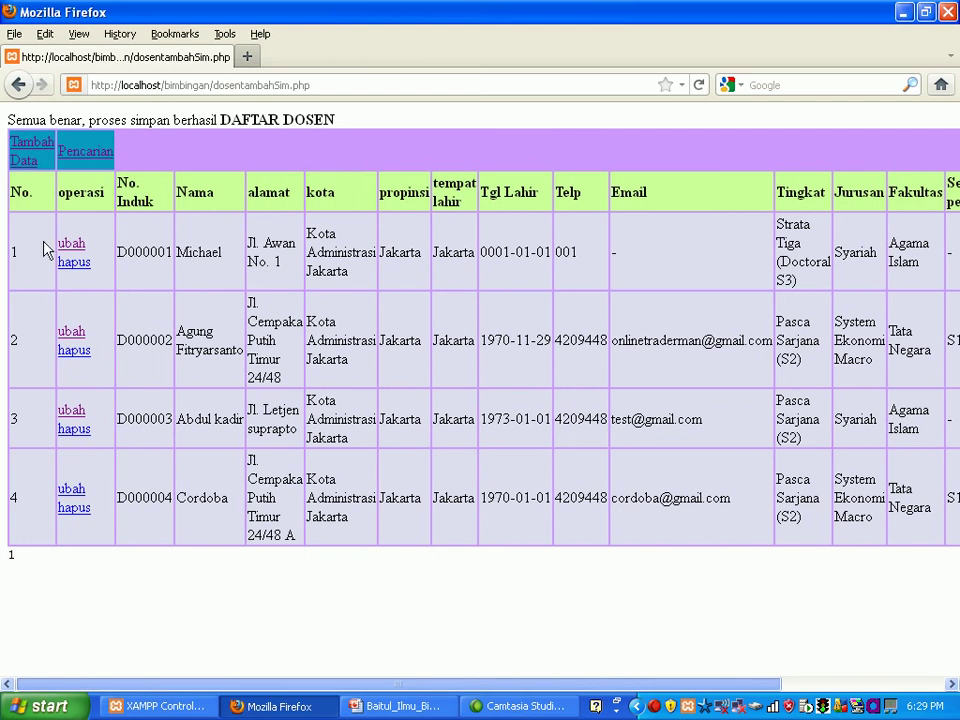
click(17, 88)
click(17, 88)
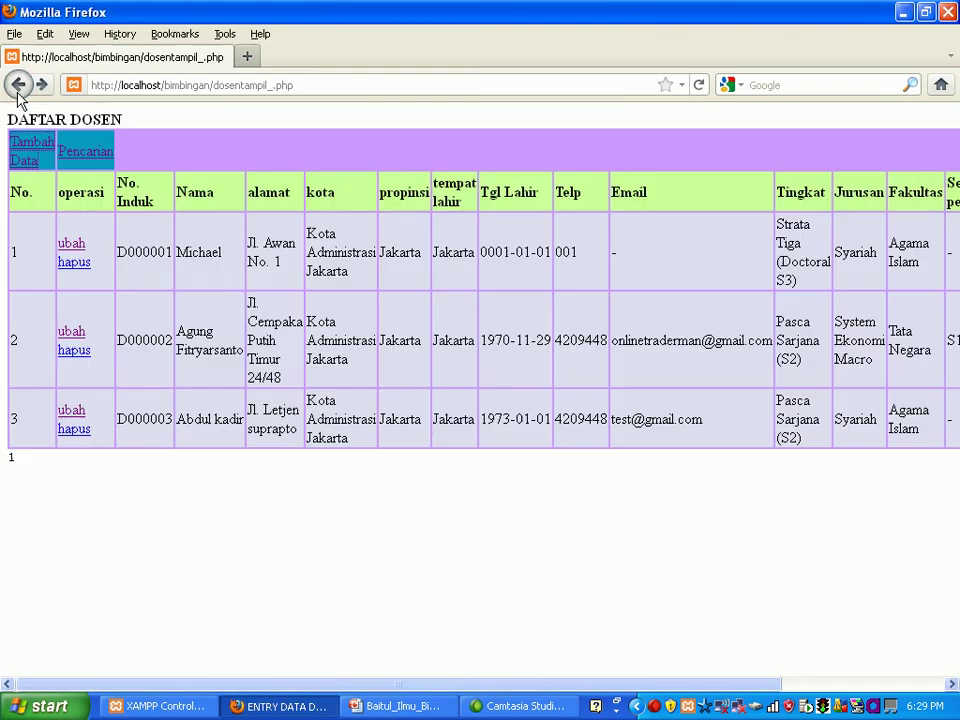
click(17, 88)
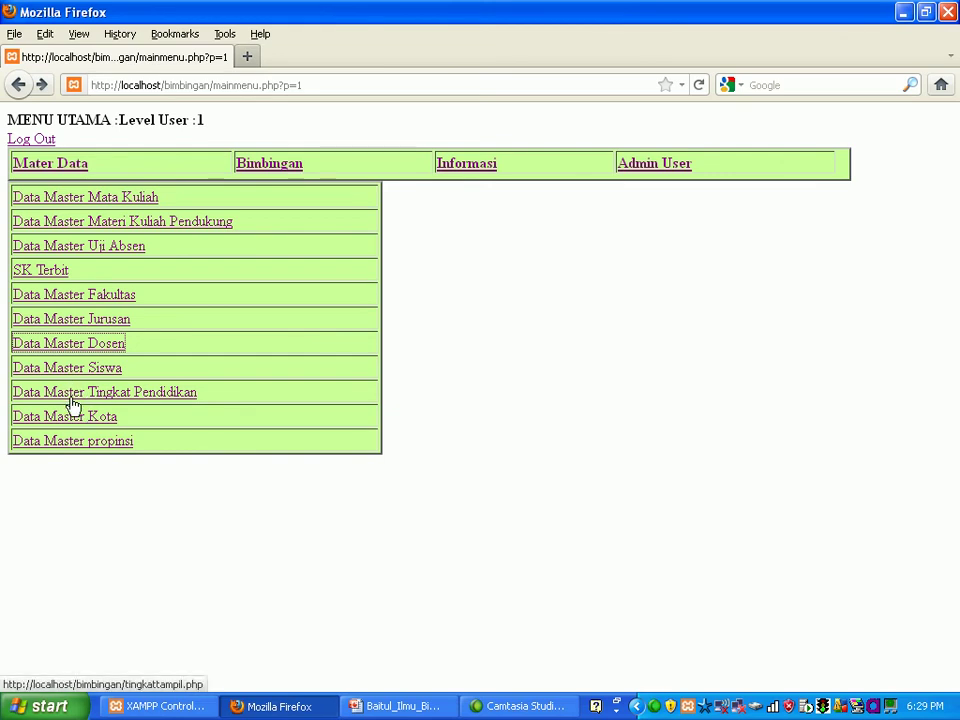
Step: Display the saved city records and browse to page 9 of the list
click(72, 396)
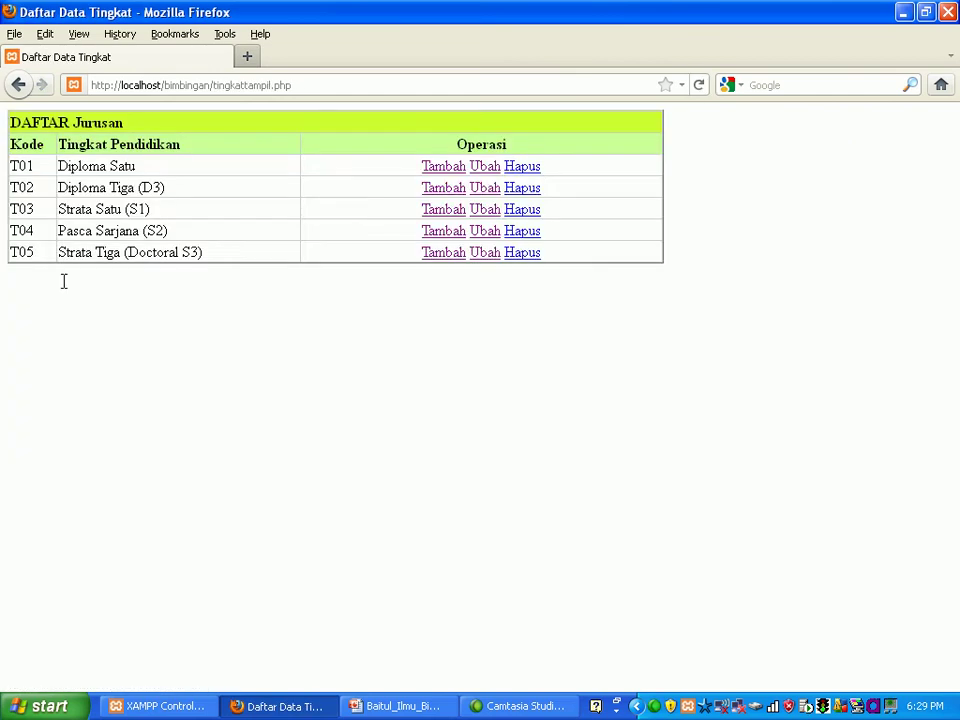
click(18, 86)
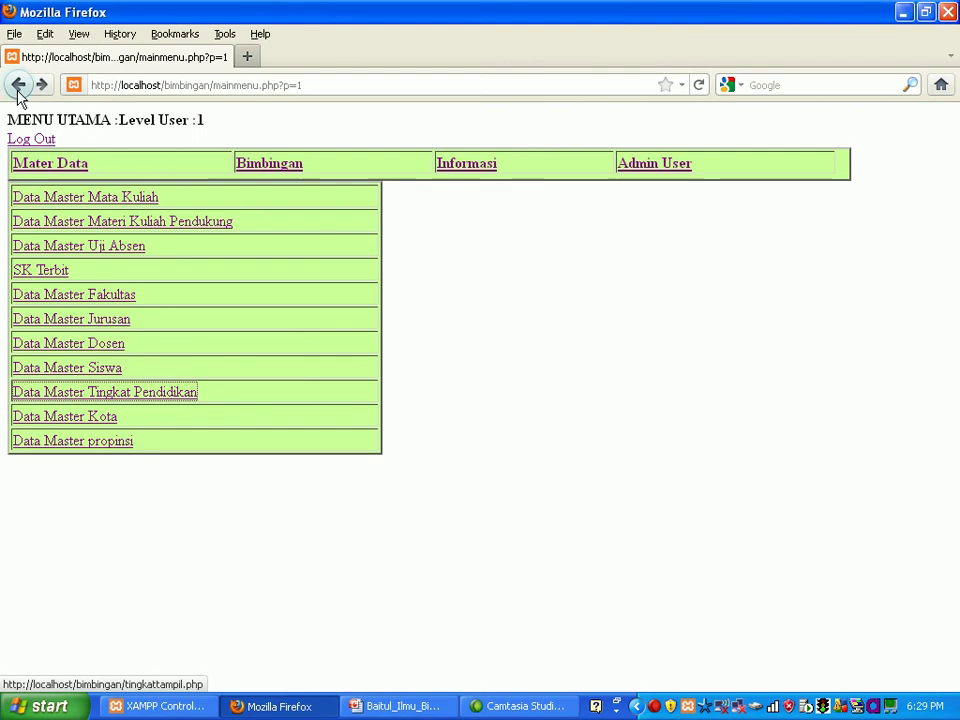
click(78, 421)
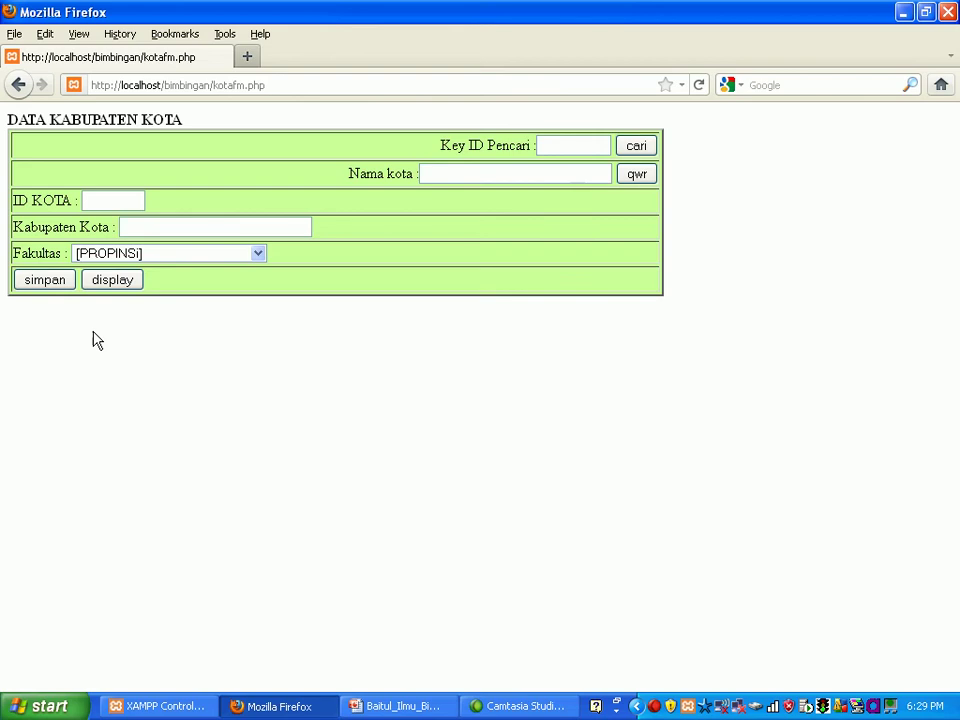
click(118, 283)
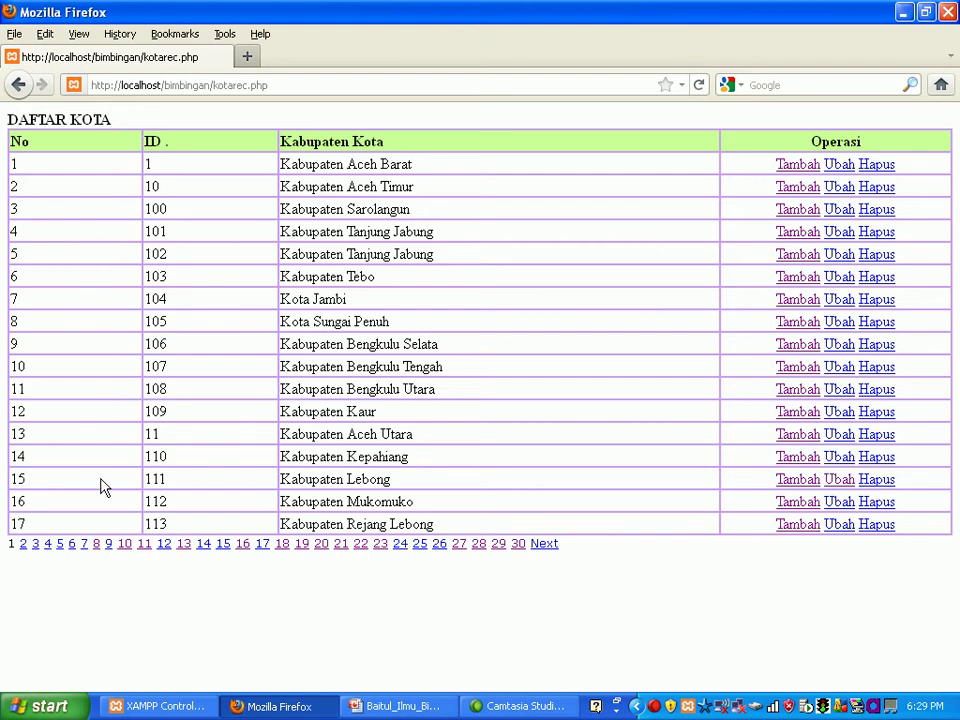
click(108, 546)
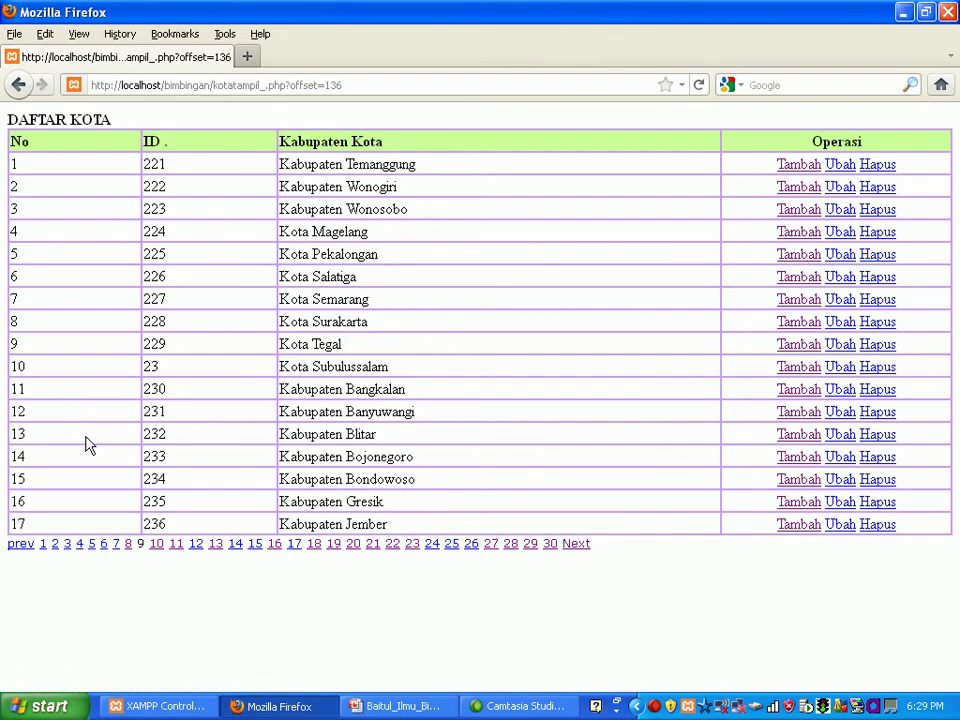
Step: Return to the main menu and display the list of saved provinces
click(20, 86)
click(21, 86)
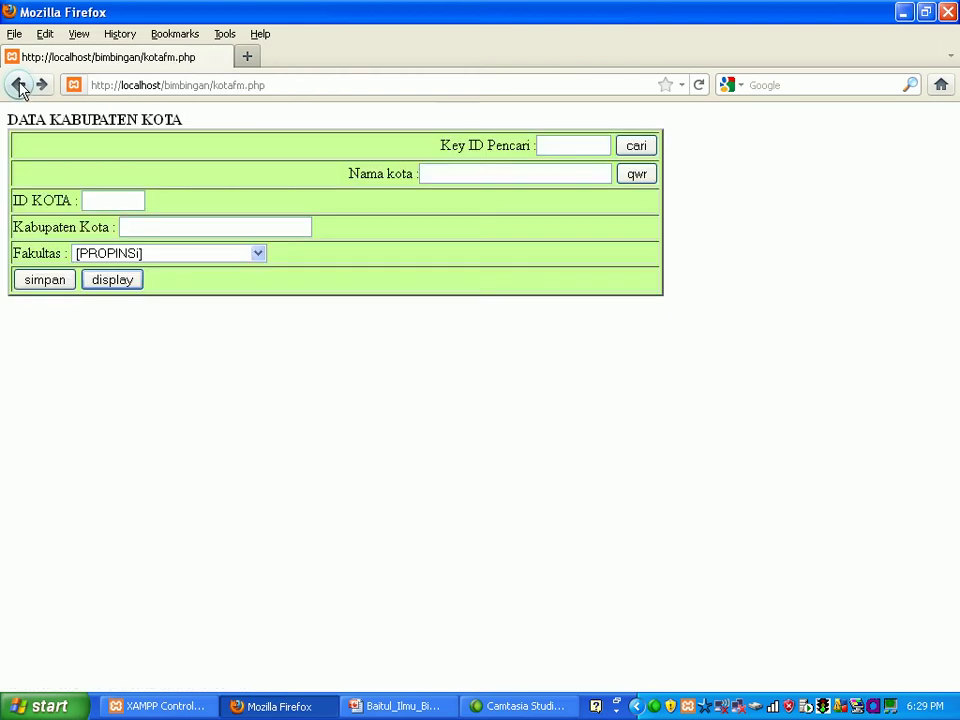
click(20, 86)
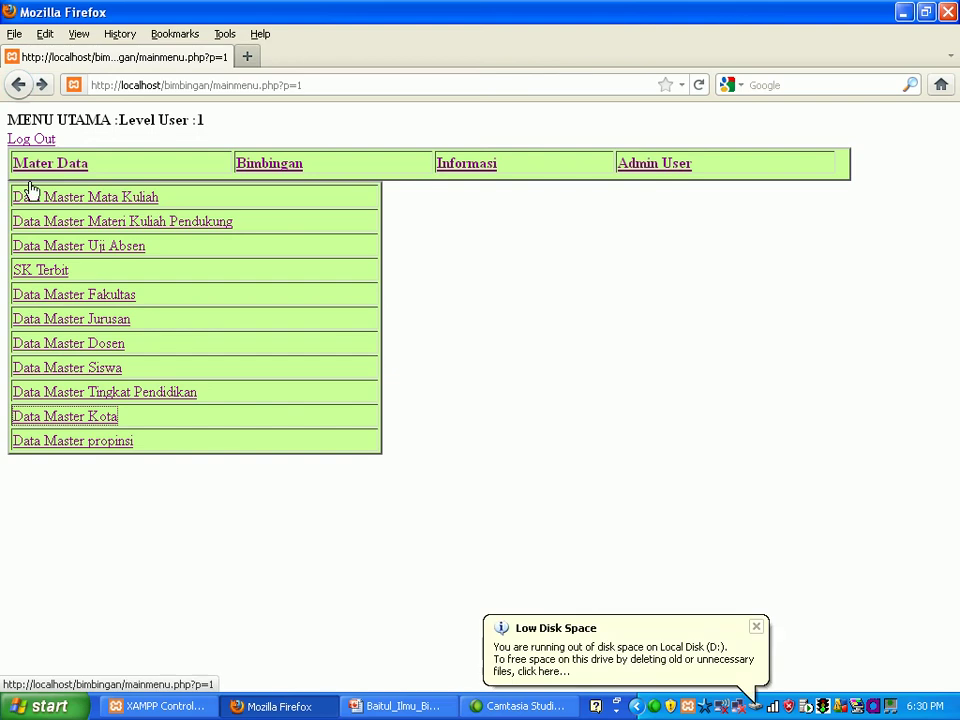
click(82, 447)
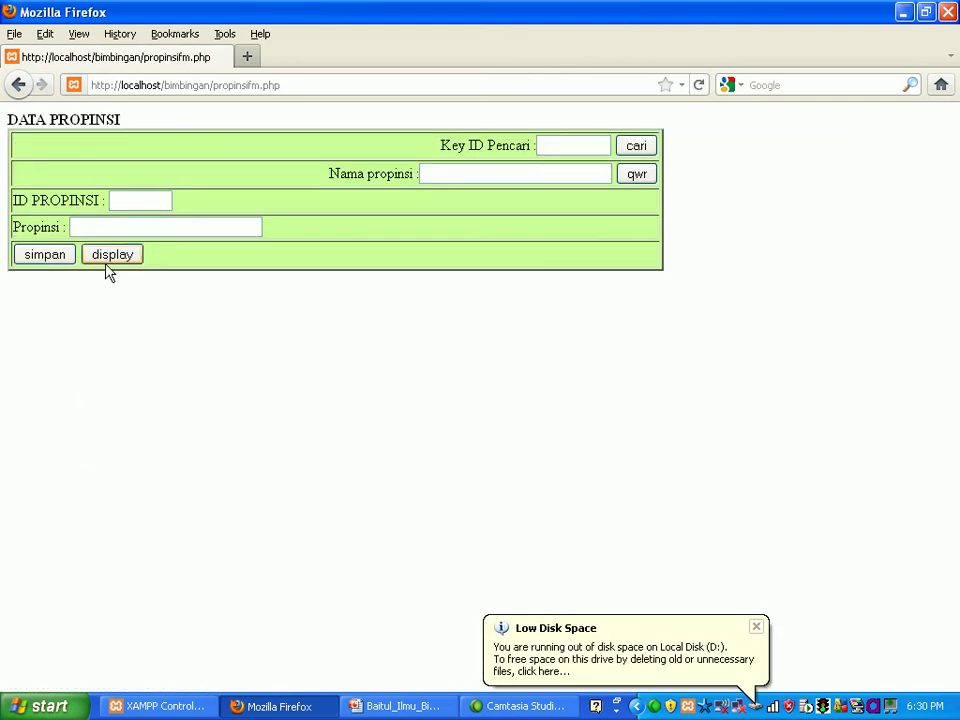
click(111, 258)
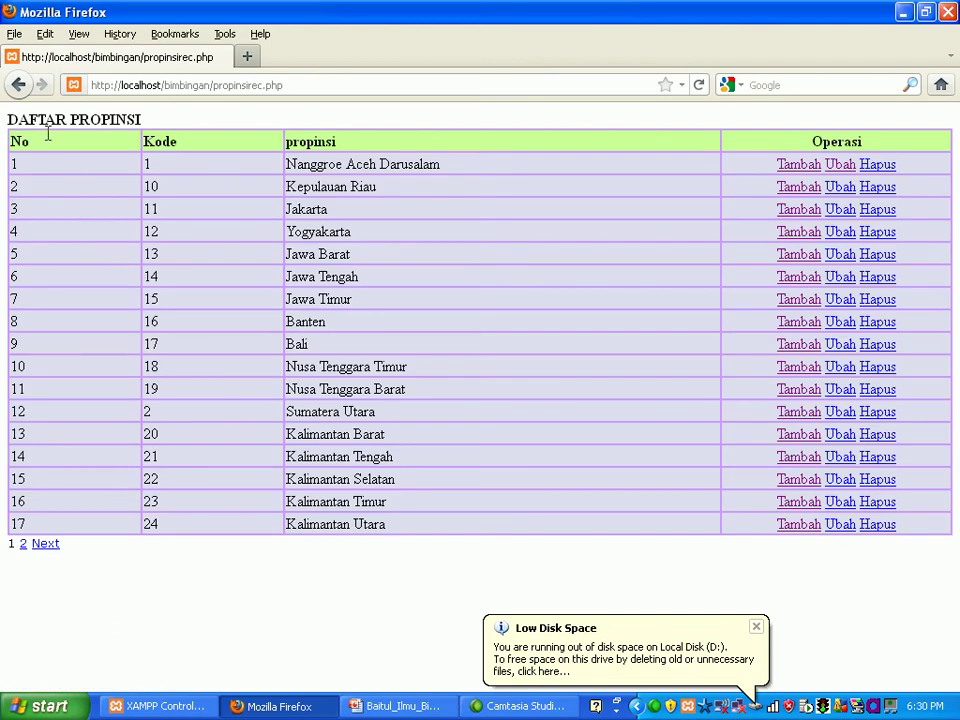
Step: Go back twice from the province list toward the main menu
click(19, 86)
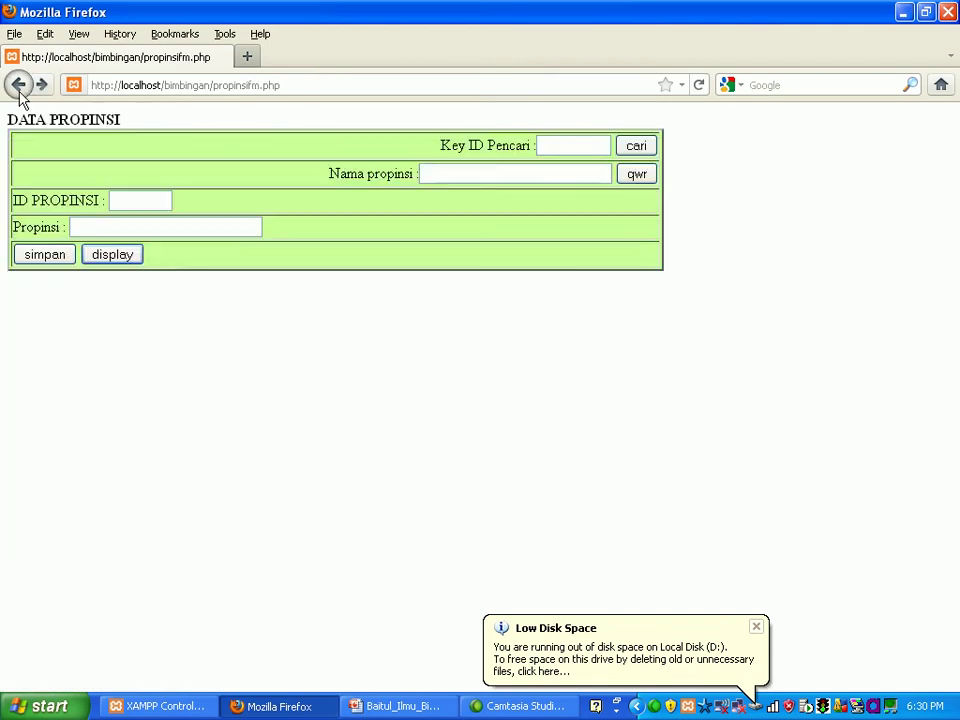
click(19, 86)
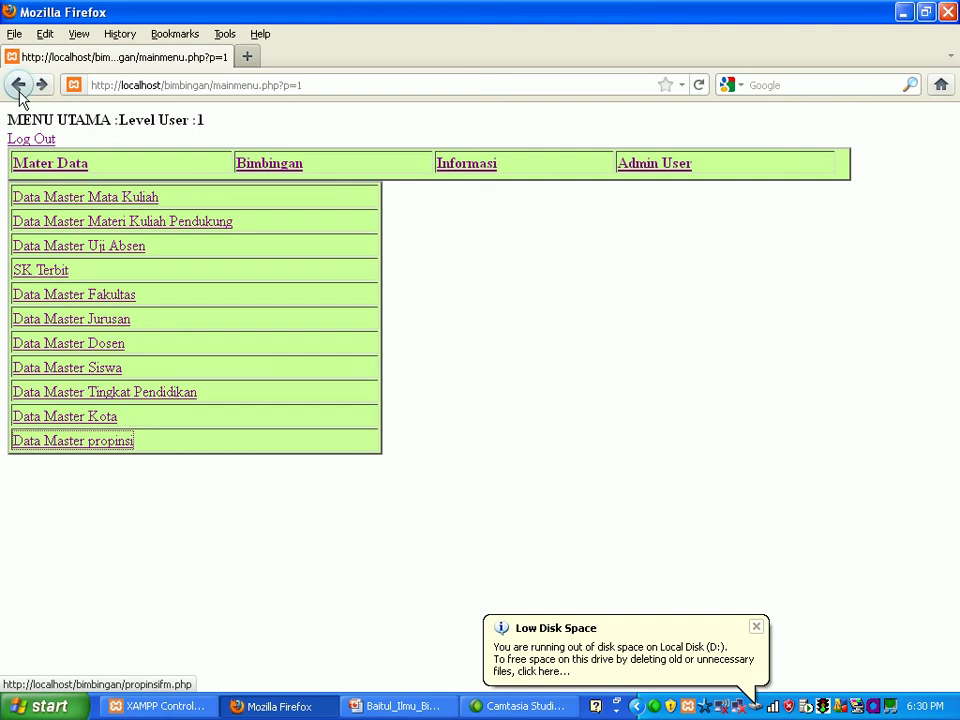
Step: In the SK Terbit form, set the issue date to 2001/09/09 and choose student S000003
click(44, 276)
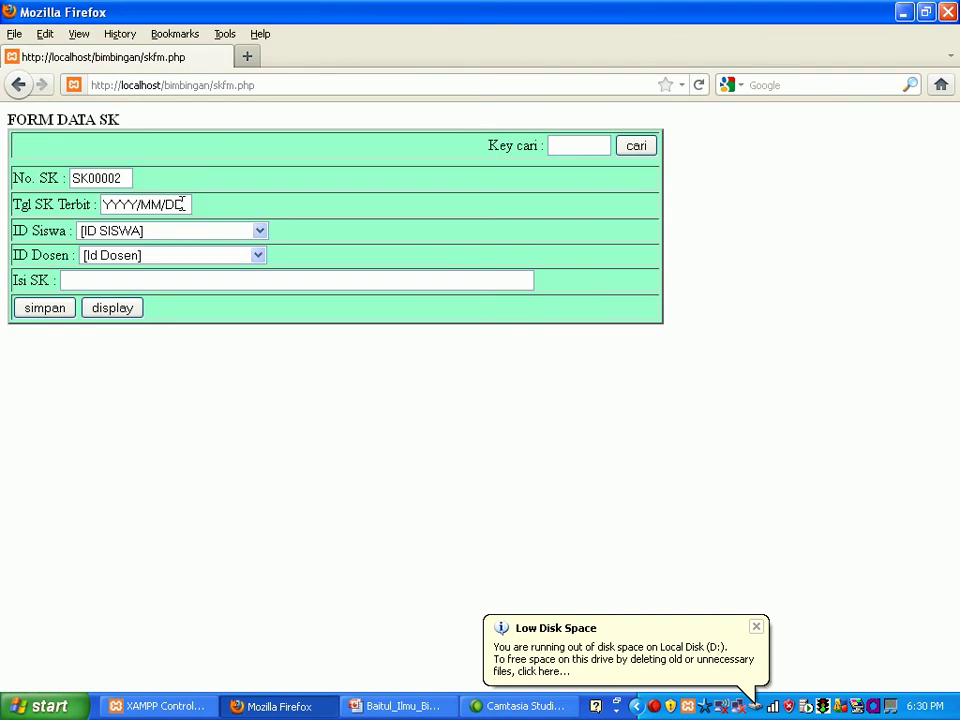
click(182, 204)
key(BackSpace)
key(BackSpace)
key(BackSpace)
key(BackSpace)
key(BackSpace)
key(BackSpace)
key(BackSpace)
text(200)
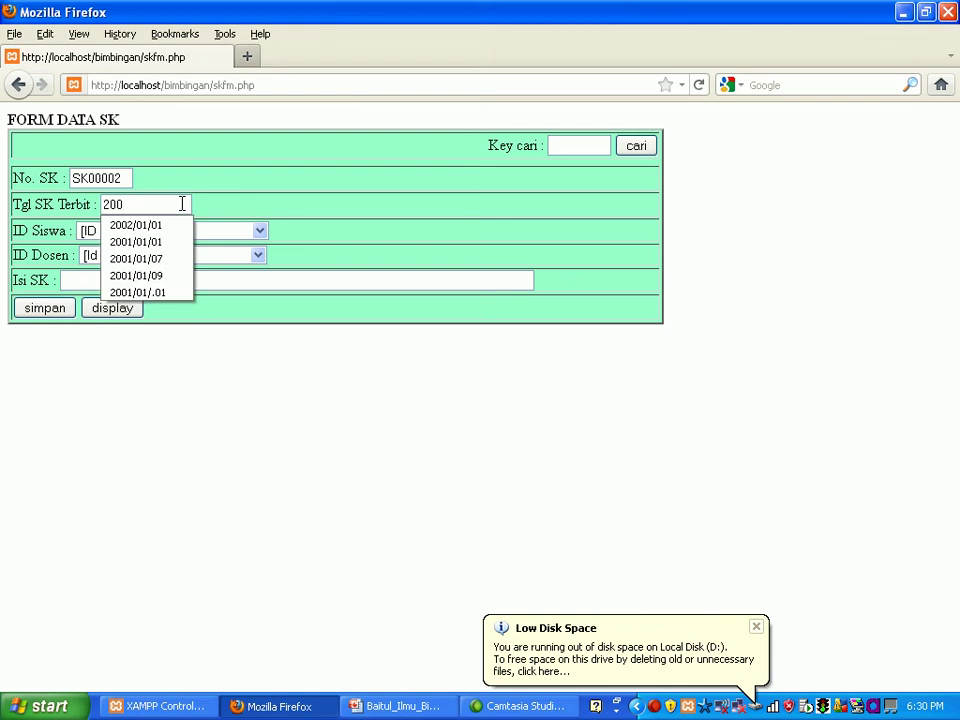
text(1)
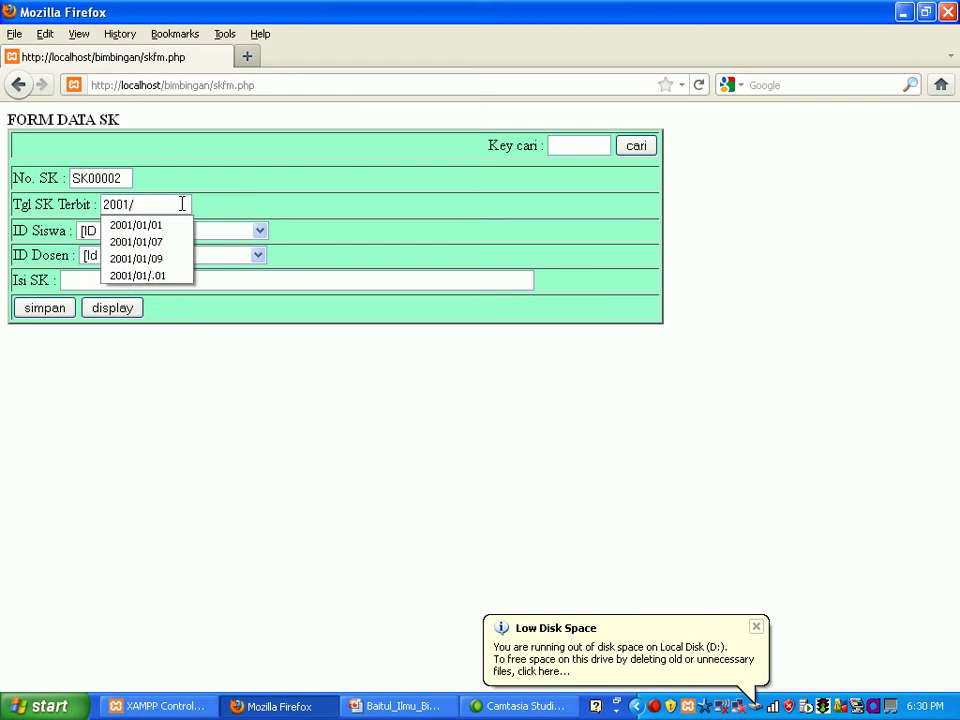
text(/09)
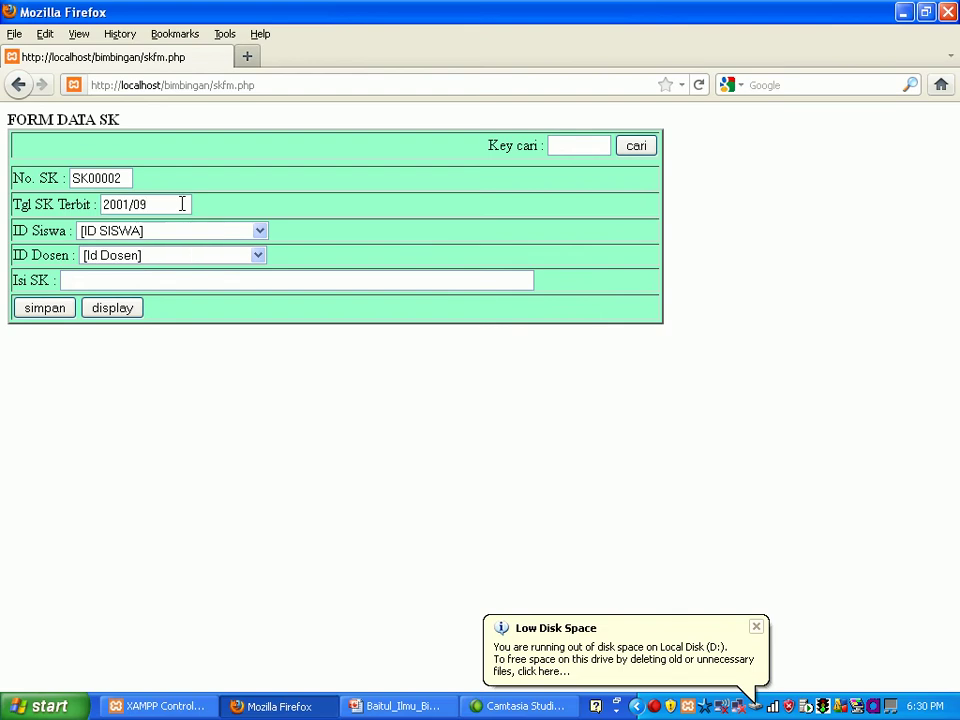
text(/09)
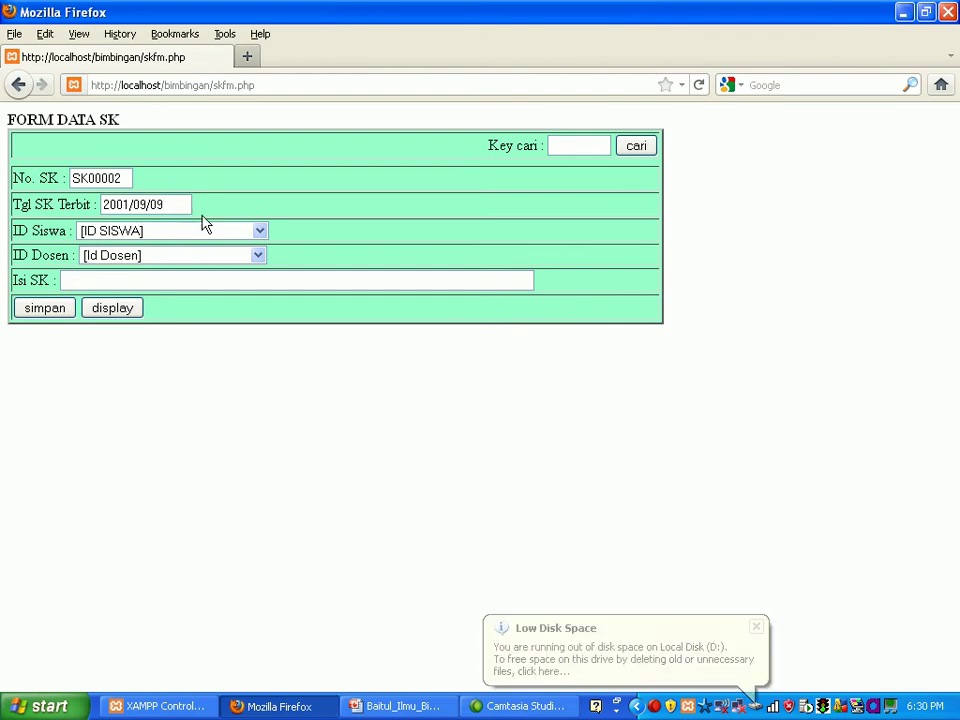
click(259, 233)
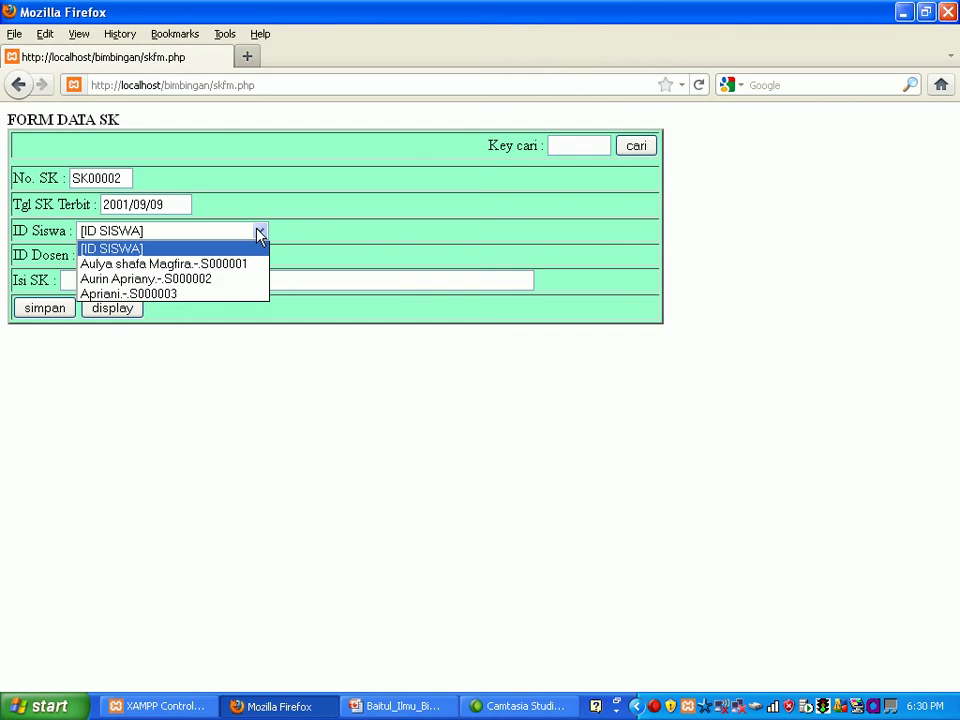
click(230, 293)
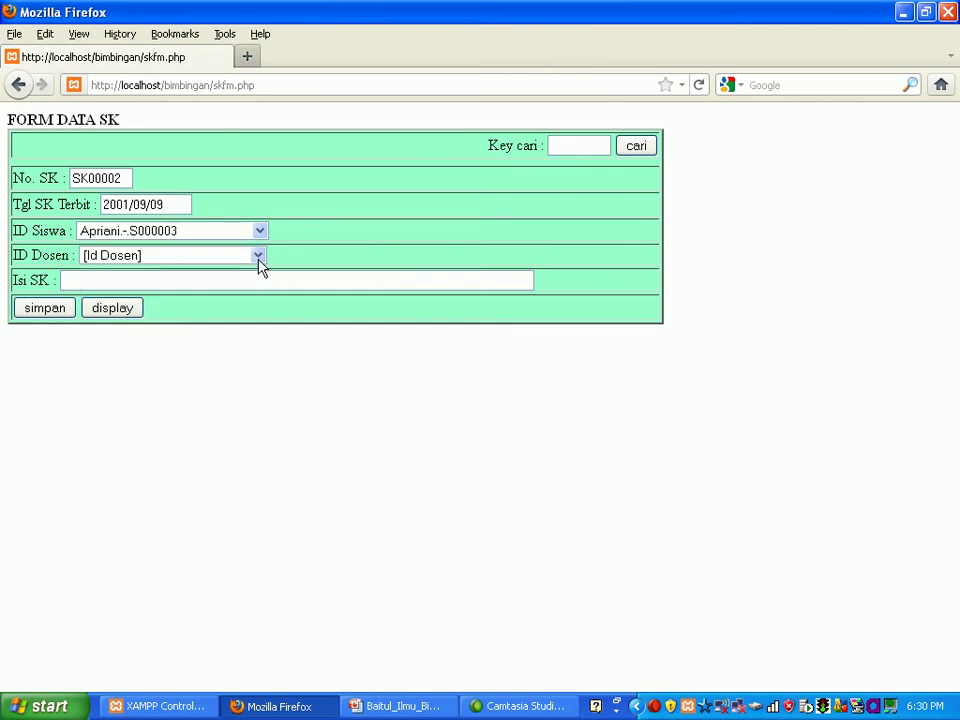
Step: Pick lecturer D000002, enter content 'SK Tugas Akhir', and save decree SK00002
click(258, 258)
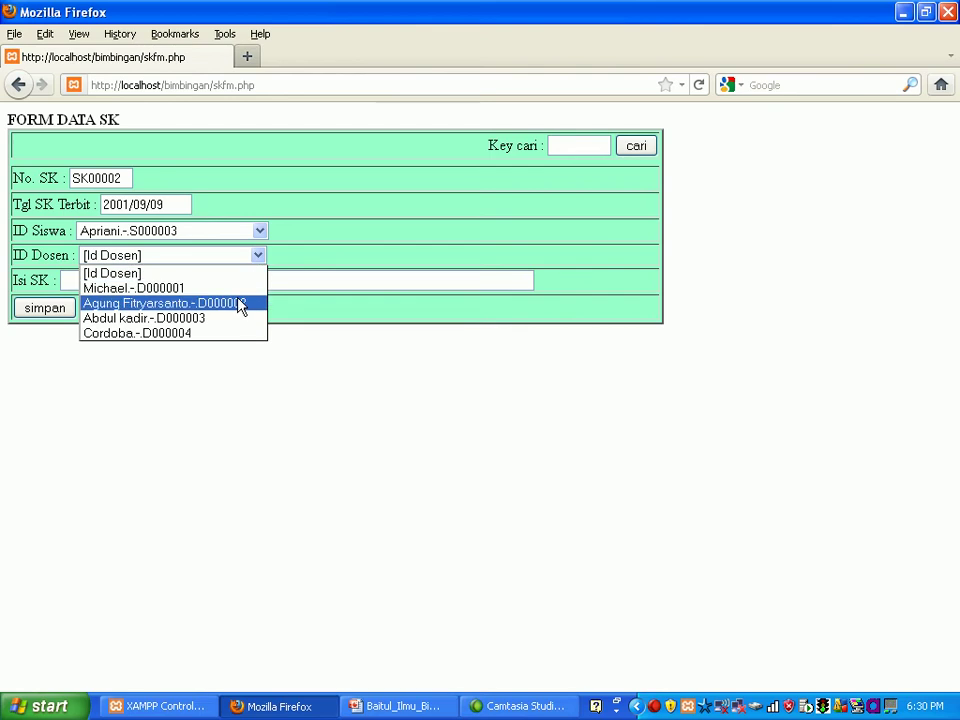
click(240, 303)
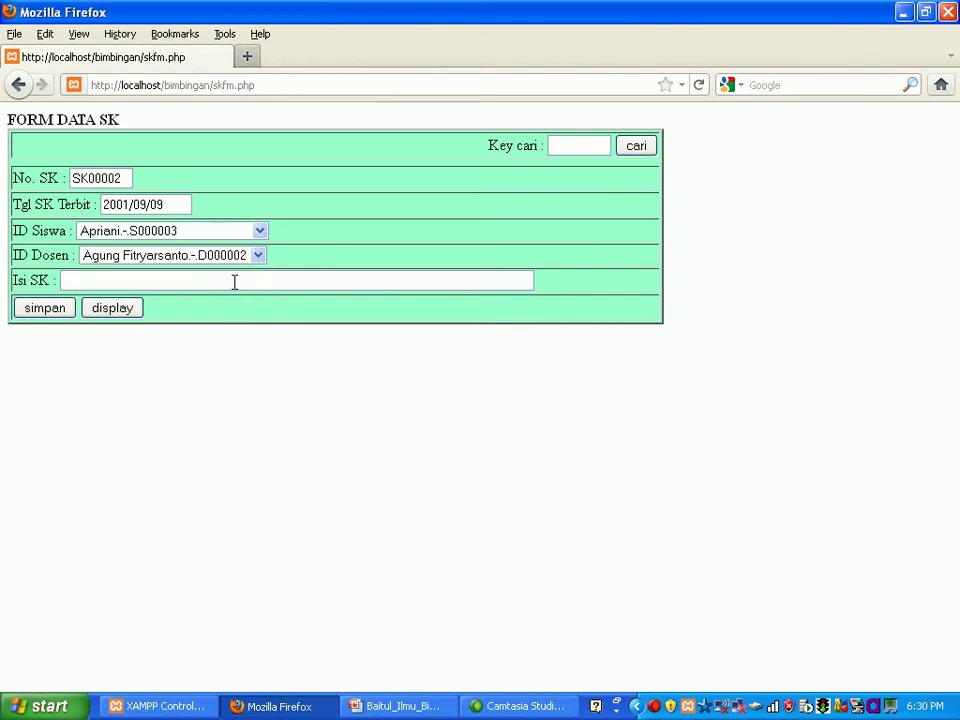
click(236, 281)
text(S)
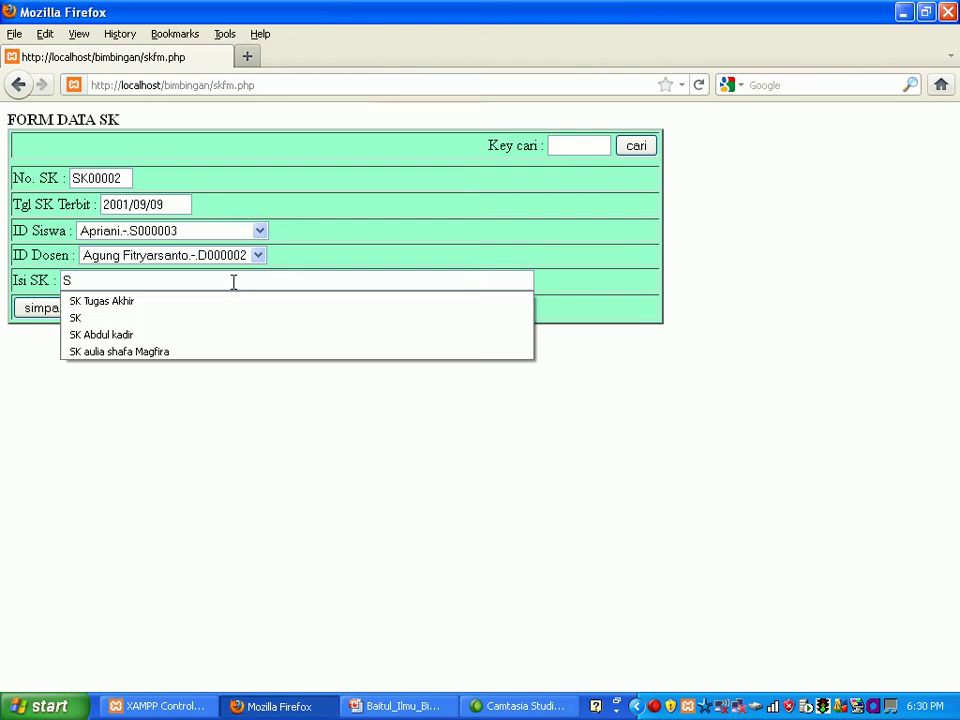
text(K T)
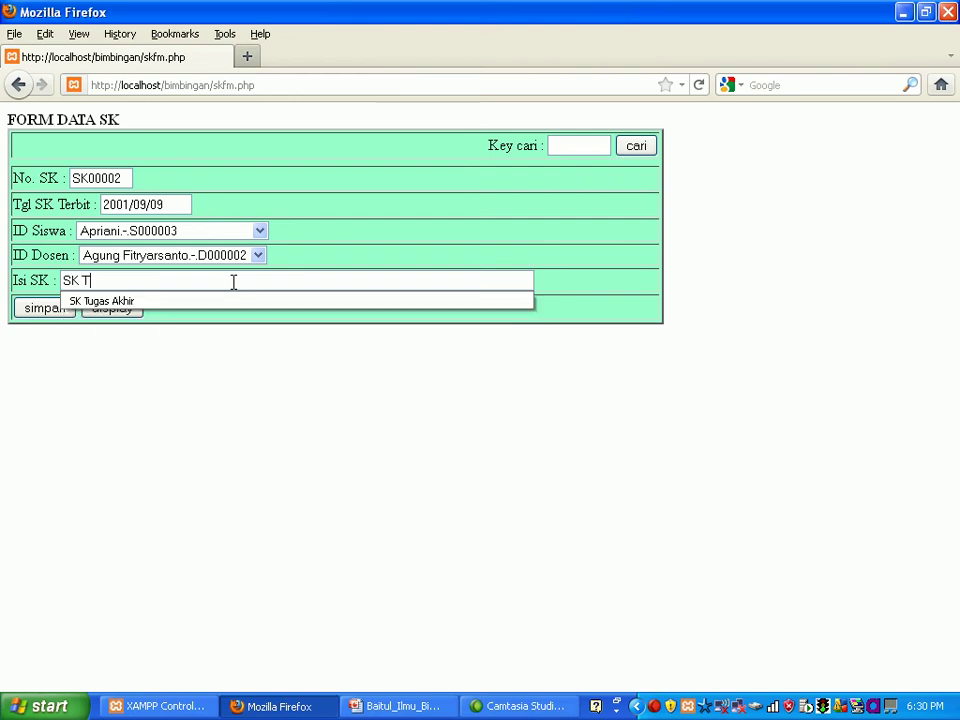
text(ugas Akhir)
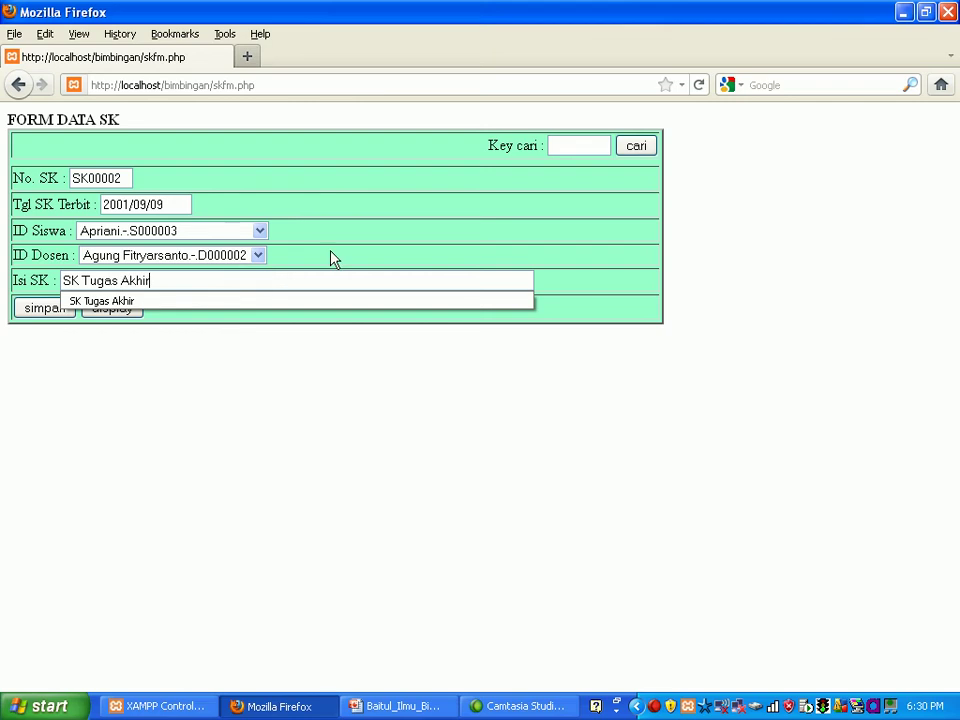
click(360, 255)
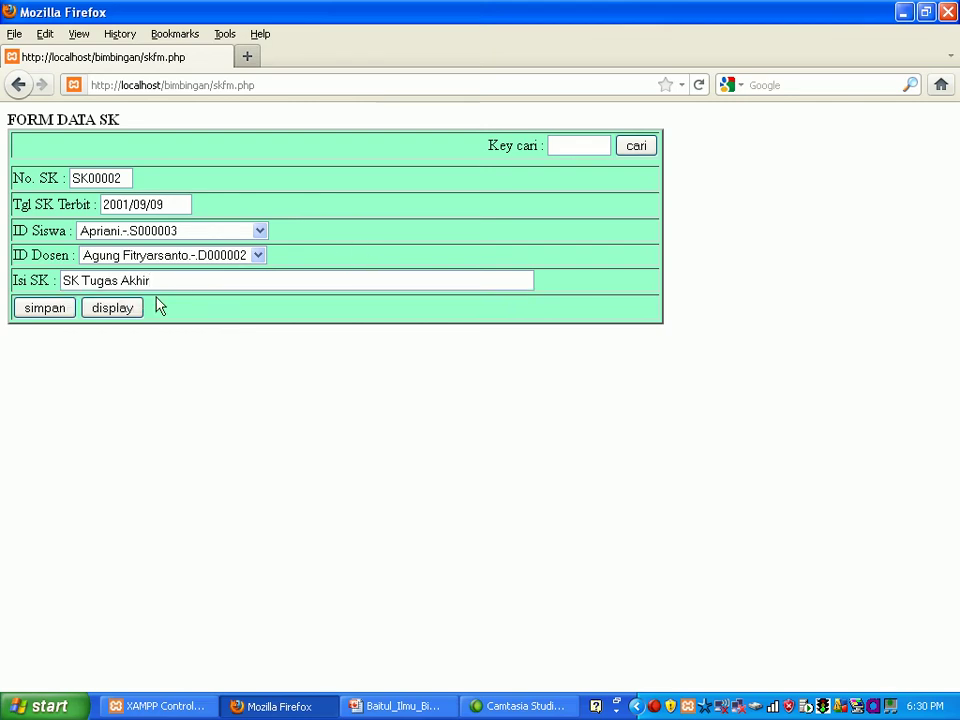
click(55, 315)
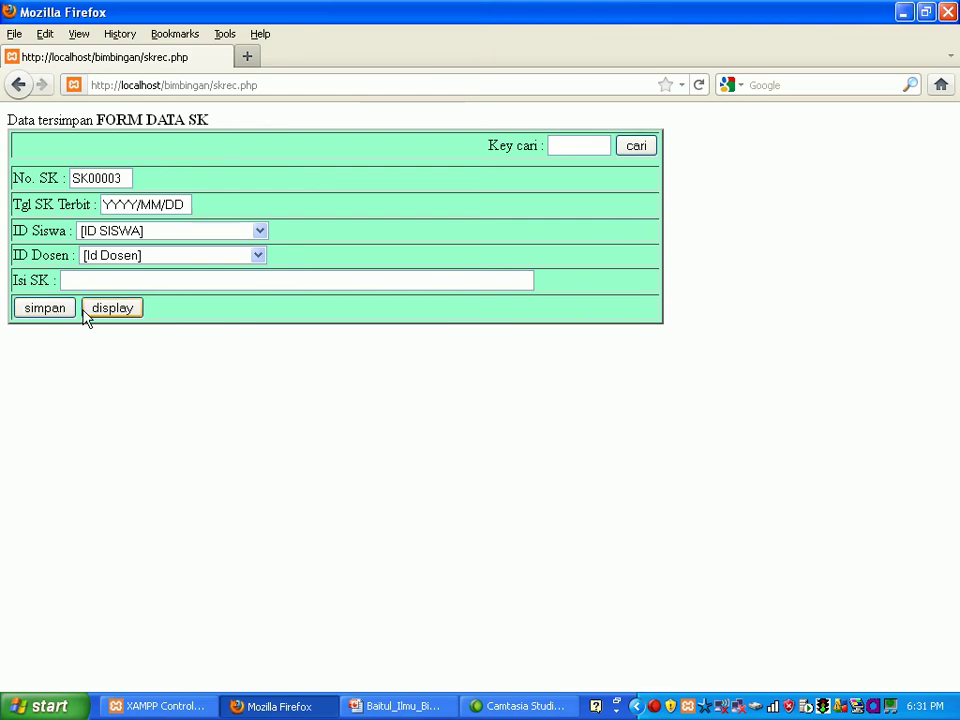
Step: View the issued decrees list showing SK00001 and SK00002, then go back three pages
click(103, 314)
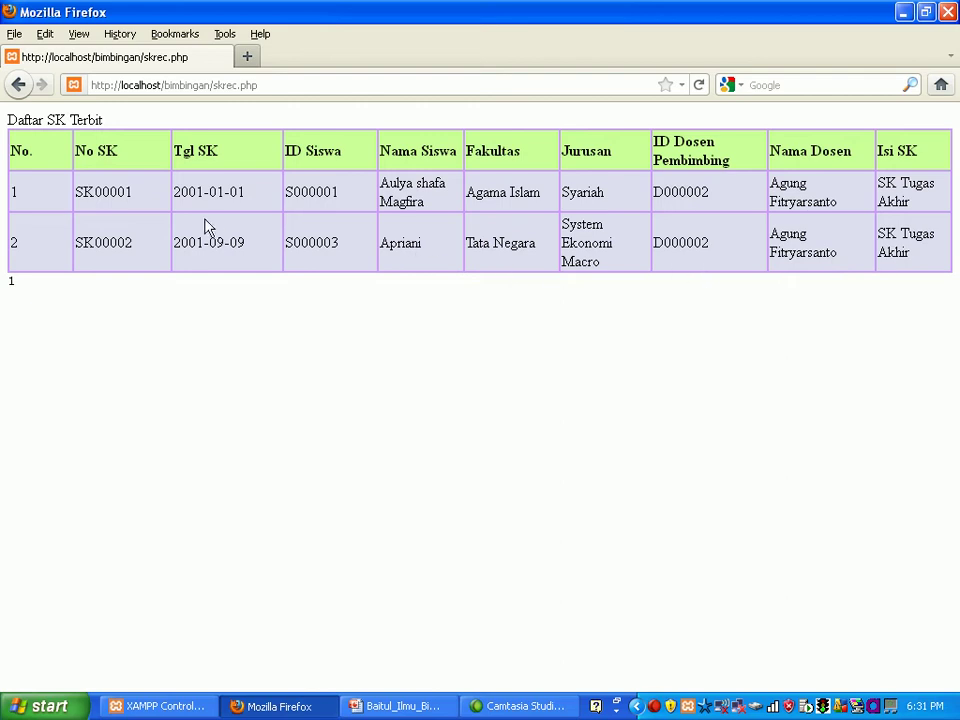
click(18, 88)
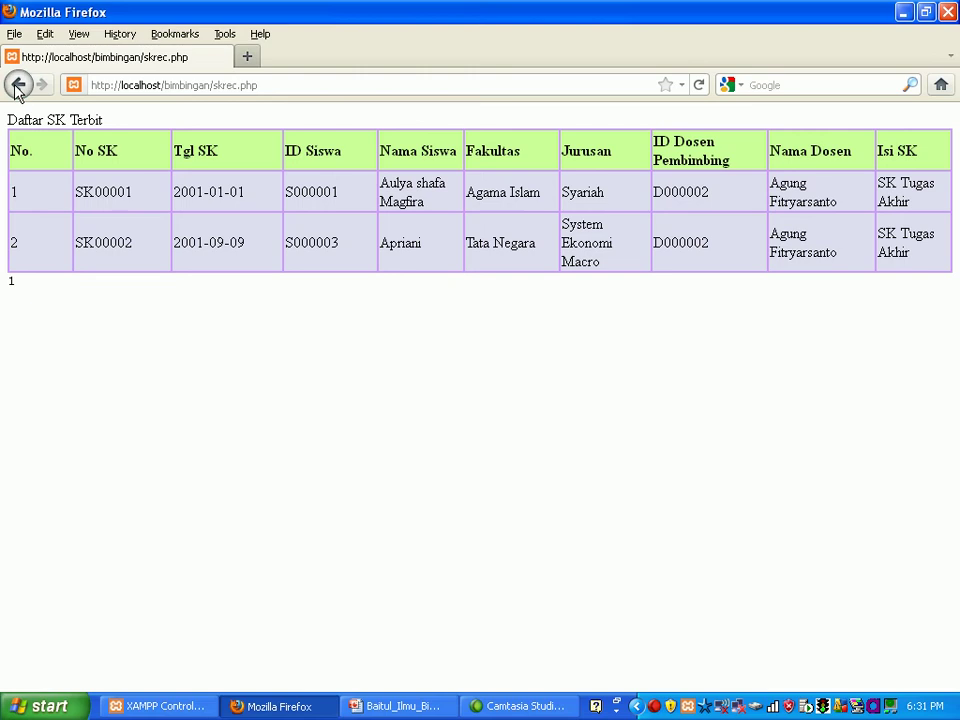
click(18, 88)
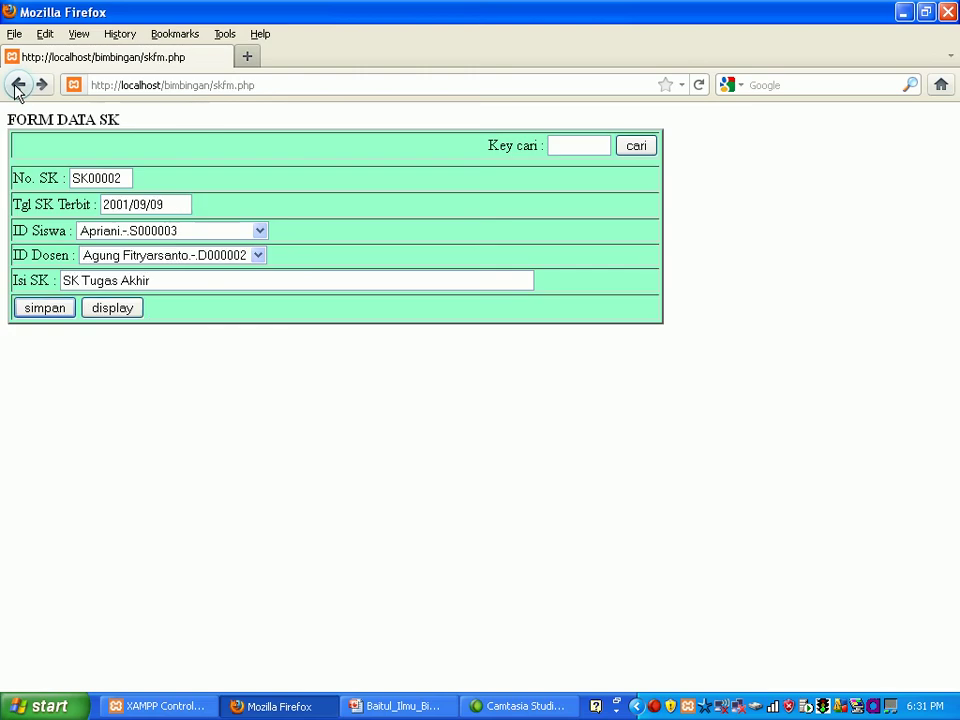
click(18, 88)
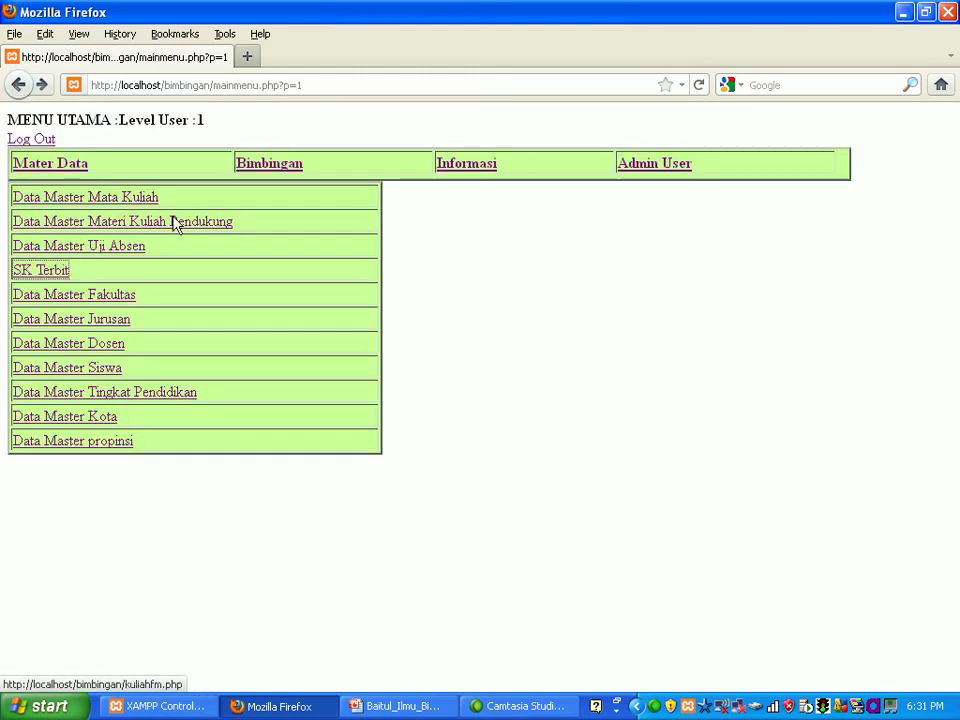
Step: From the supervision options, open Daftar Bimbingan Tesis and start a new supervision entry
click(266, 172)
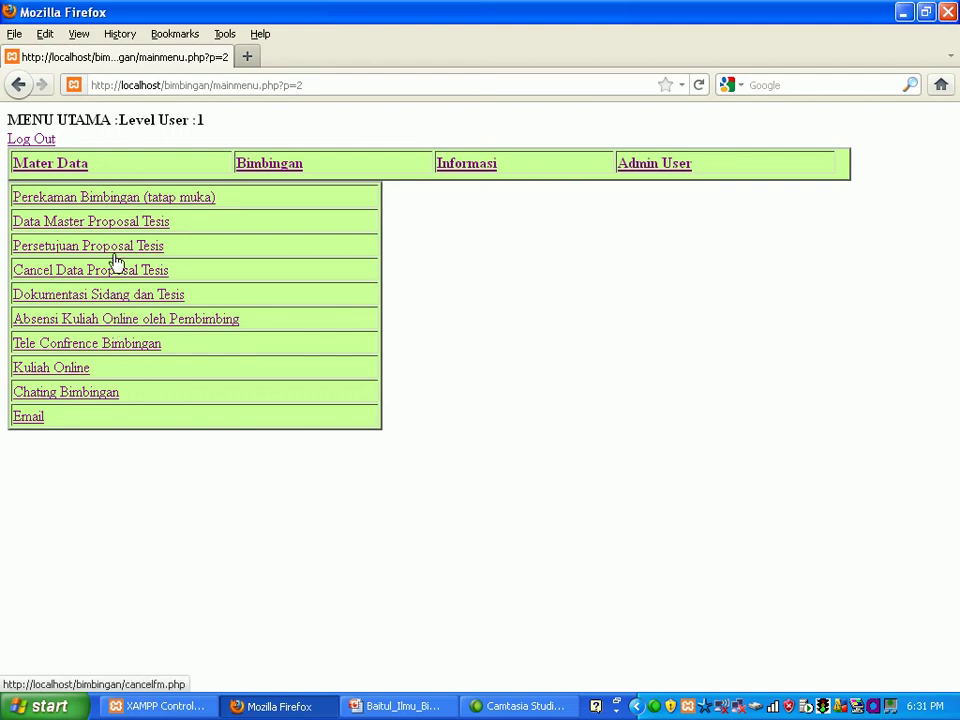
click(113, 202)
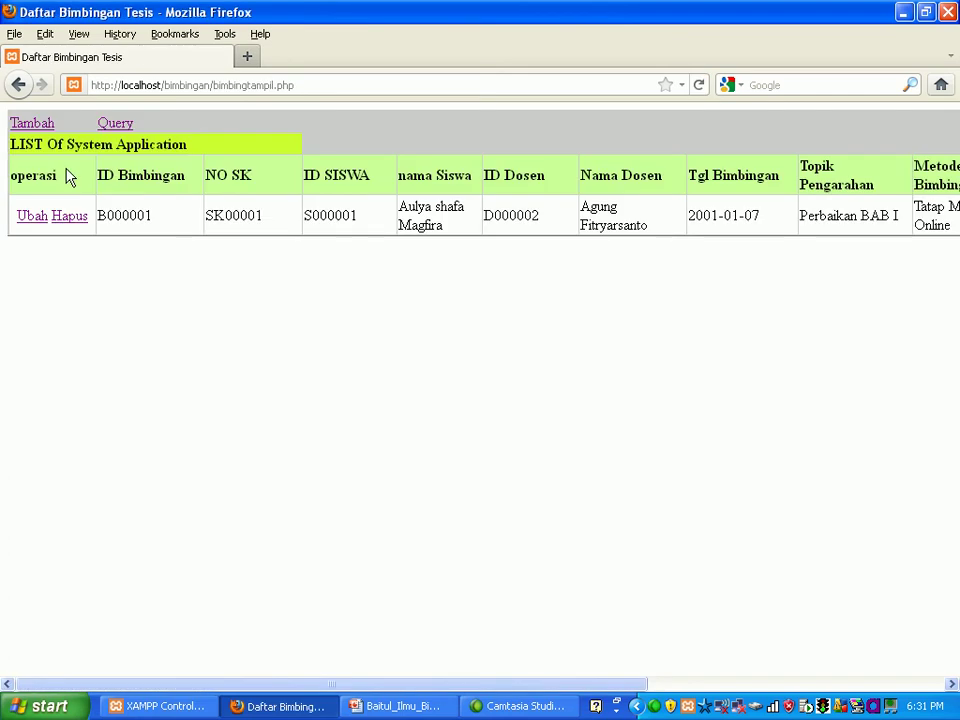
click(31, 125)
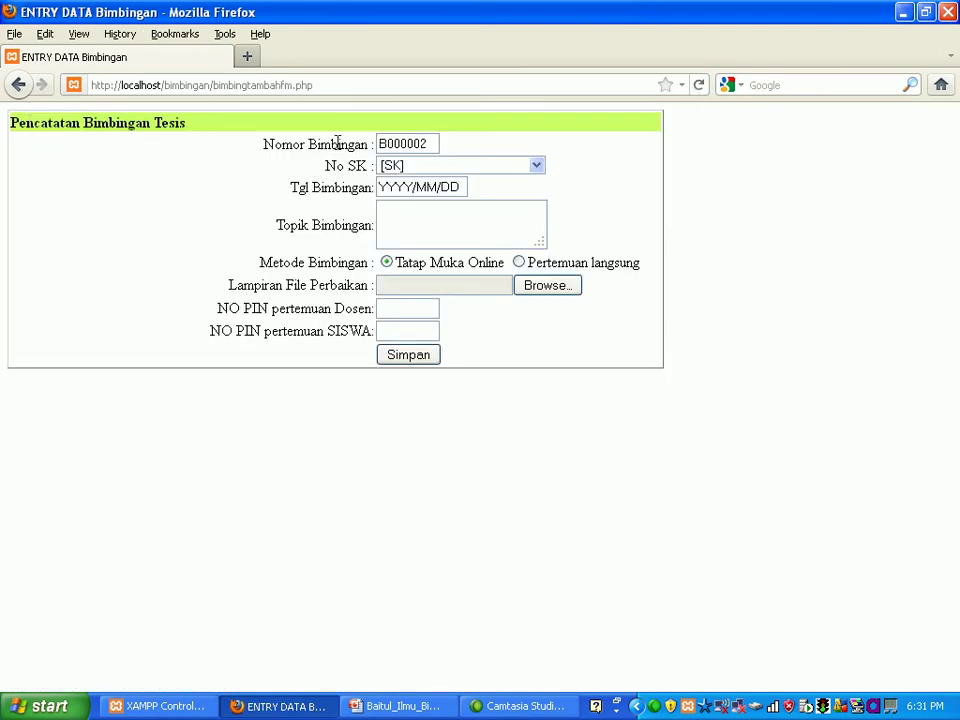
Step: Choose No SK SK00002 and enter the supervision date 2001/10/29
click(537, 167)
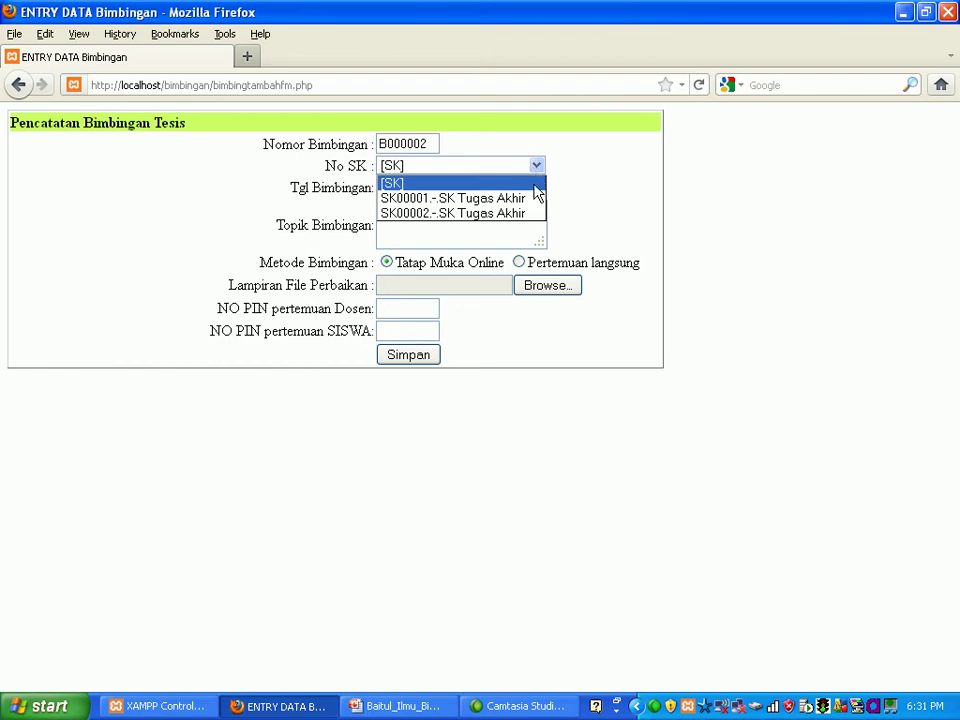
click(535, 214)
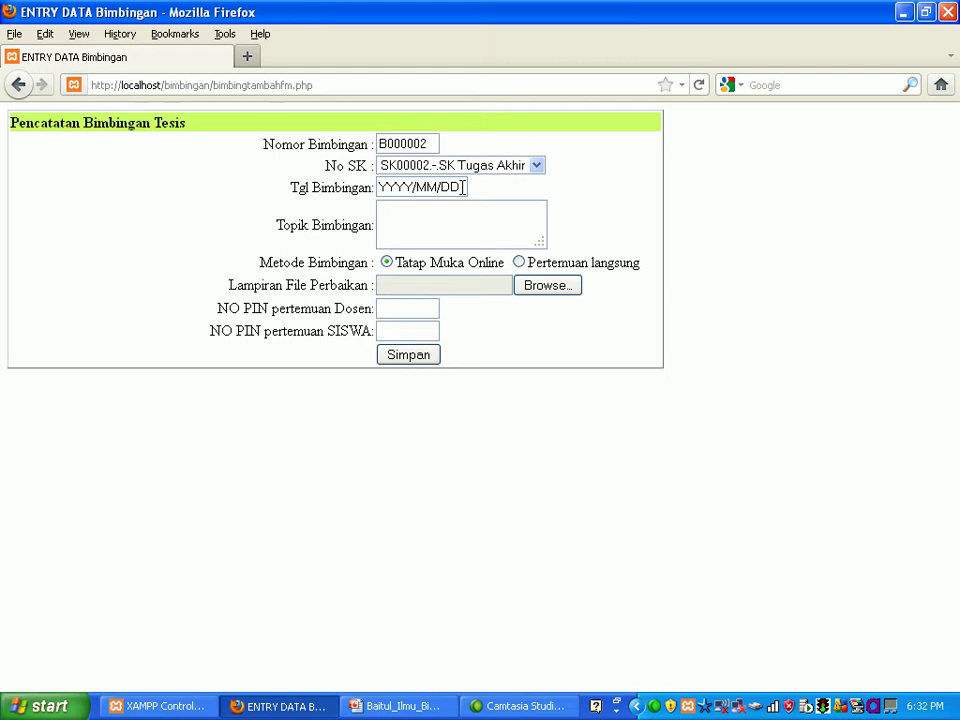
key(Delete)
key(Delete)
key(Delete)
key(Delete)
text(2001)
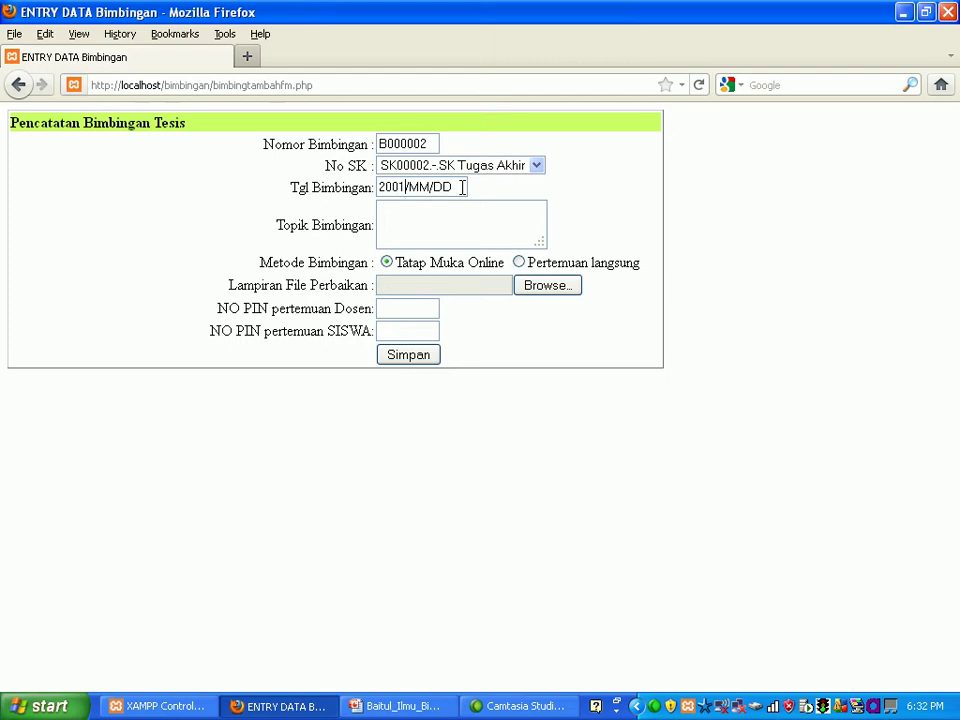
key(Delete)
key(Delete)
key(Delete)
text(10/)
key(Delete)
key(Delete)
text(29)
Step: Enter topic 'Membuat Proposal', keep Tatap Muka Online, and fill in the lecturer's and student's meeting PINs
click(438, 212)
text(Membuat )
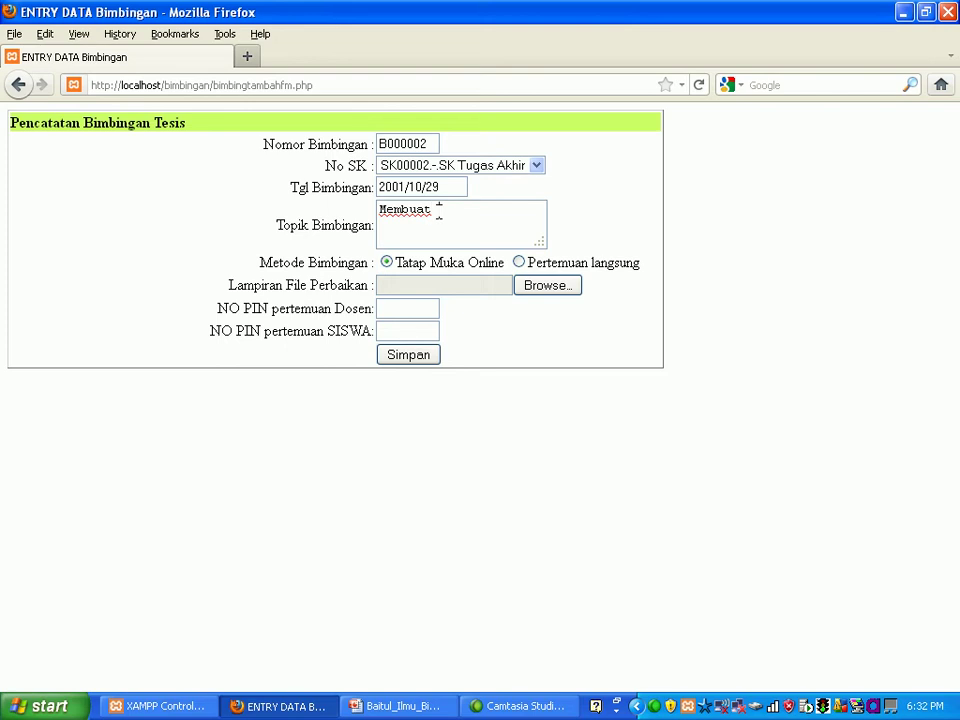
text(Proposal)
click(519, 264)
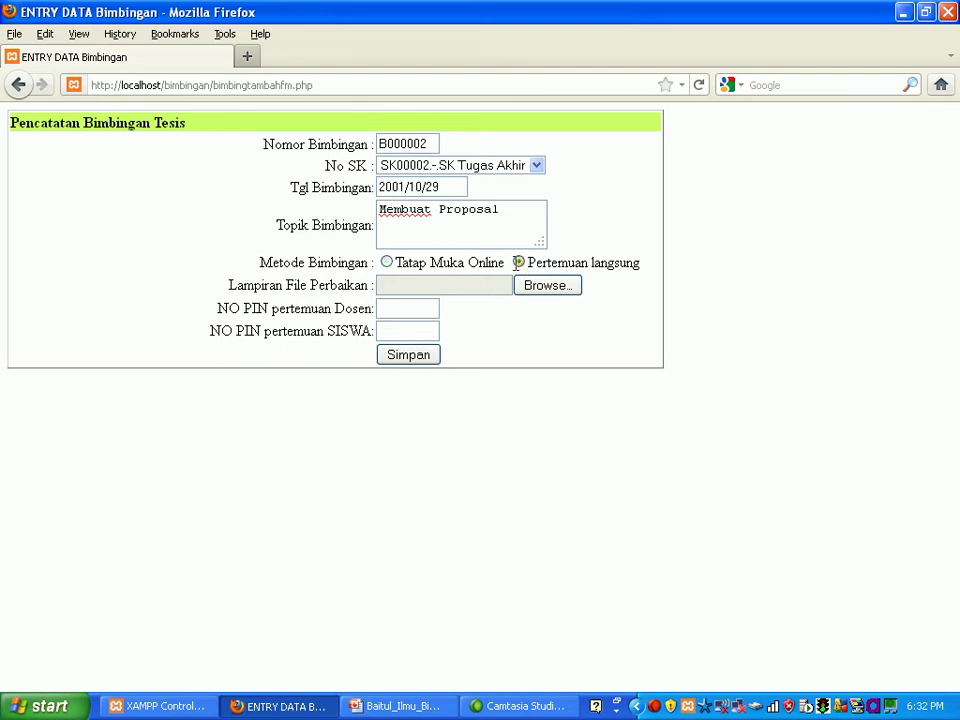
click(385, 265)
click(406, 307)
text(121)
click(403, 329)
text(122)
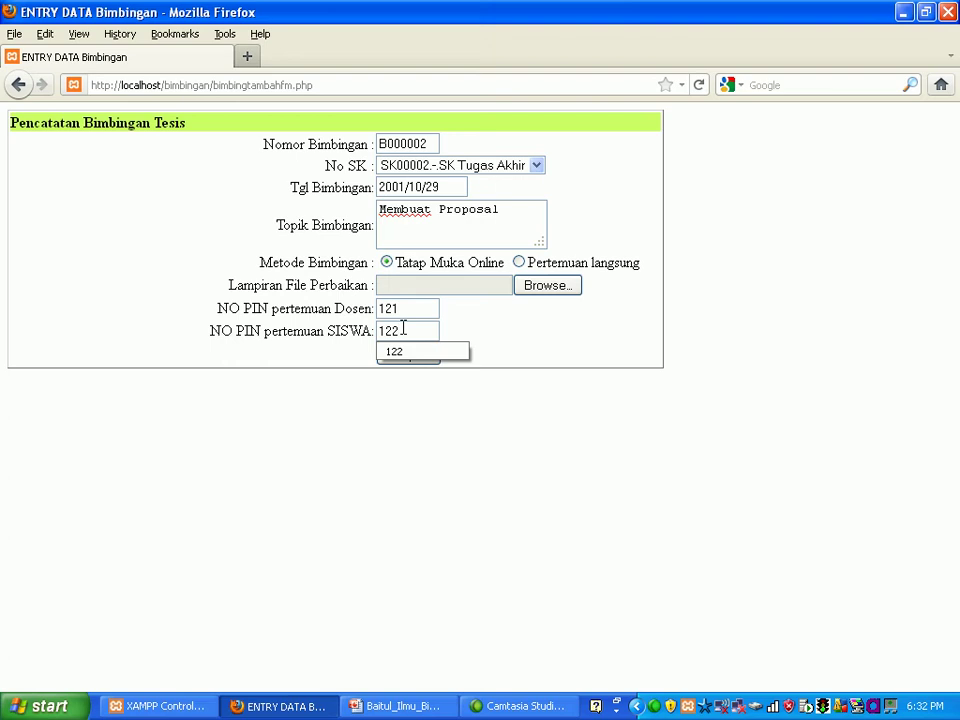
click(479, 350)
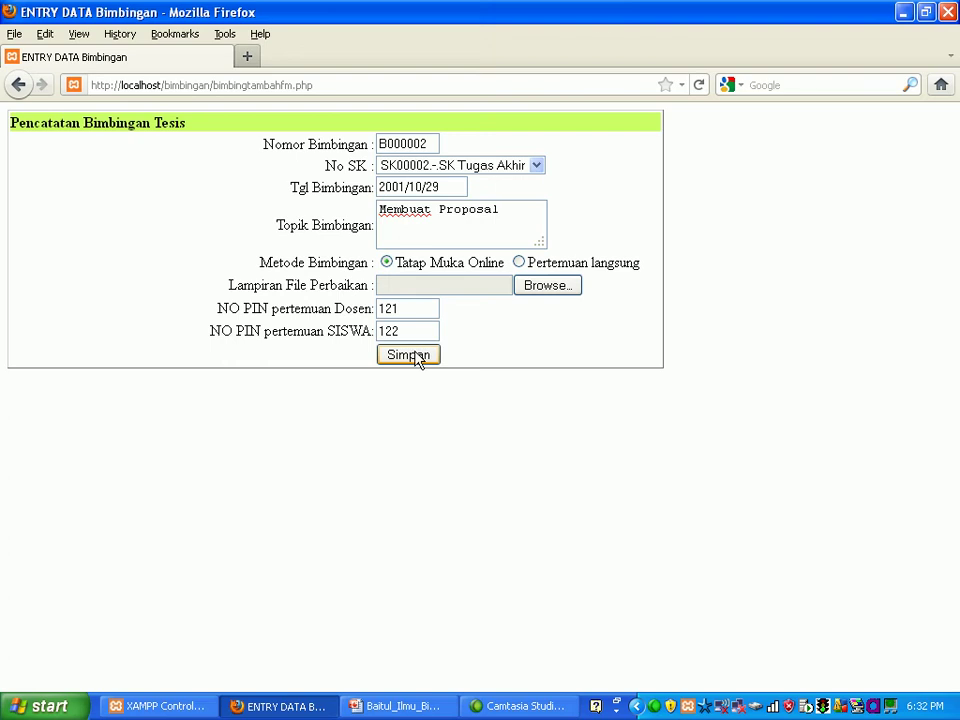
Step: Save supervision record B000002, then go back three pages to the main menu
click(416, 357)
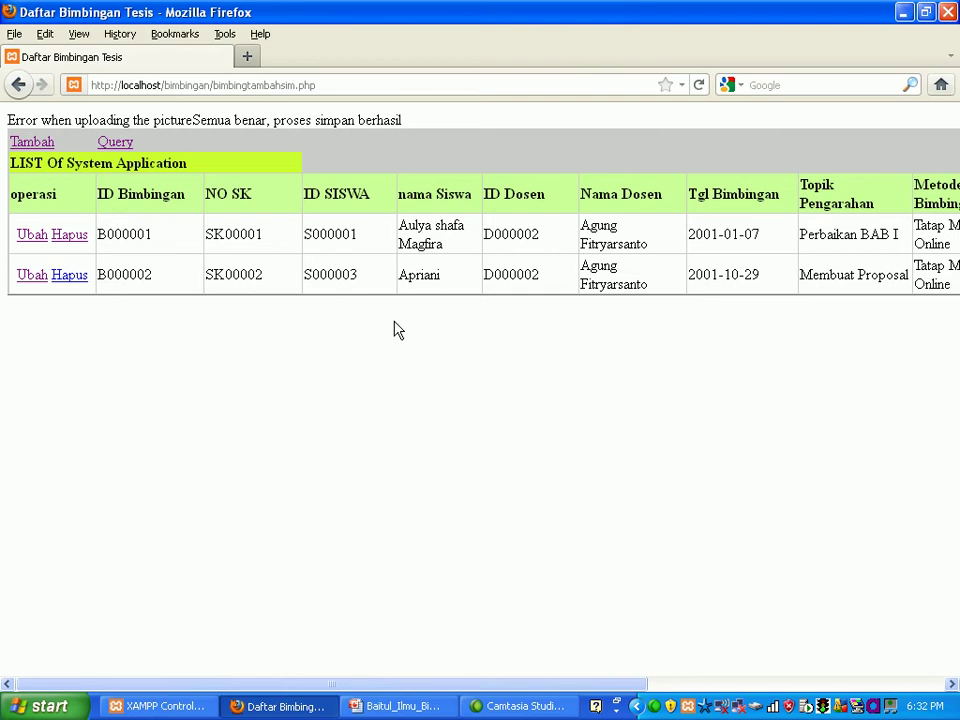
click(18, 87)
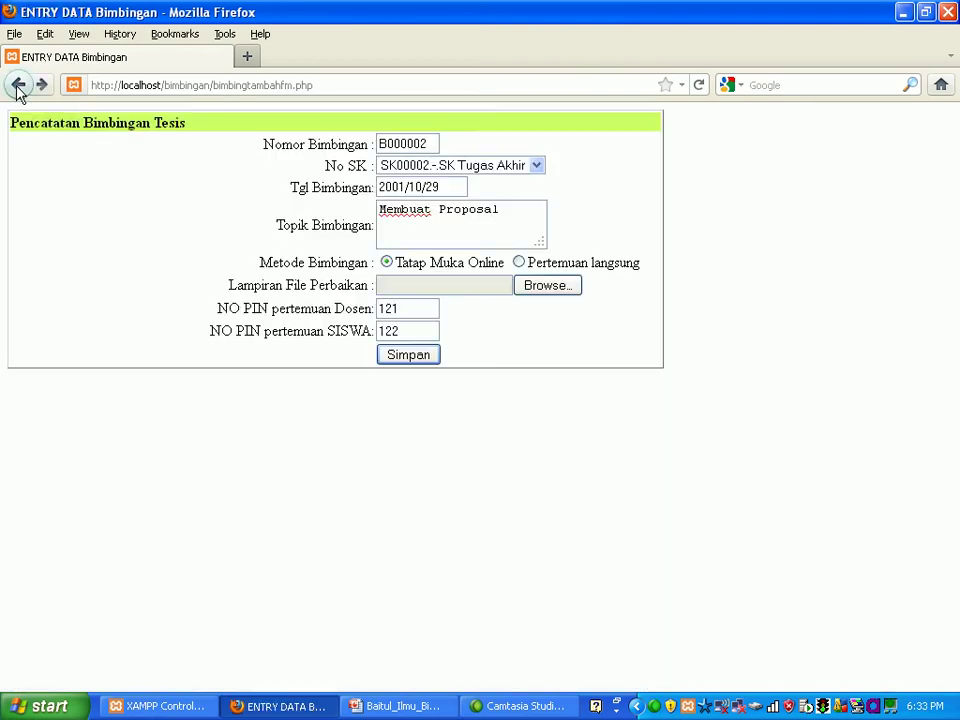
click(18, 87)
click(18, 87)
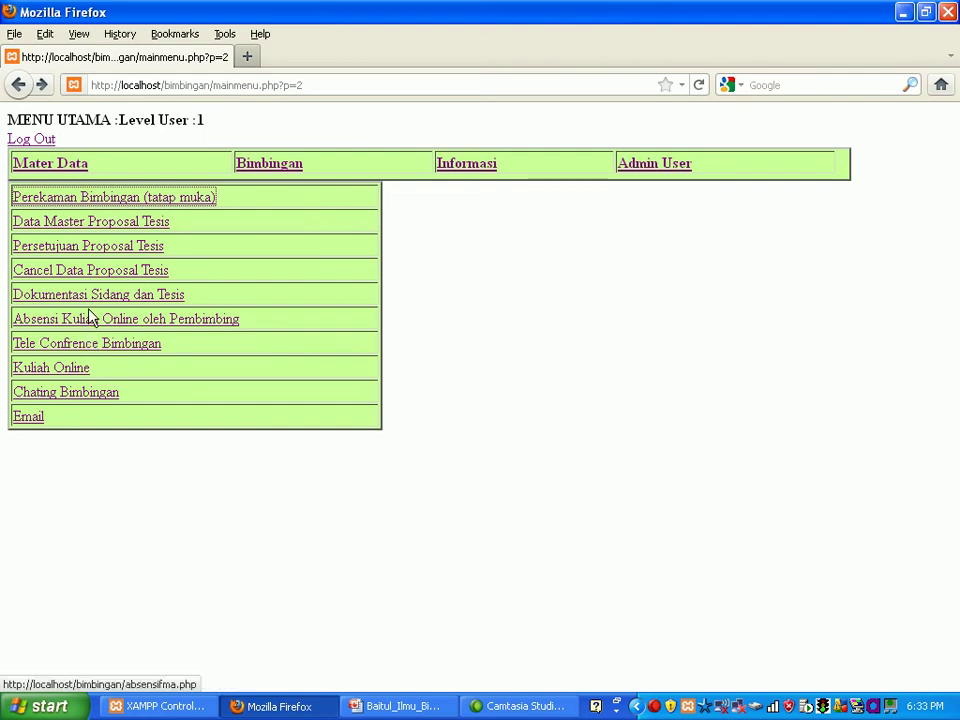
Step: Open the thesis proposal list and start a new proposal numbered T000002
click(87, 230)
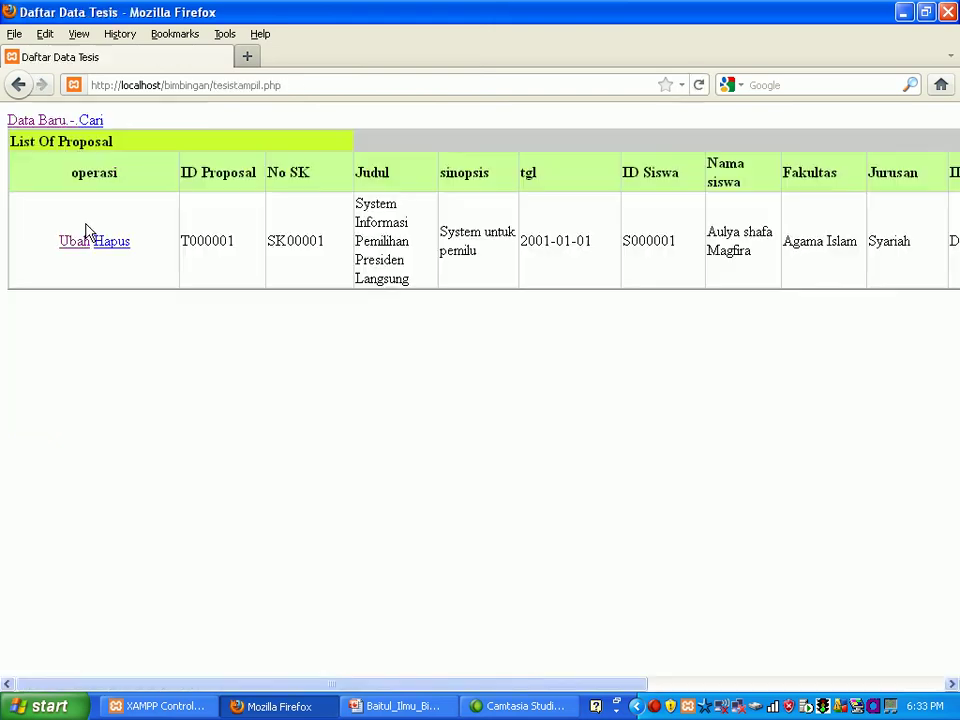
click(45, 121)
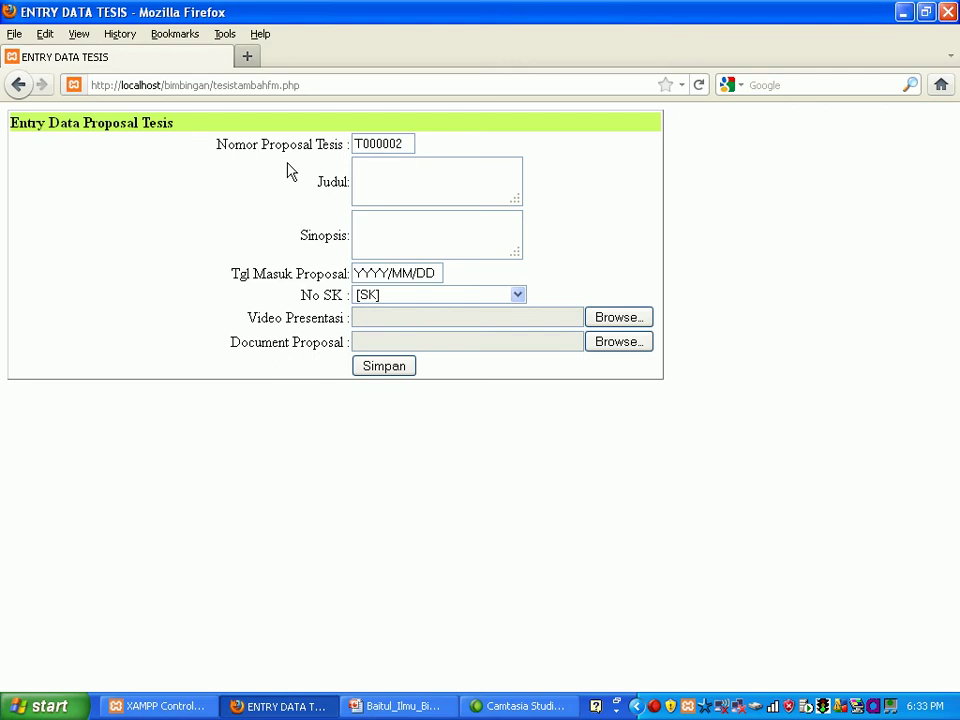
Step: Enter the title 'Musyawarah Dalam Majelis Dalam System Pemilihan Presiden' and synopsis 'Pemilu langsung'
click(362, 167)
text(Musya)
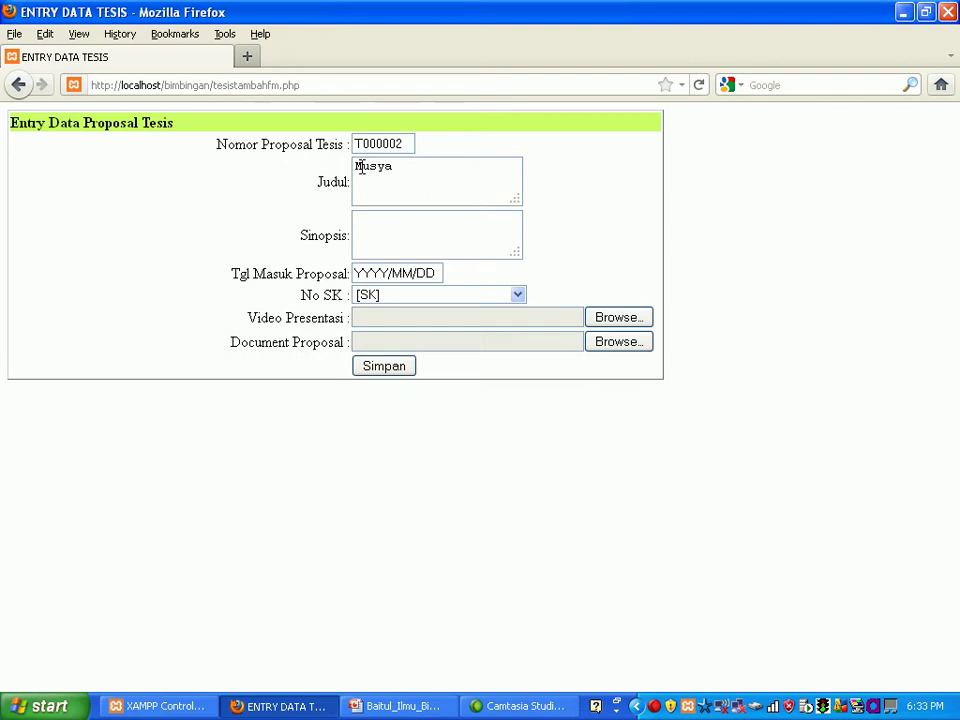
text(warah Dalam )
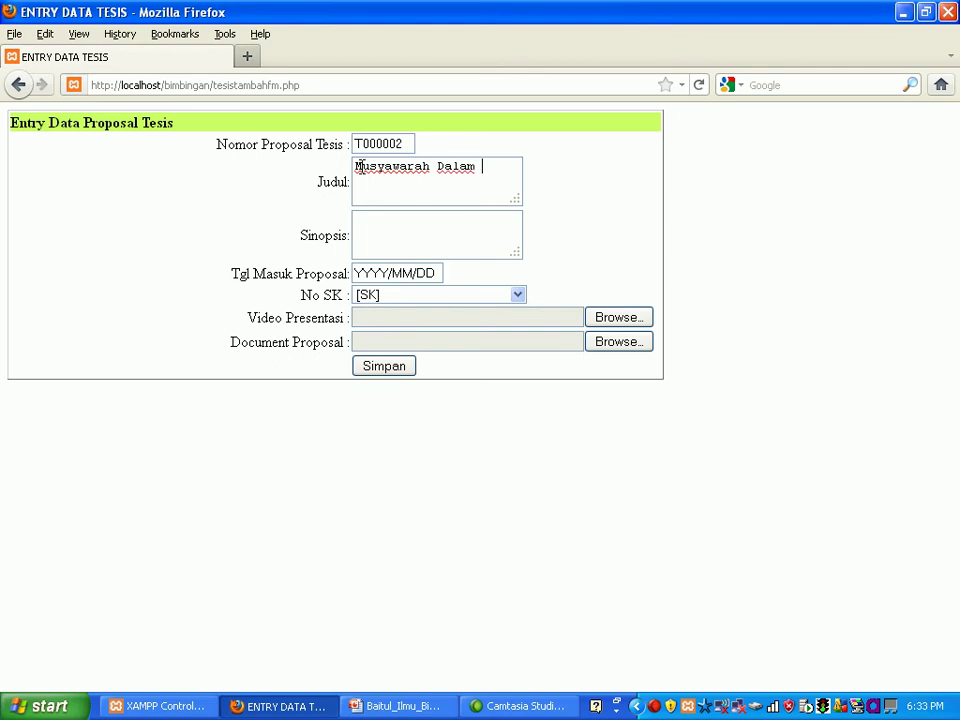
text(Majelis Dalam)
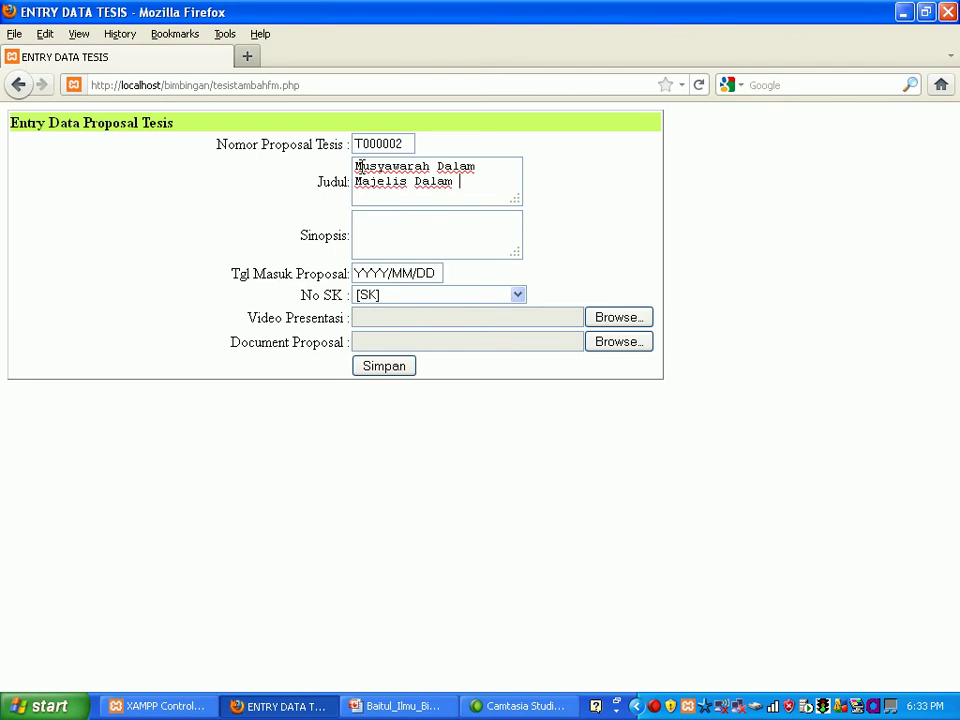
text( P)
key(BackSpace)
text(System Pemili)
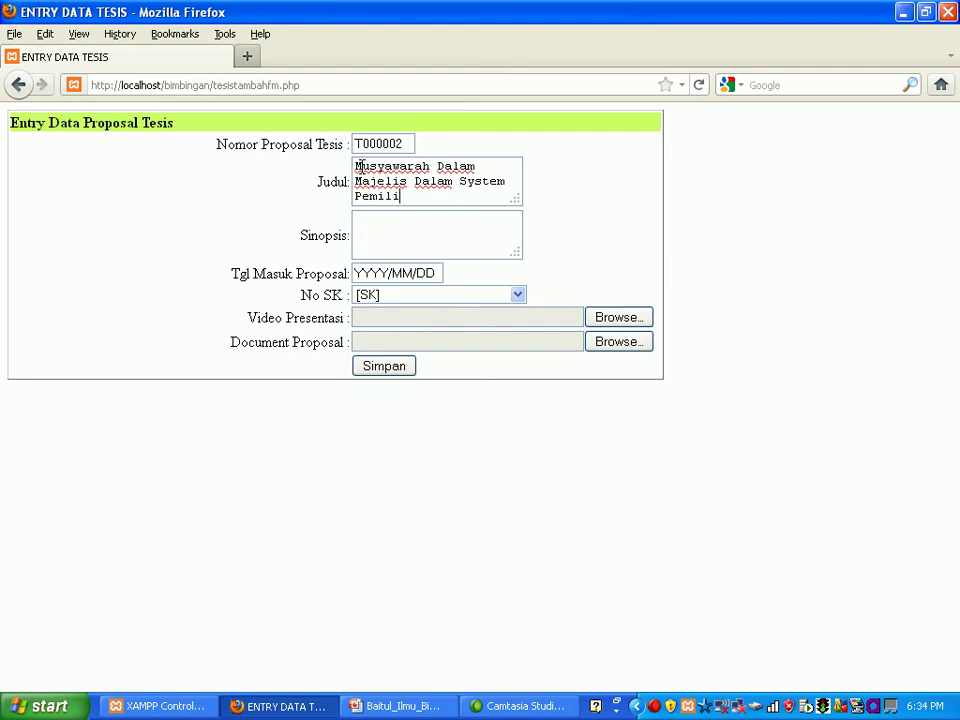
text(han Presiden)
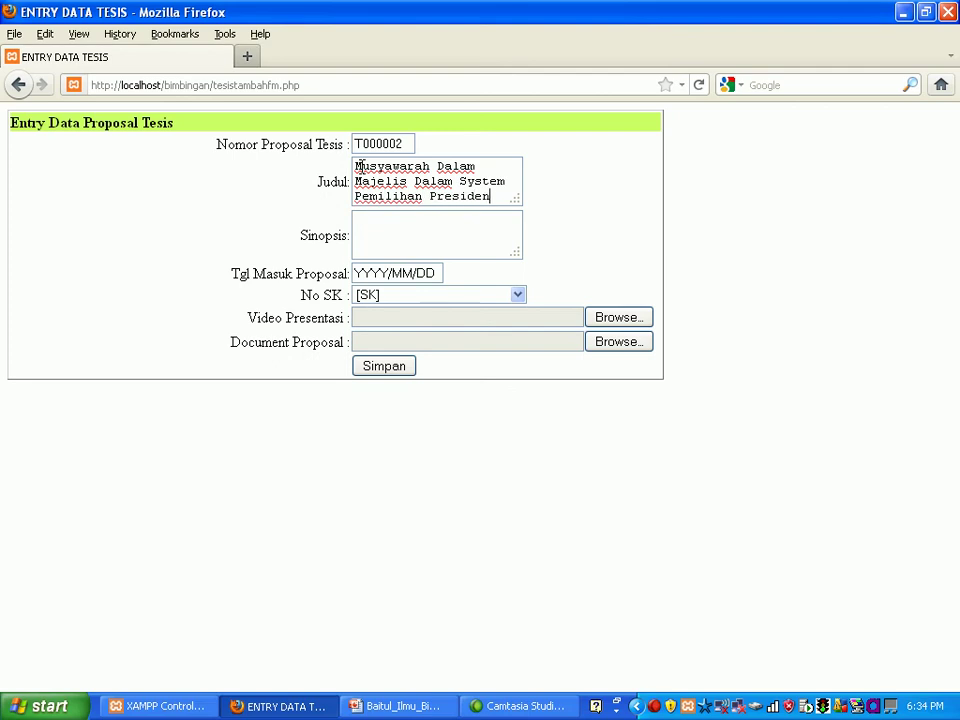
click(357, 220)
text(Pemi)
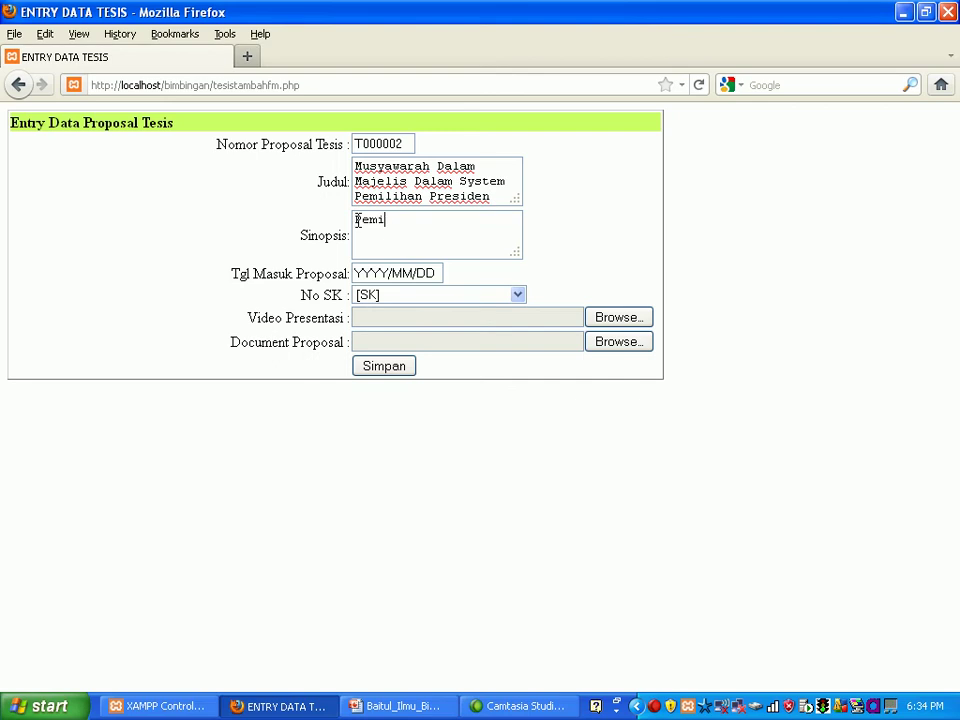
text(lihan)
key(BackSpace)
key(BackSpace)
key(BackSpace)
key(BackSpace)
key(BackSpace)
key(BackSpace)
key(BackSpace)
key(BackSpace)
text(milu)
text(langsun)
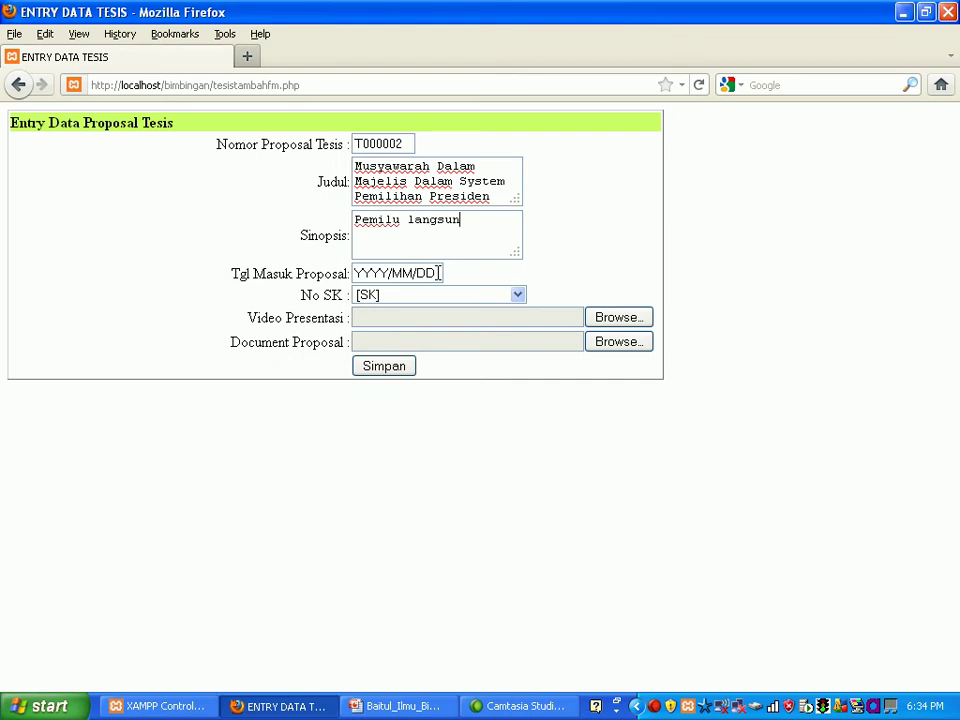
text(g)
Step: Set the proposal entry date to 2002/01/01 and choose SK00002 as the No SK
click(438, 273)
key(BackSpace)
key(BackSpace)
key(BackSpace)
key(BackSpace)
key(BackSpace)
key(BackSpace)
key(BackSpace)
key(BackSpace)
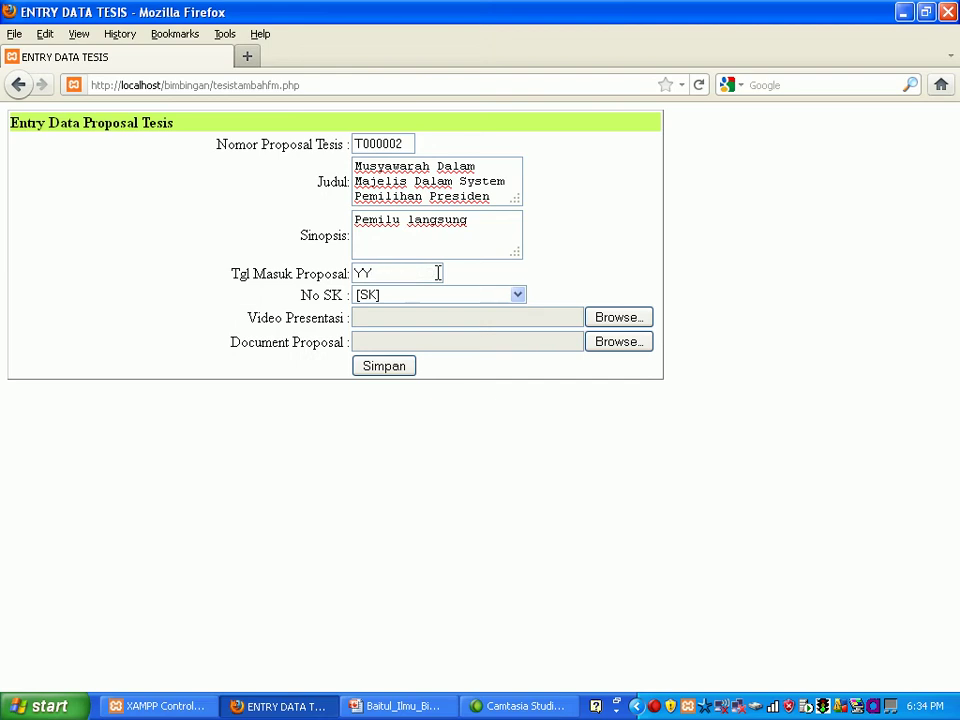
key(BackSpace)
text(20)
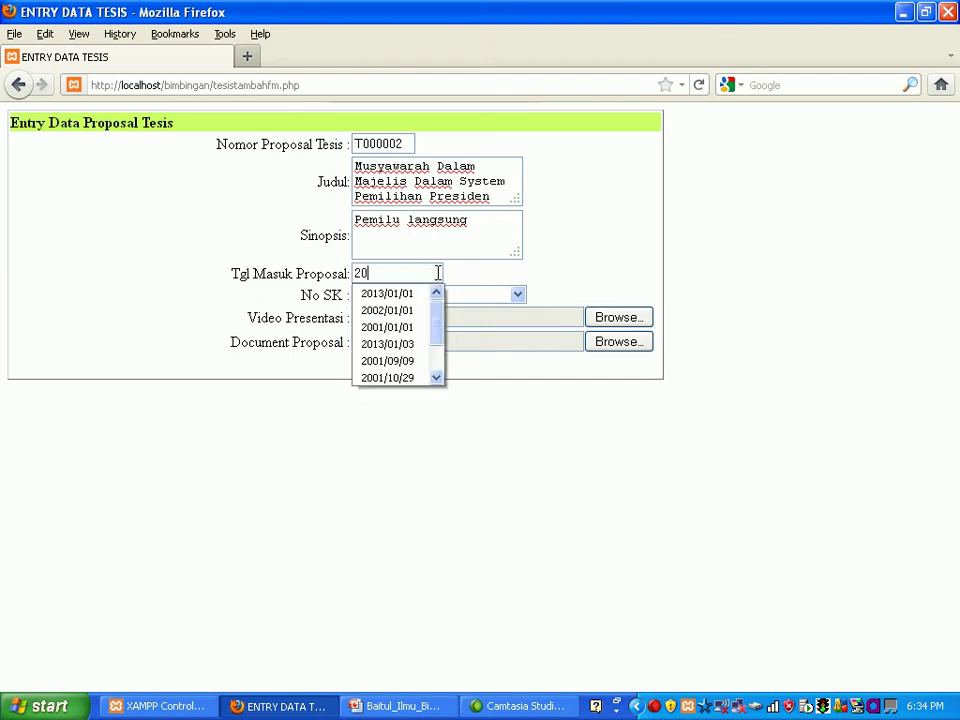
text(02)
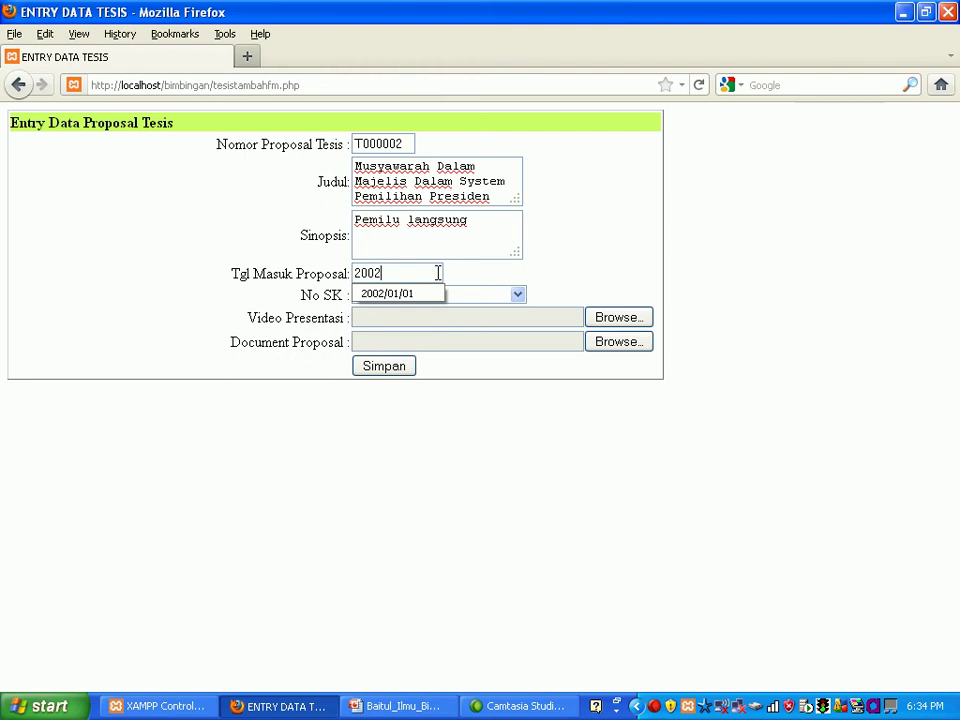
text(/01/01)
click(557, 289)
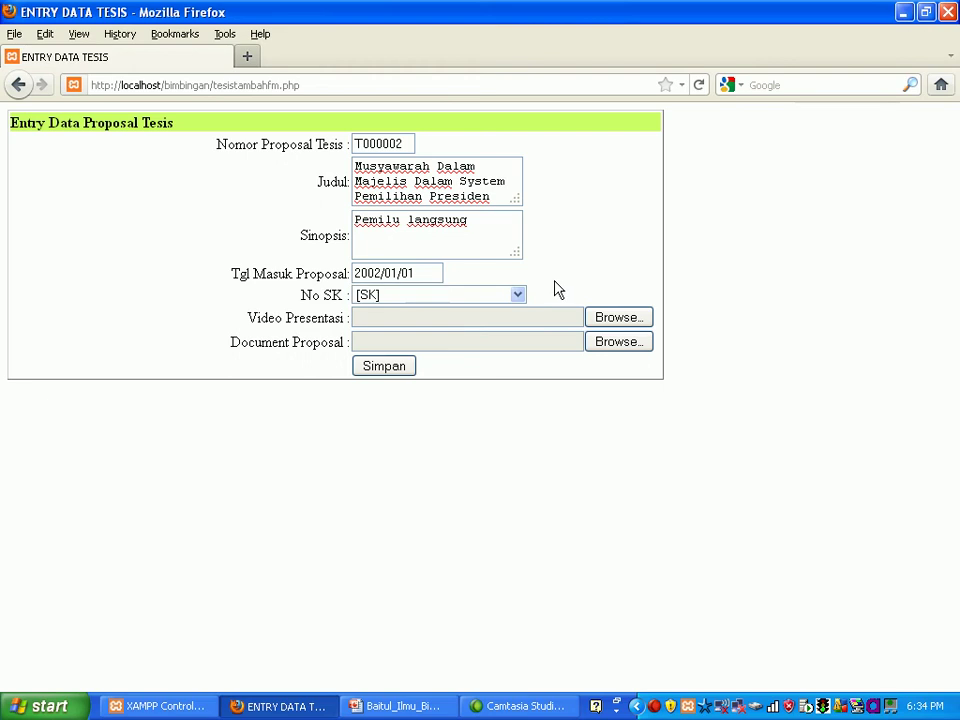
click(518, 296)
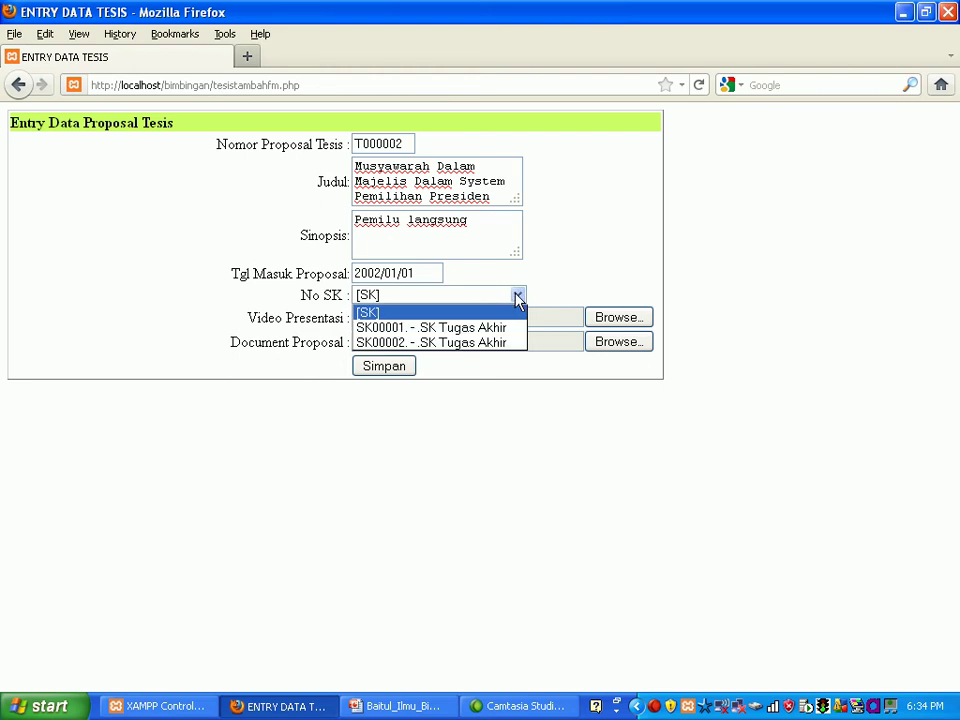
click(495, 343)
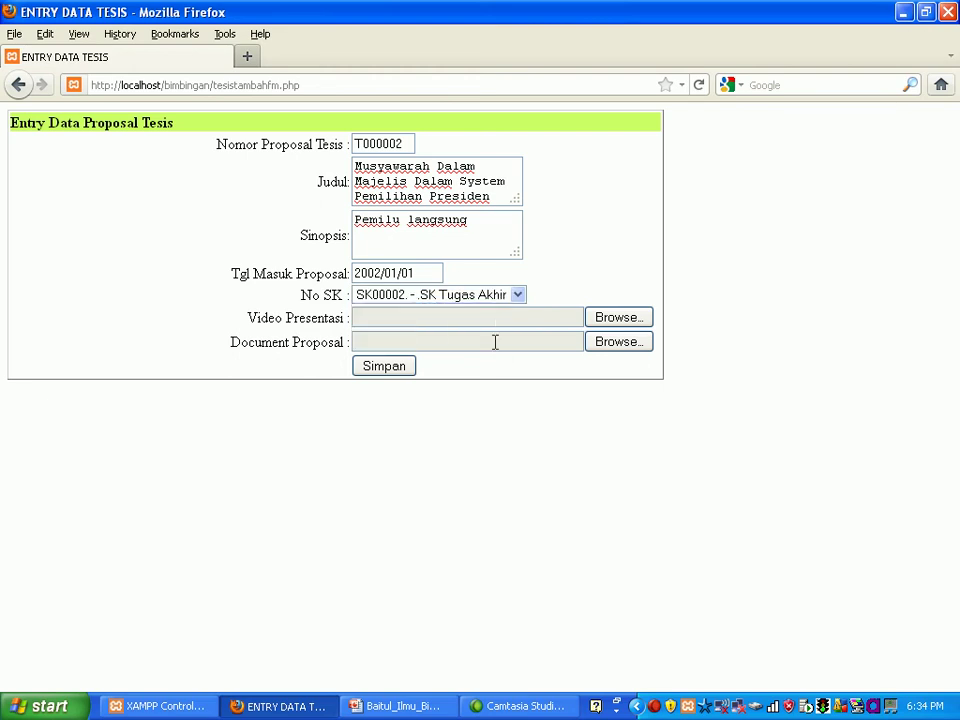
Step: Attach the presentation video, then the pengentasan file from bimbingan's proposal folder as the document
click(608, 325)
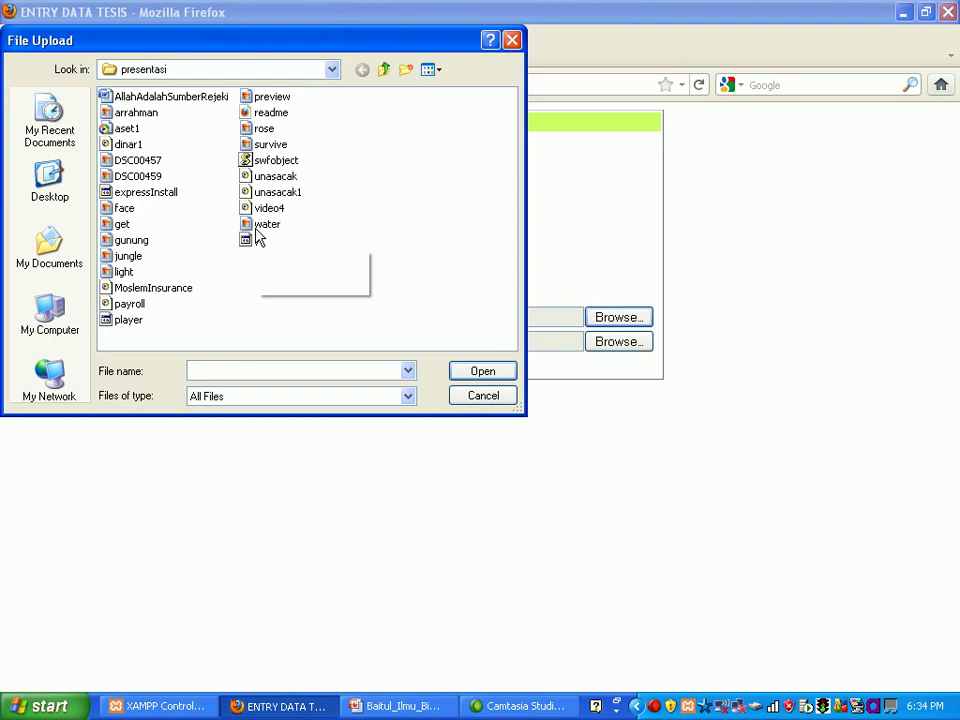
double_click(129, 147)
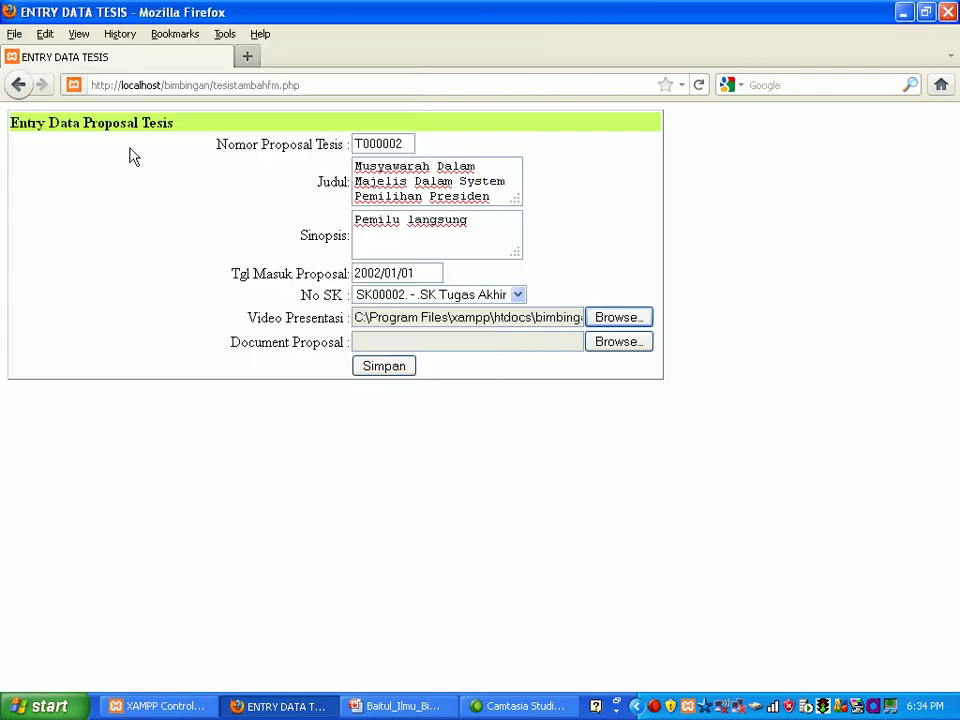
click(605, 348)
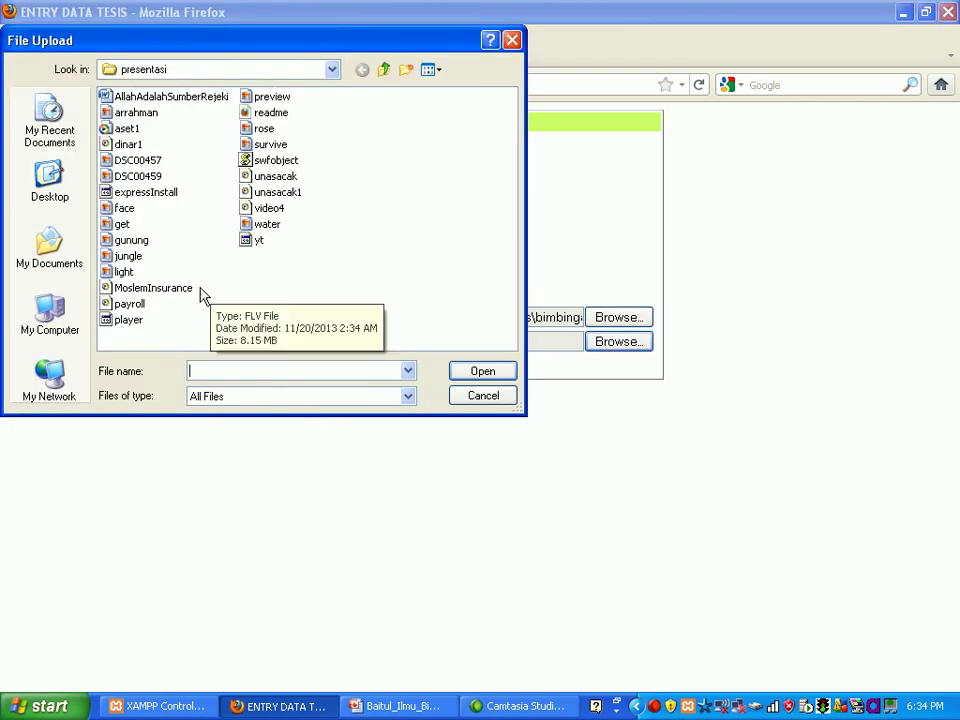
click(329, 74)
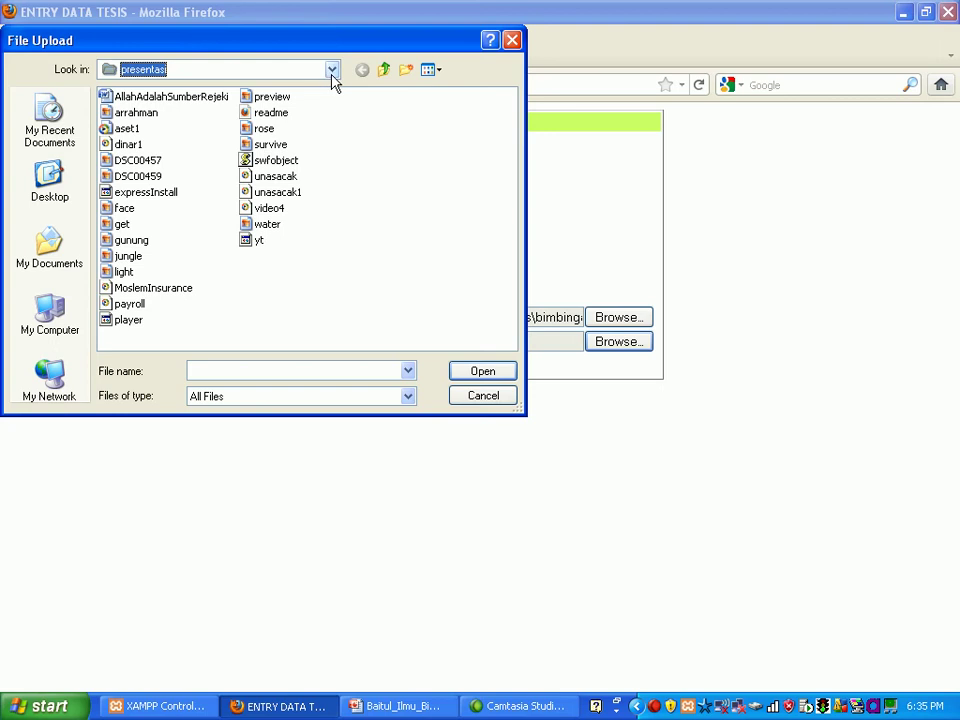
click(331, 72)
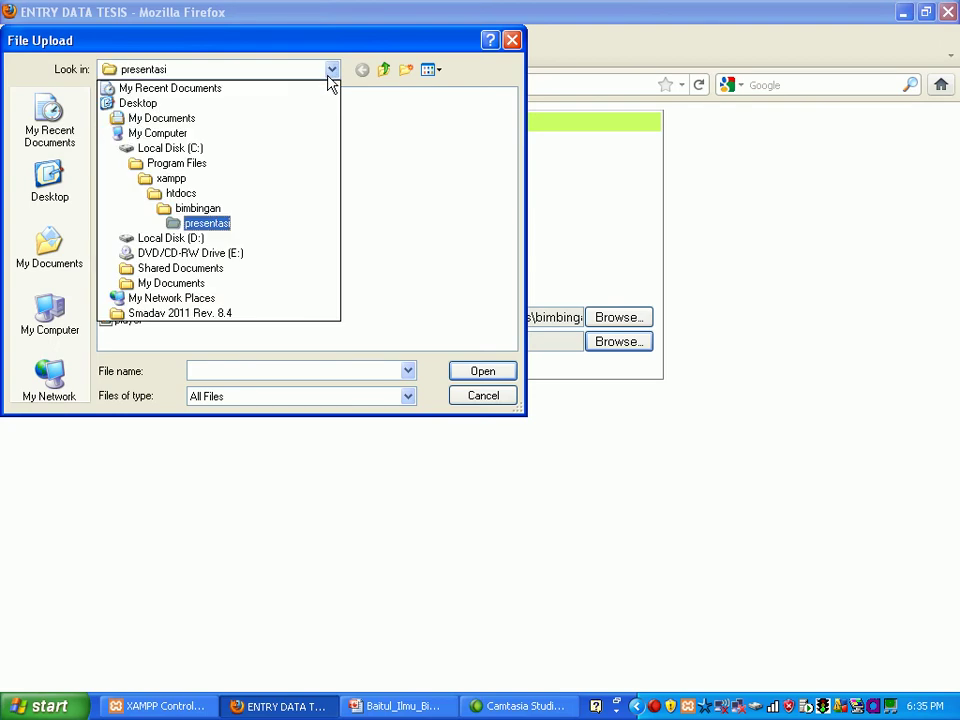
click(216, 210)
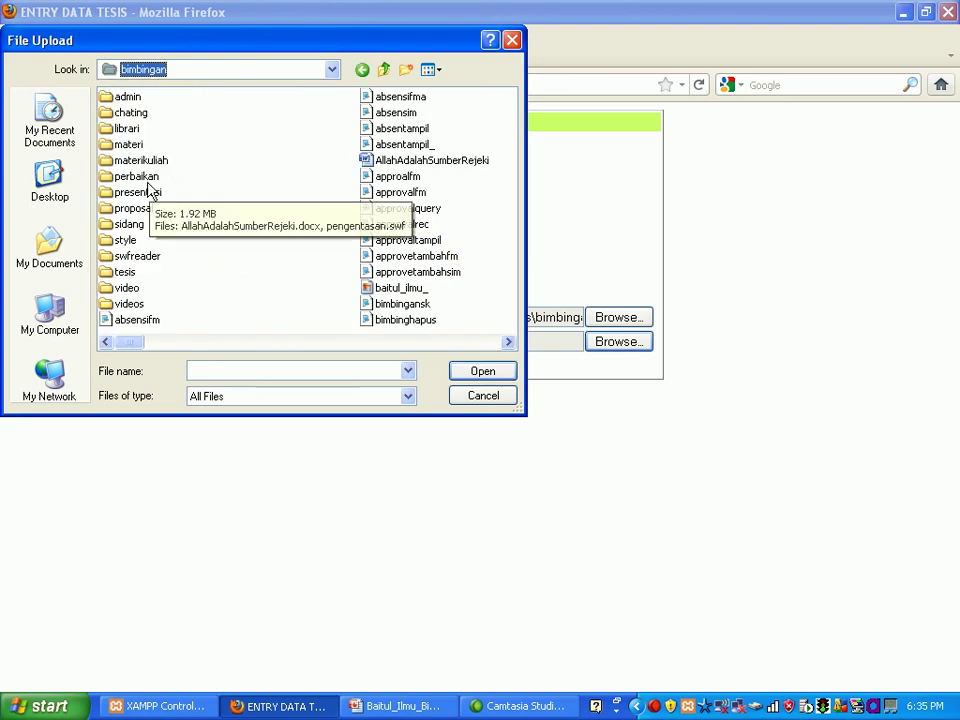
double_click(140, 211)
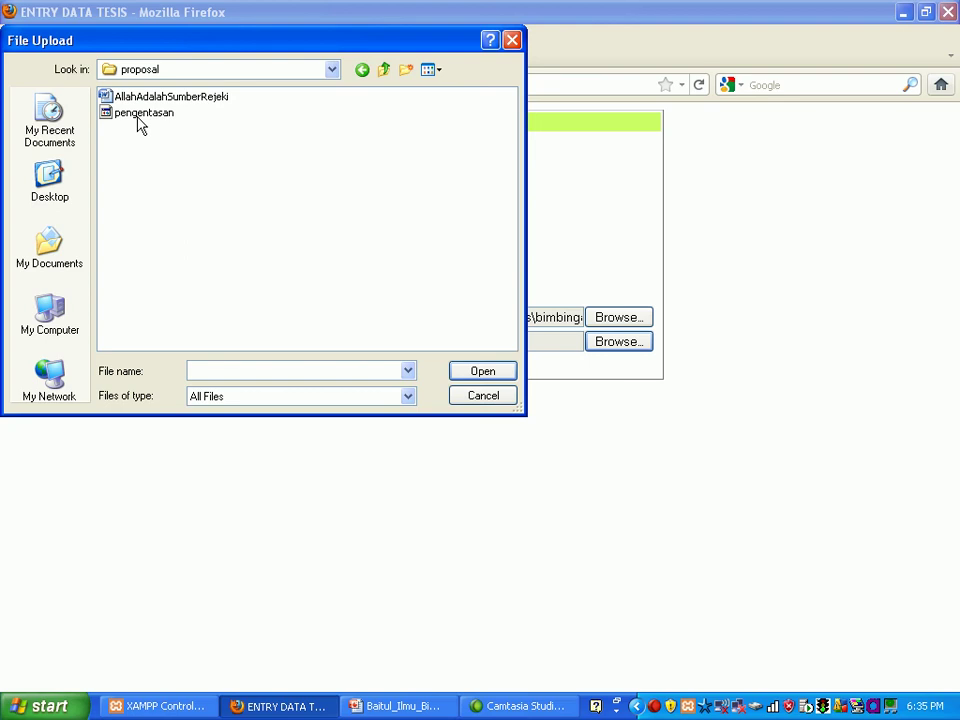
double_click(140, 114)
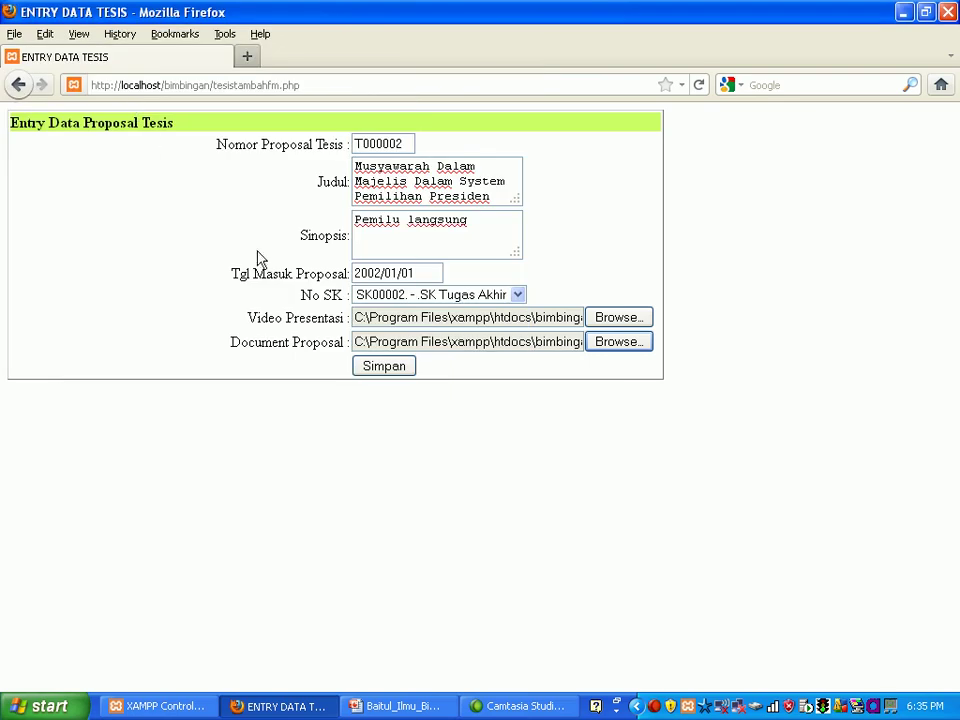
Step: Save proposal T000002 with dinar1.flv and pengentasan.swf, and scroll the list to its Video and Document links
click(384, 366)
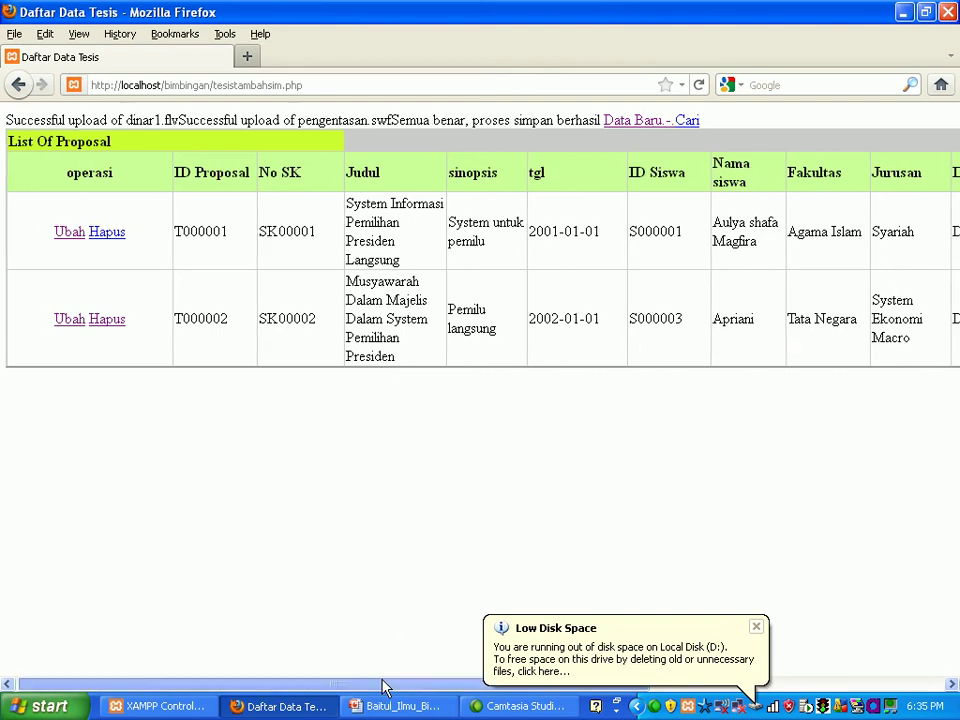
drag(380, 688, 879, 619)
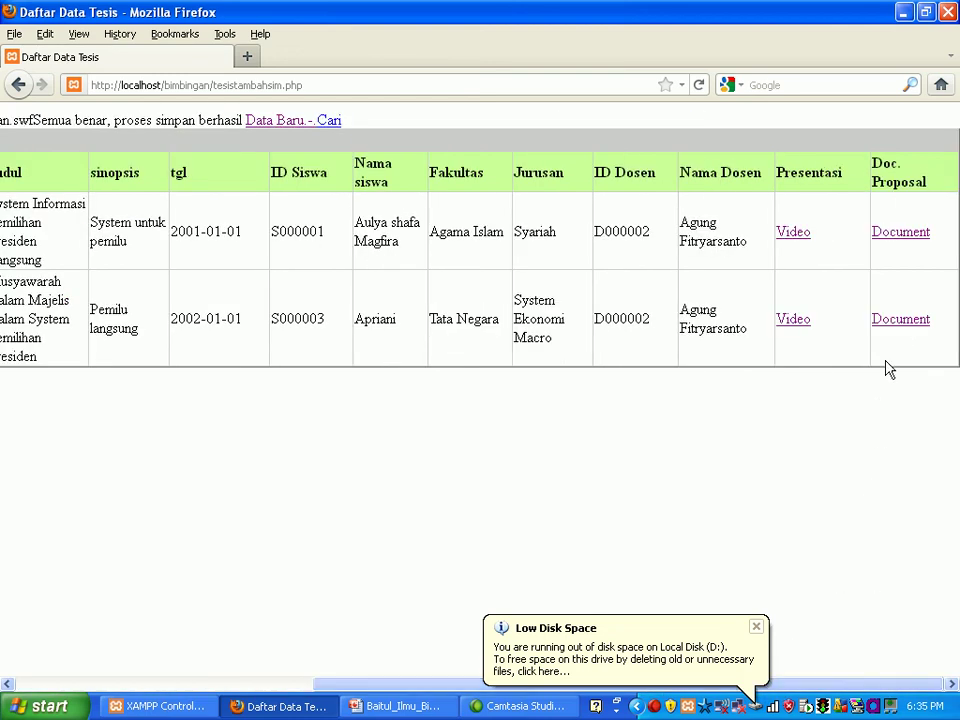
Step: View T000002's uploaded document in the SWF viewer, then go back to the MENU UTAMA page
click(889, 325)
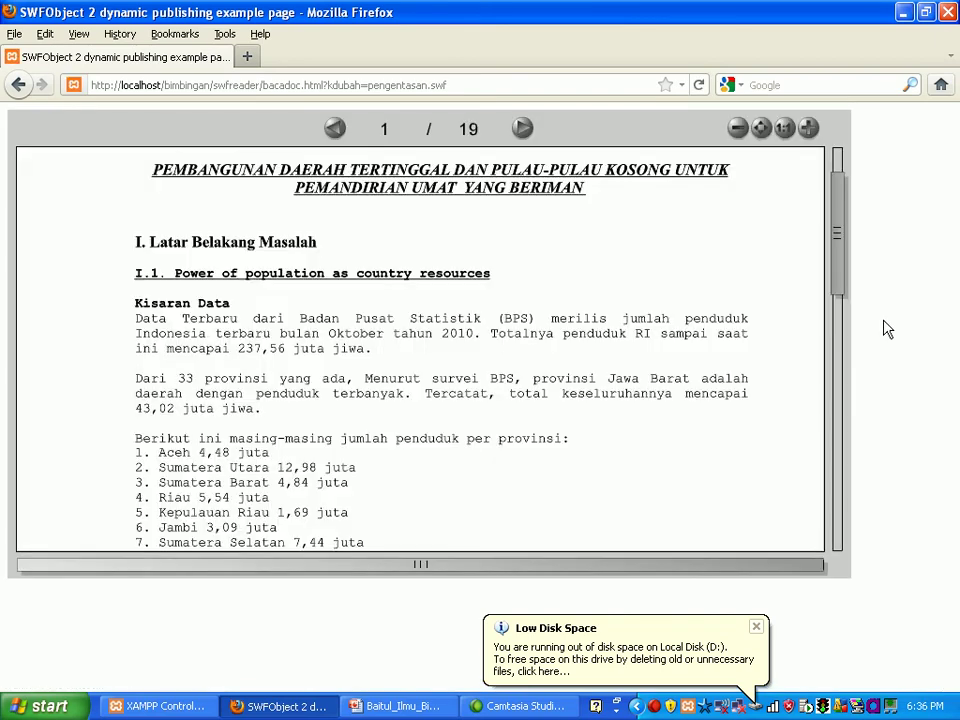
drag(842, 252, 835, 226)
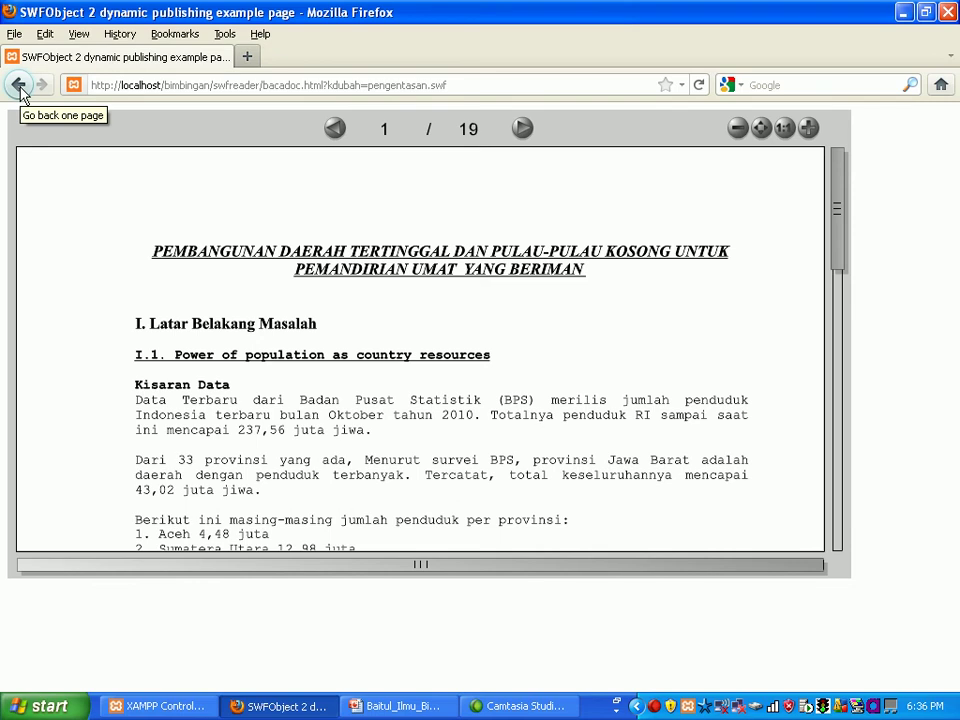
click(20, 87)
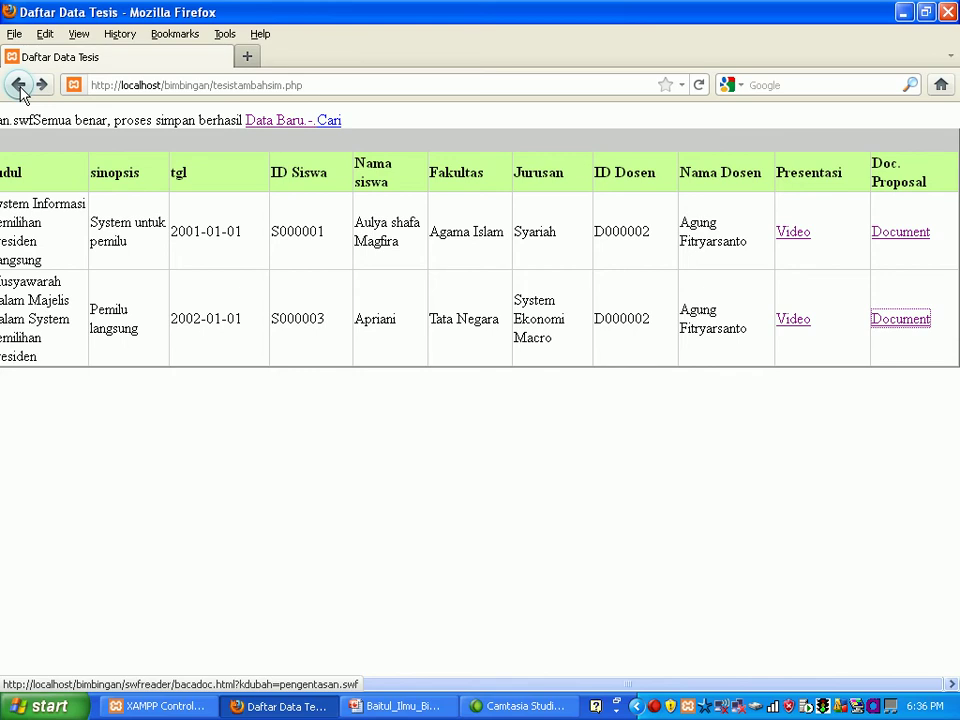
click(20, 87)
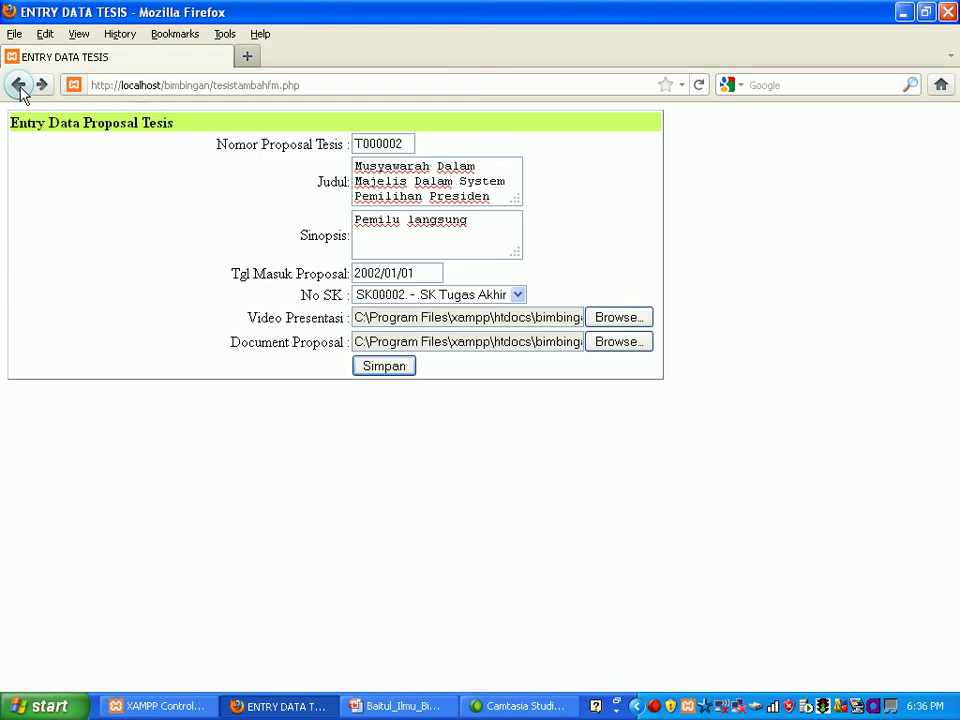
click(19, 86)
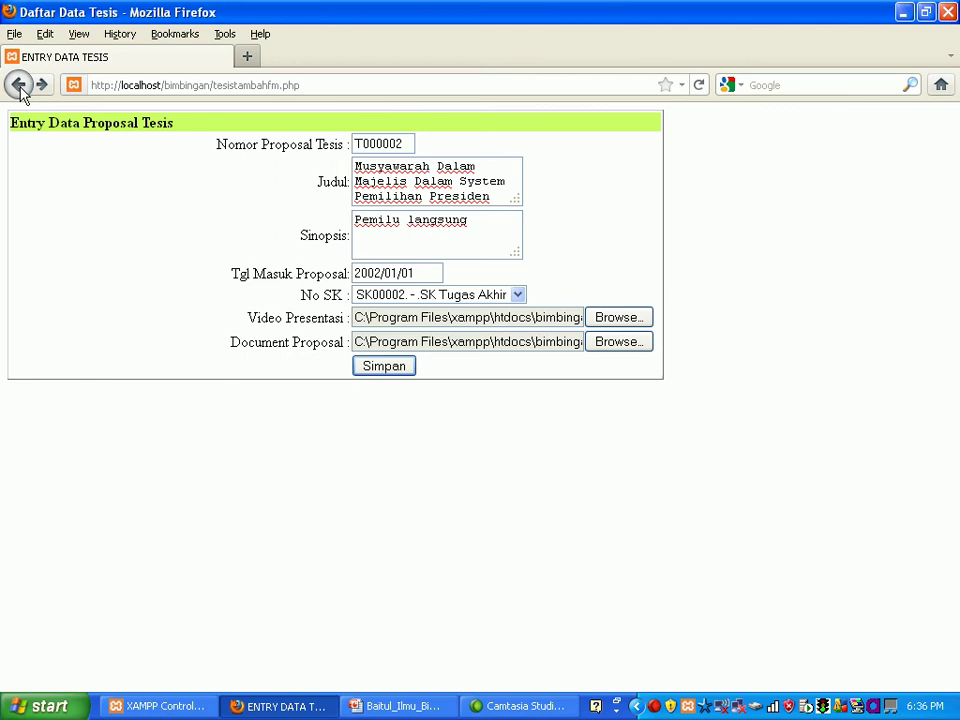
click(19, 86)
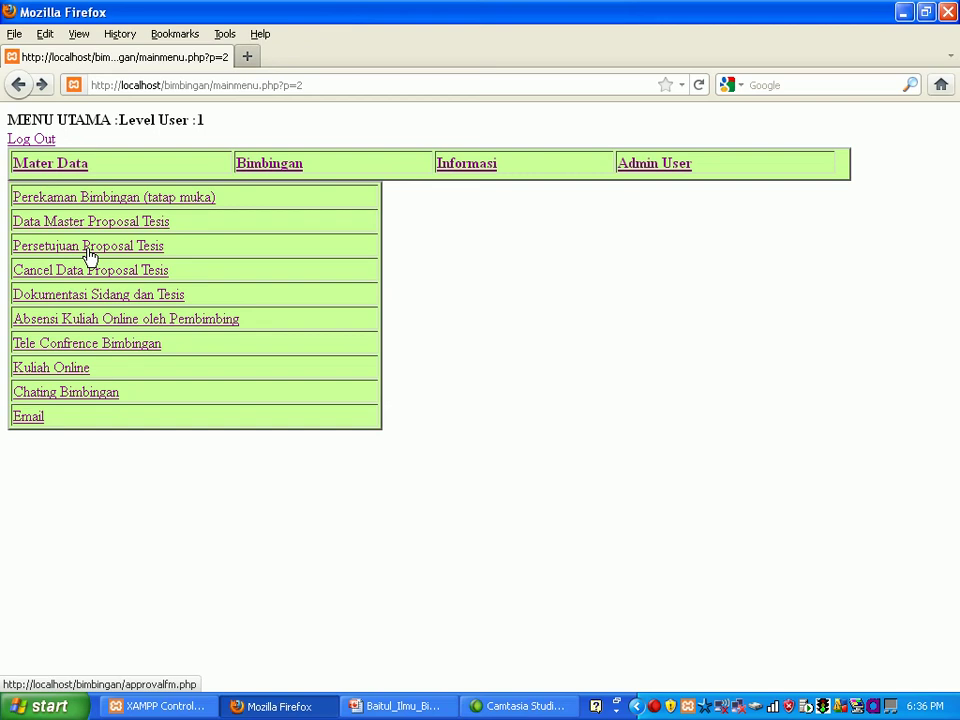
Step: In Persetujuan Proposal Tesis, select proposal T000002 and enter approval date 2003/01/01
click(89, 256)
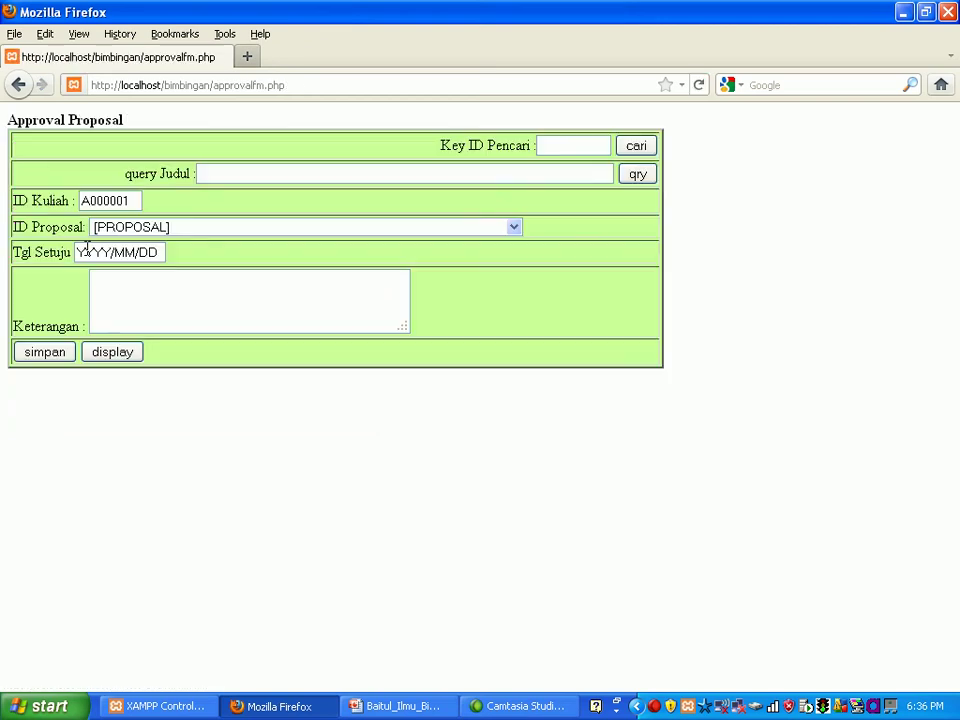
click(519, 234)
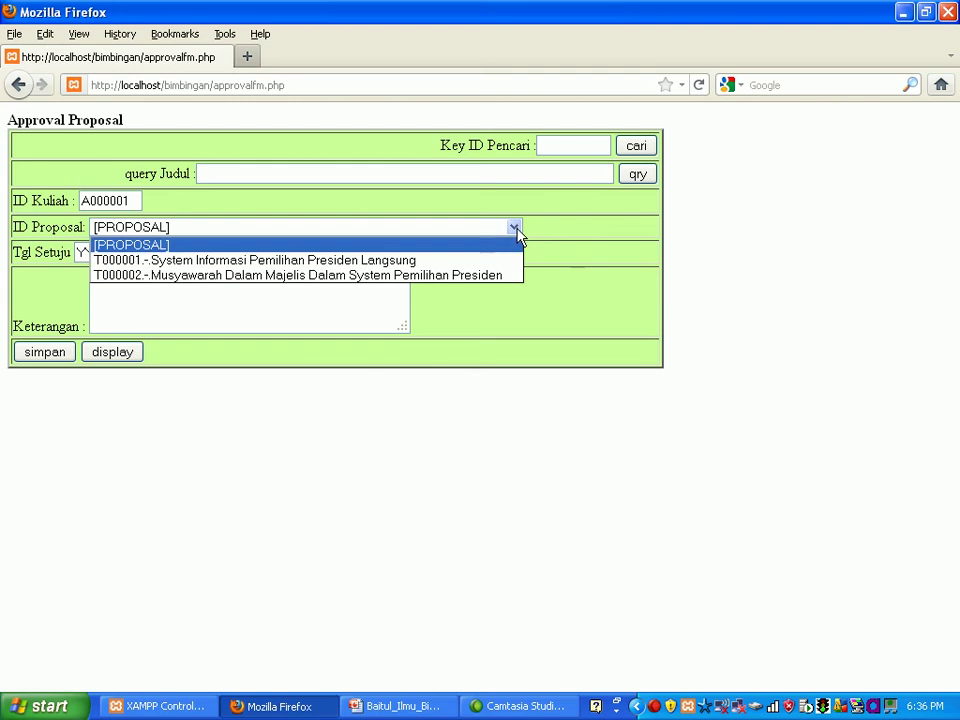
click(503, 276)
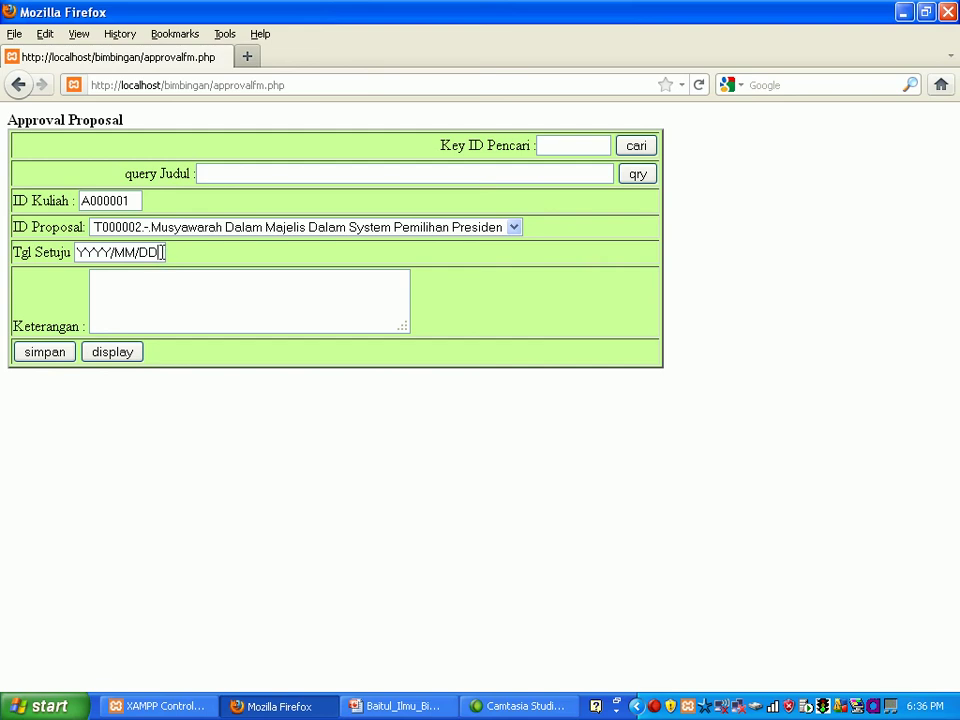
key(BackSpace)
key(BackSpace)
key(BackSpace)
key(BackSpace)
key(BackSpace)
key(BackSpace)
key(BackSpace)
key(BackSpace)
key(BackSpace)
text(2003)
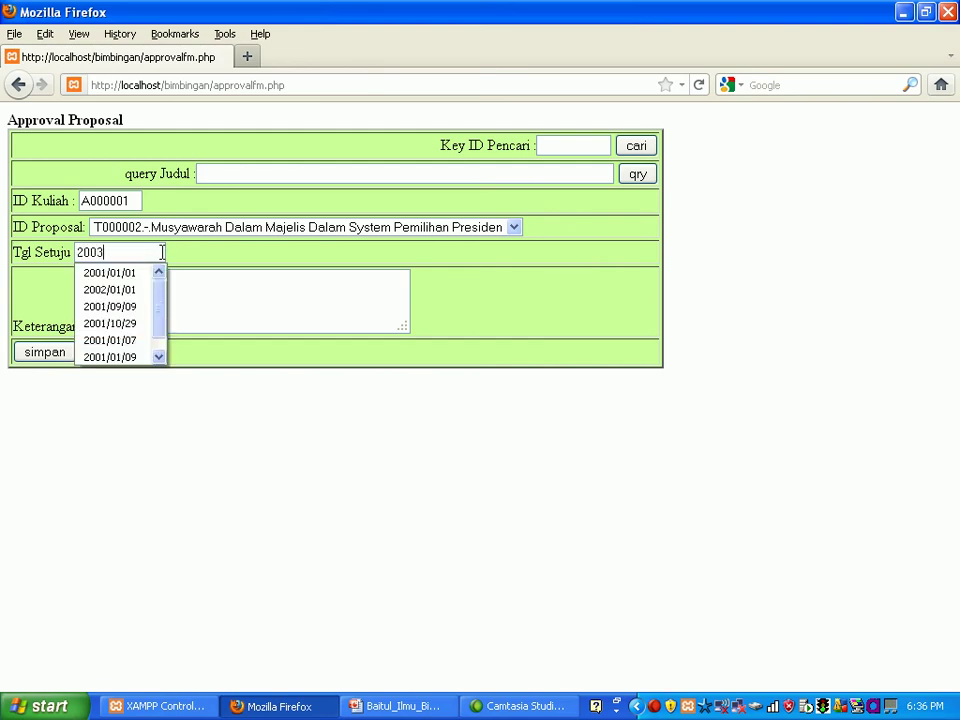
text(/01/01)
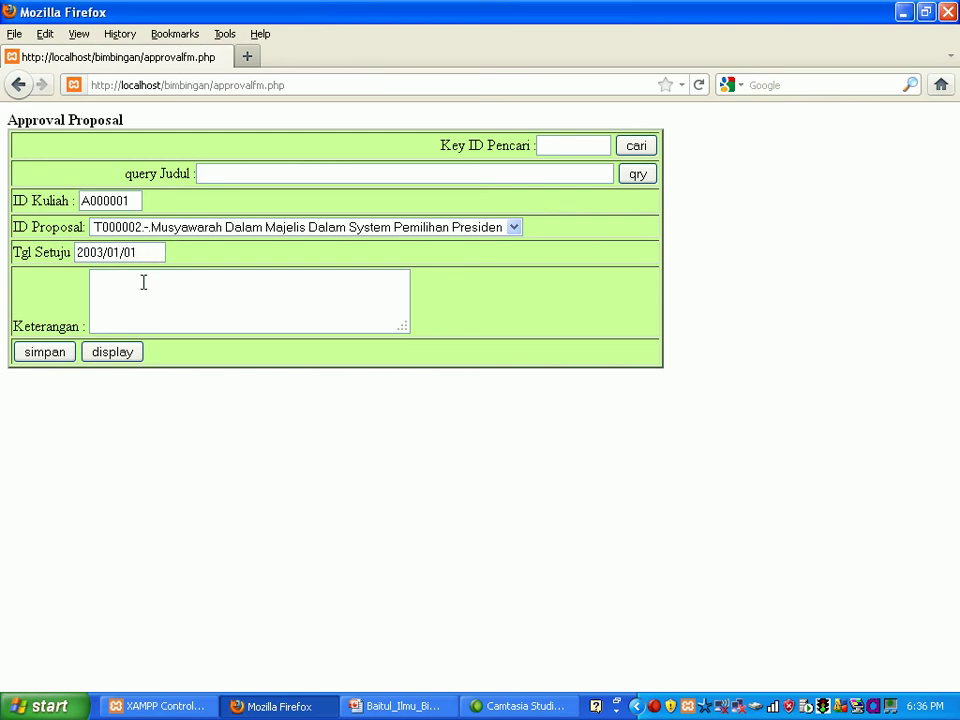
Step: Add the note 'Lanjut kepenulisan lengkap untuk sidang' and save approval A000001
click(138, 281)
text(Lanjut )
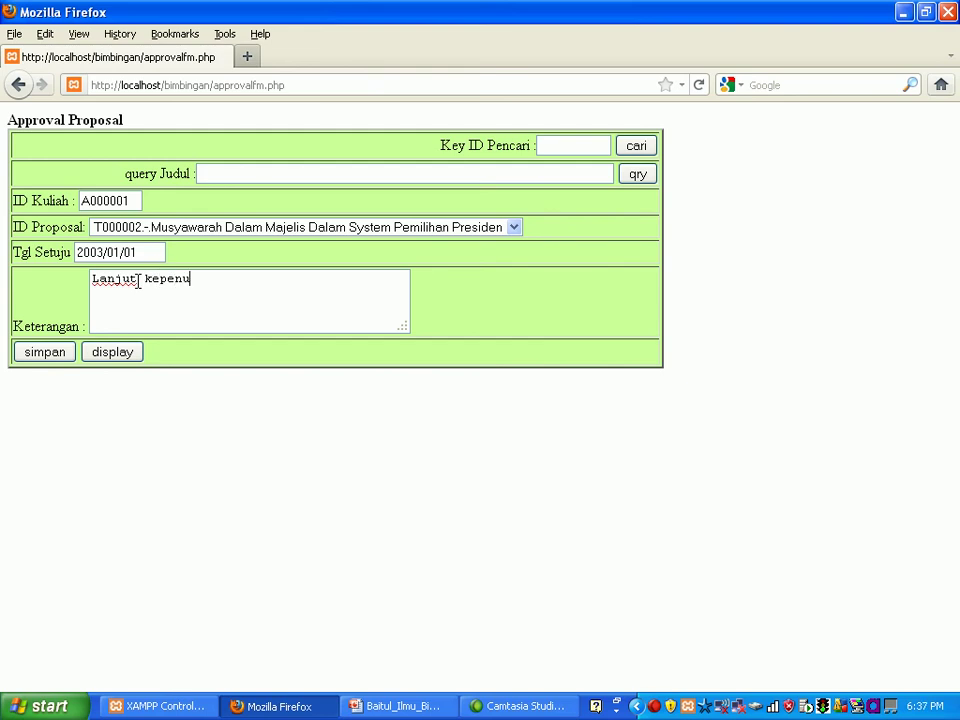
text(kepenulisa)
key(BackSpace)
text(1)
text(engk)
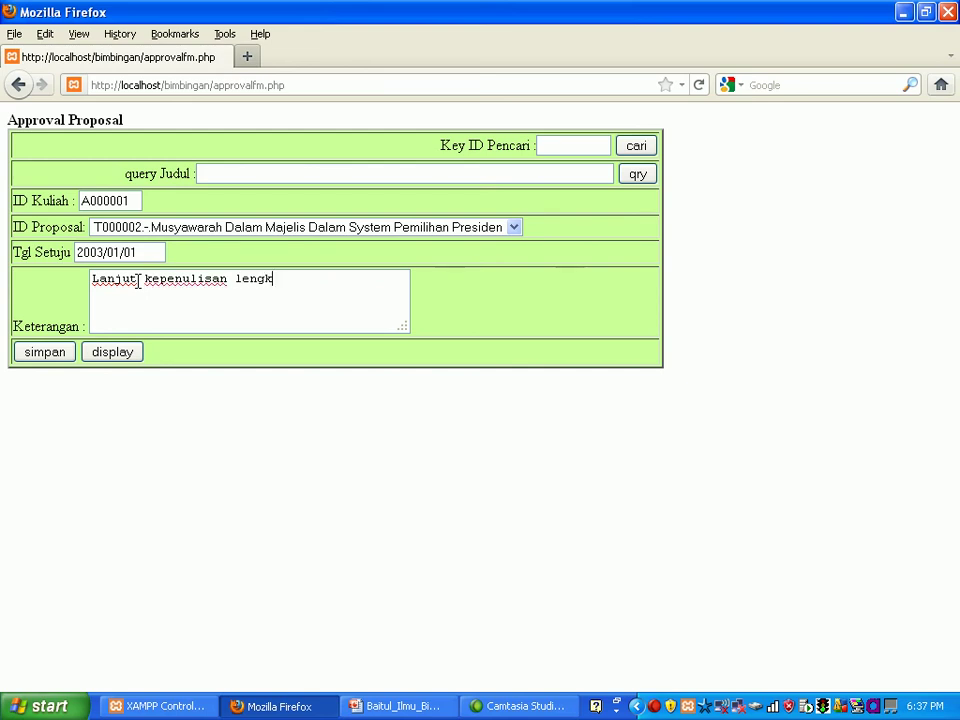
text(ap untuk sidang)
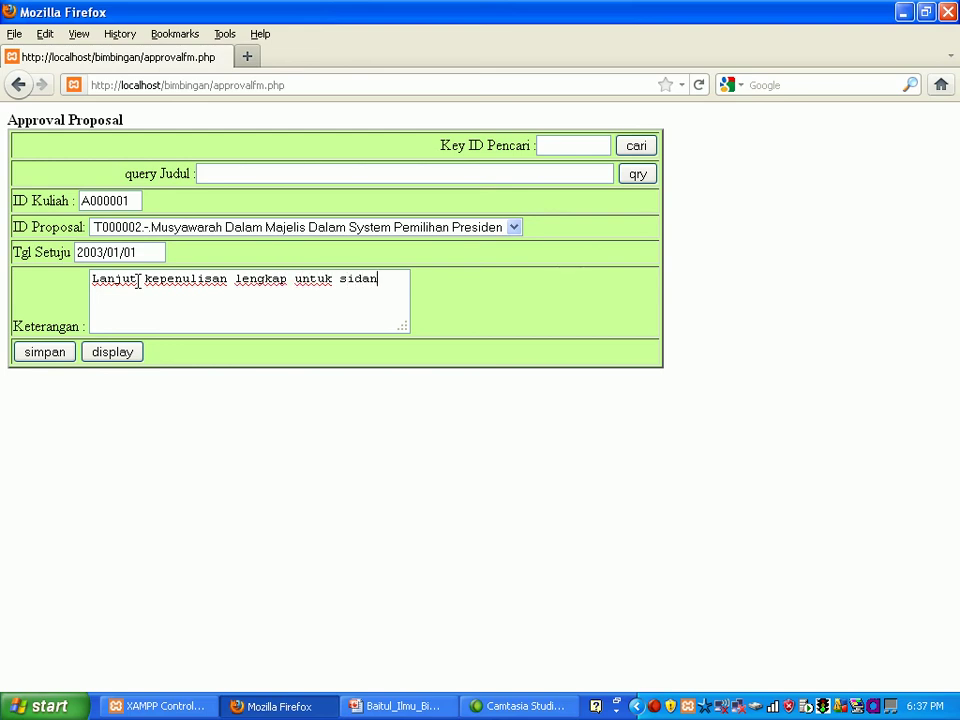
click(57, 358)
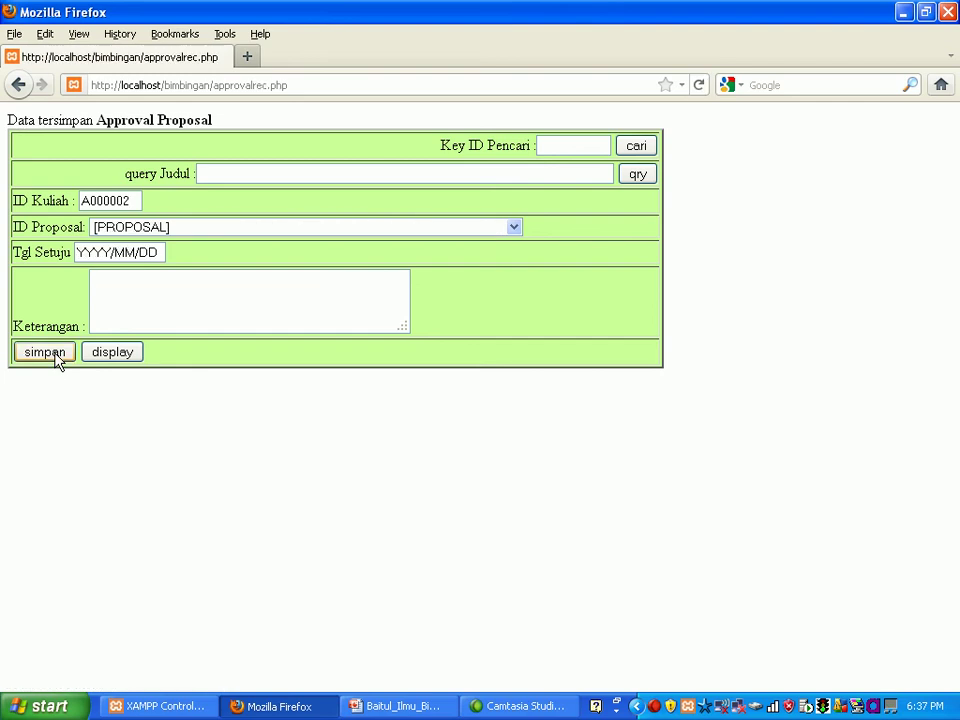
Step: Display the approval list showing A000001 for T000002, then go back to MENU UTAMA
click(95, 360)
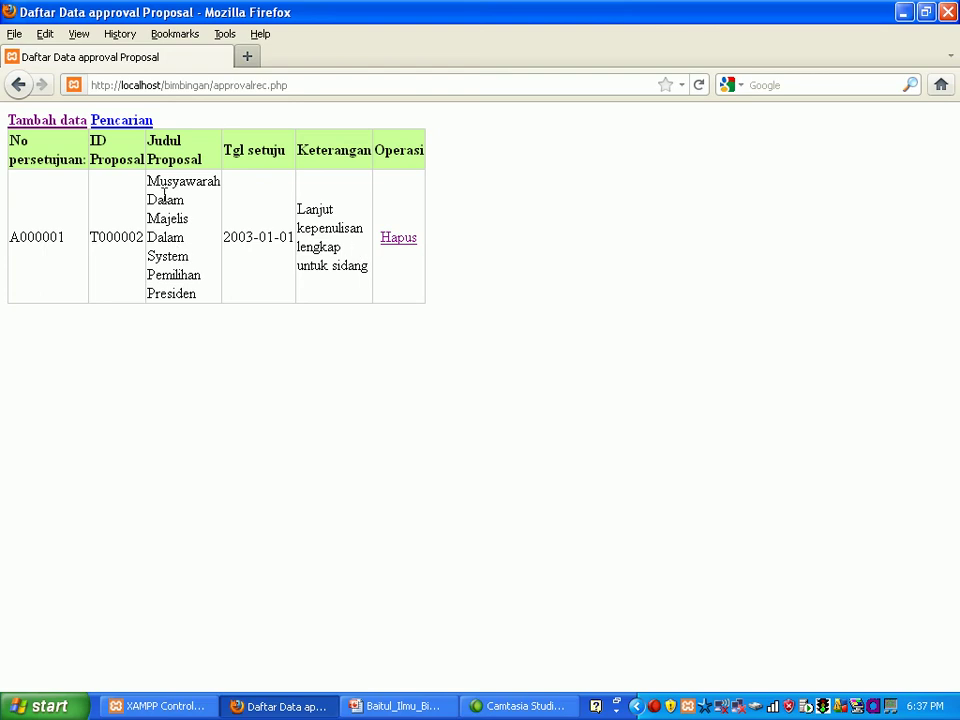
click(15, 87)
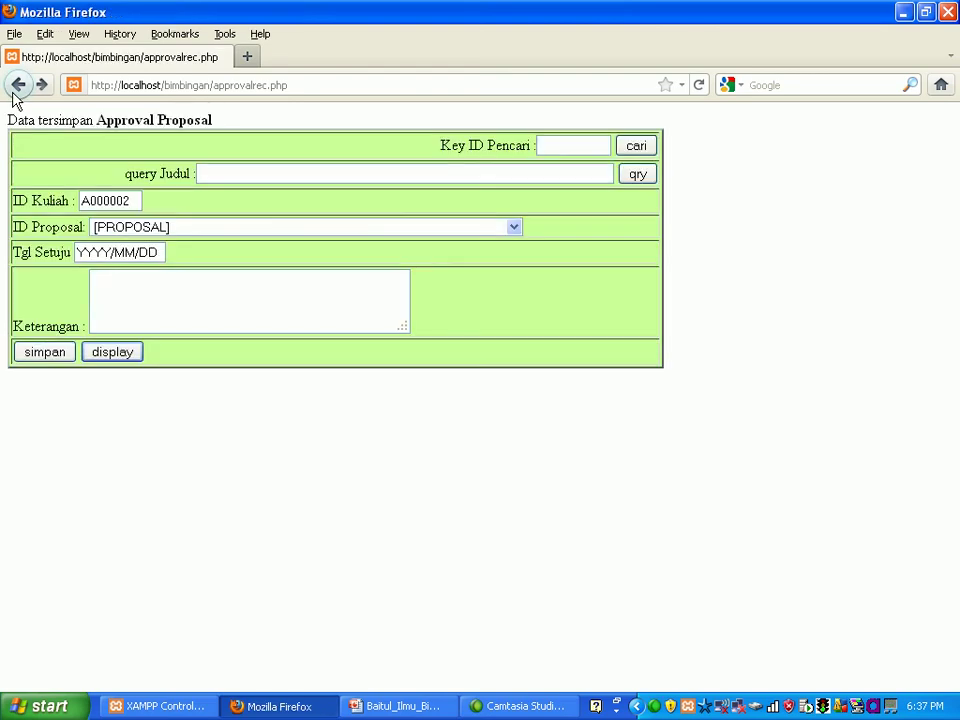
click(16, 88)
click(16, 88)
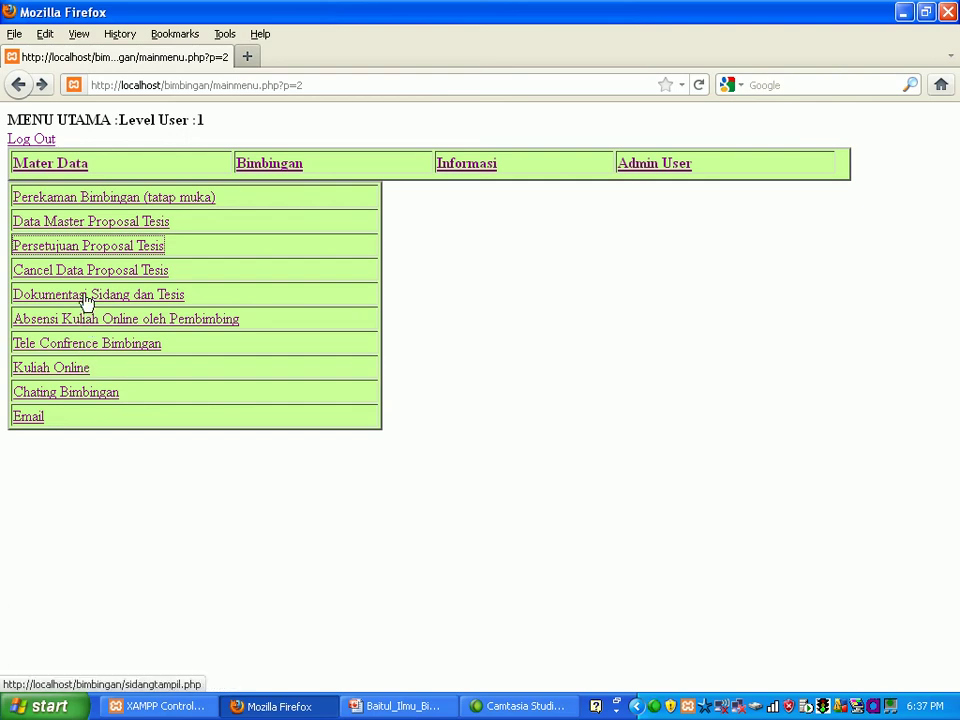
Step: From Kuliah Online, open the Standard Mata Uang lecture K000001 and play its video
click(68, 370)
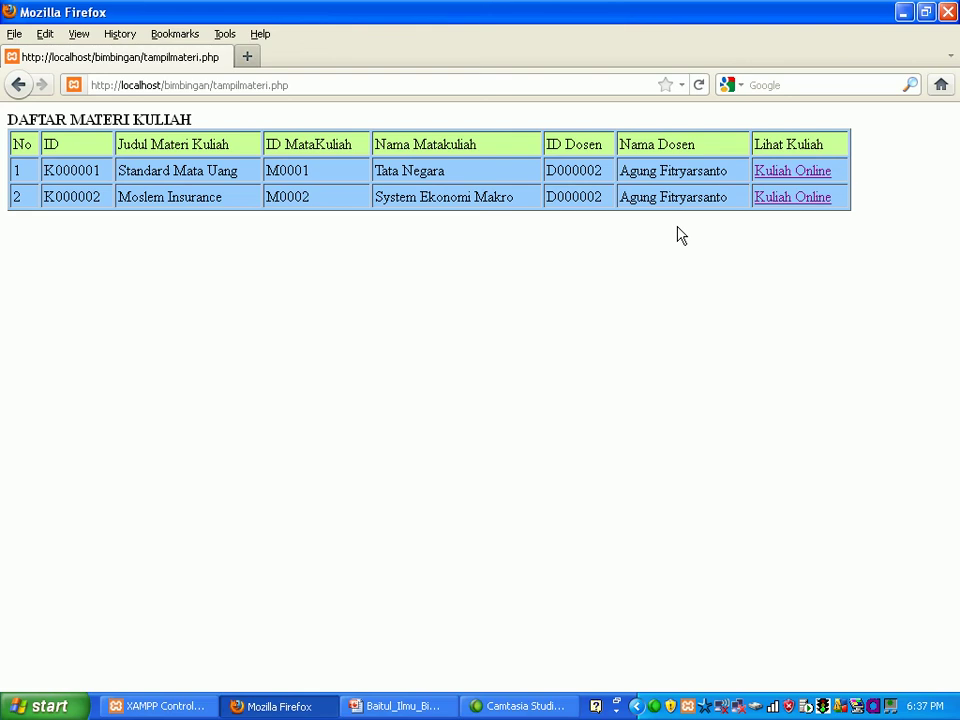
click(803, 172)
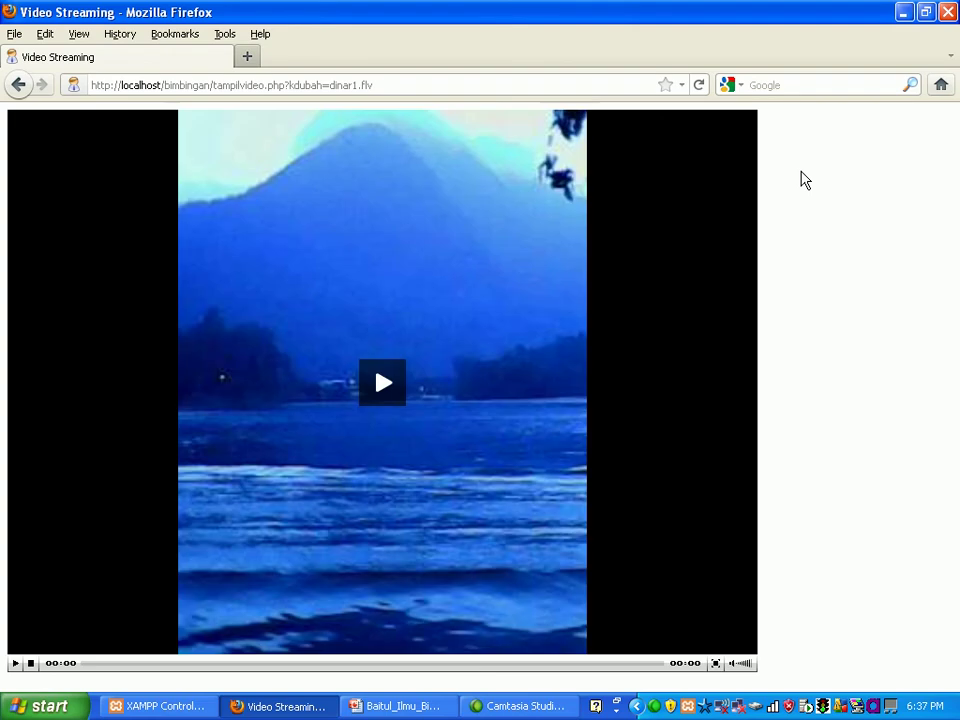
click(383, 390)
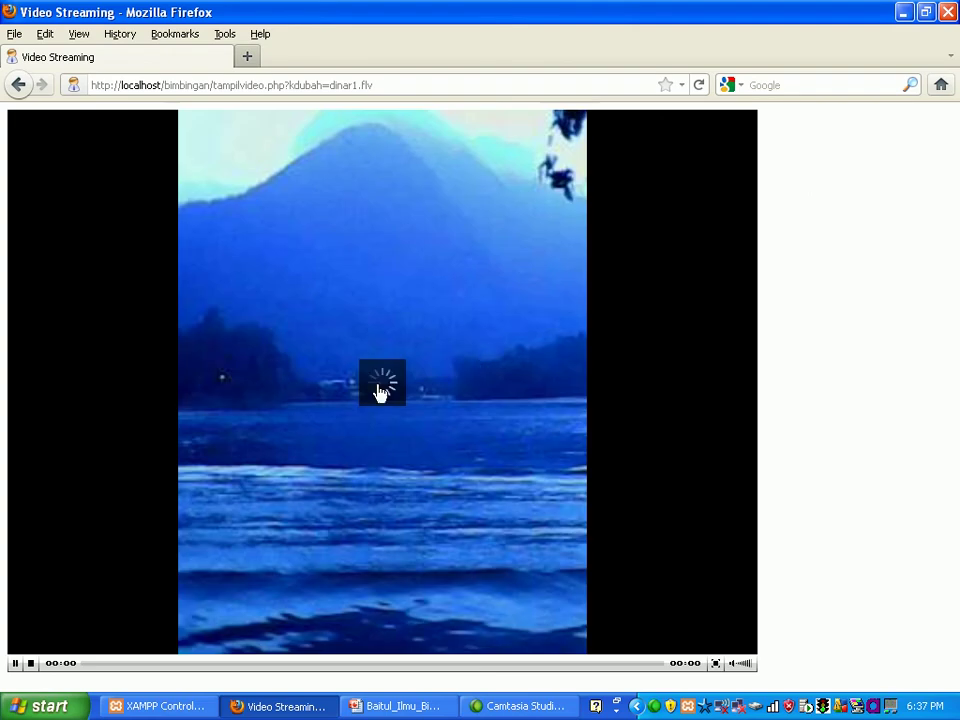
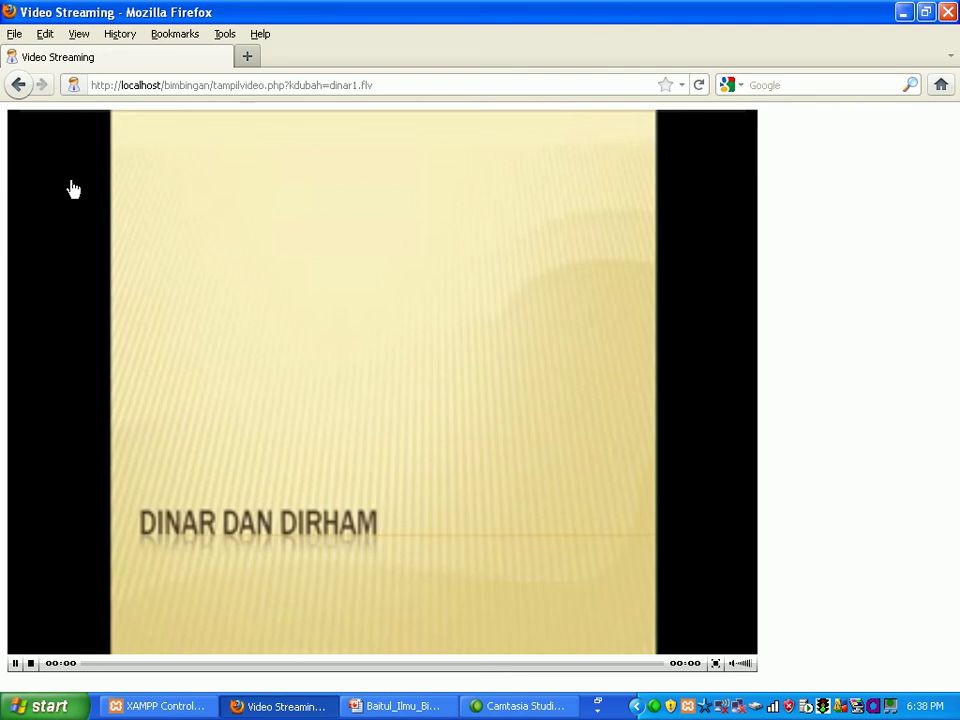
Step: Go back from the lecture video to the main menu and open the online-lecture attendance page
click(19, 87)
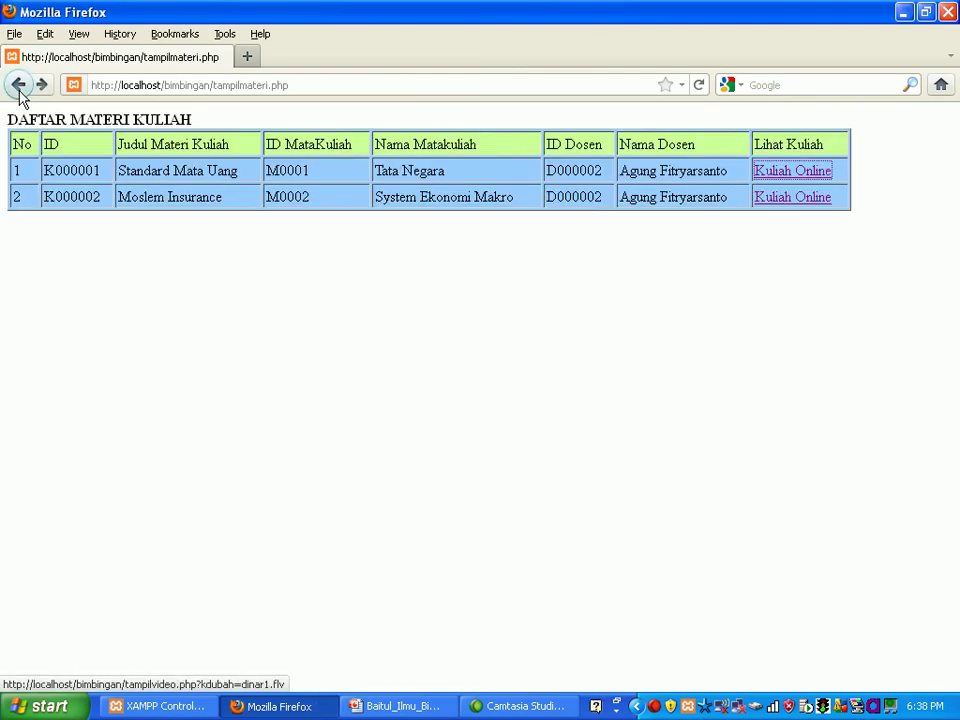
click(19, 87)
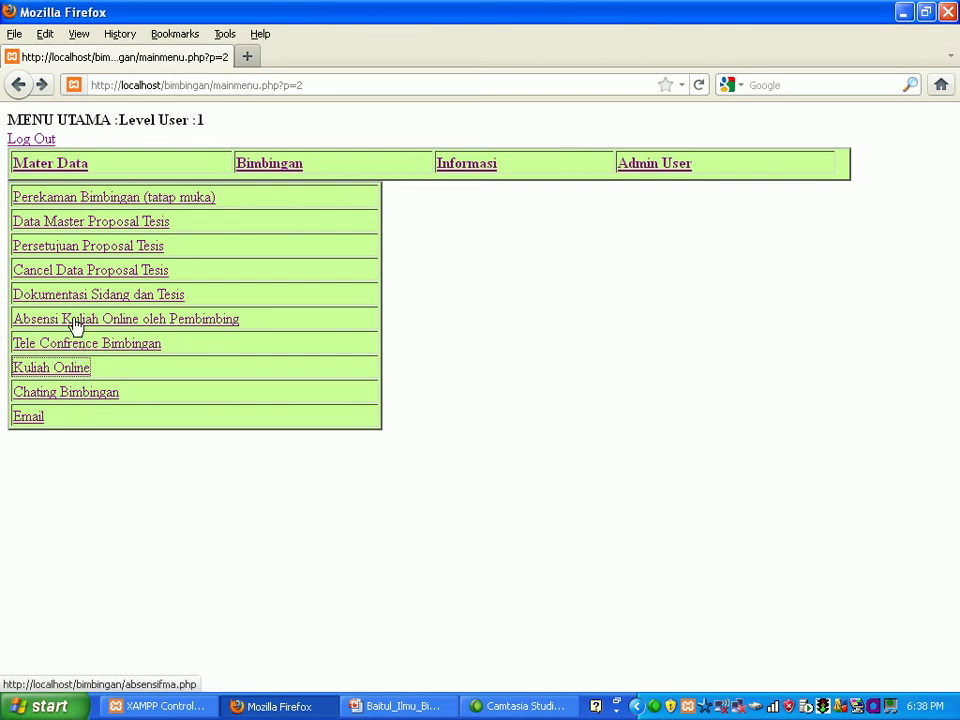
click(76, 325)
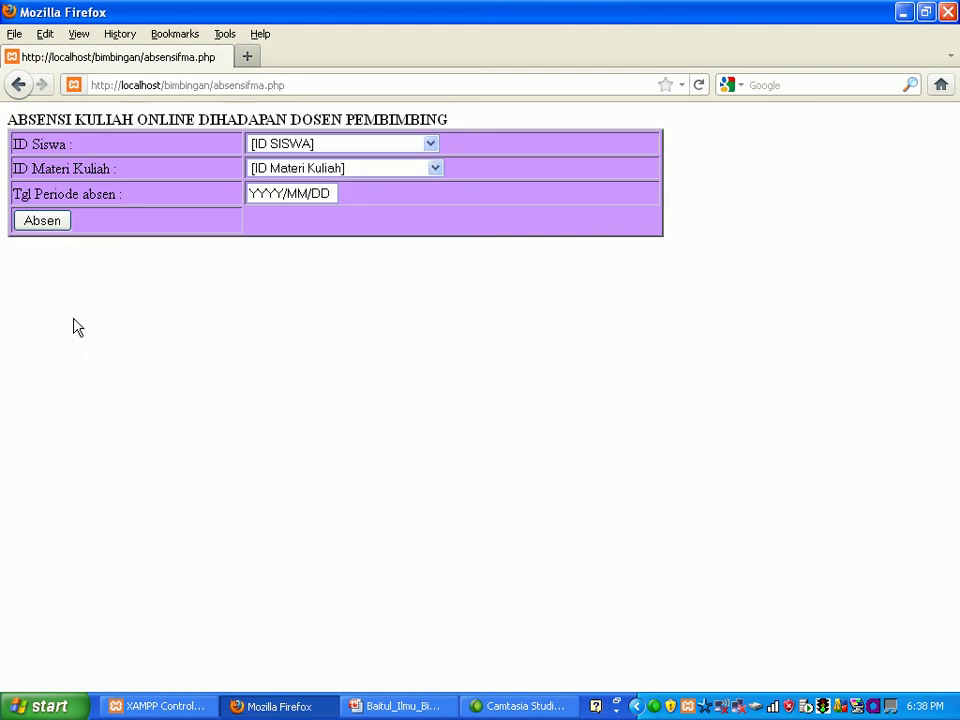
Step: Submit attendance for the third student on Standard Mata Uang dated 2003/01/09
click(428, 147)
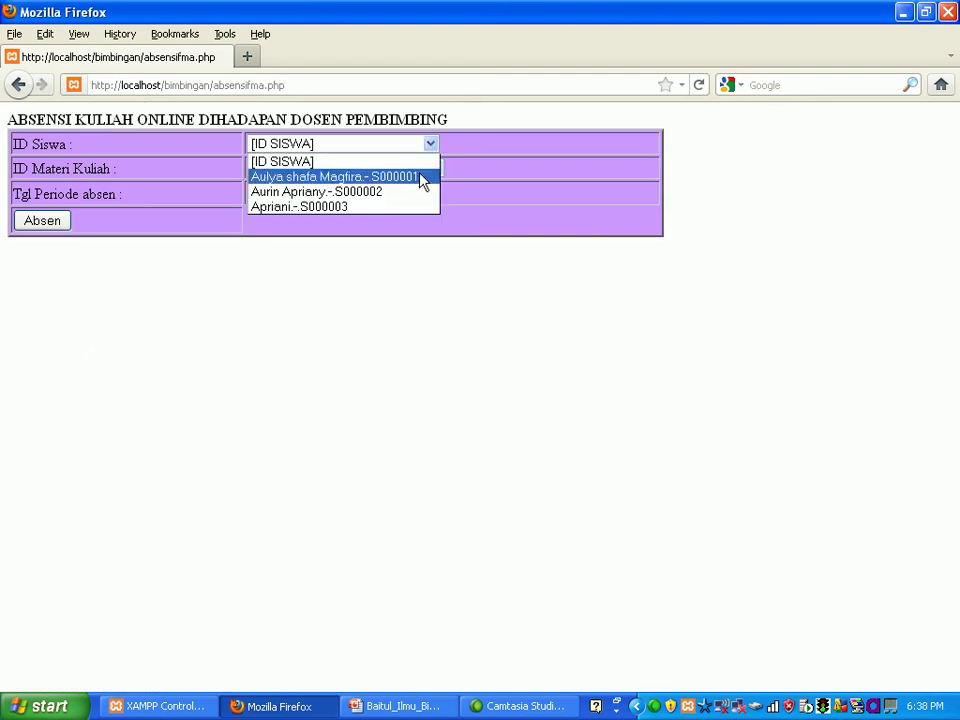
click(416, 207)
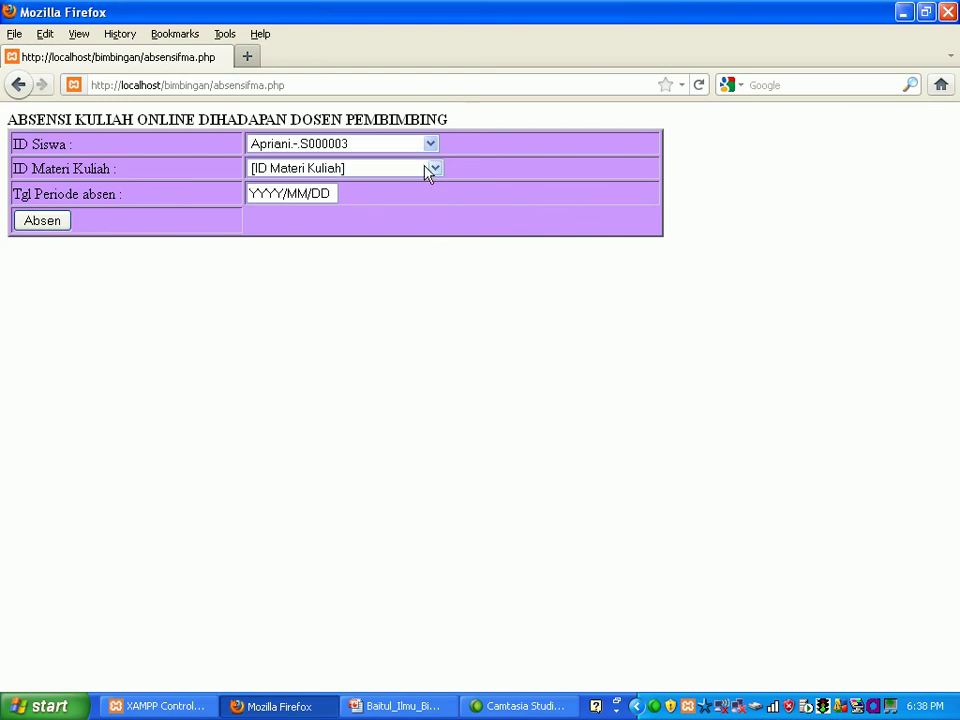
click(434, 170)
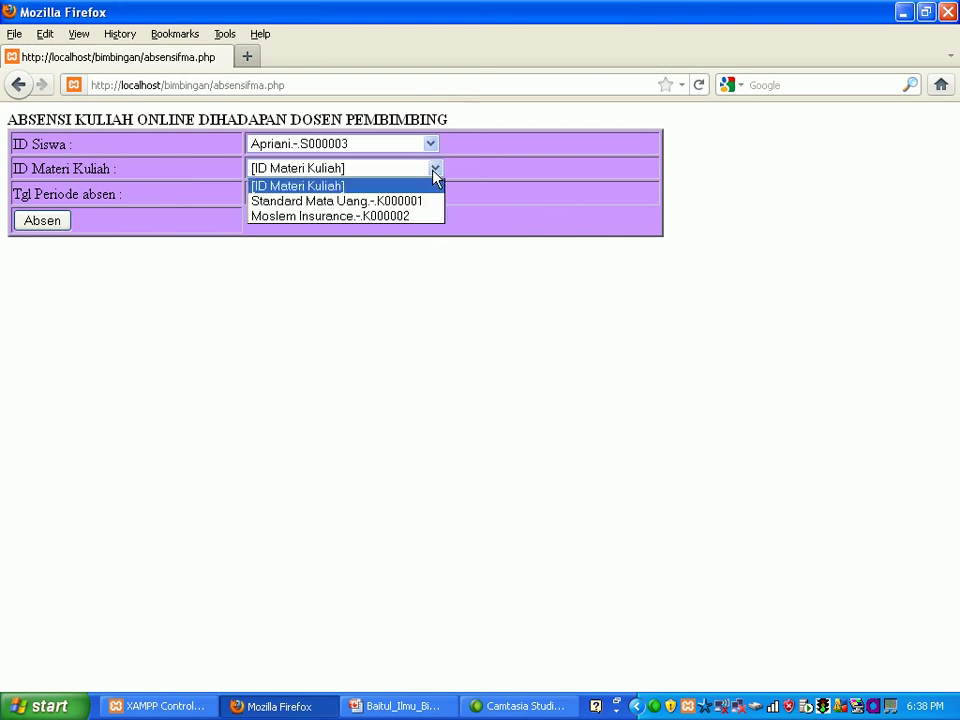
click(431, 204)
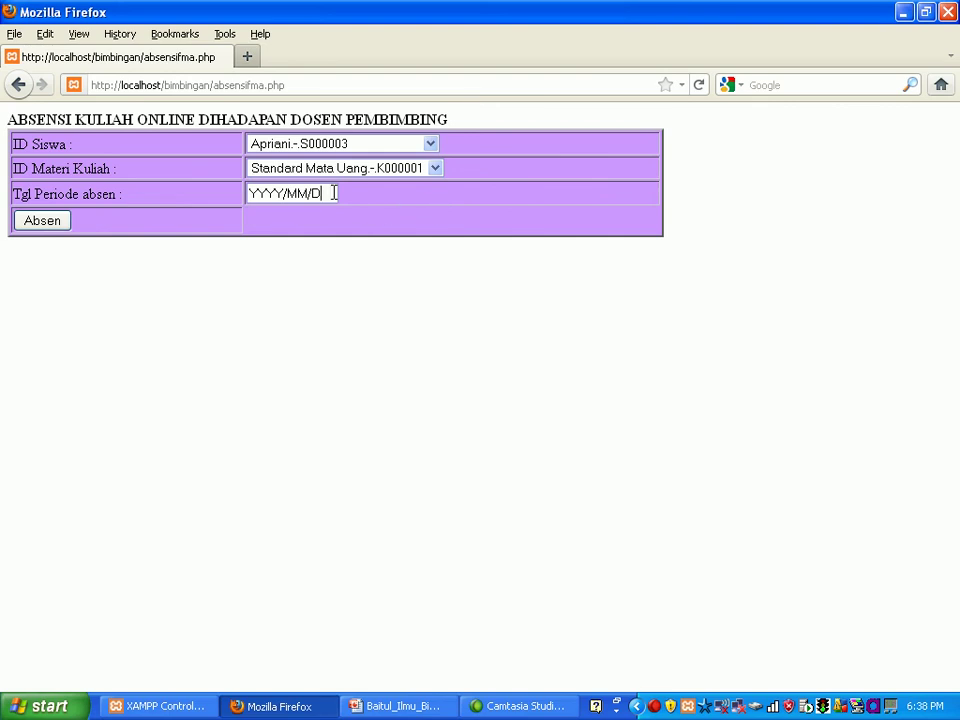
key(BackSpace)
key(BackSpace)
key(BackSpace)
key(BackSpace)
key(BackSpace)
key(BackSpace)
key(BackSpace)
key(BackSpace)
key(BackSpace)
text(2)
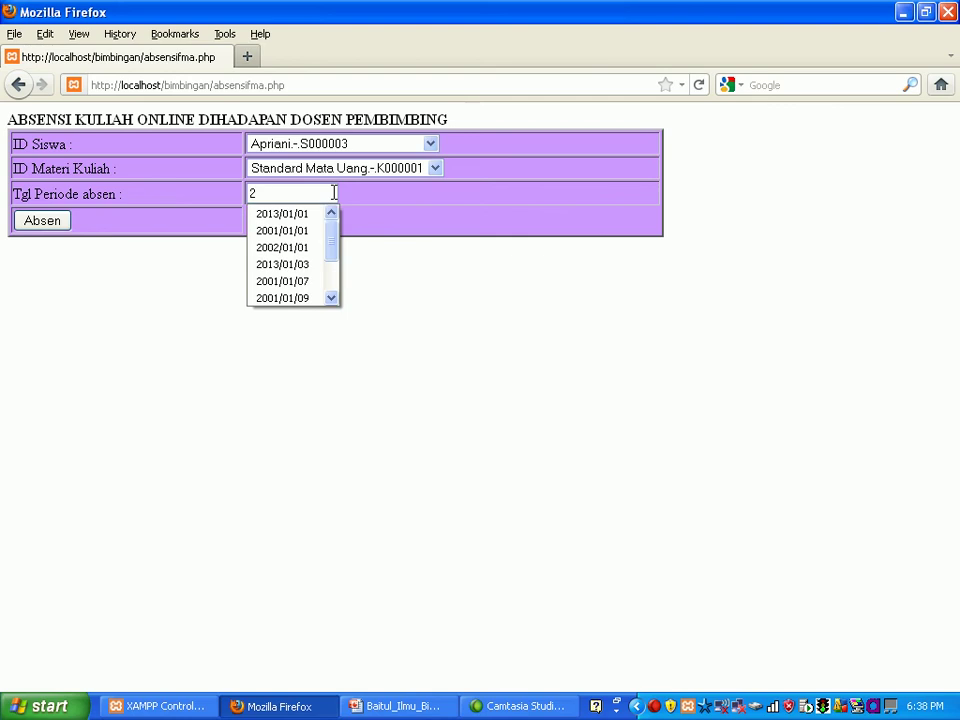
text(003)
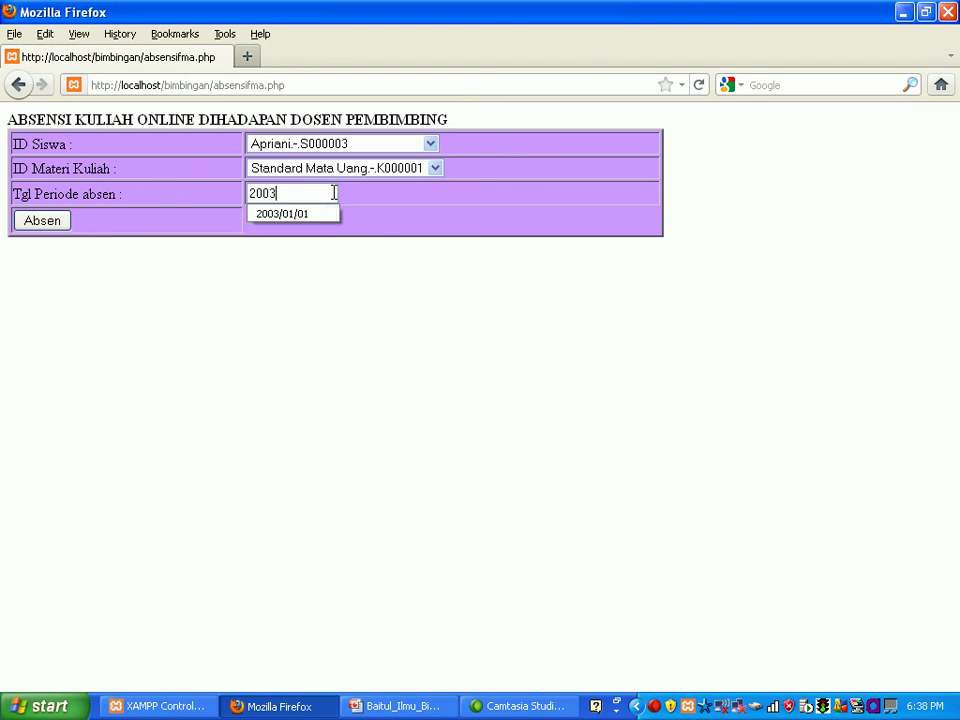
text(/01/09)
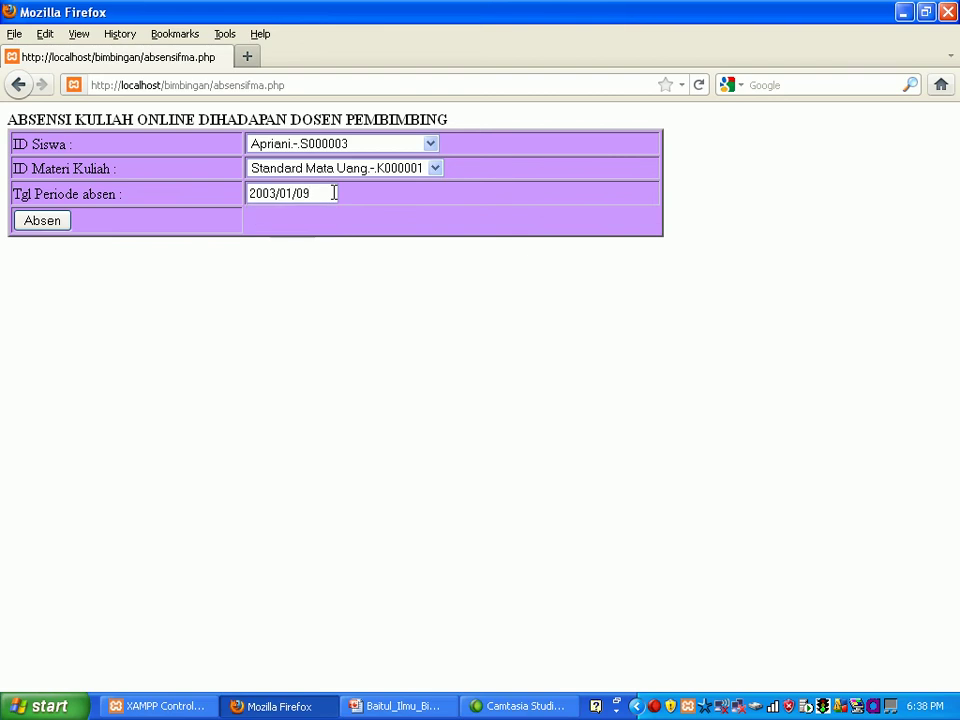
click(58, 223)
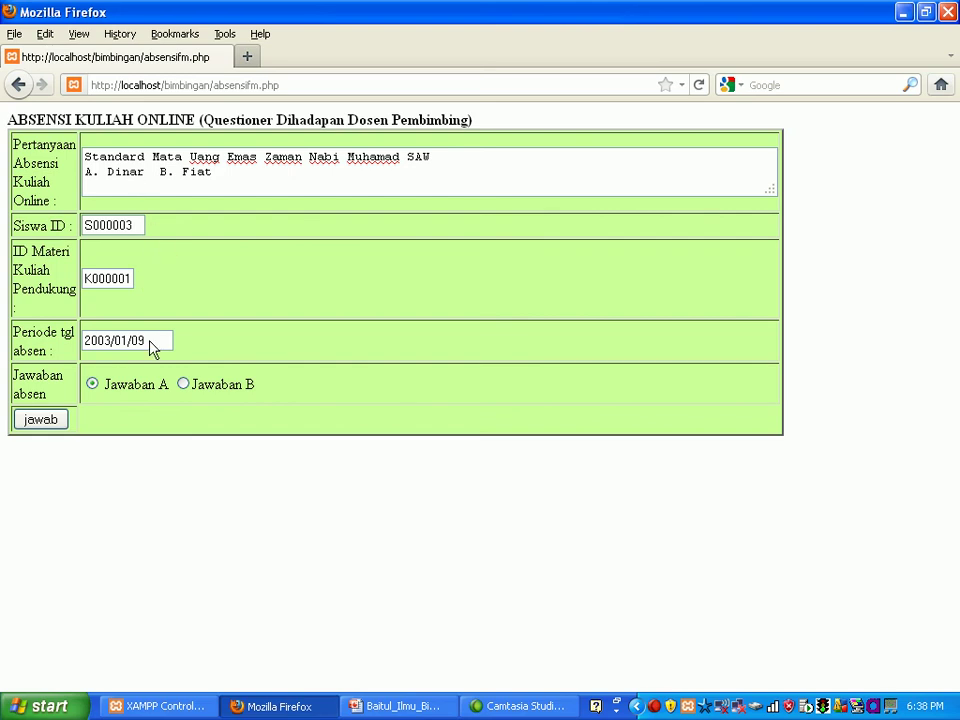
Step: Submit answer A in the questionnaire, then go back to the main menu
click(185, 386)
click(93, 386)
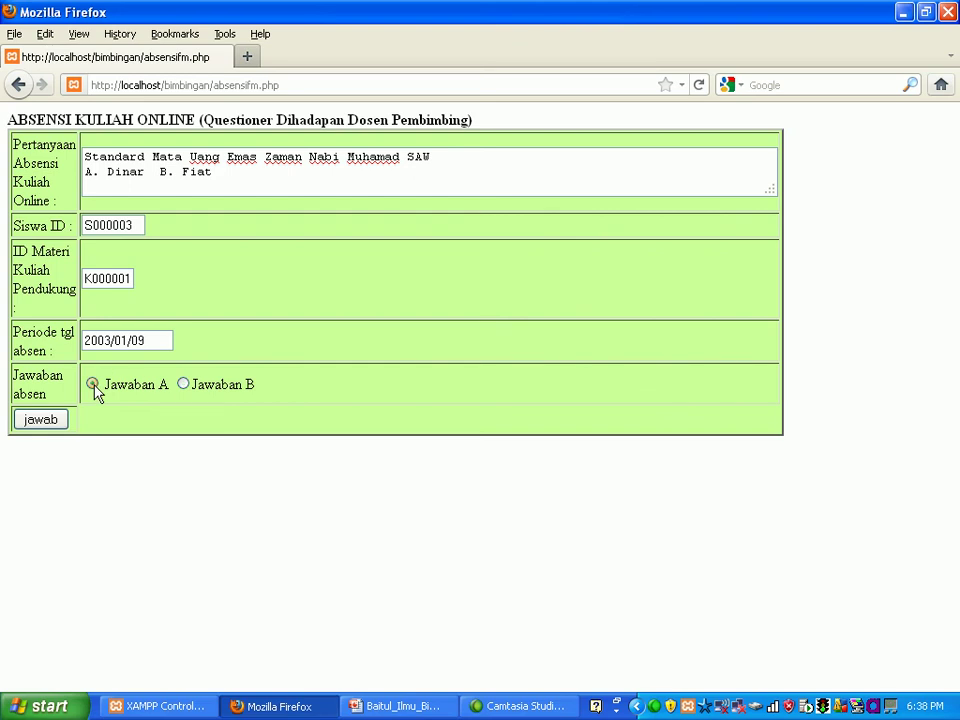
click(42, 420)
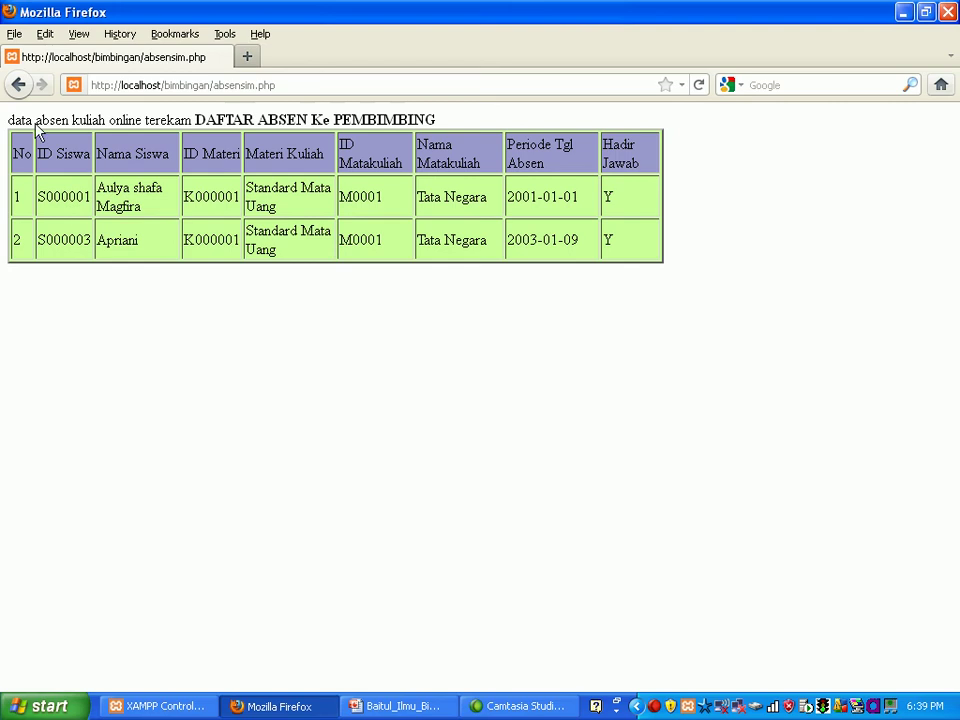
click(21, 87)
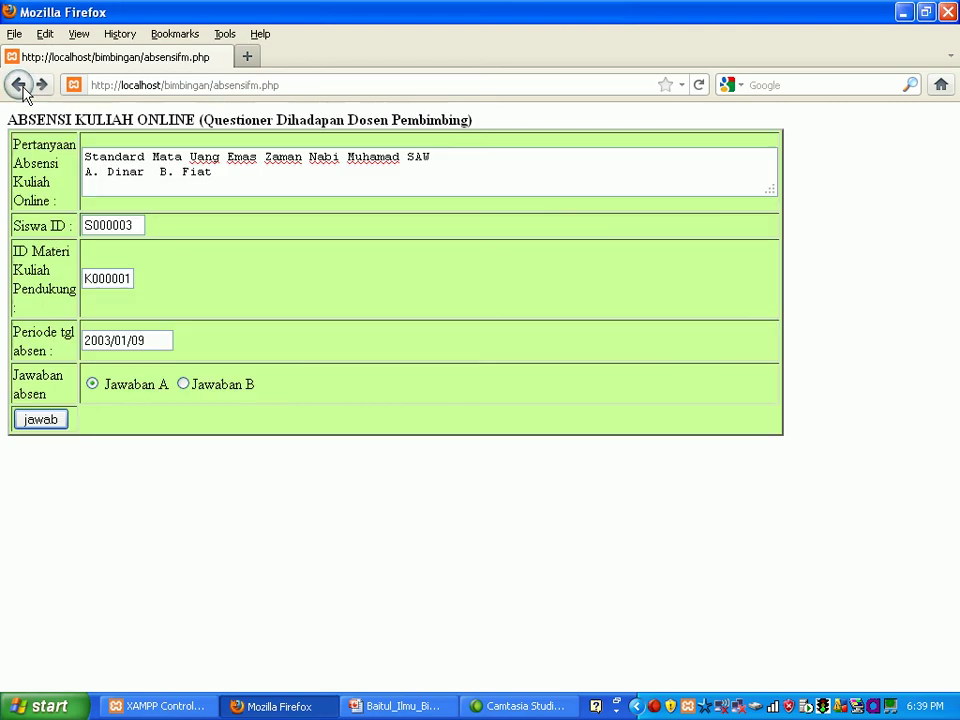
click(20, 87)
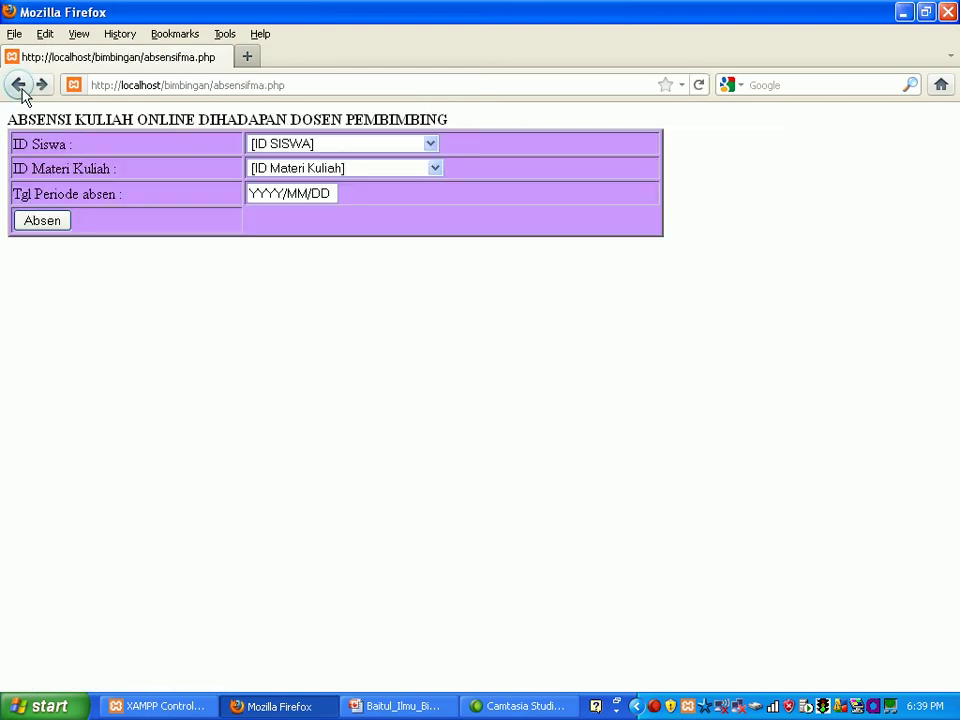
click(20, 87)
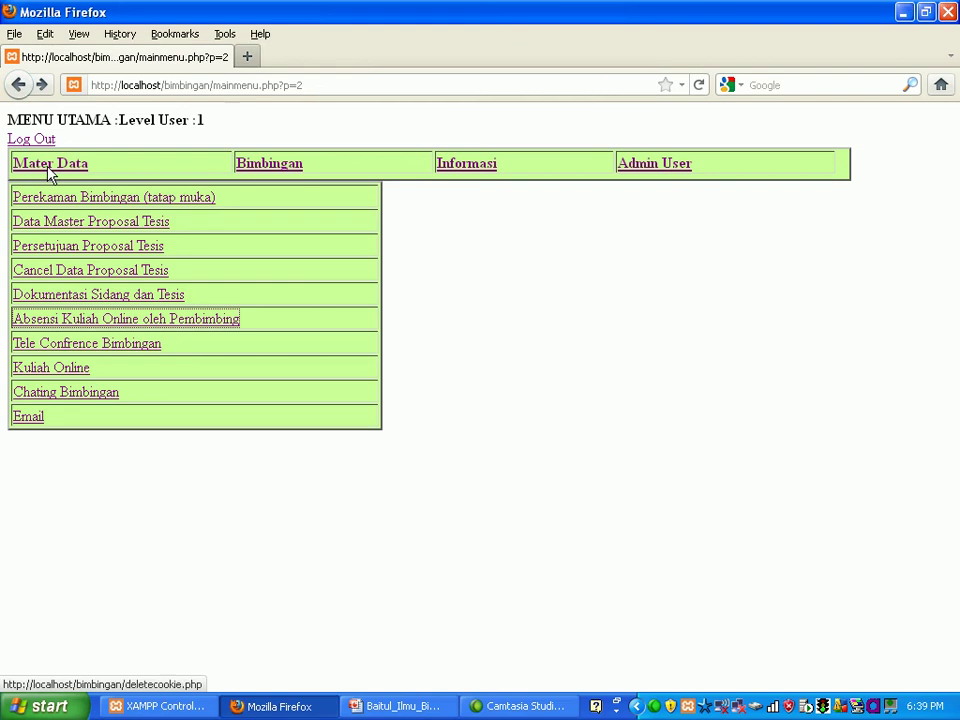
Step: In Chating Bimbingan, select No SK SK00002 and open its discussion forum
click(80, 396)
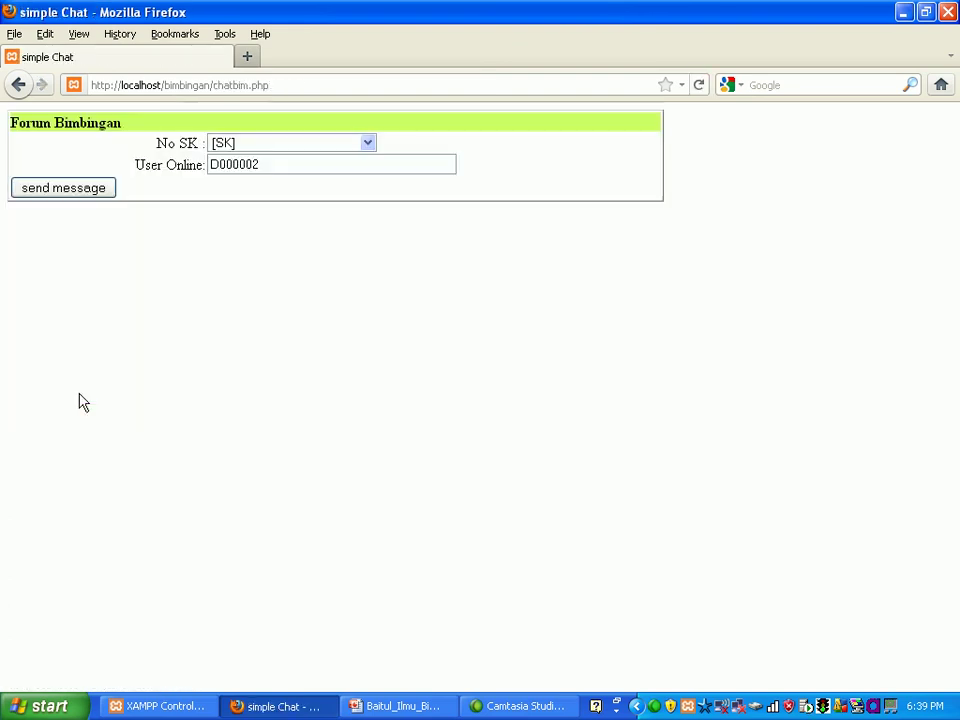
click(368, 145)
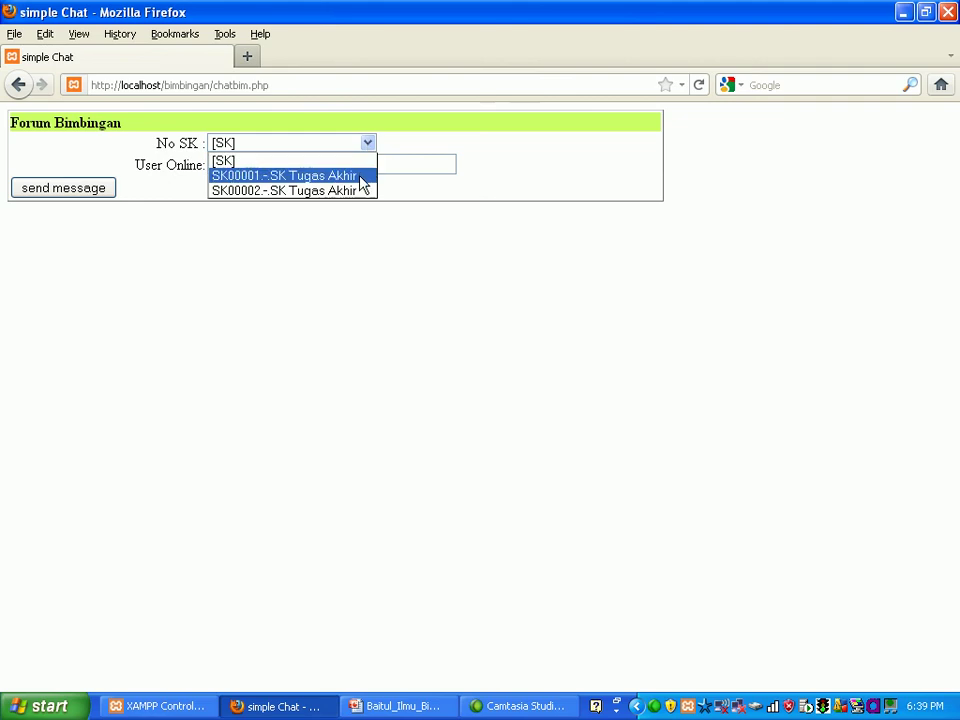
click(360, 191)
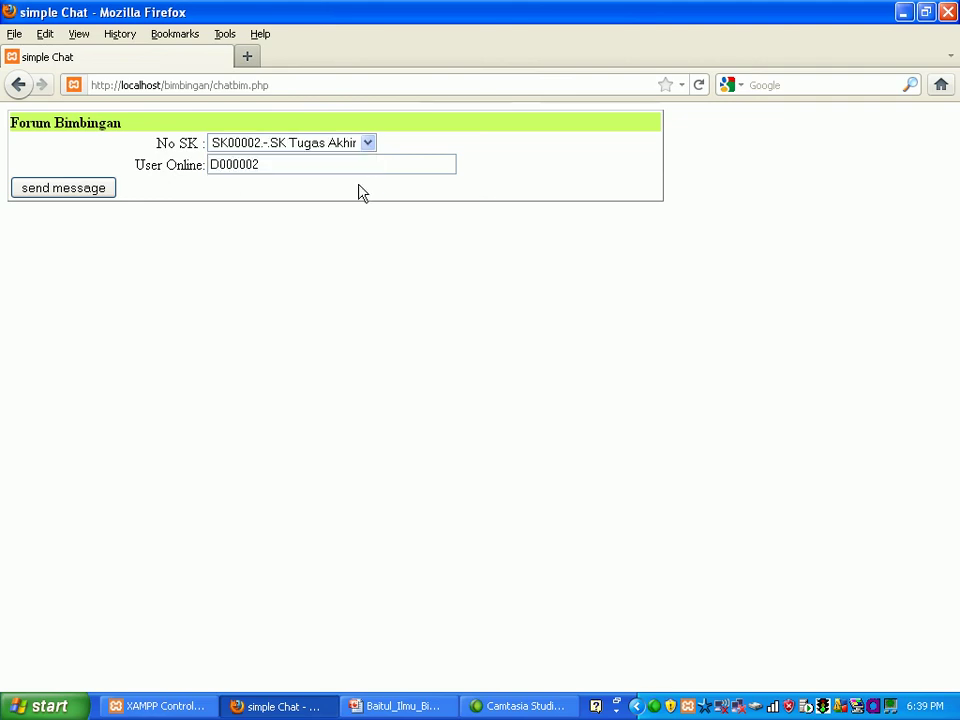
click(98, 193)
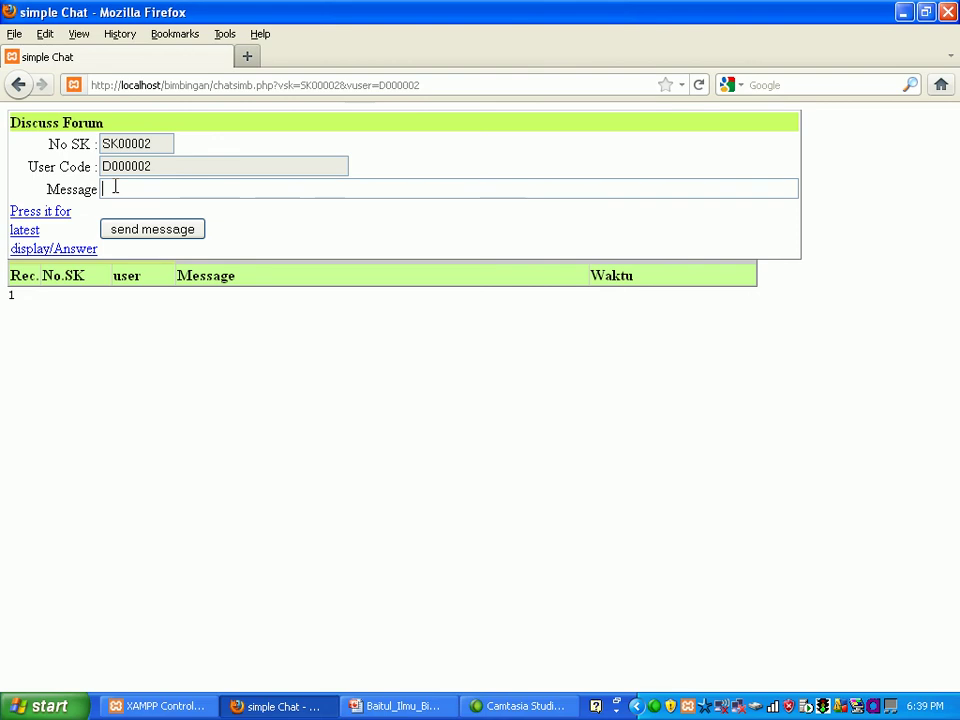
Step: Post 'Bagaimana dengan system mata uang perak? Zaman Nabi Muhamad SAW' to the forum
text(Bagaimana de)
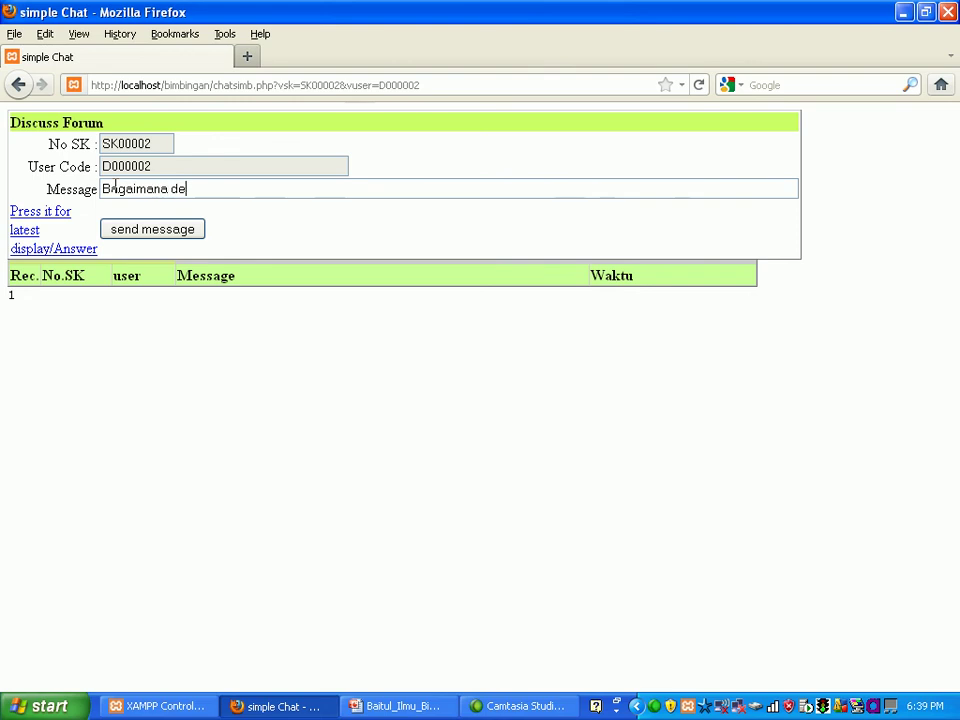
text(ngan system)
key(BackSpace)
key(BackSpace)
key(BackSpace)
key(BackSpace)
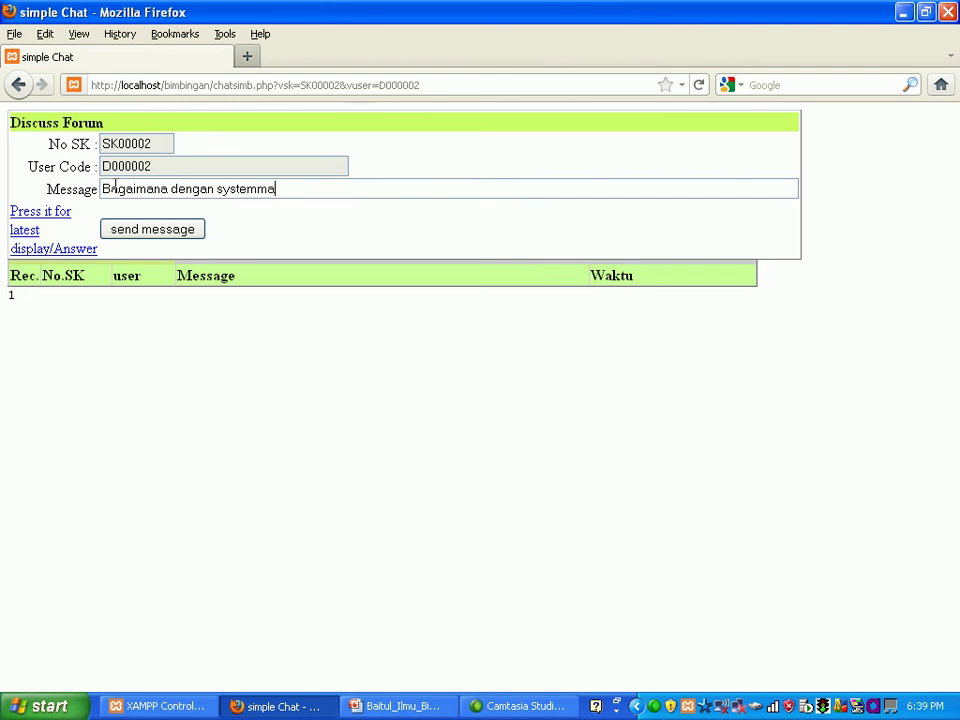
text(mata uangpe)
key(BackSpace)
key(BackSpace)
text(p)
key(BackSpace)
key(BackSpace)
key(BackSpace)
key(BackSpace)
key(BackSpace)
text(perak)
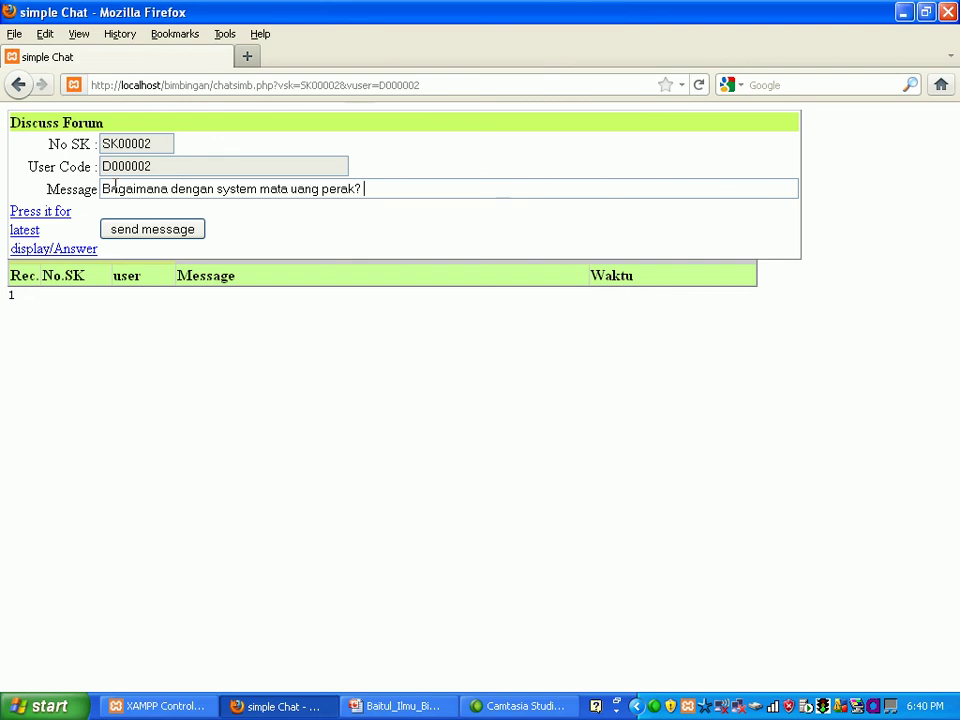
text(ZamanNa)
key(BackSpace)
key(BackSpace)
key(BackSpace)
key(BackSpace)
text(Nabi Muha)
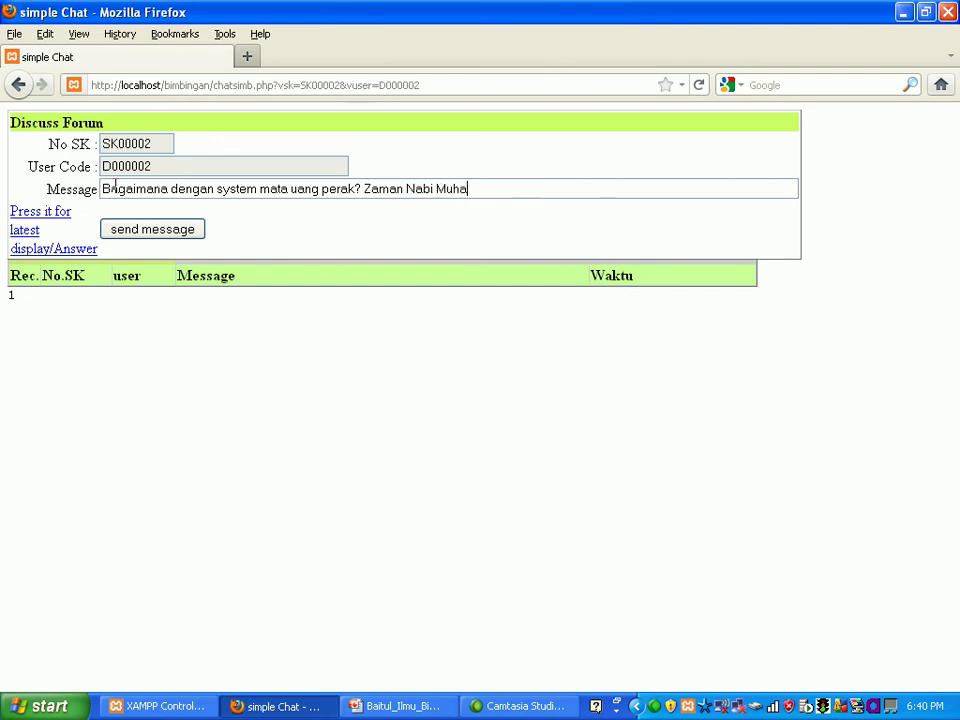
text(mad SAW)
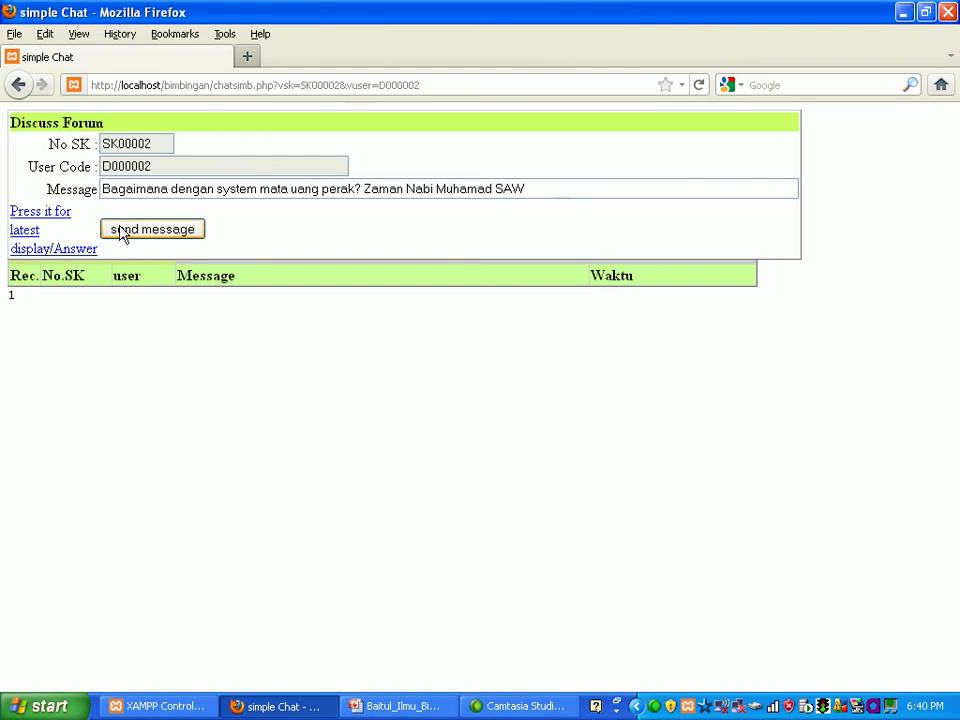
click(122, 228)
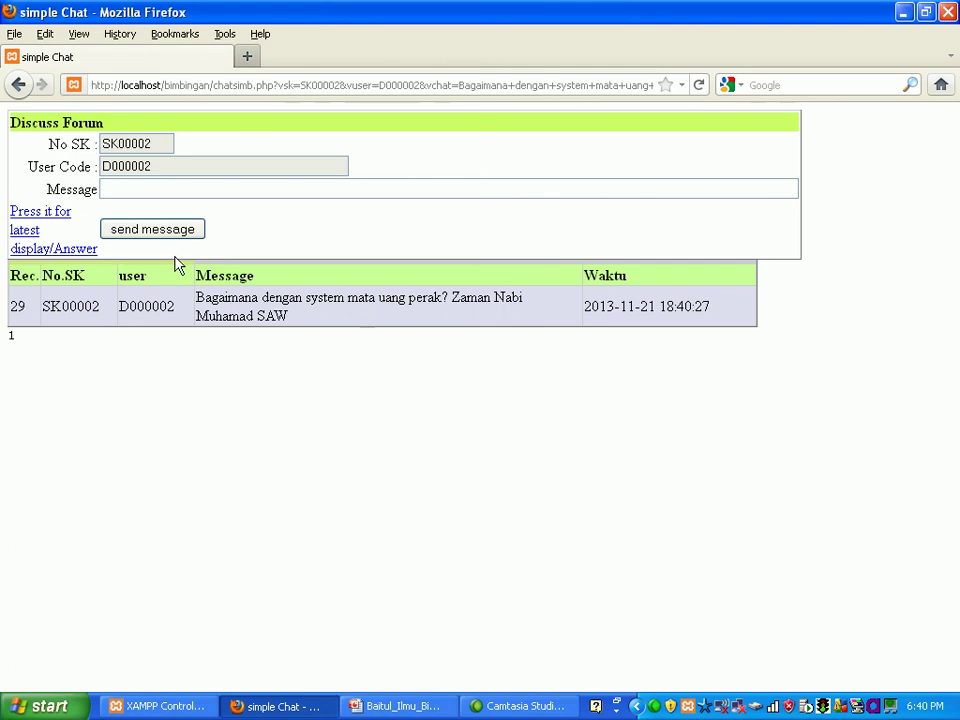
Step: Return to the main menu, look over the empty Email Sender form, then go back
click(19, 85)
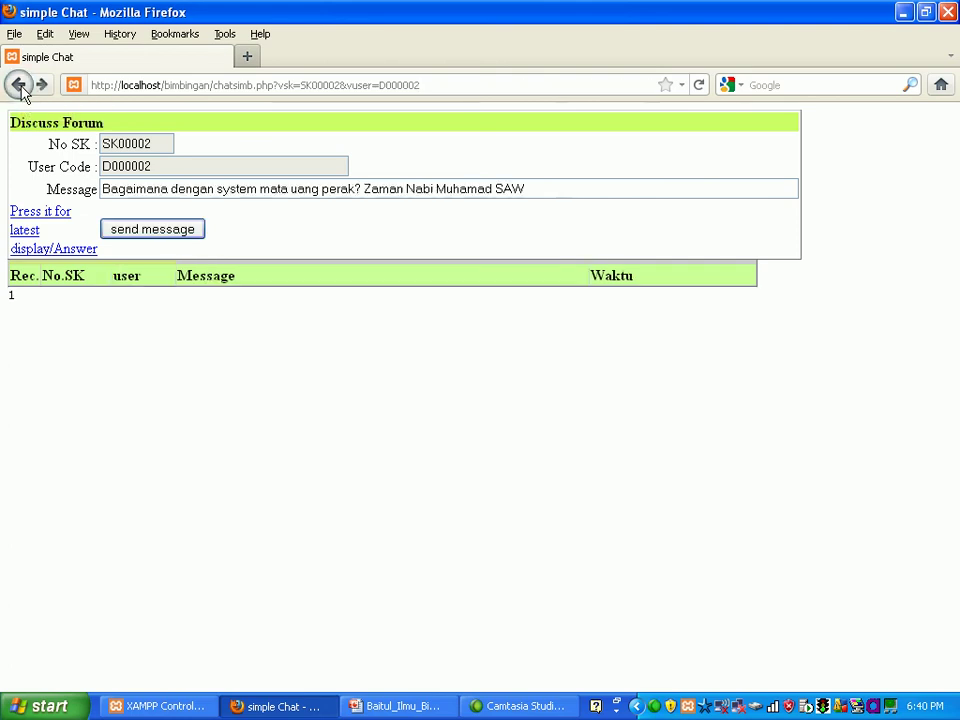
click(19, 85)
click(19, 85)
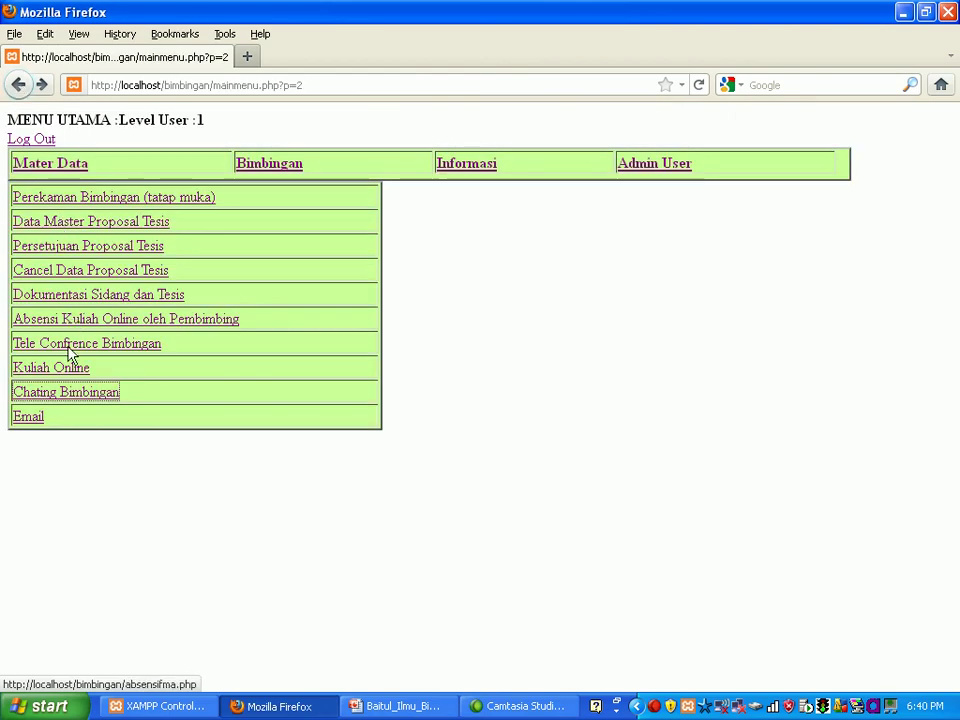
click(37, 419)
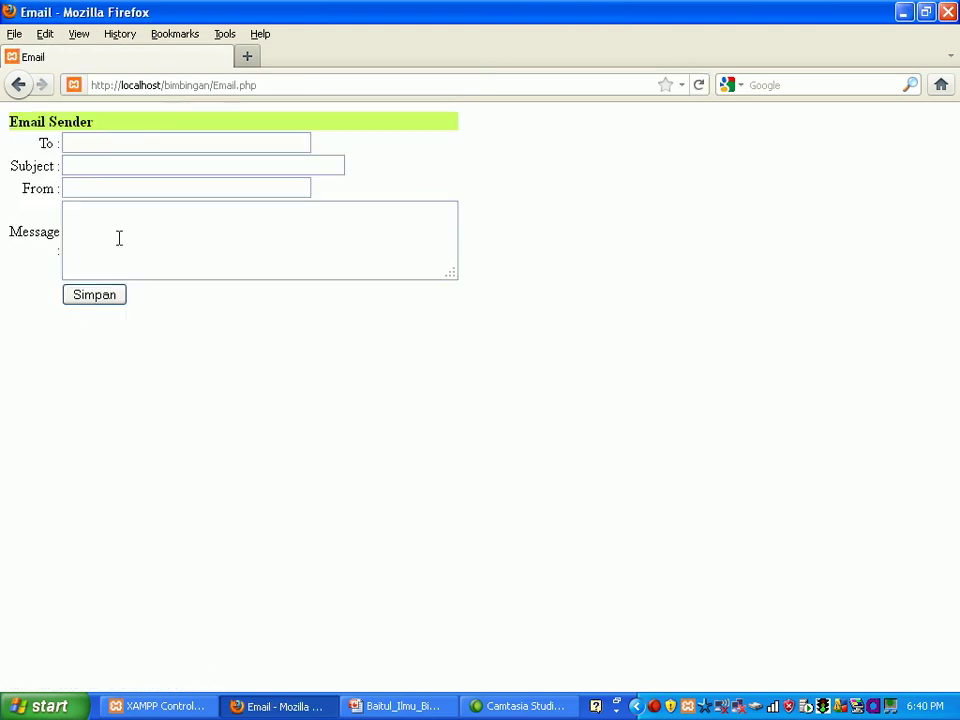
click(113, 163)
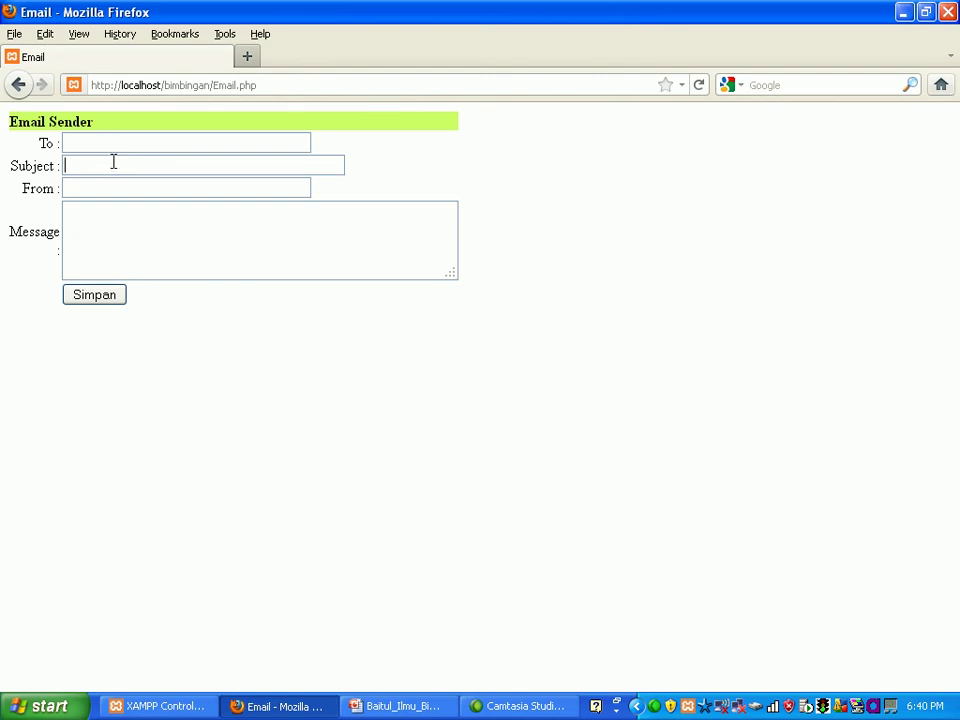
click(103, 222)
click(18, 85)
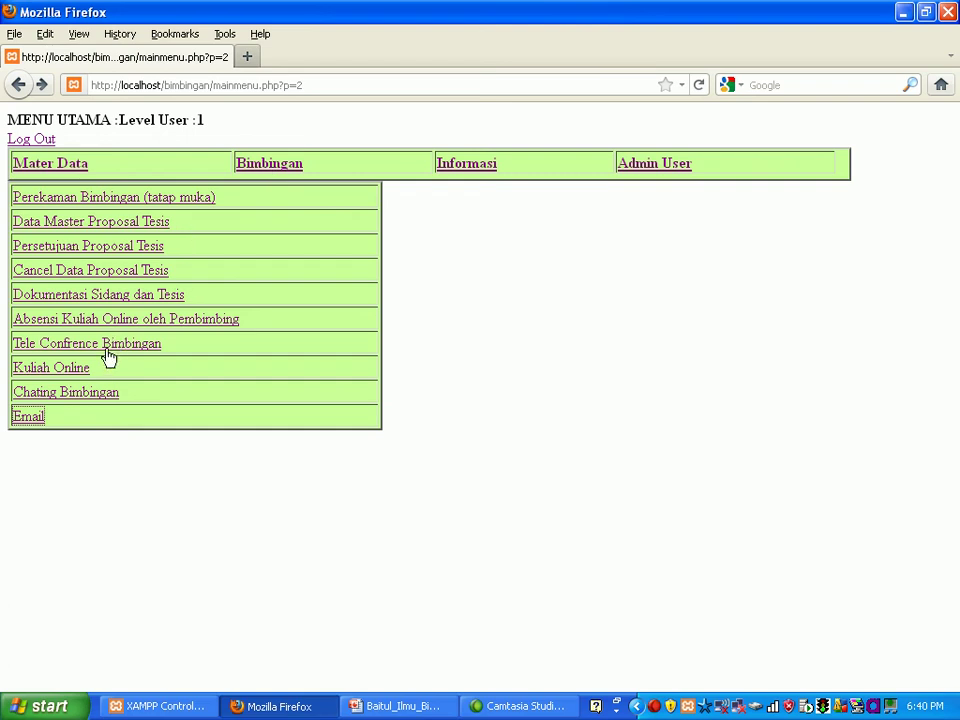
Step: Start a new defence documentation record for proposal T000002 dated 2005/01/01
click(101, 298)
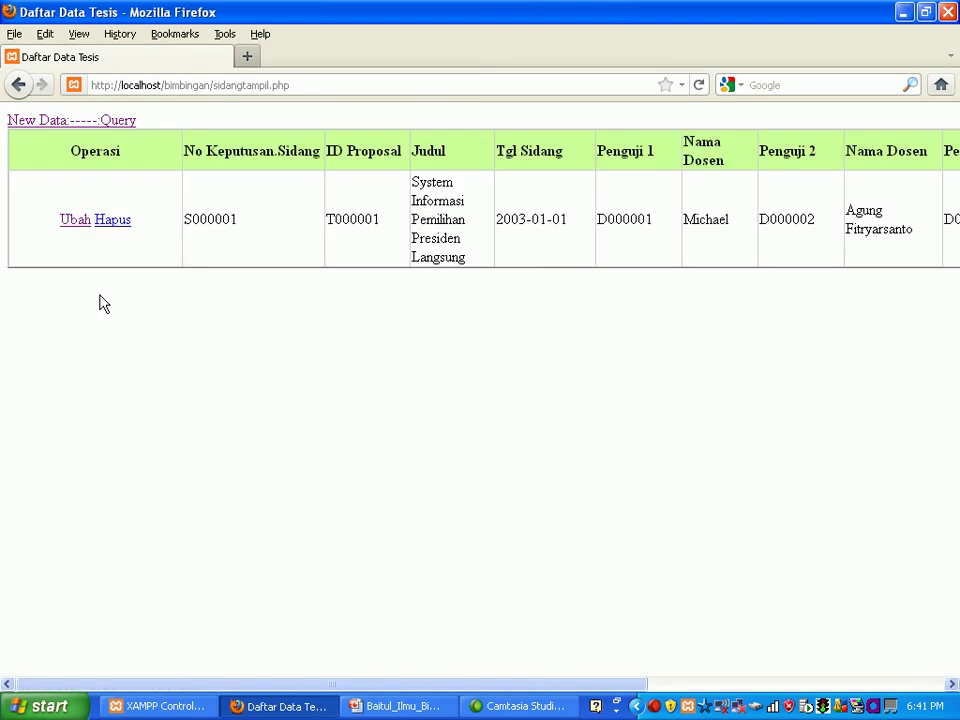
click(43, 122)
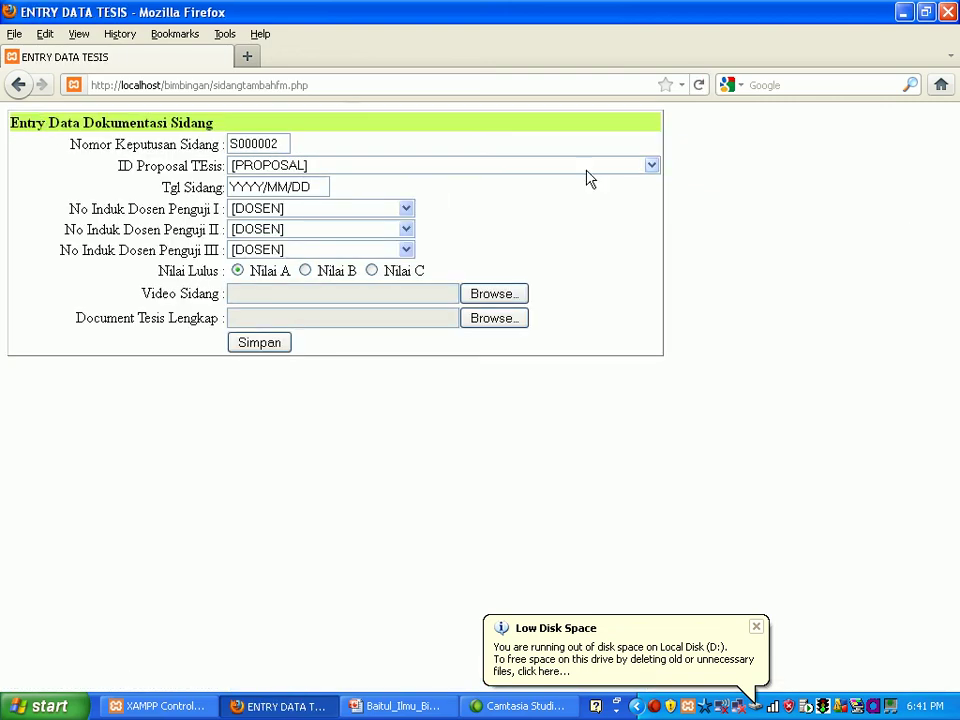
click(652, 166)
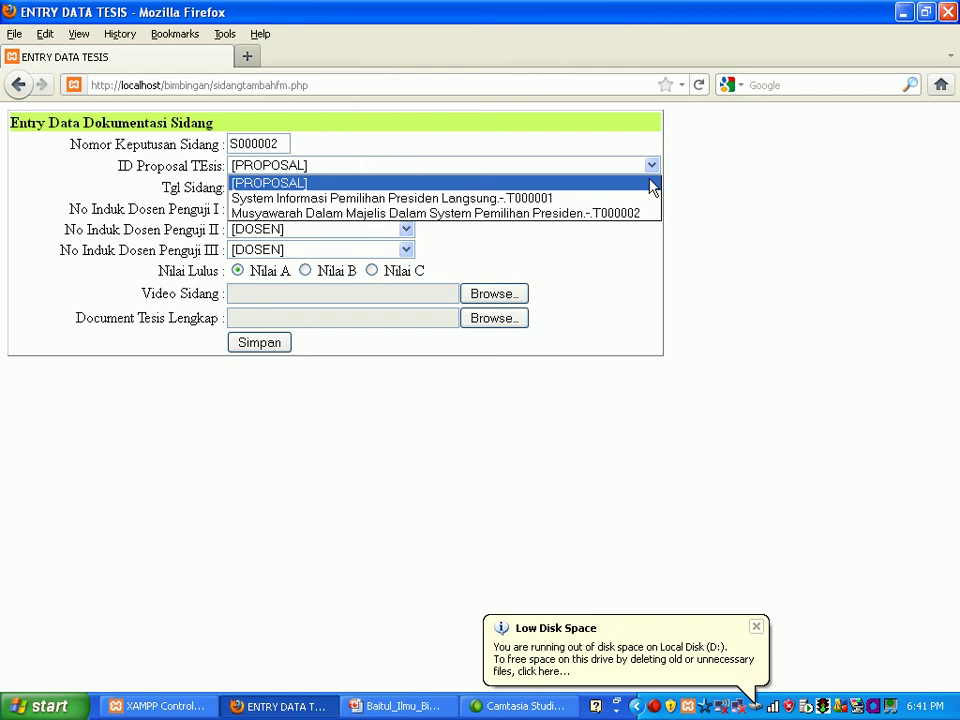
click(640, 215)
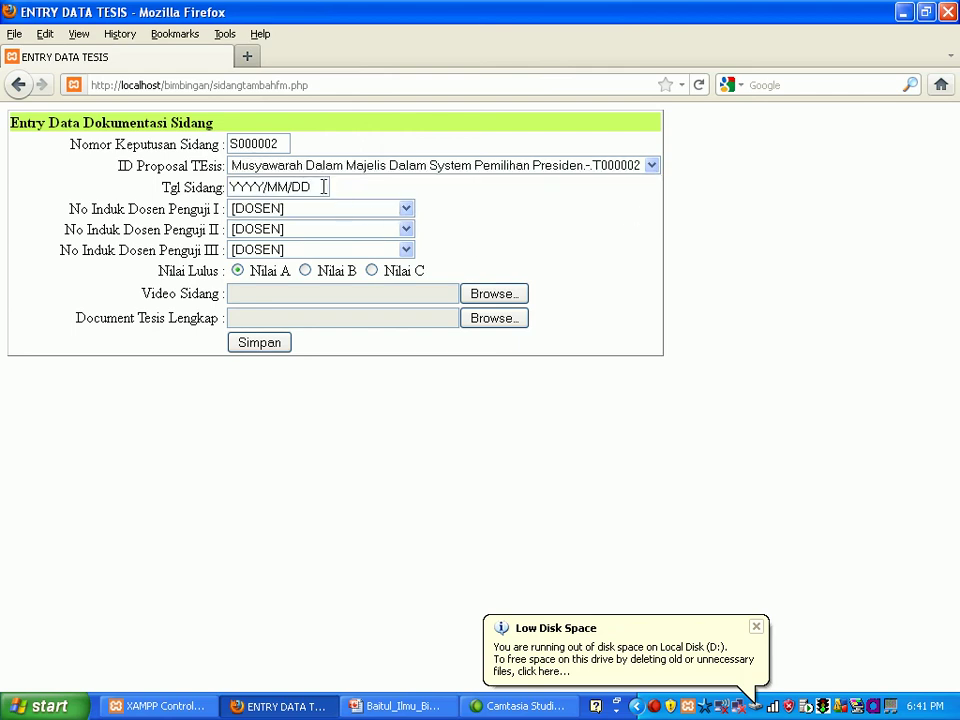
key(BackSpace)
key(BackSpace)
key(BackSpace)
key(BackSpace)
key(BackSpace)
key(BackSpace)
key(BackSpace)
key(BackSpace)
key(BackSpace)
text(2)
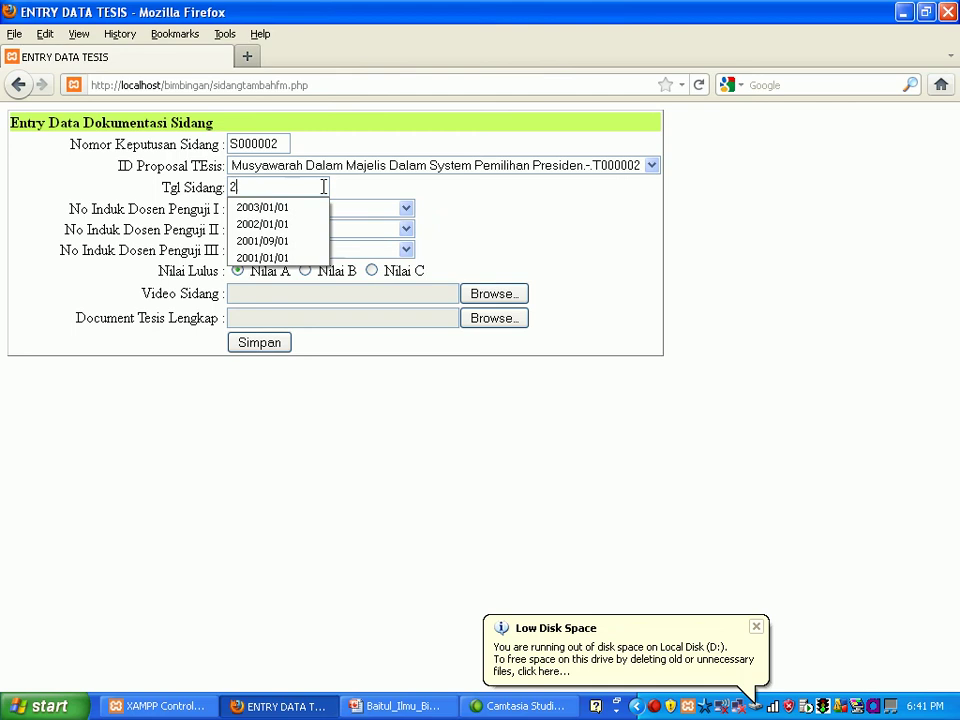
text(005/01/01)
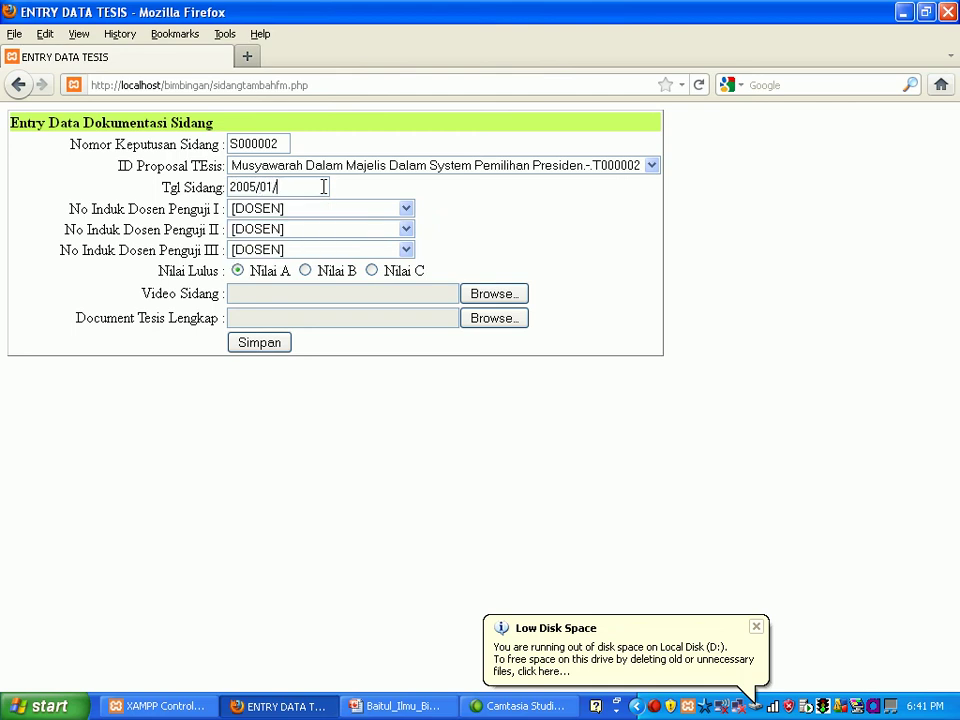
Step: Choose examiners D000001, D000002 and D000004
click(406, 212)
click(407, 229)
click(406, 209)
click(399, 244)
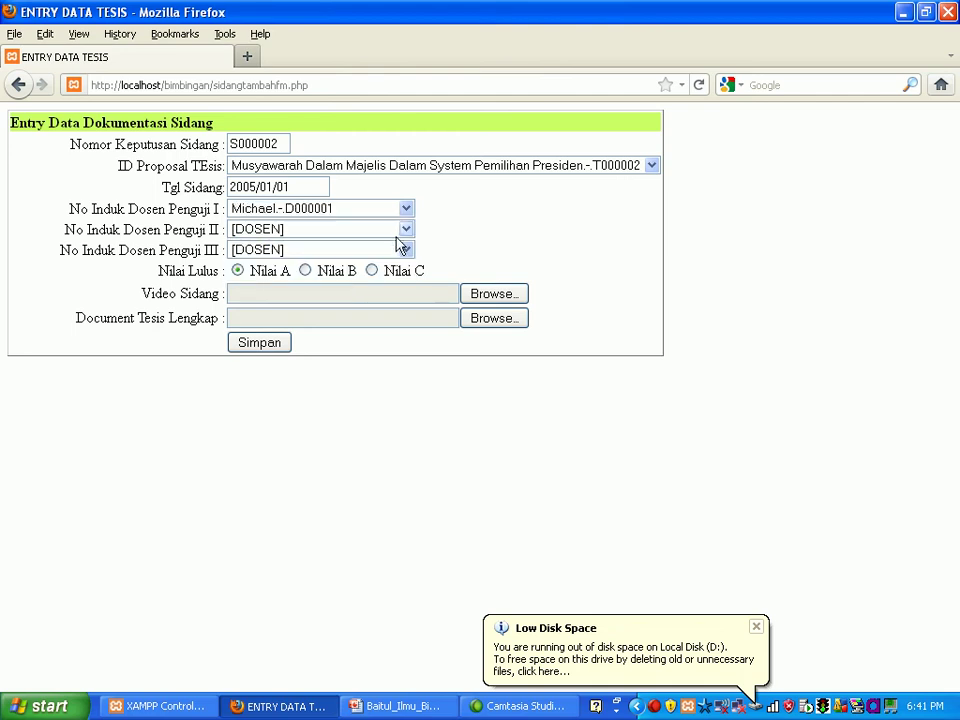
click(406, 233)
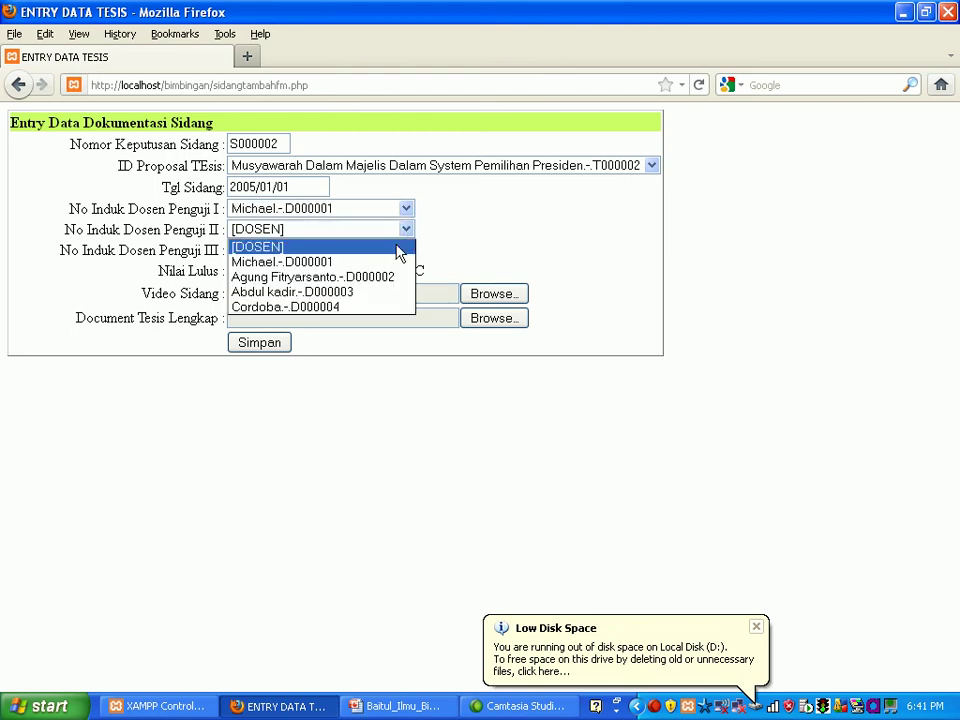
click(383, 276)
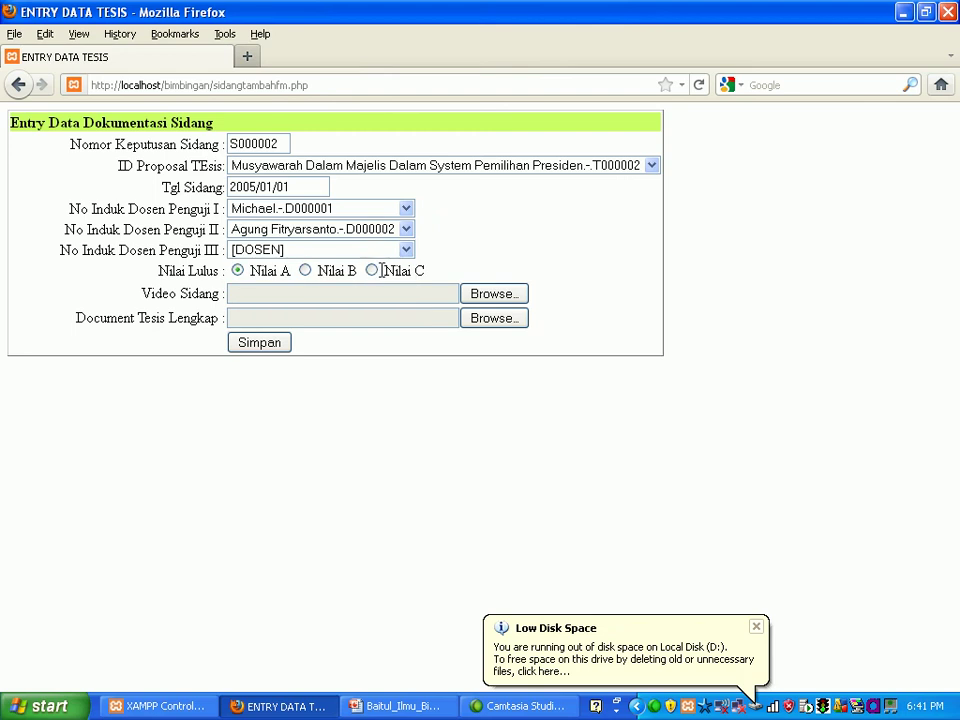
click(406, 250)
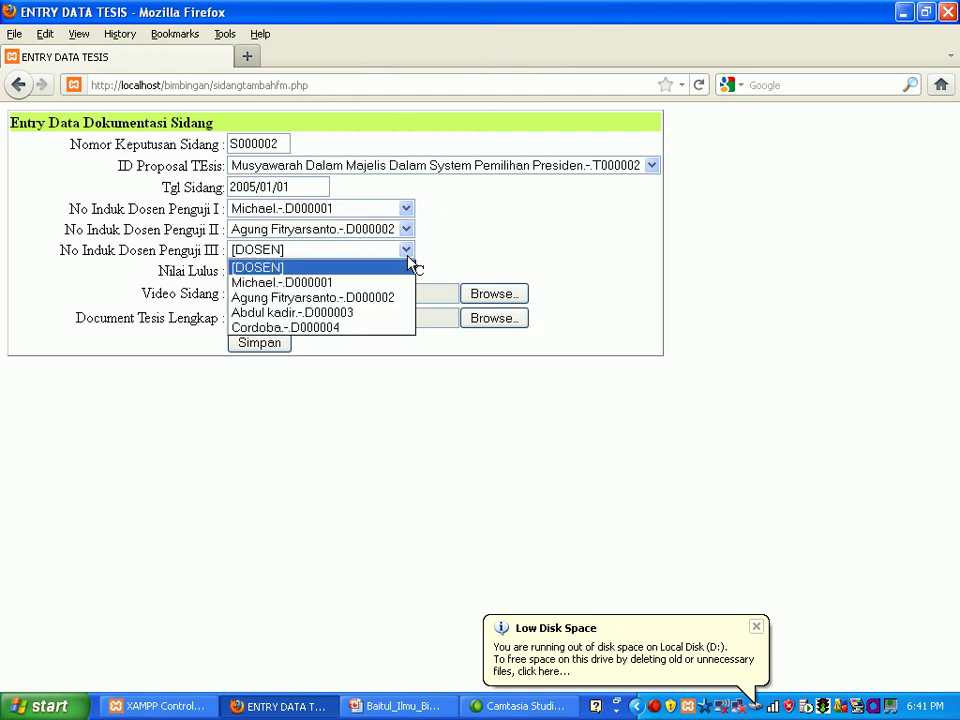
click(388, 328)
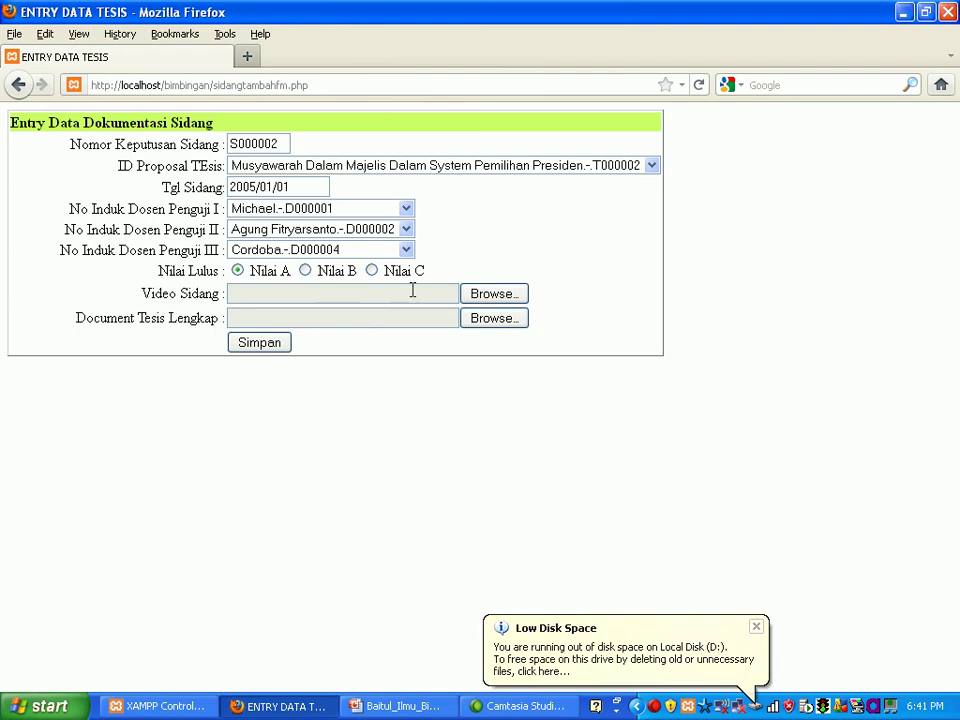
Step: Attach MoslemInsurance from the bimbingan/sidang folder as the defence video
click(480, 296)
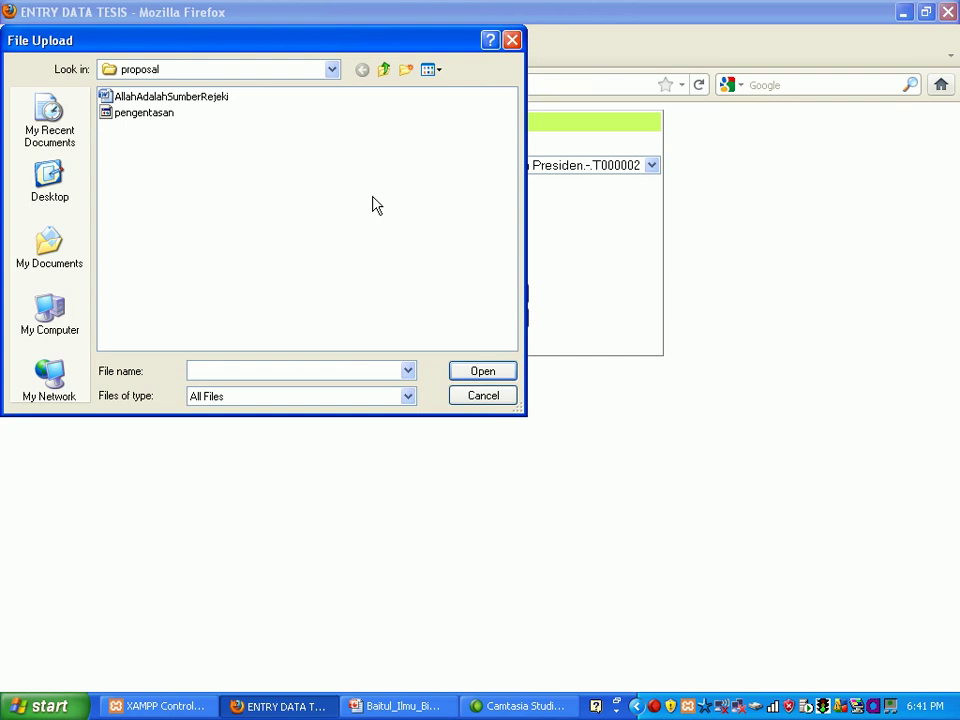
click(332, 75)
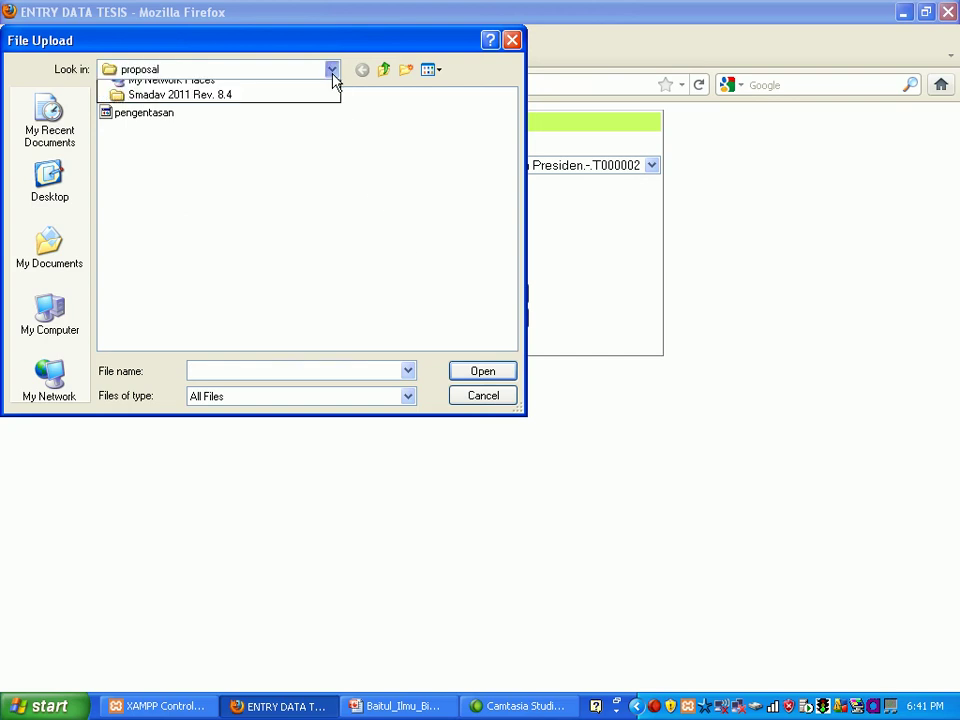
click(242, 210)
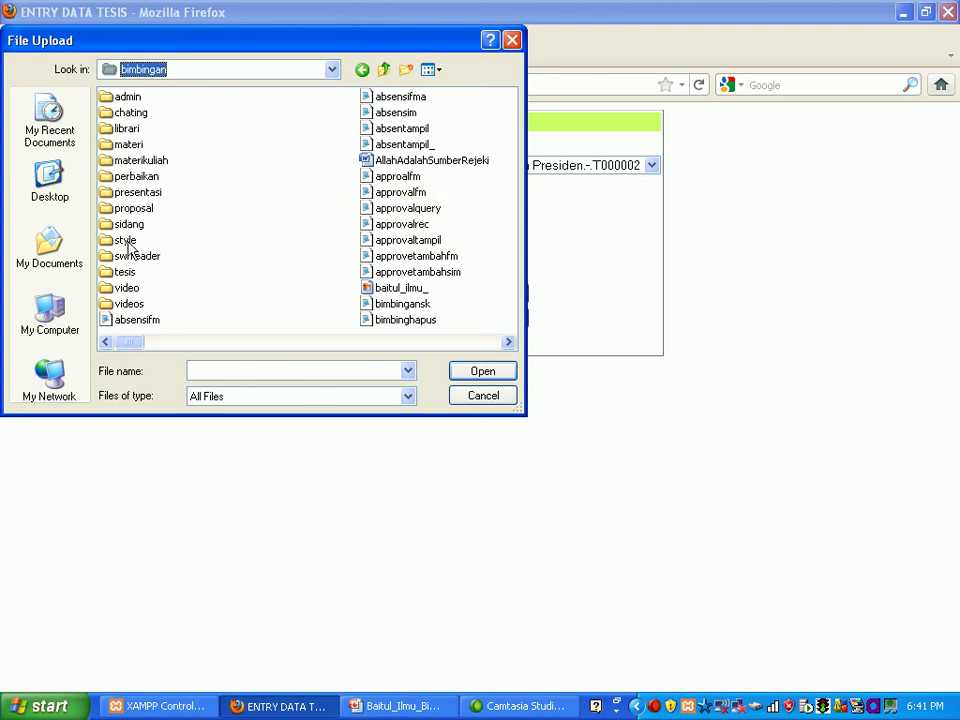
double_click(130, 224)
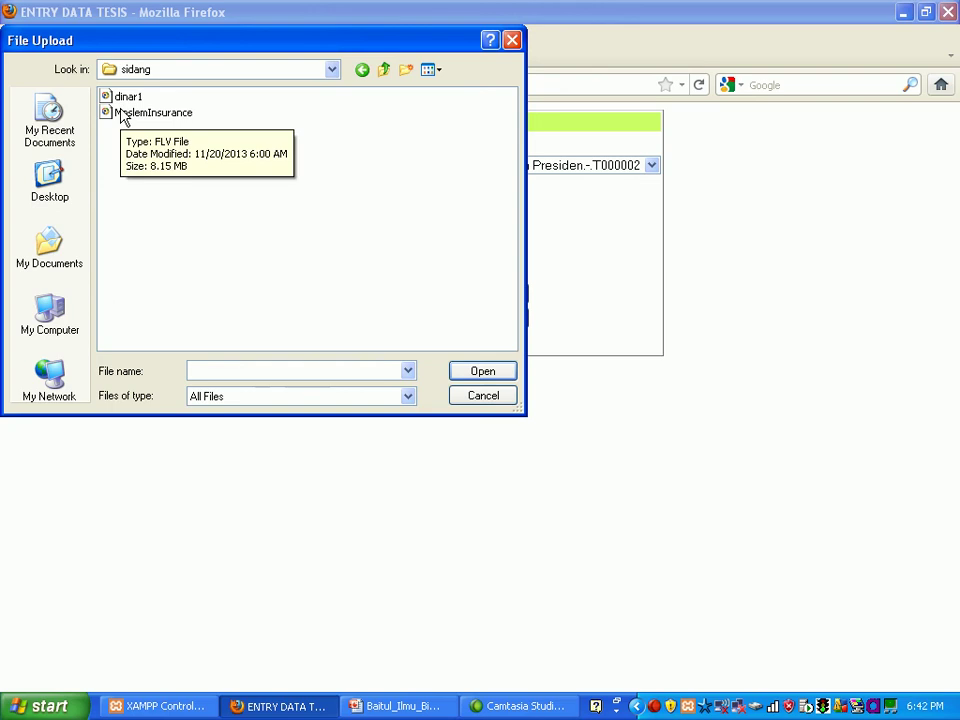
double_click(122, 113)
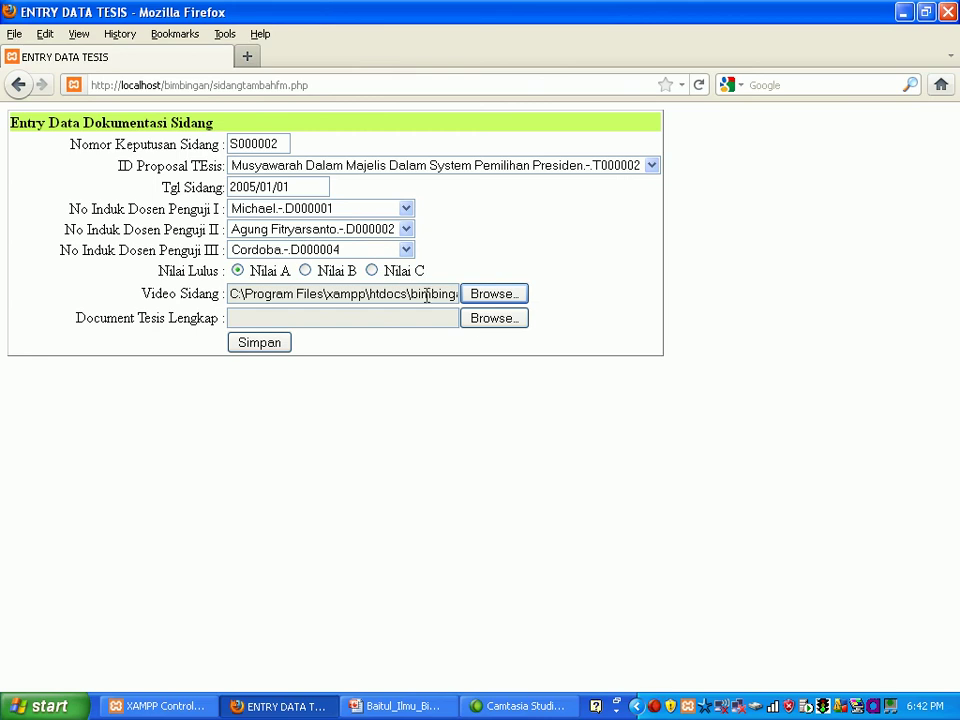
Step: Attach pengentasan from the bimbingan/proposal folder as the complete thesis and save the record
click(505, 319)
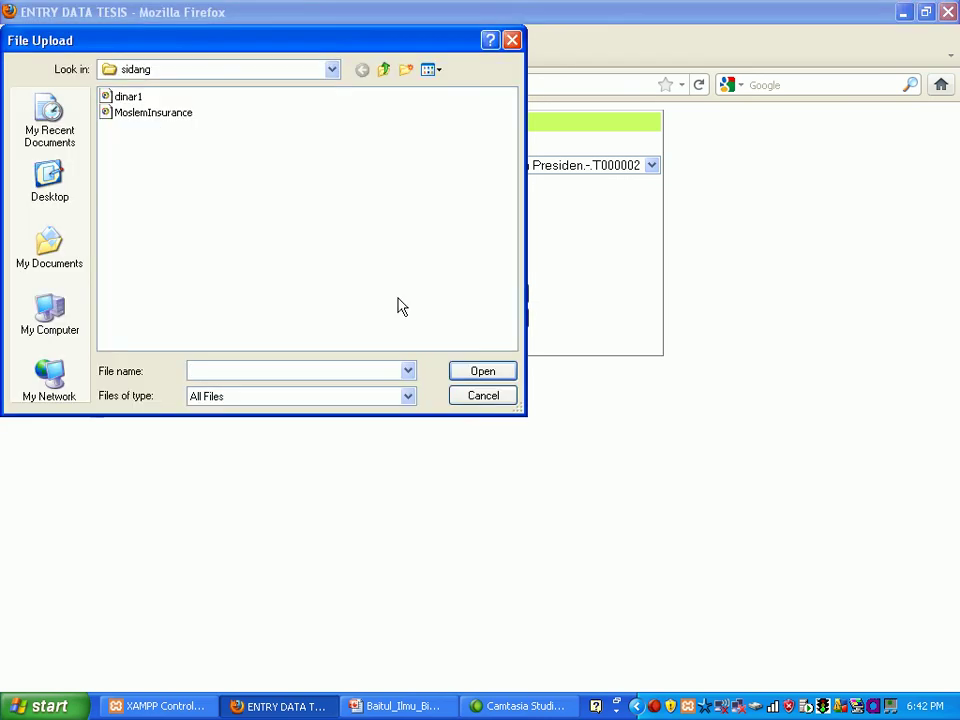
click(332, 74)
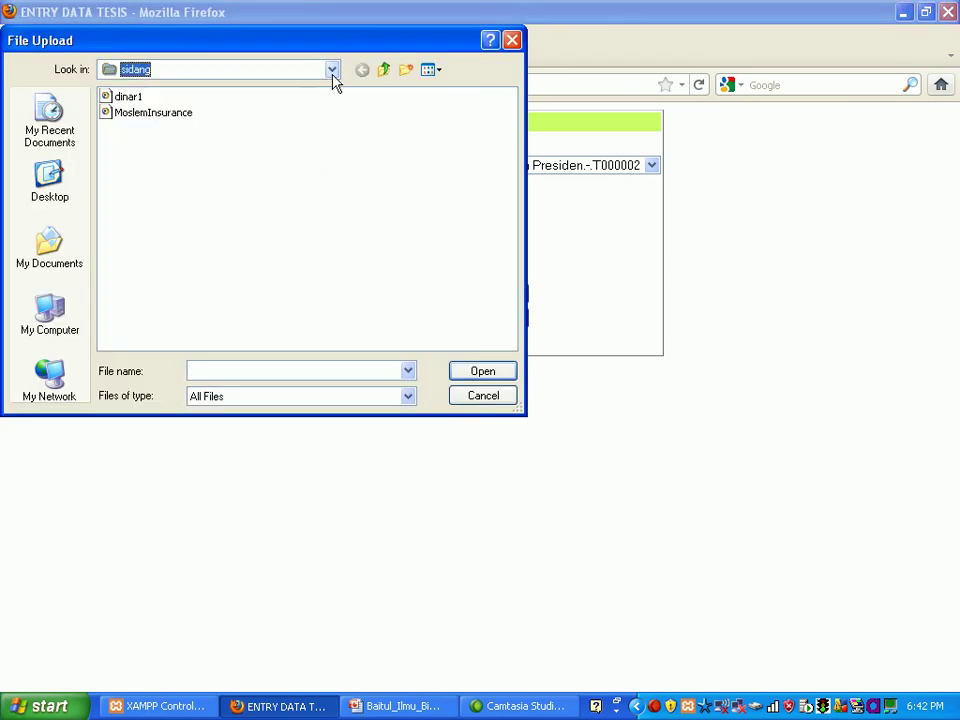
click(333, 72)
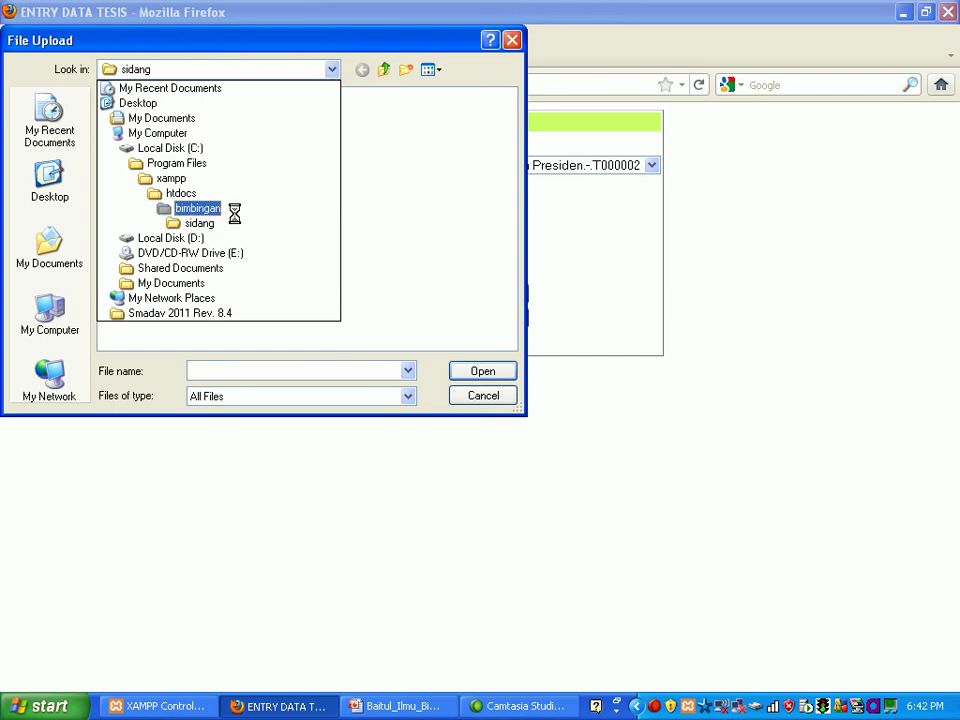
click(234, 213)
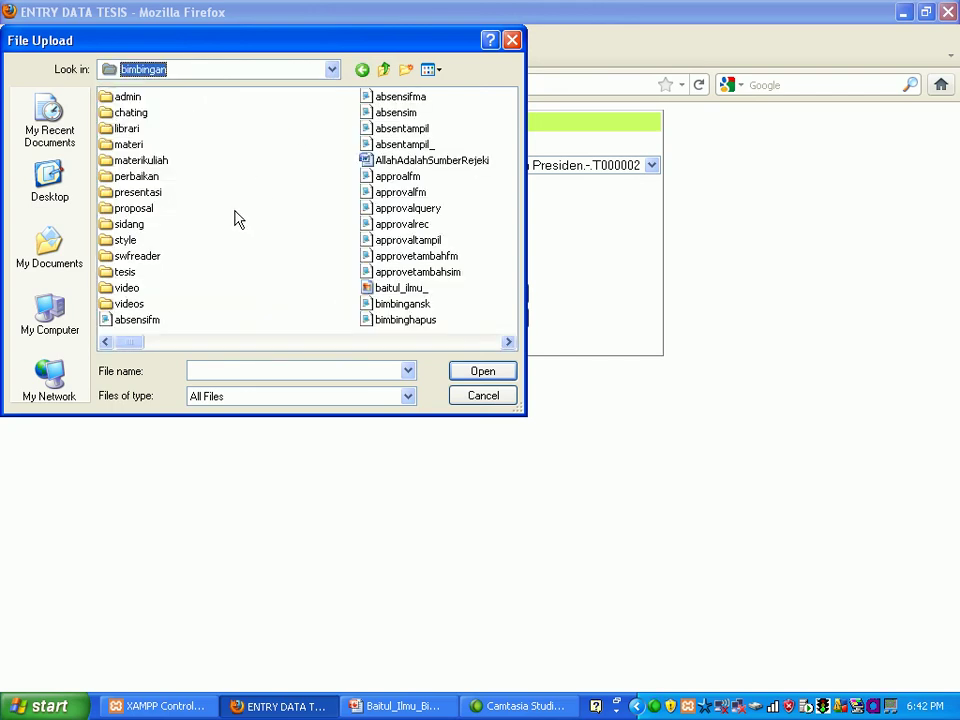
double_click(136, 208)
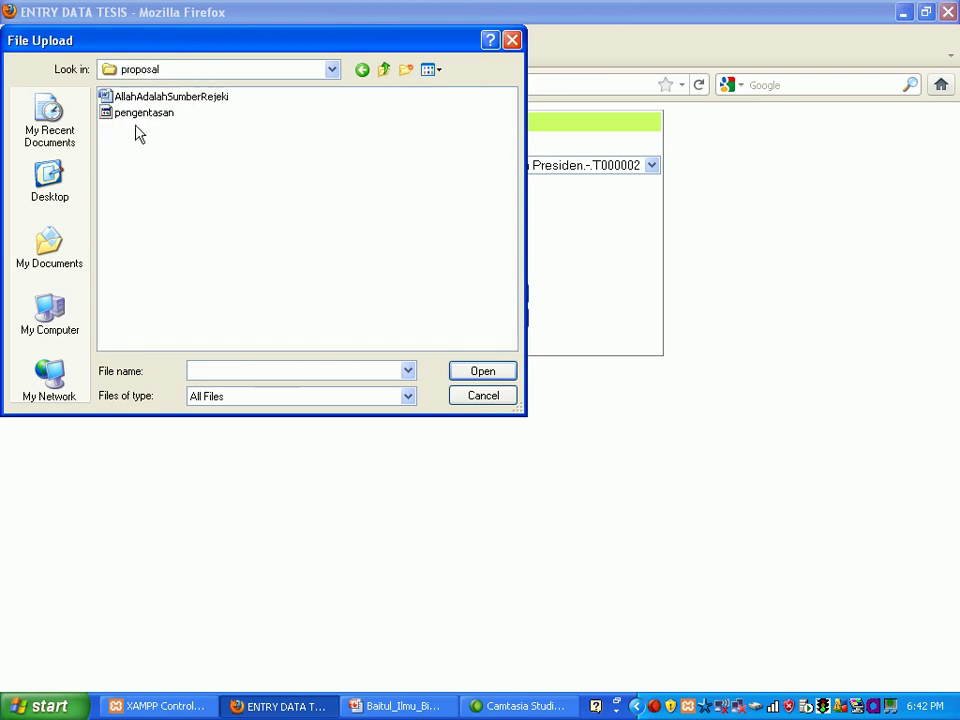
double_click(135, 113)
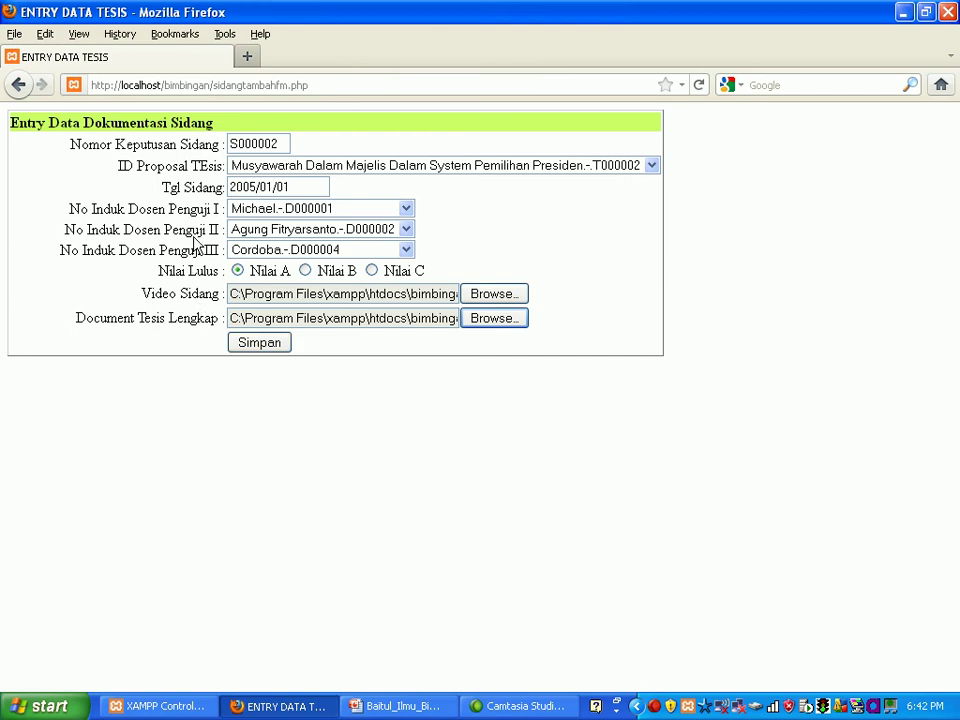
click(259, 343)
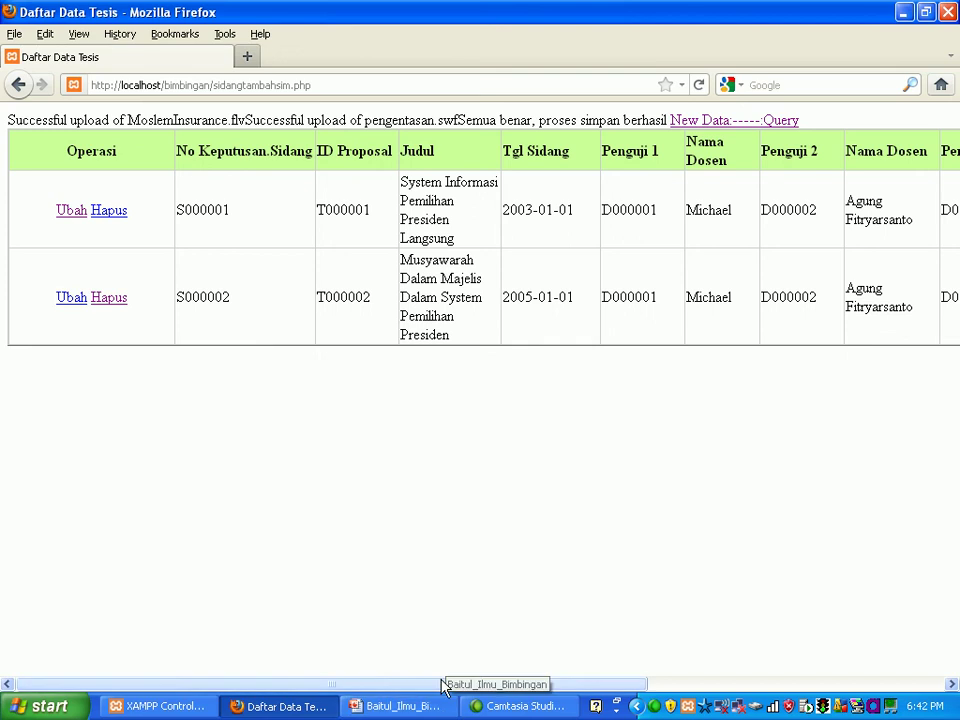
drag(443, 688, 408, 683)
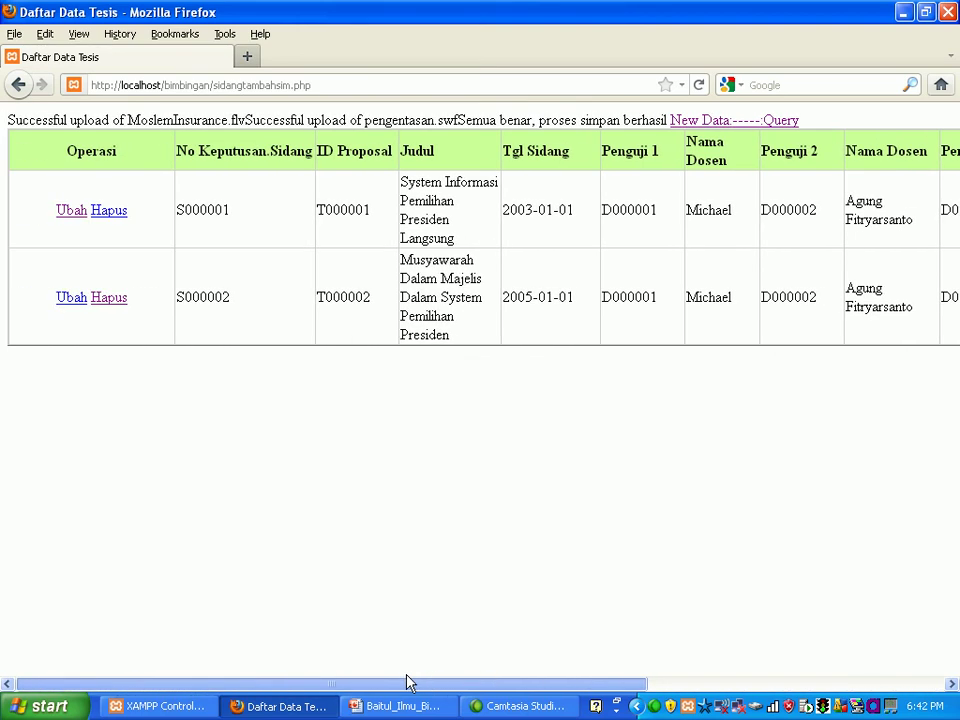
click(17, 88)
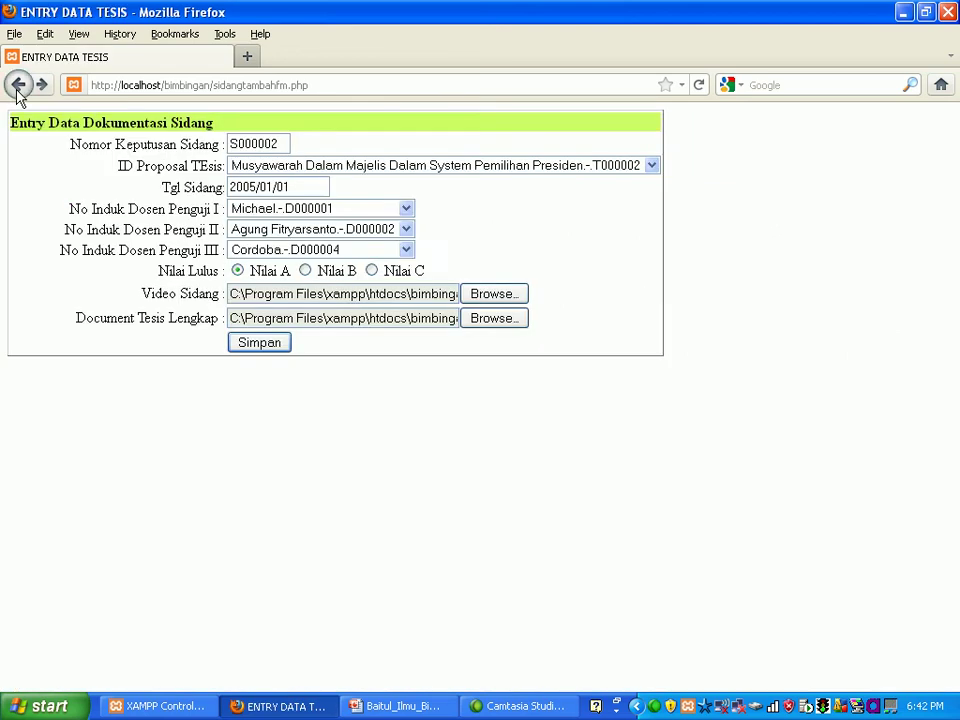
click(17, 88)
click(17, 88)
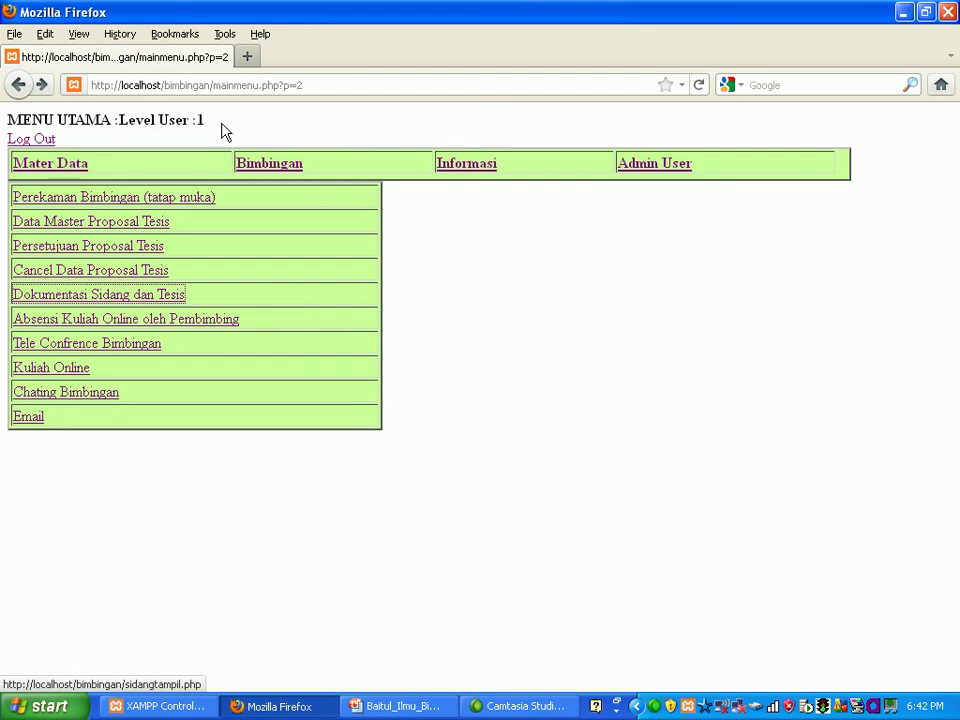
click(450, 168)
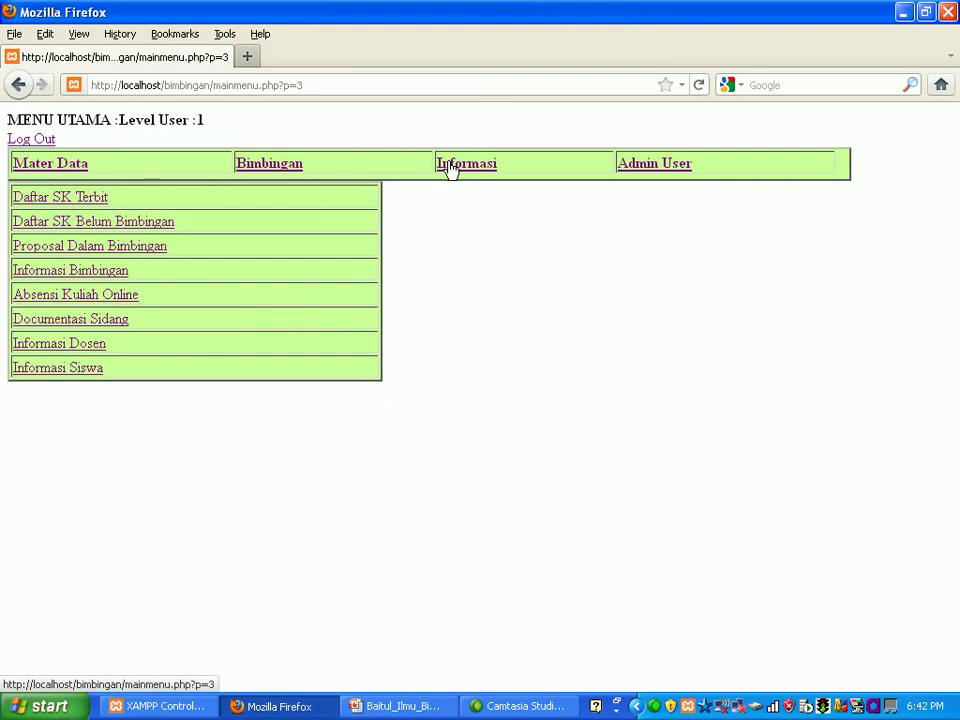
click(86, 199)
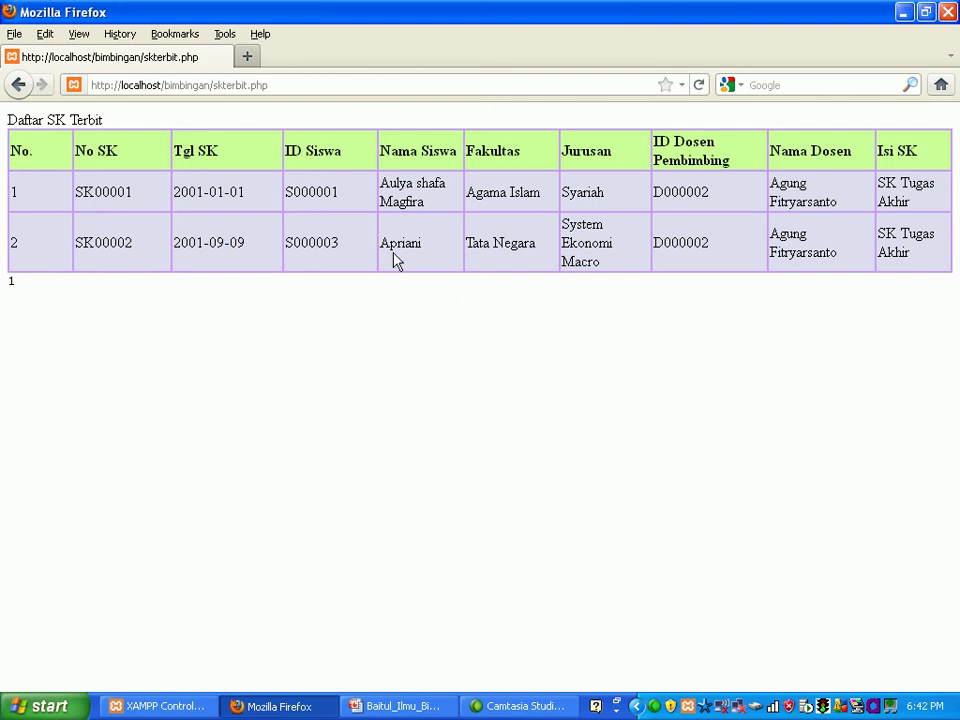
click(21, 93)
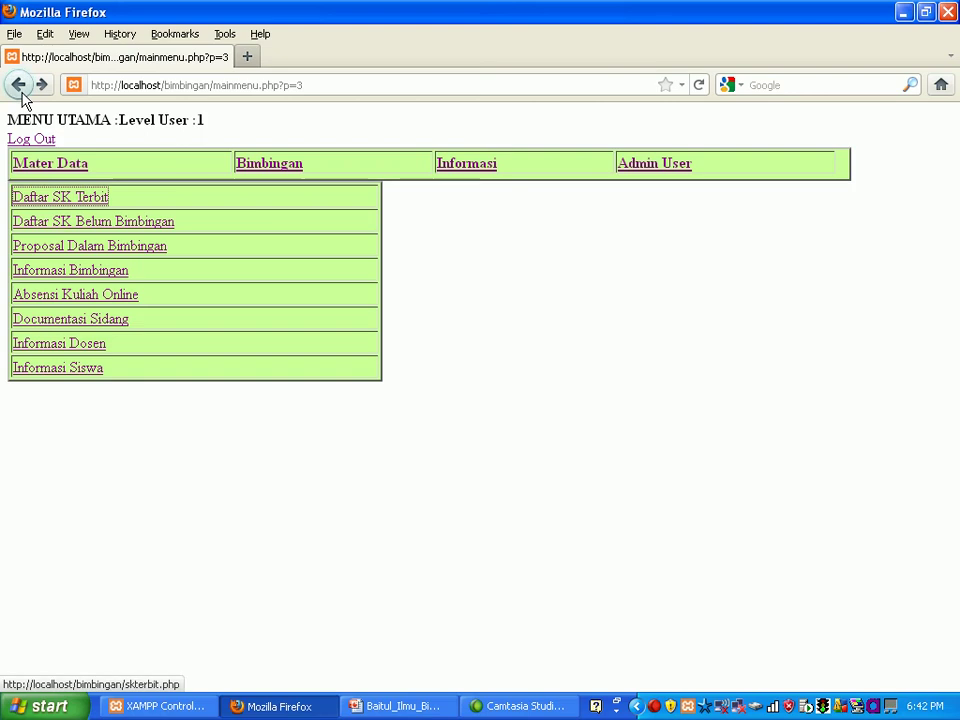
click(61, 223)
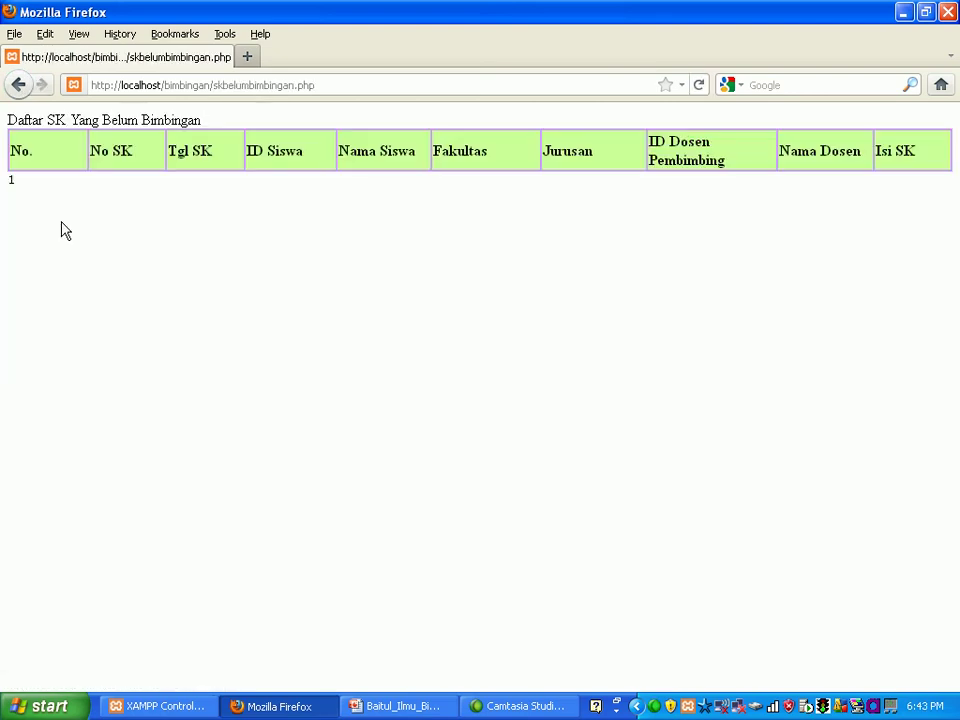
click(17, 92)
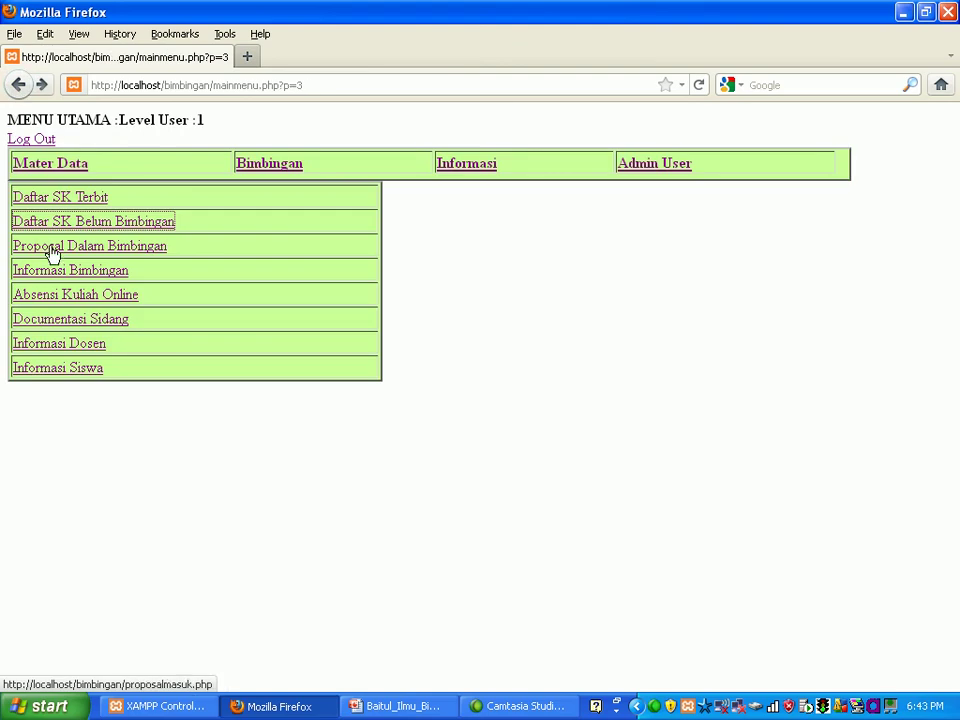
click(52, 252)
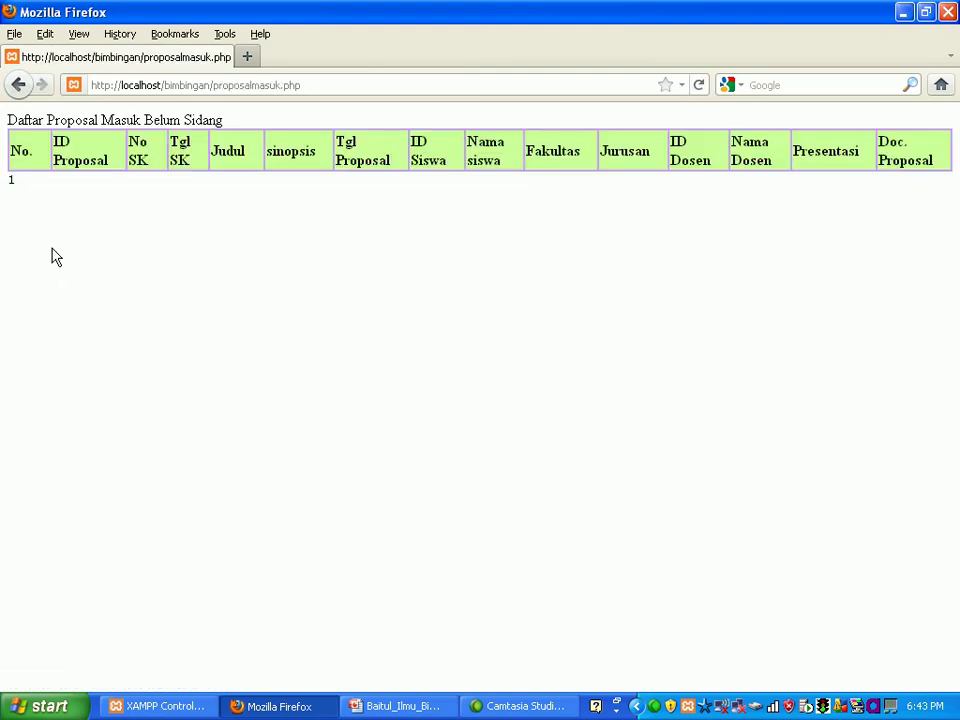
click(20, 96)
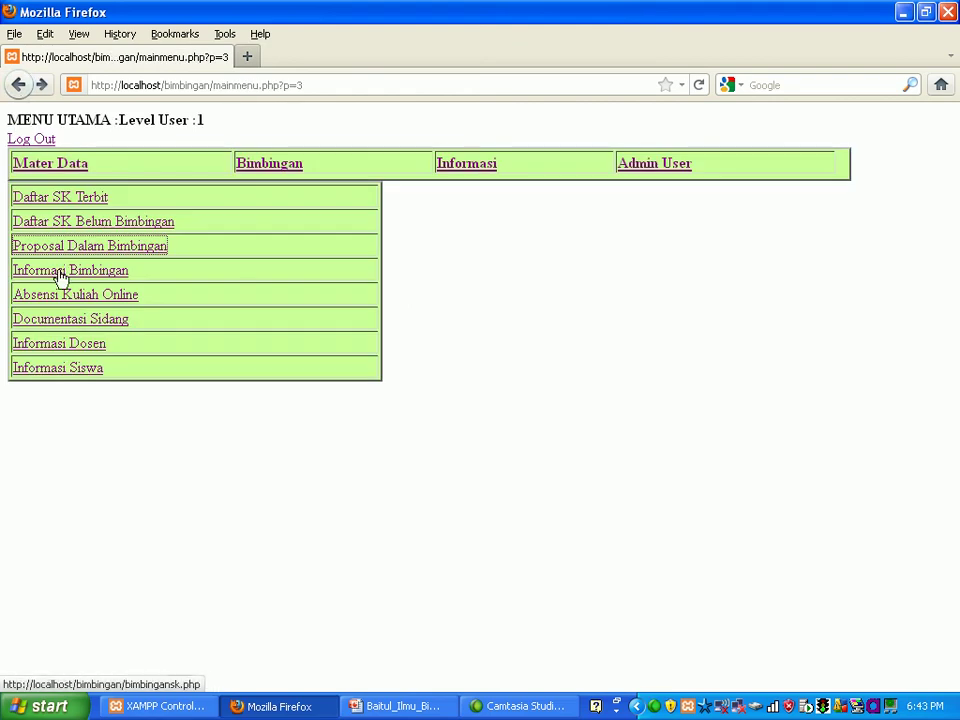
click(61, 272)
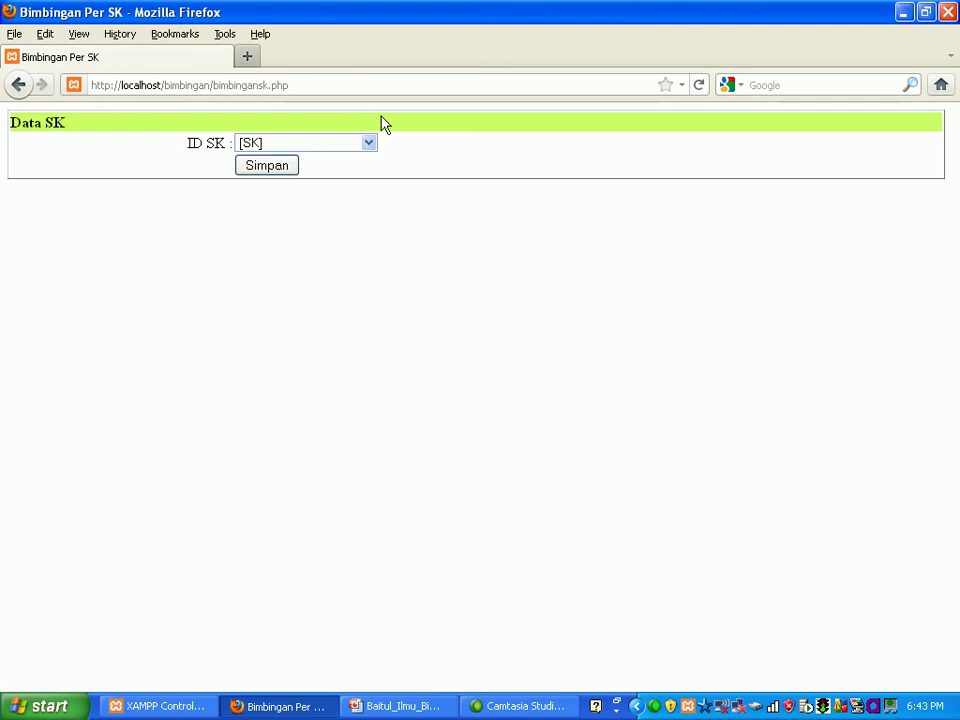
click(368, 144)
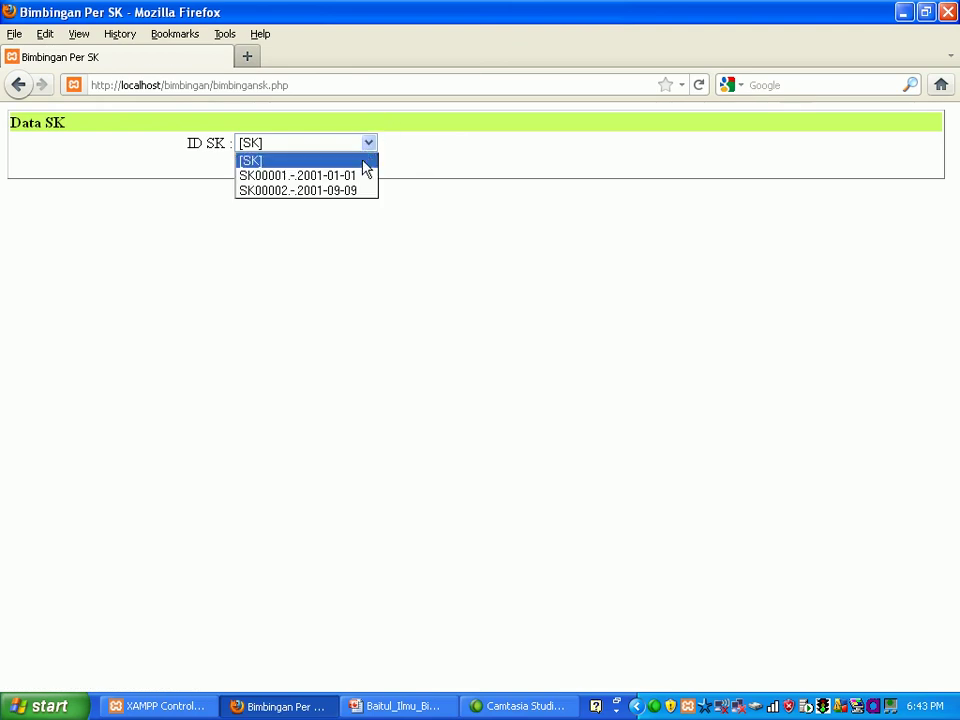
click(356, 190)
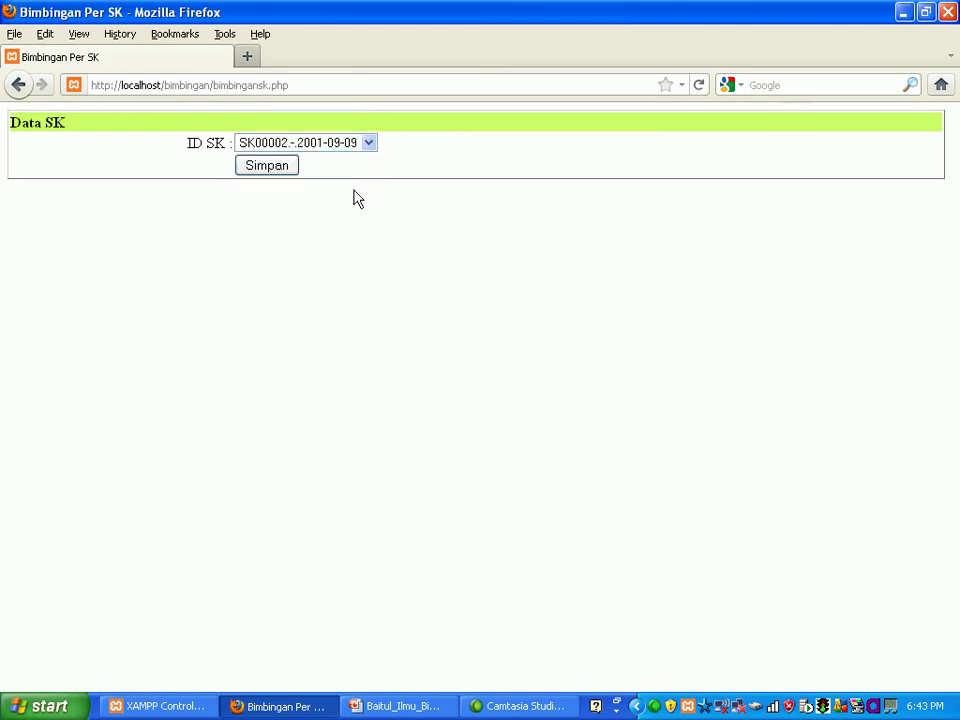
click(283, 170)
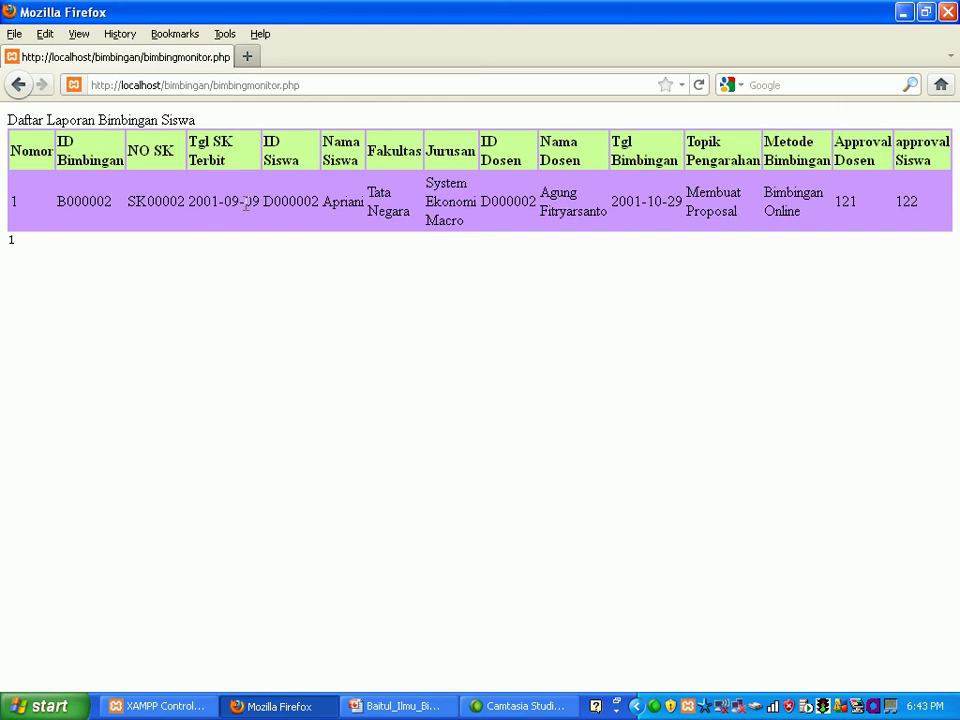
click(19, 86)
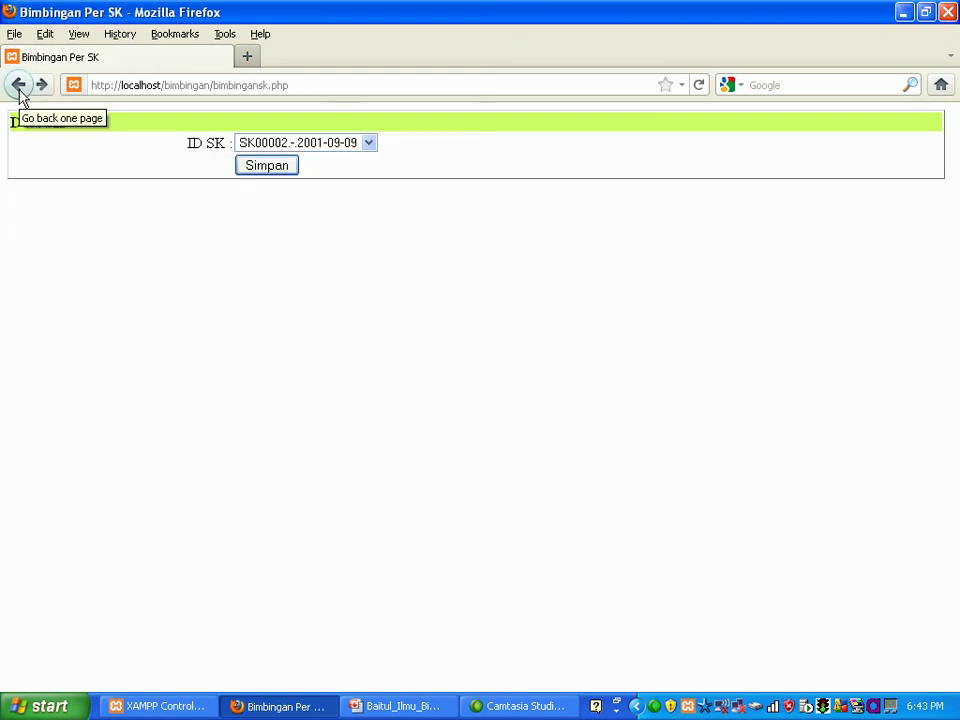
click(19, 88)
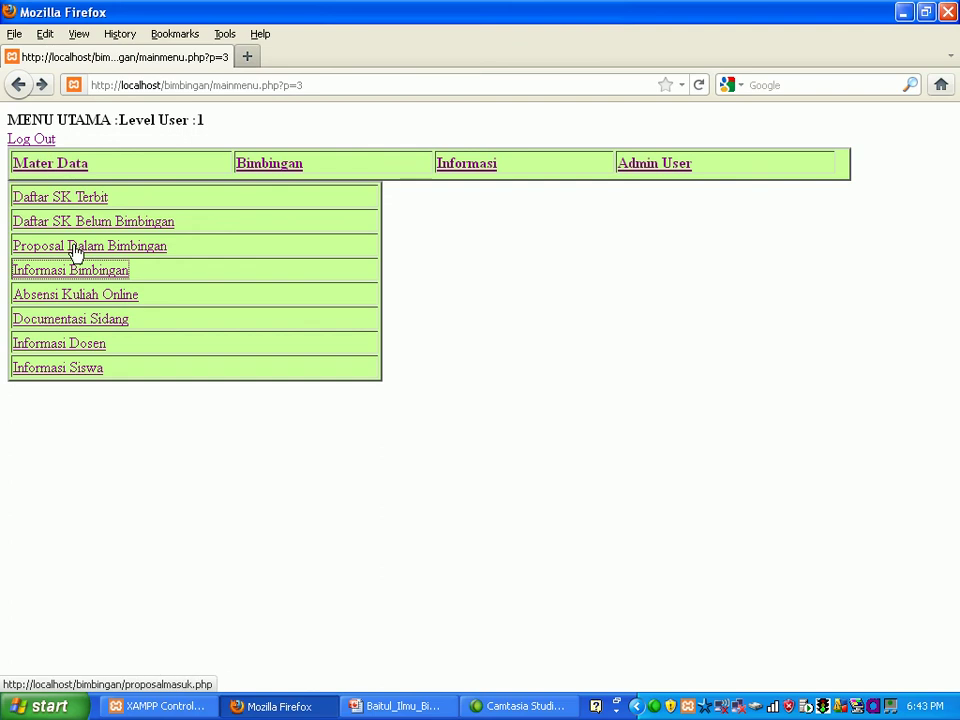
click(77, 303)
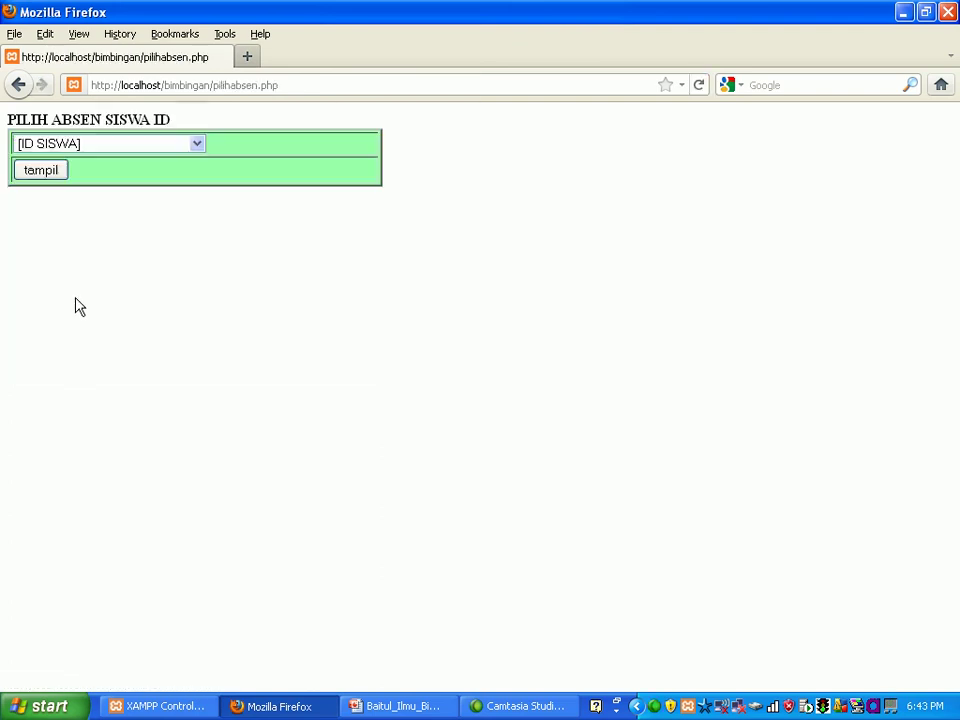
click(197, 146)
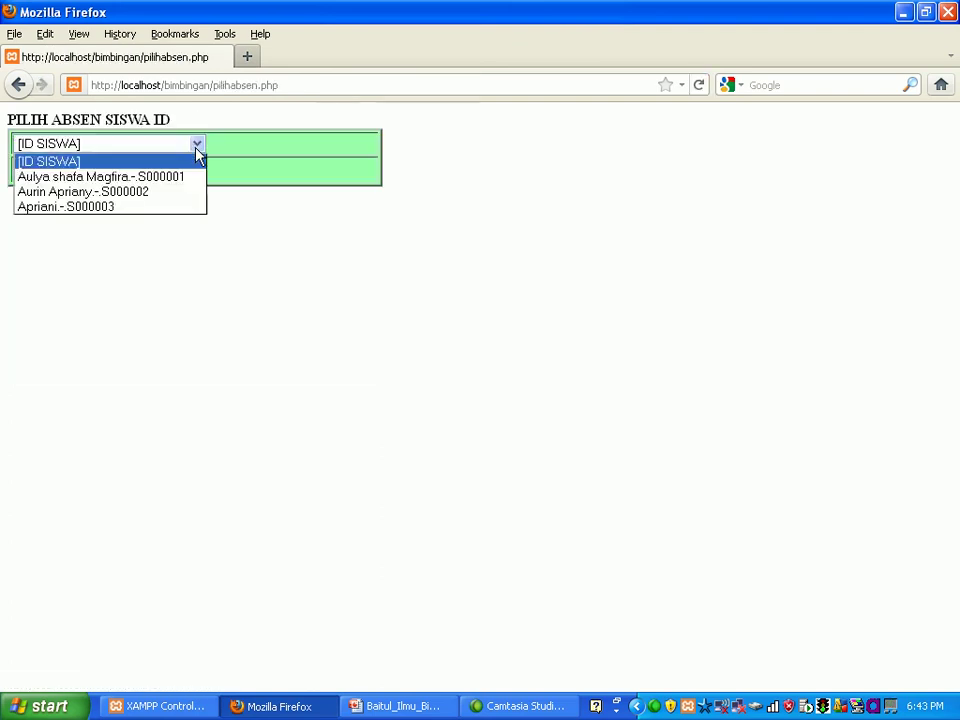
click(165, 209)
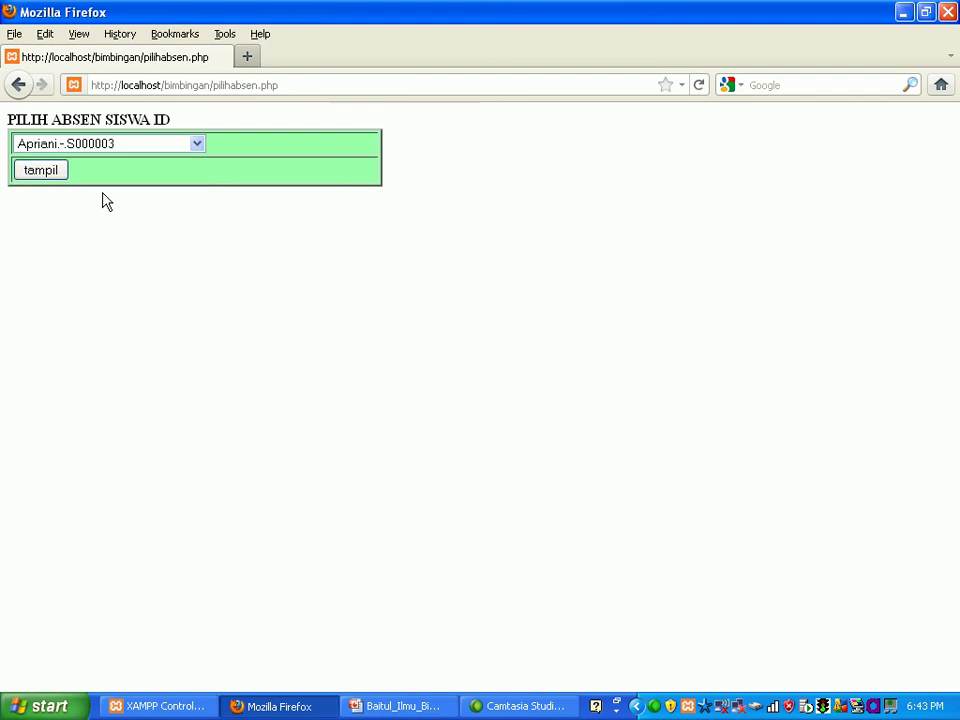
click(63, 172)
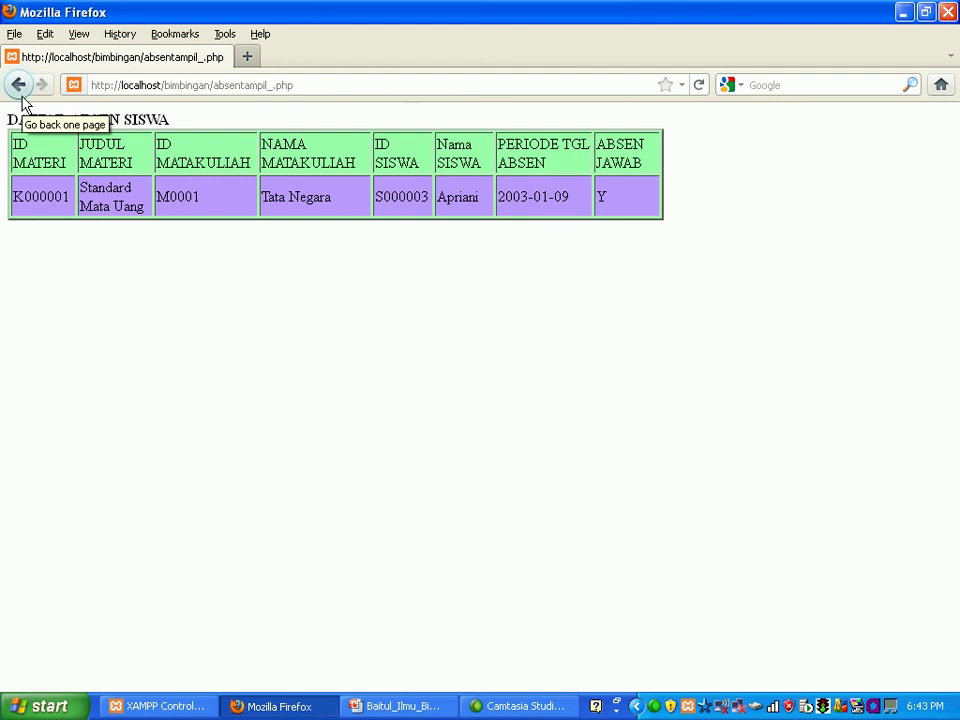
click(18, 88)
click(18, 88)
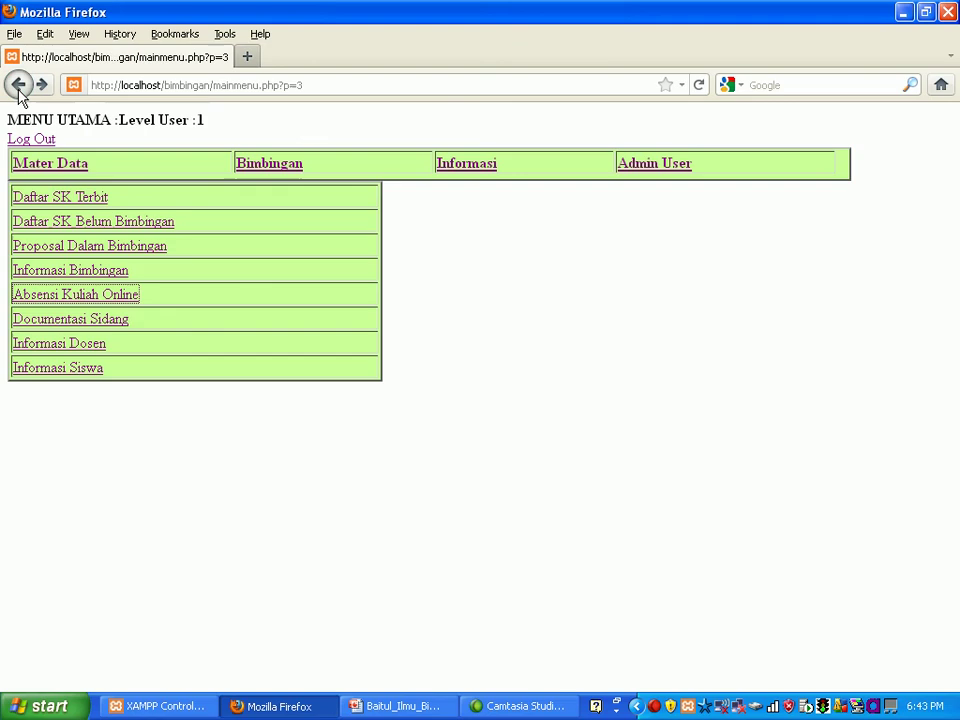
Step: Display Documentasi Sidang records for faculty Tata Negara, department System Ekonomi Macro
click(62, 320)
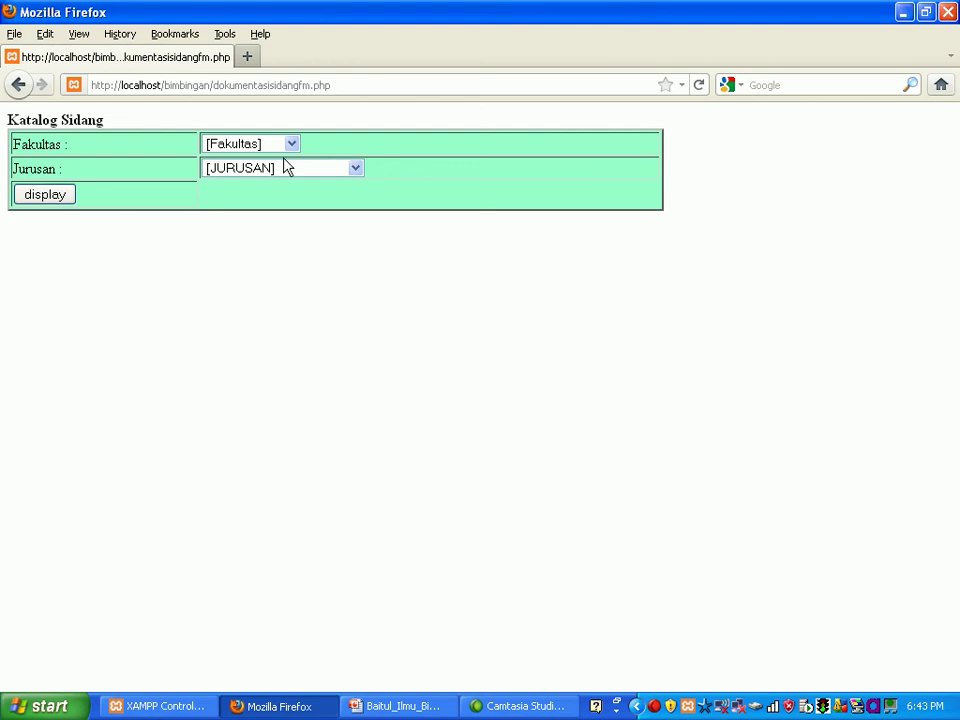
click(292, 146)
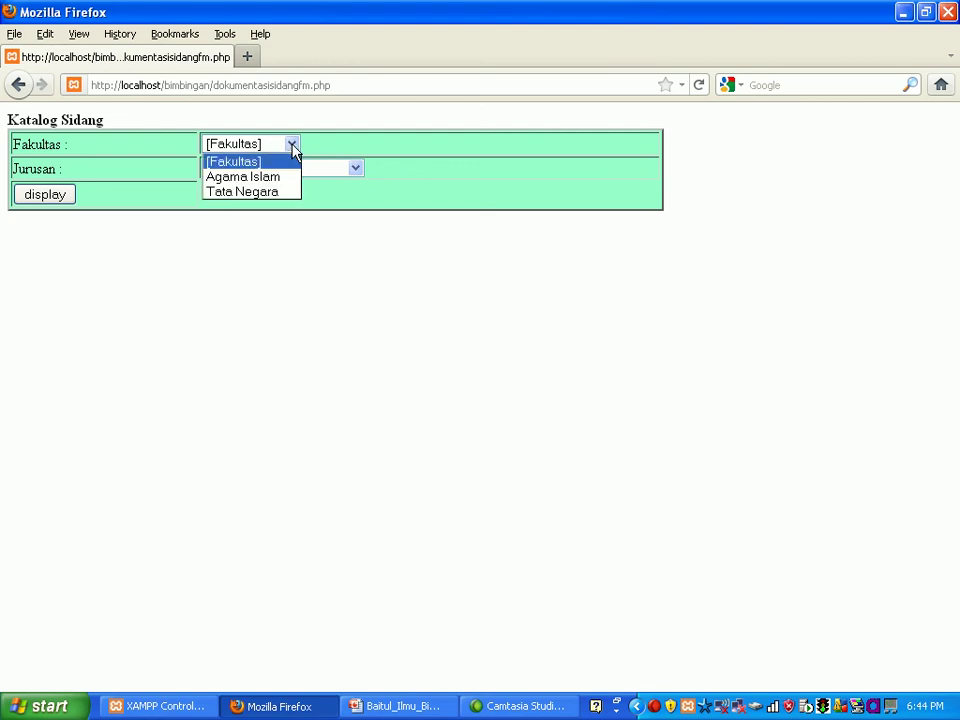
click(290, 194)
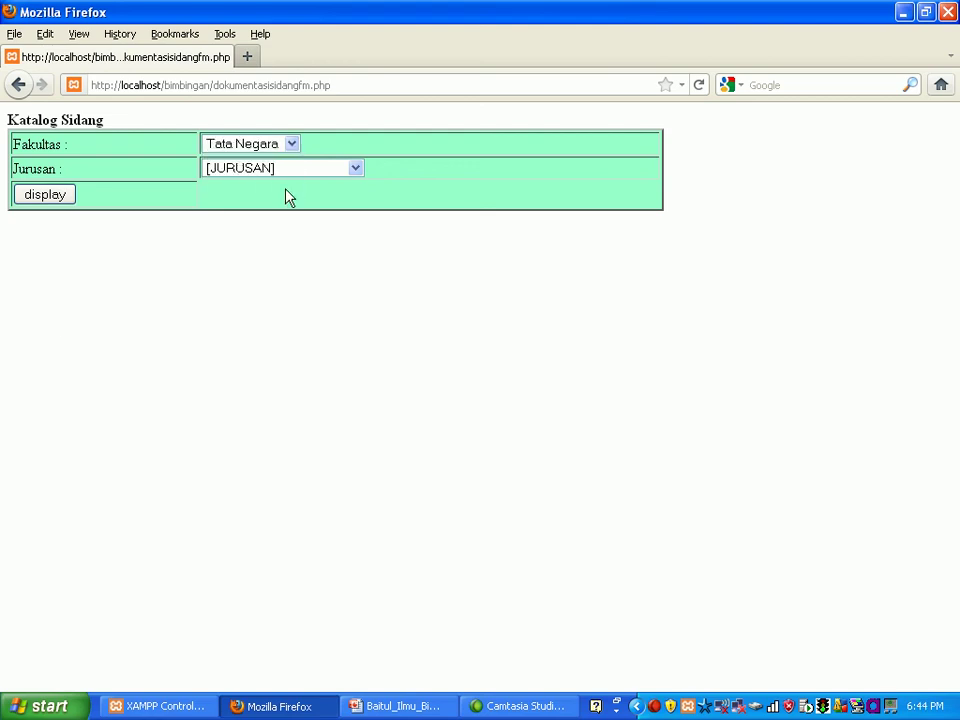
click(357, 174)
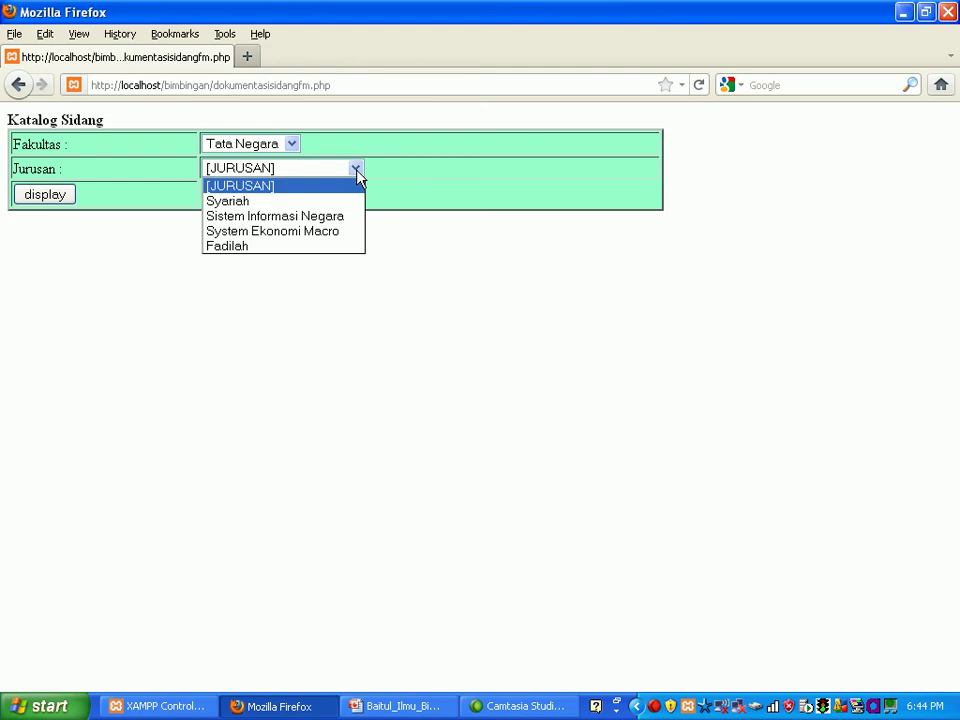
click(346, 232)
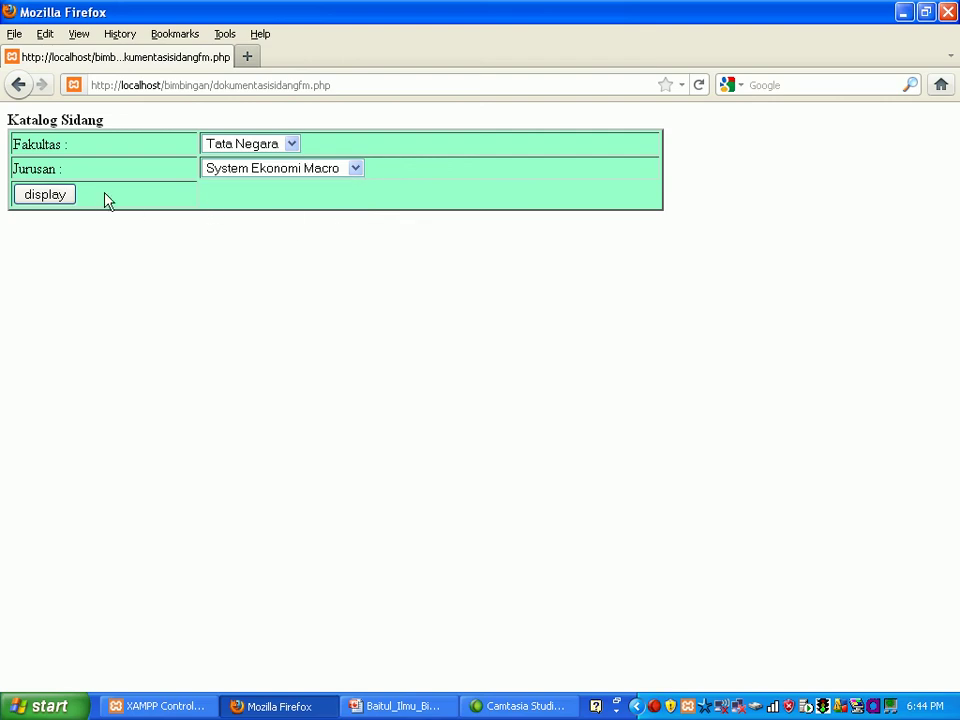
click(67, 197)
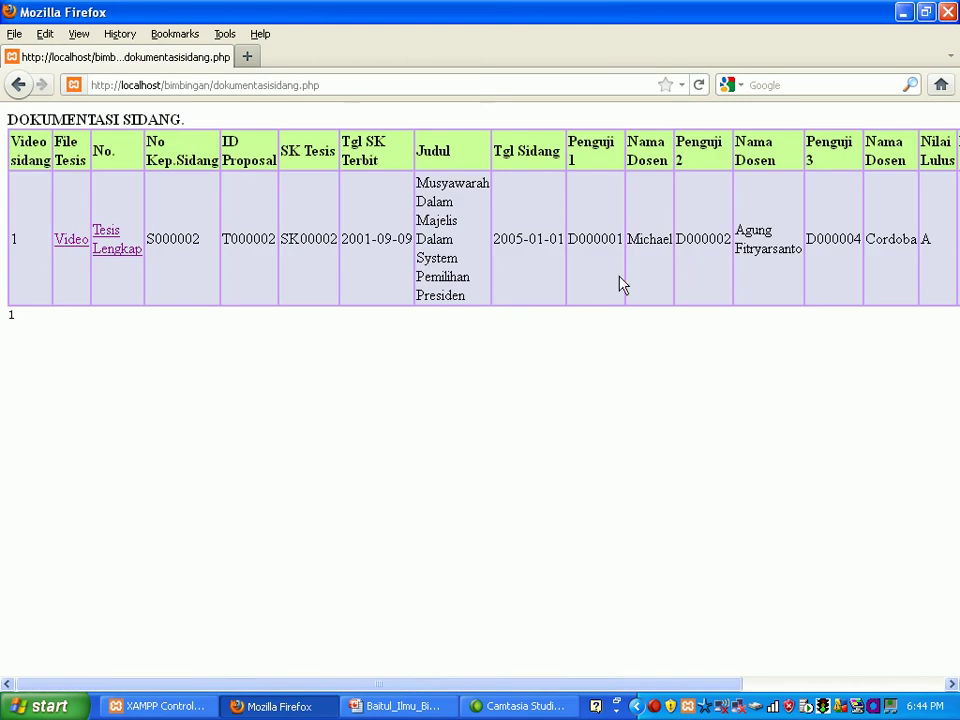
Step: Play the S000002 defence video, then go back and open its Tesis Lengkap document
click(65, 246)
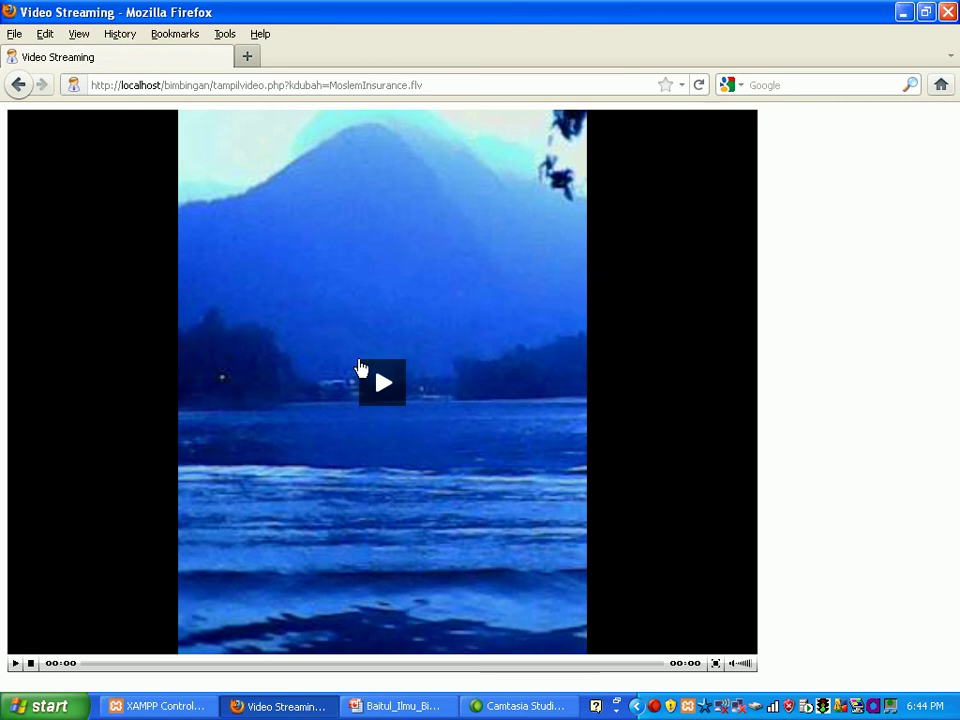
click(379, 380)
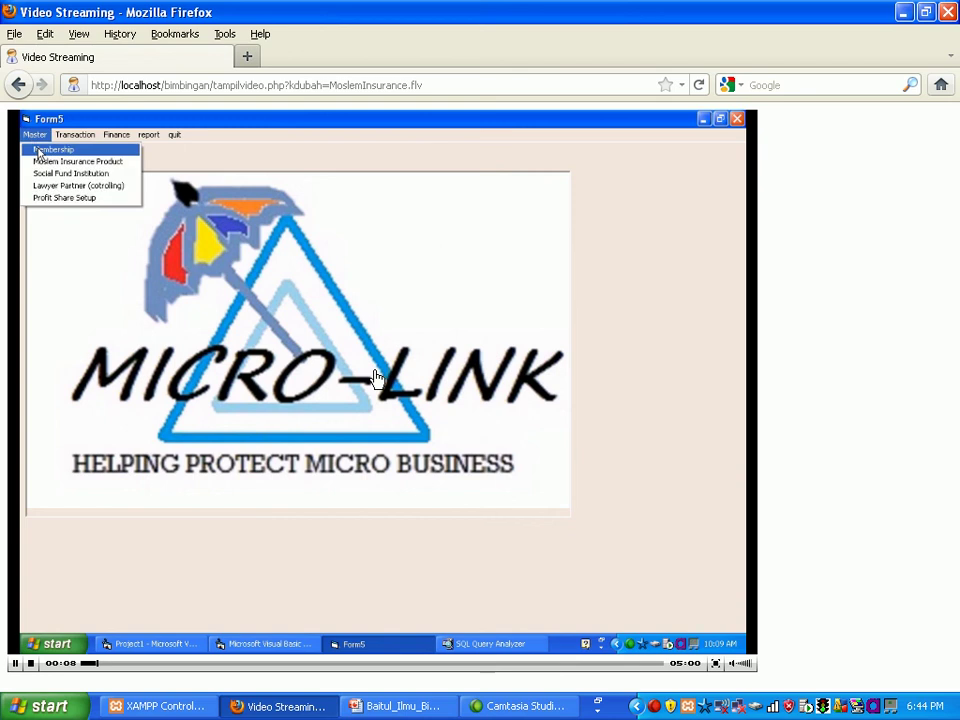
click(19, 86)
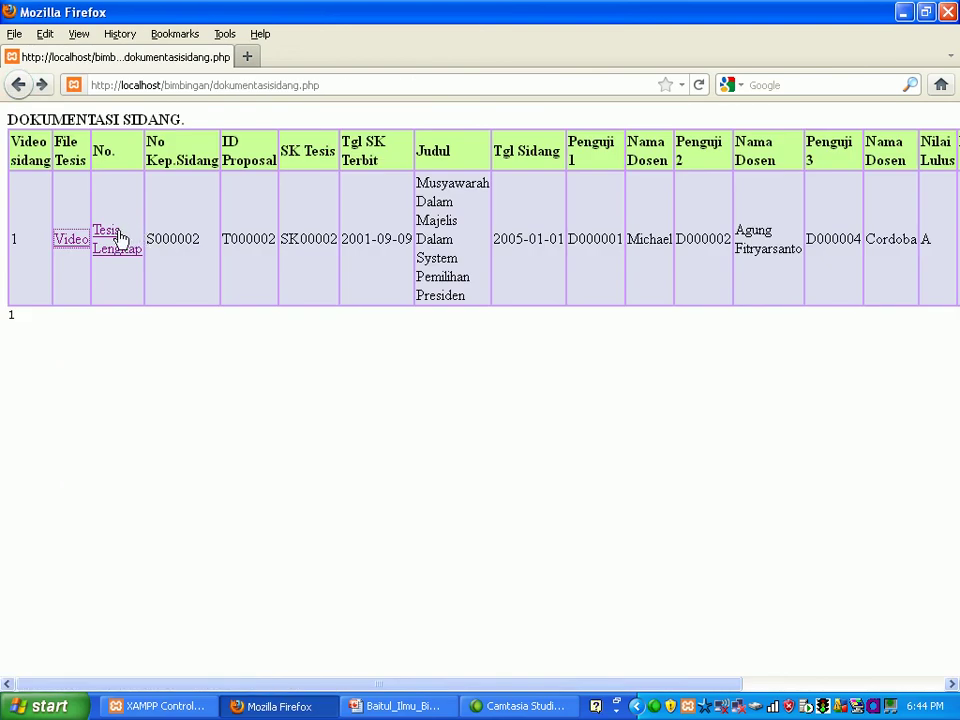
click(118, 237)
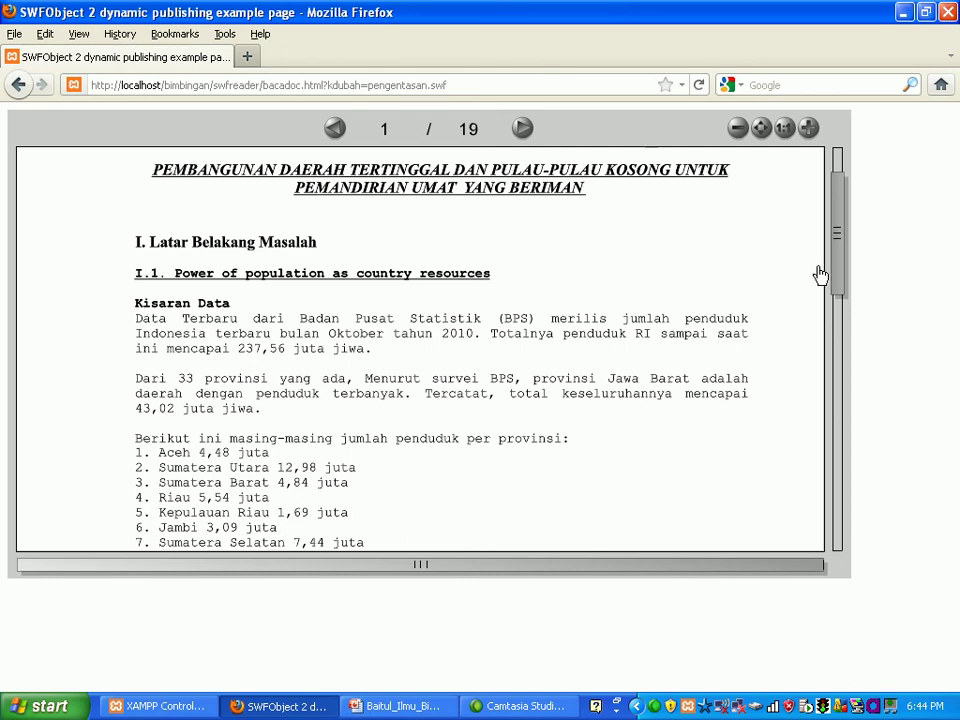
drag(836, 274, 842, 231)
Step: Back out of the thesis document to MENU UTAMA and open the Admin User section
scroll(620, 268, down, 1)
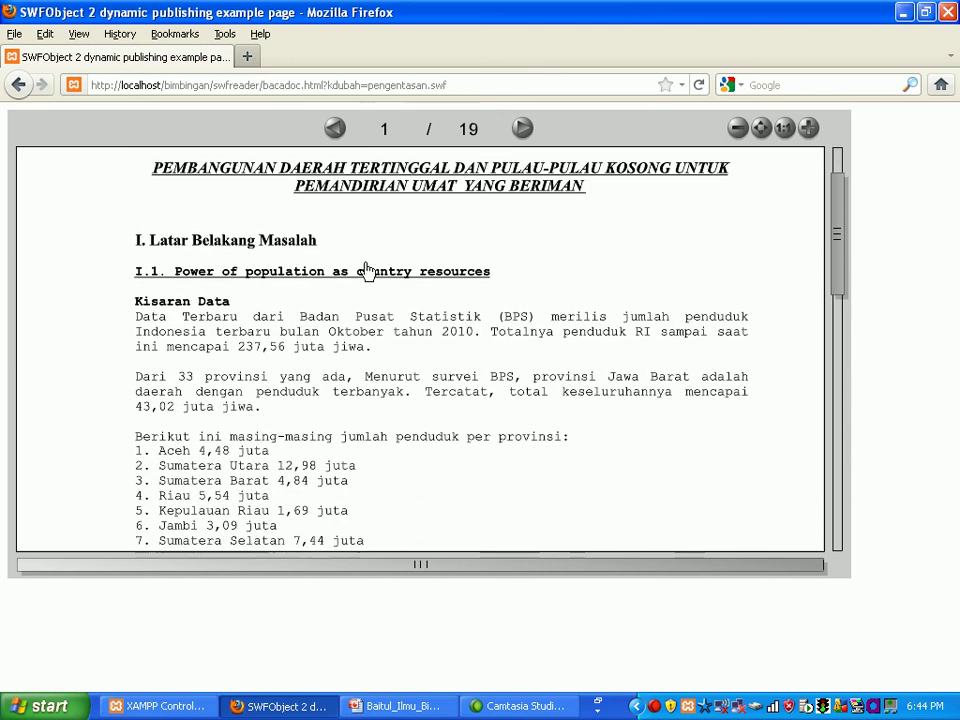
scroll(330, 255, up, 2)
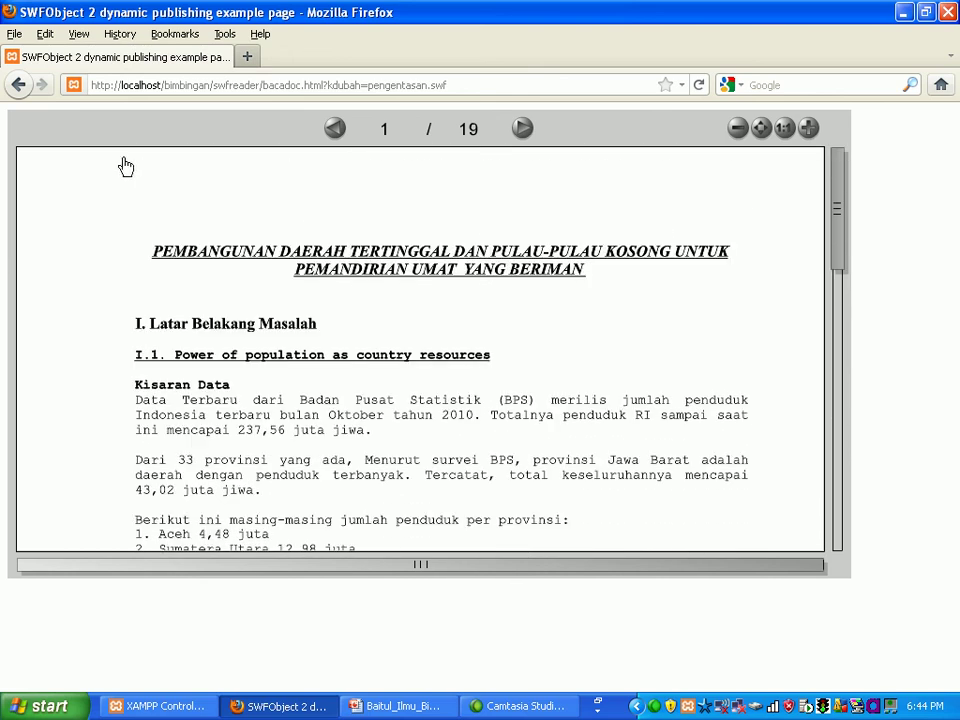
click(21, 90)
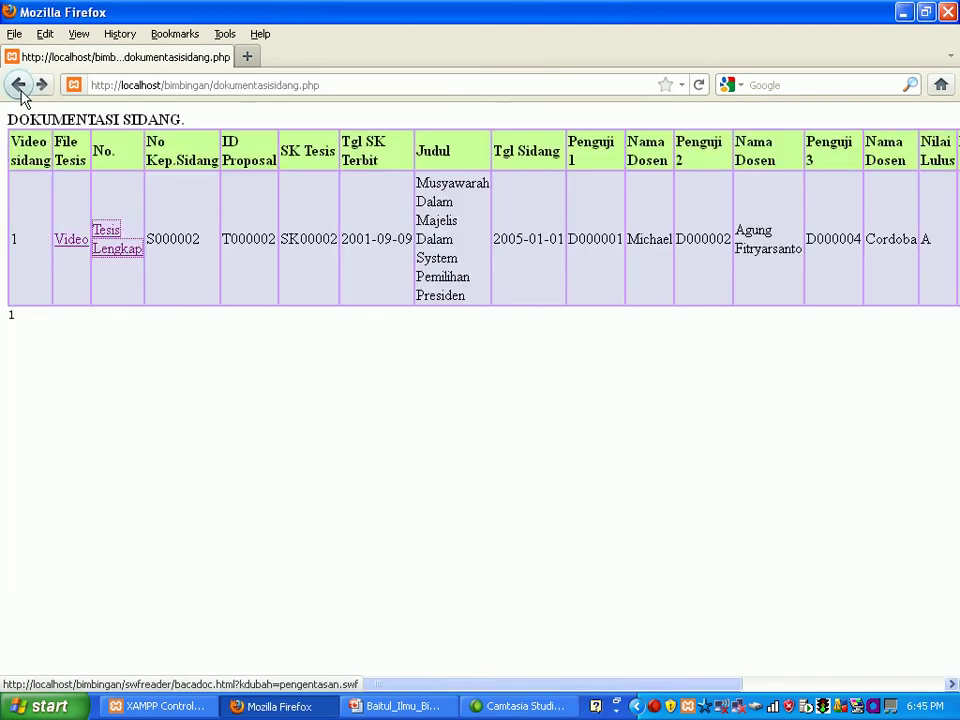
click(21, 90)
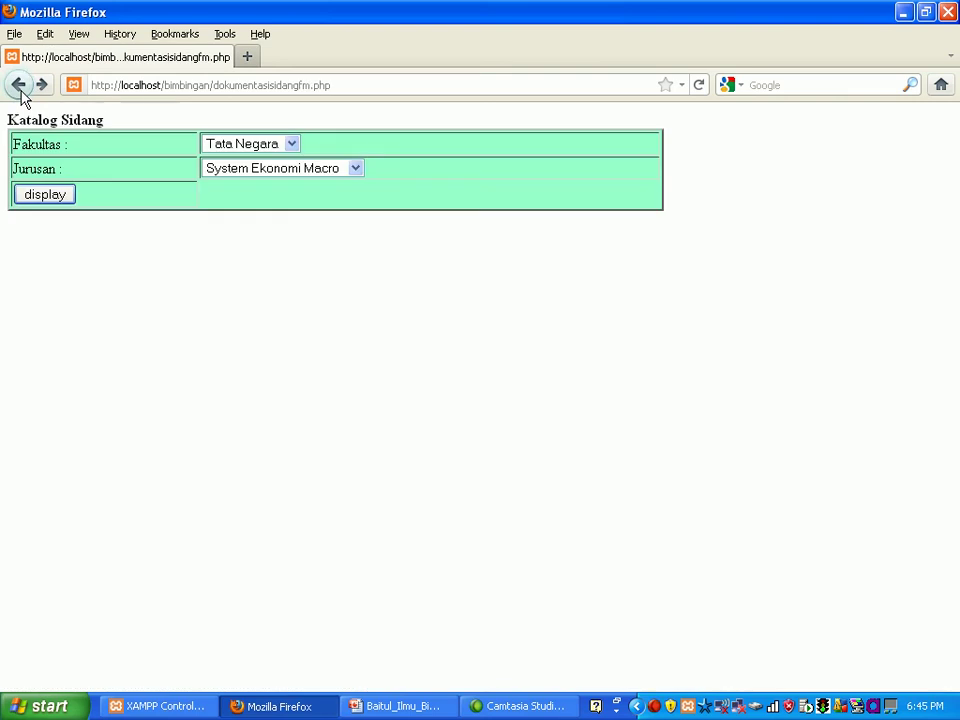
click(21, 90)
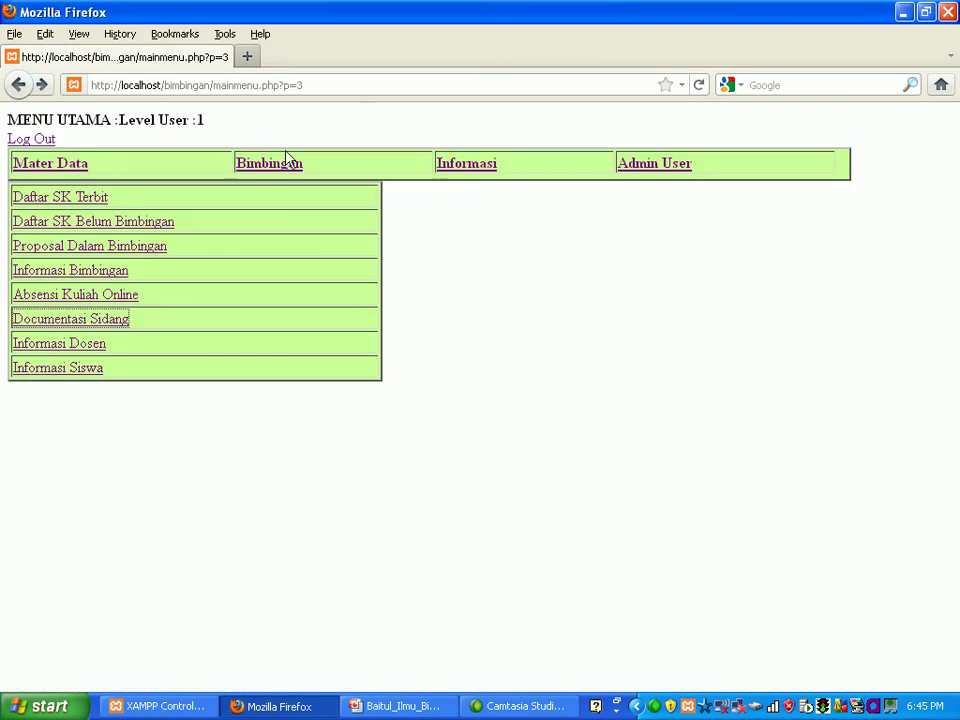
click(648, 168)
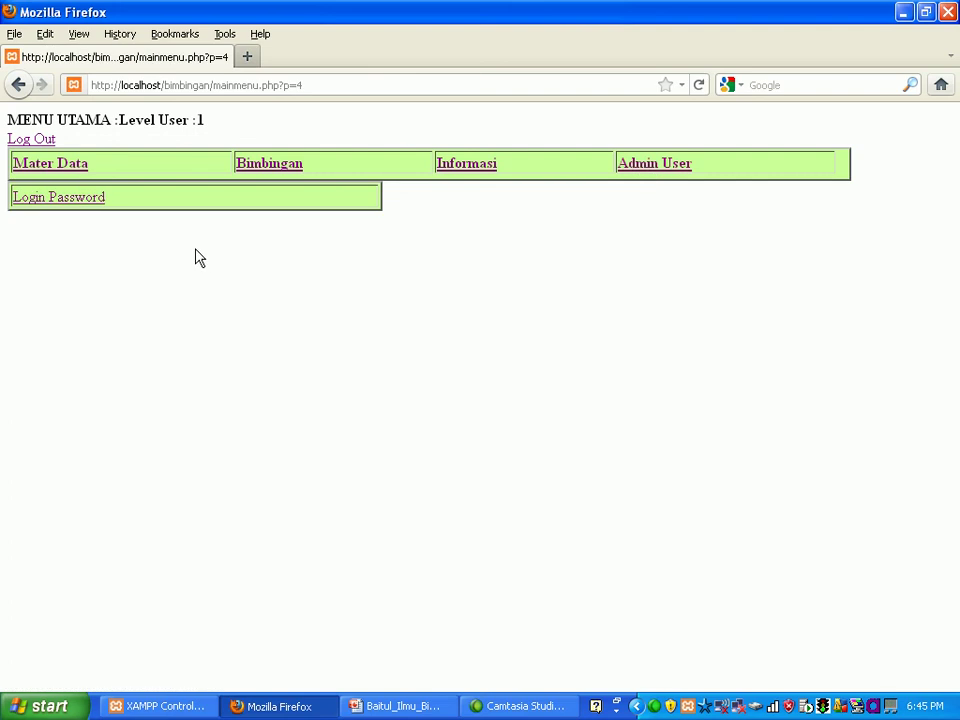
Step: Start adding a new user login at the SISWA student level
click(80, 200)
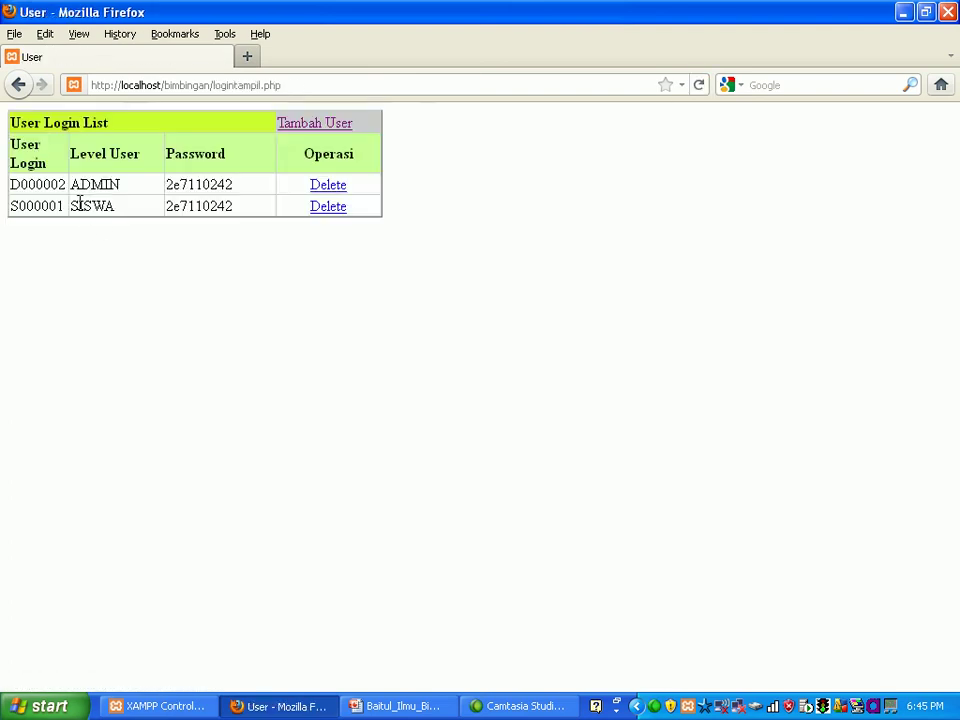
click(320, 127)
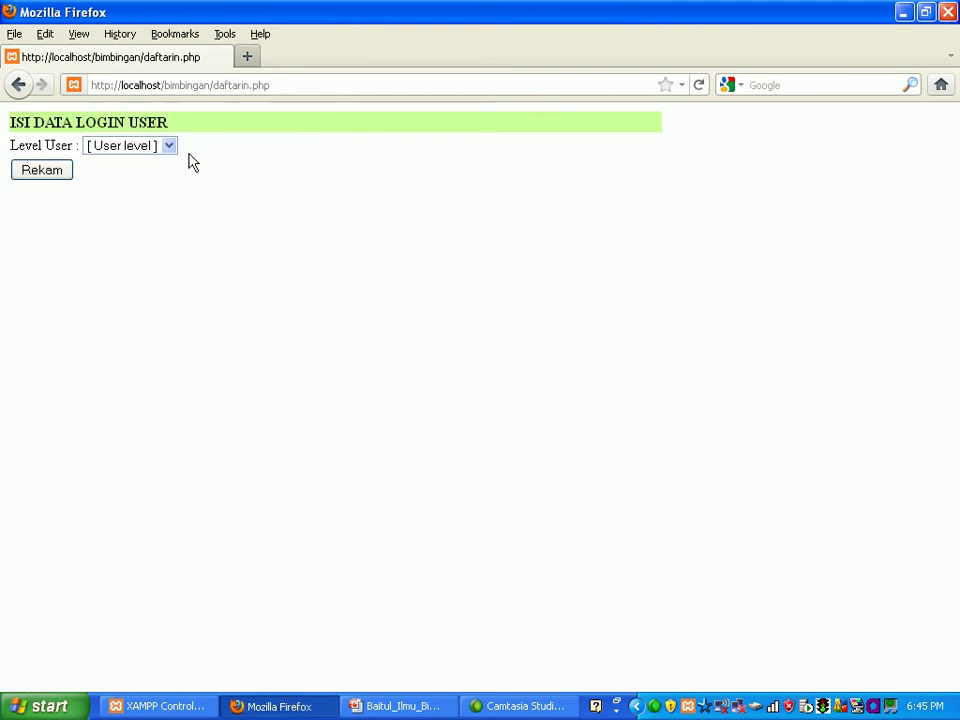
click(172, 156)
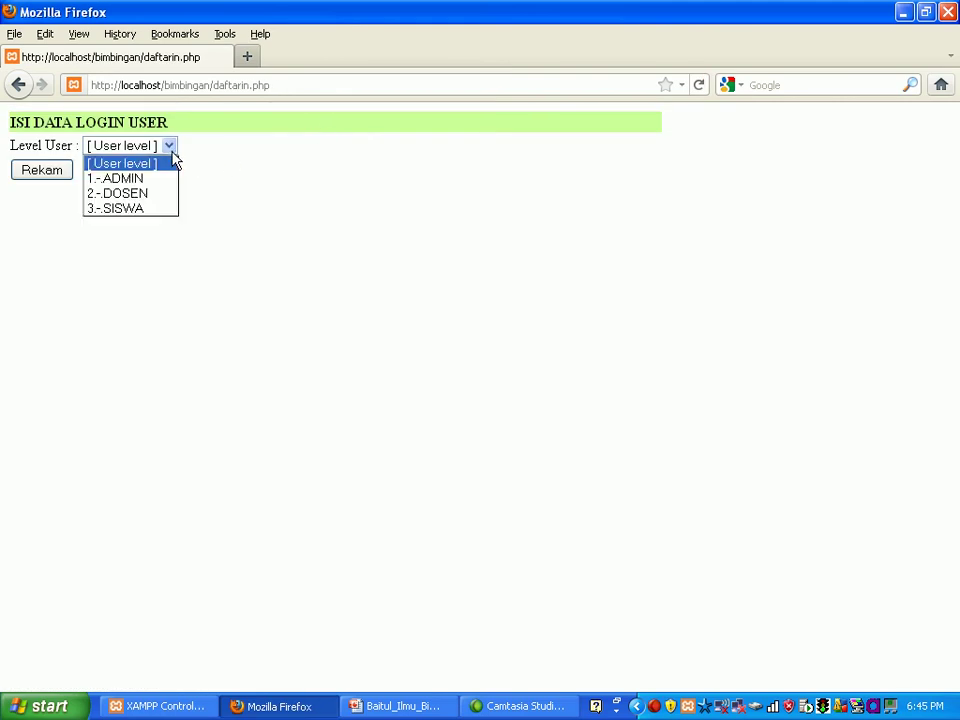
click(154, 212)
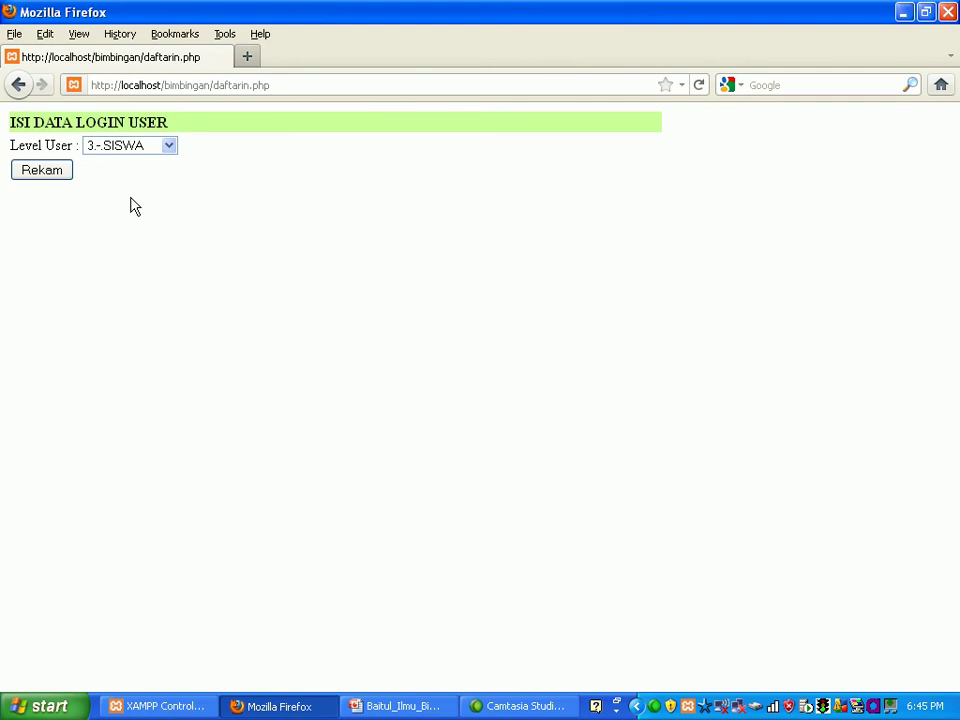
click(58, 174)
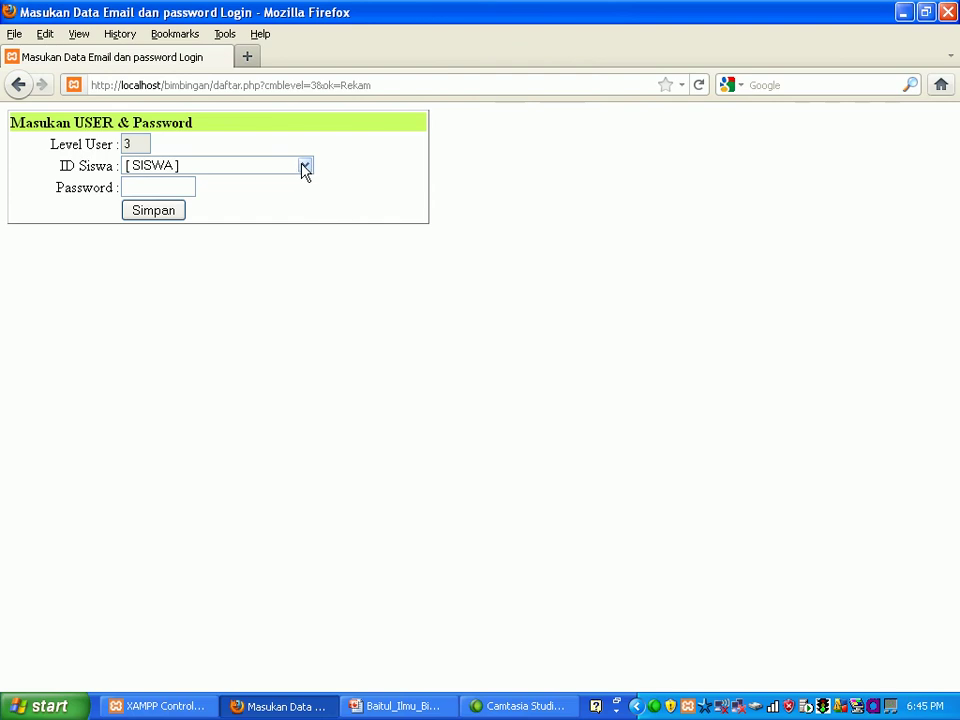
Step: Save a login for the third student with a new password, declining to remember it
click(306, 167)
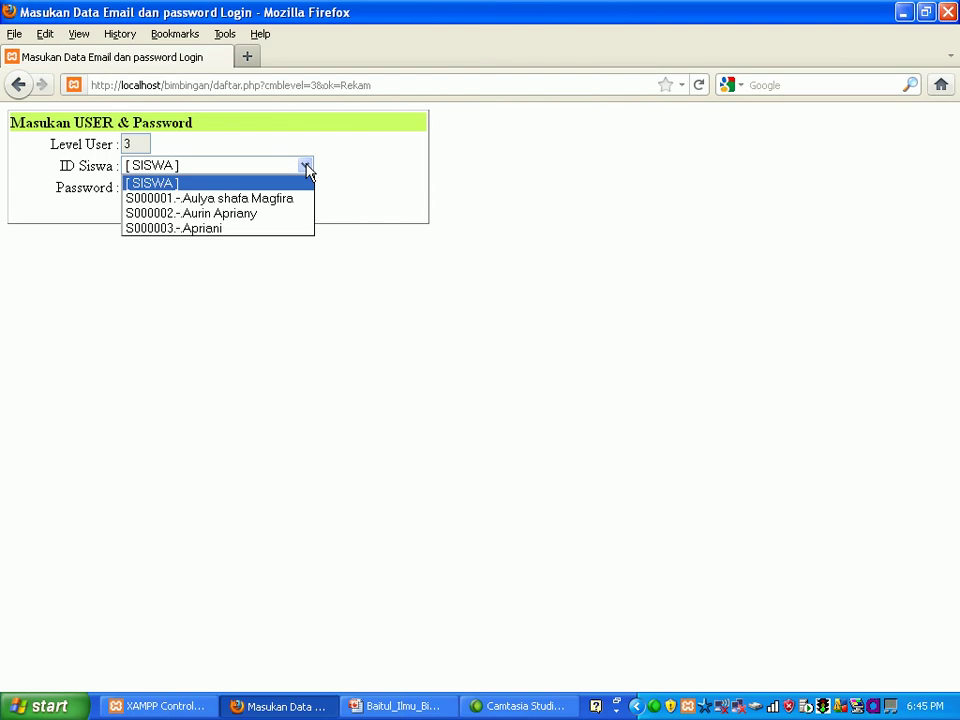
click(278, 230)
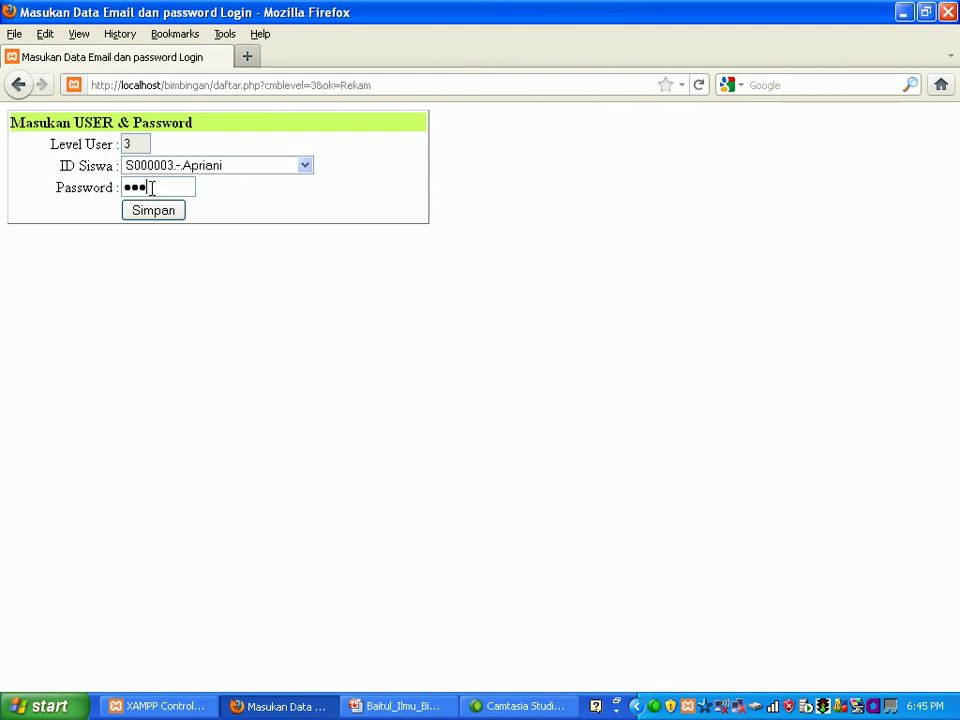
key(BackSpace)
key(BackSpace)
key(BackSpace)
text(1)
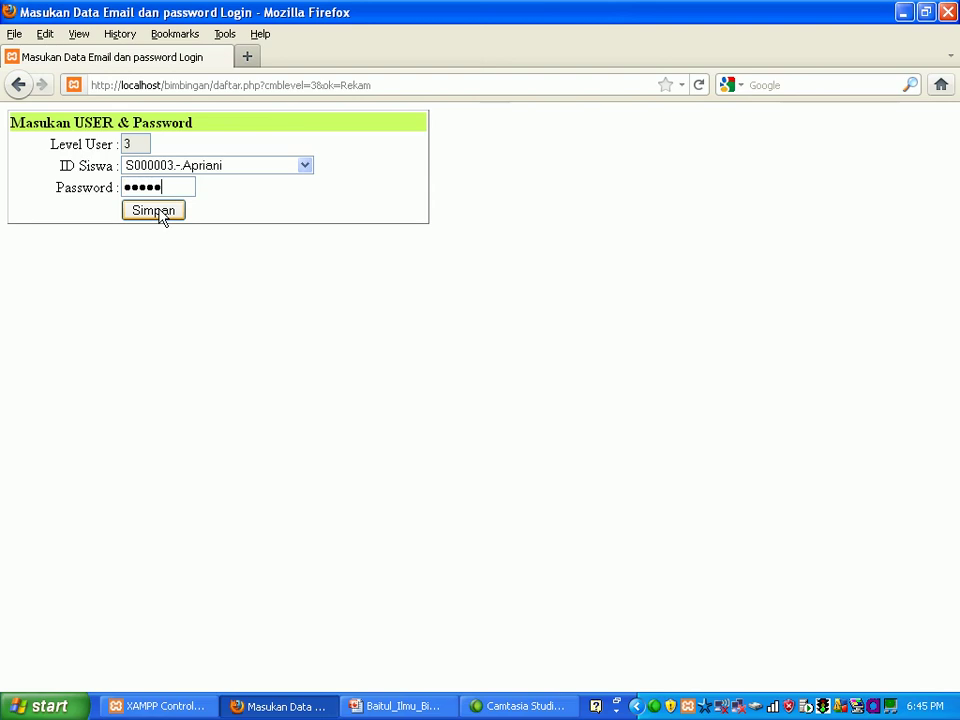
click(153, 211)
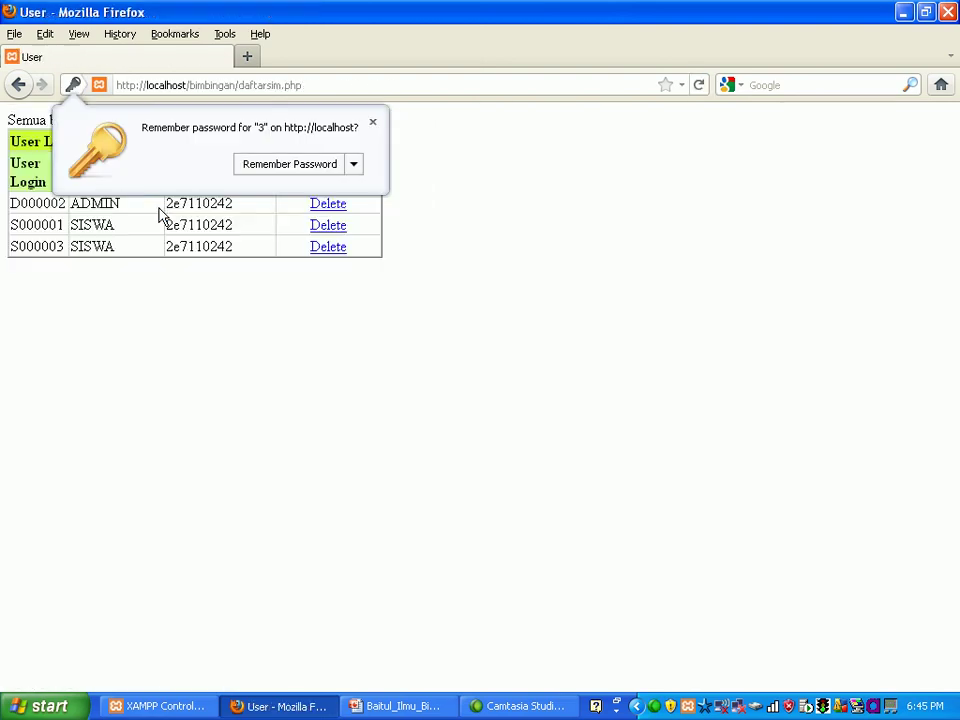
click(373, 123)
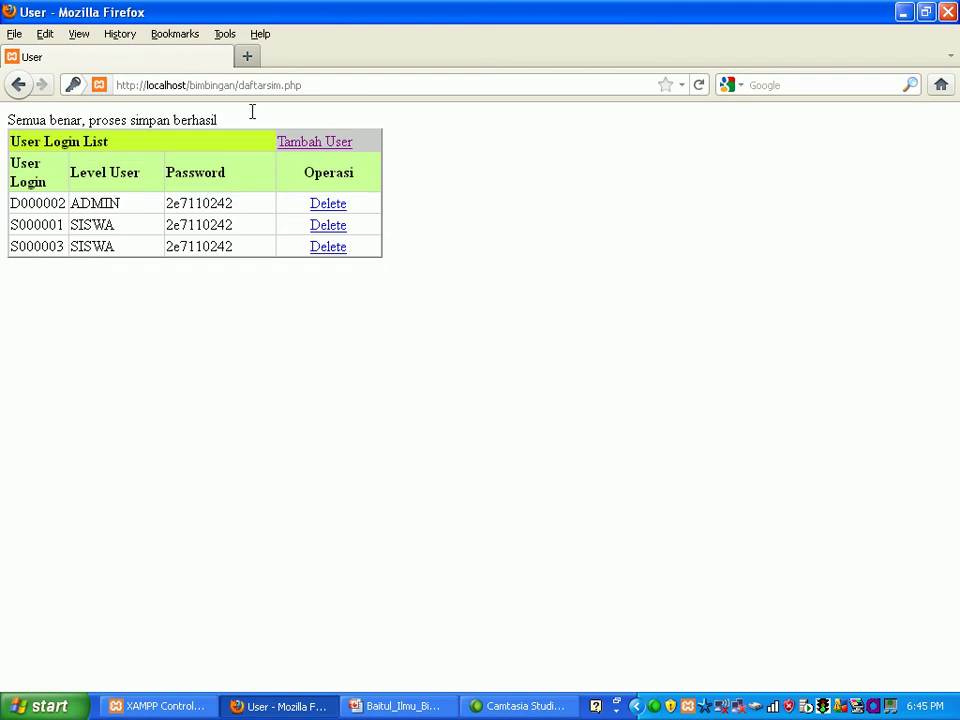
Step: Go back through the page history to the main menu
click(18, 85)
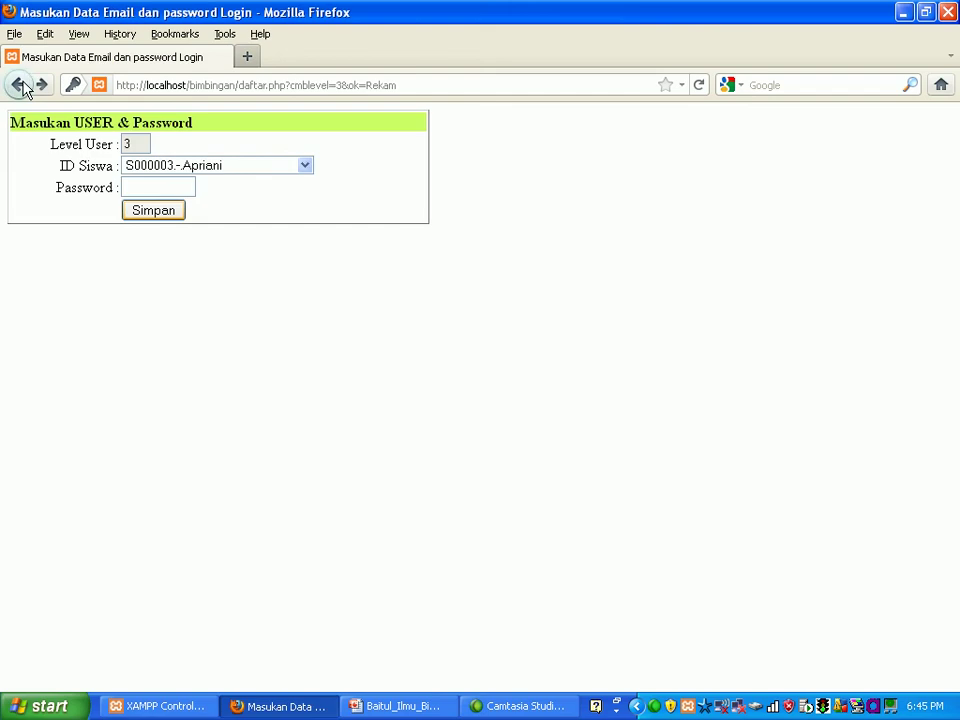
click(18, 85)
click(18, 85)
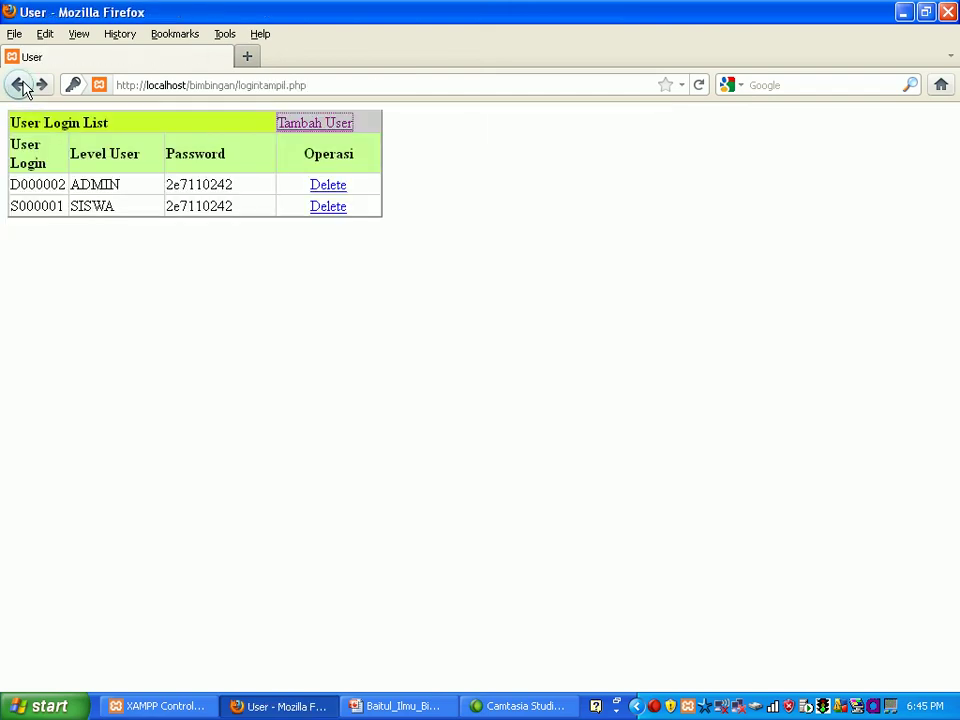
click(18, 85)
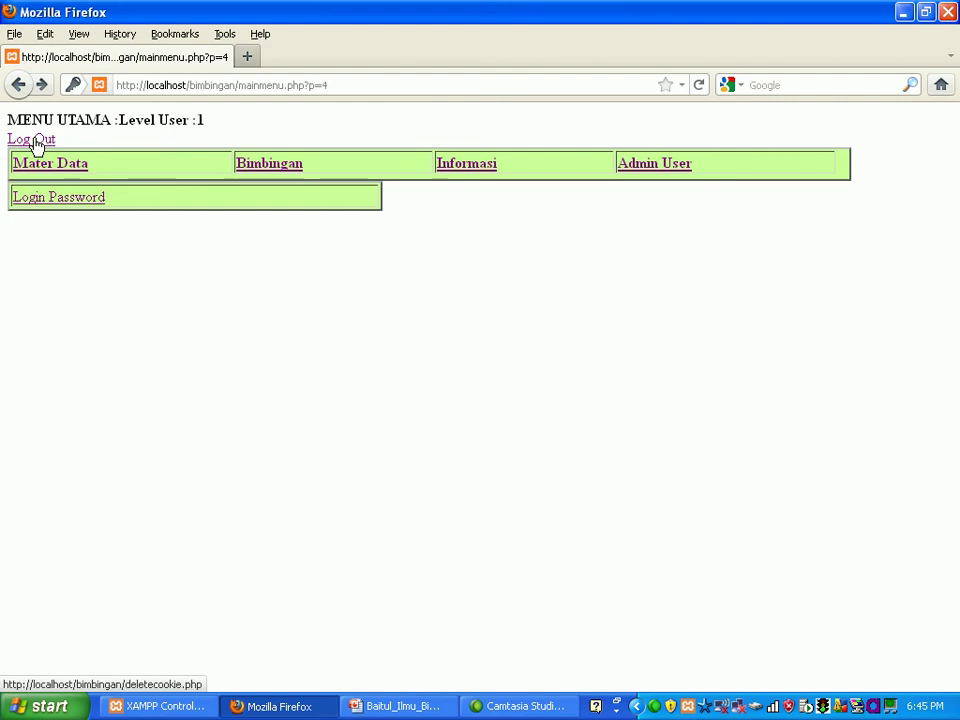
Step: Switch from admin to the third student's login and dismiss the remember-password prompt
click(35, 141)
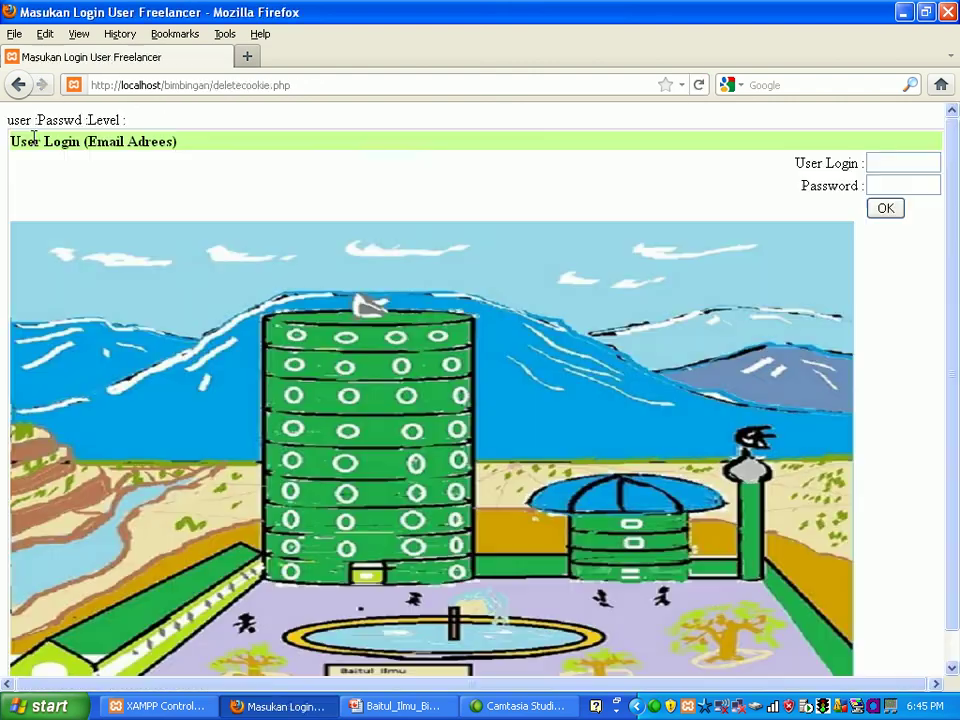
click(882, 161)
text(S)
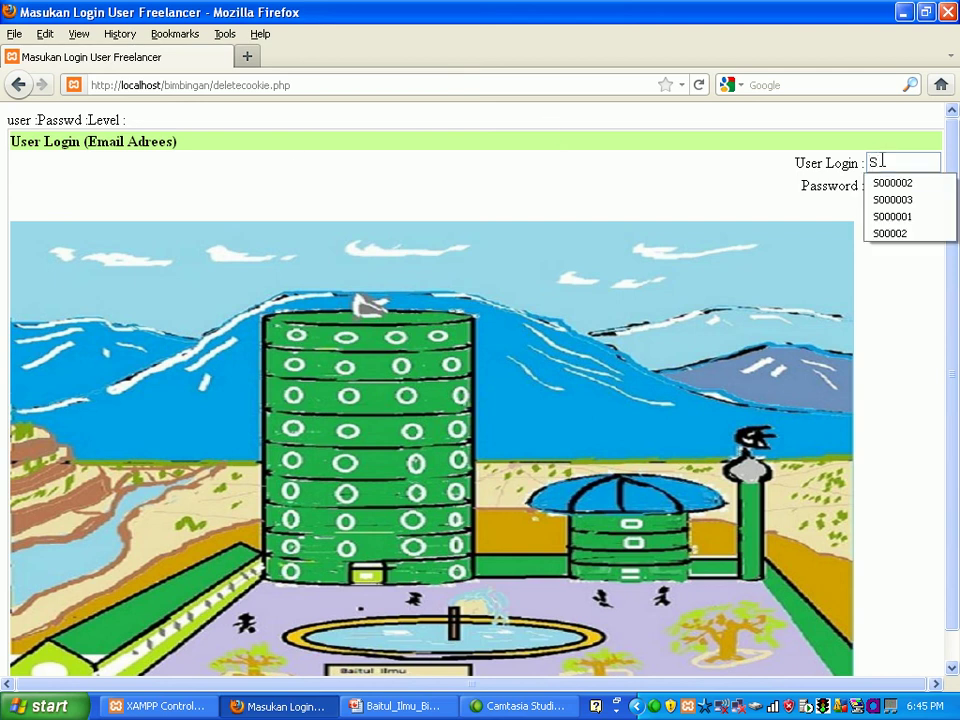
key(Down)
key(Down)
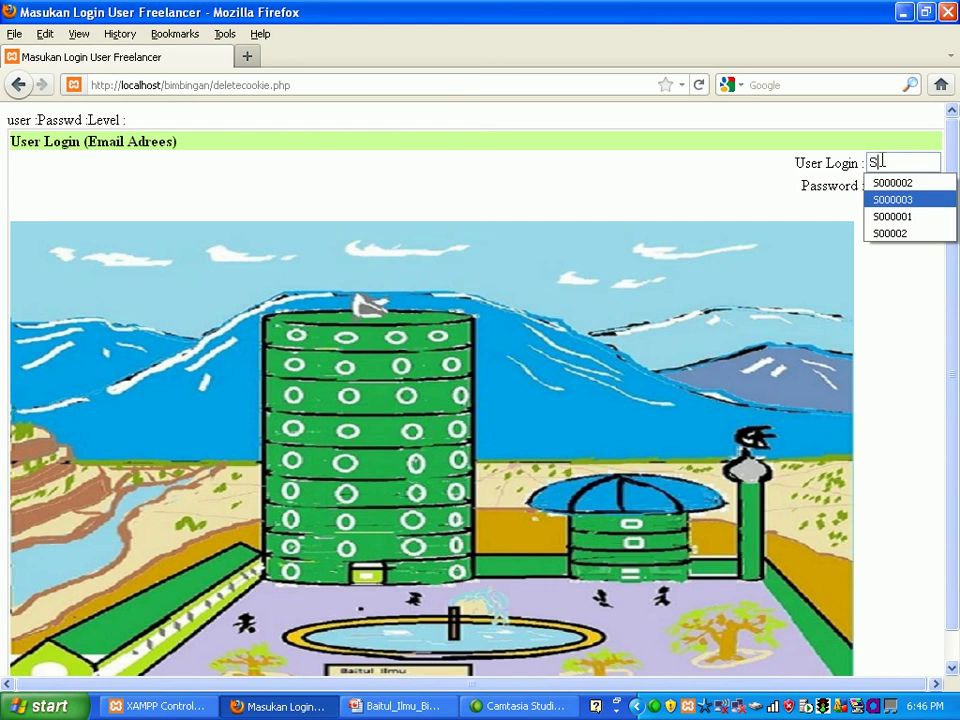
key(Return)
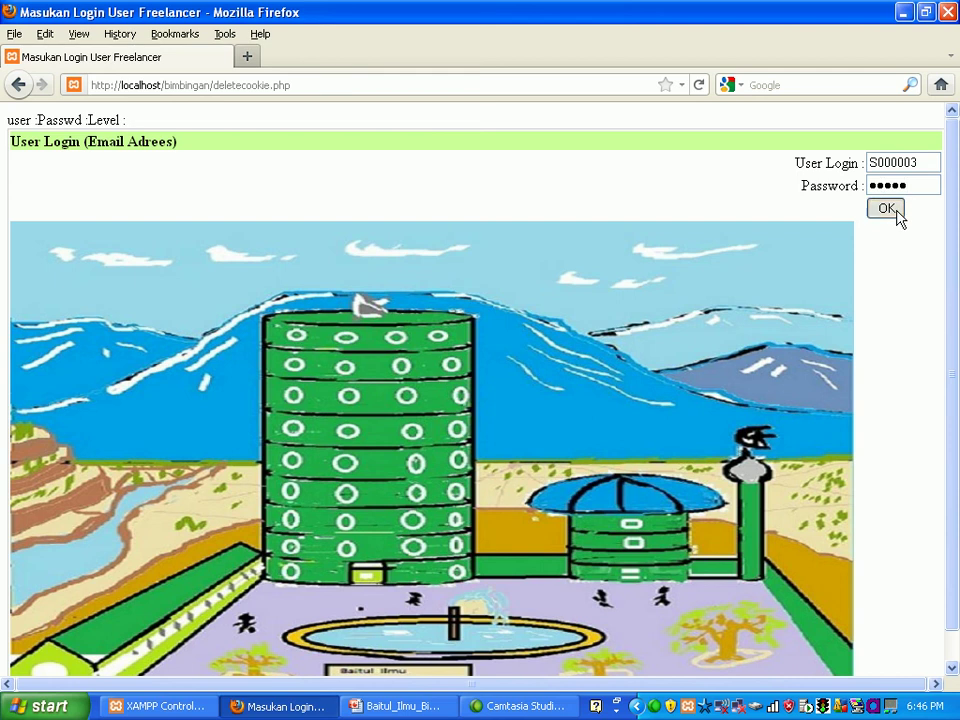
click(895, 214)
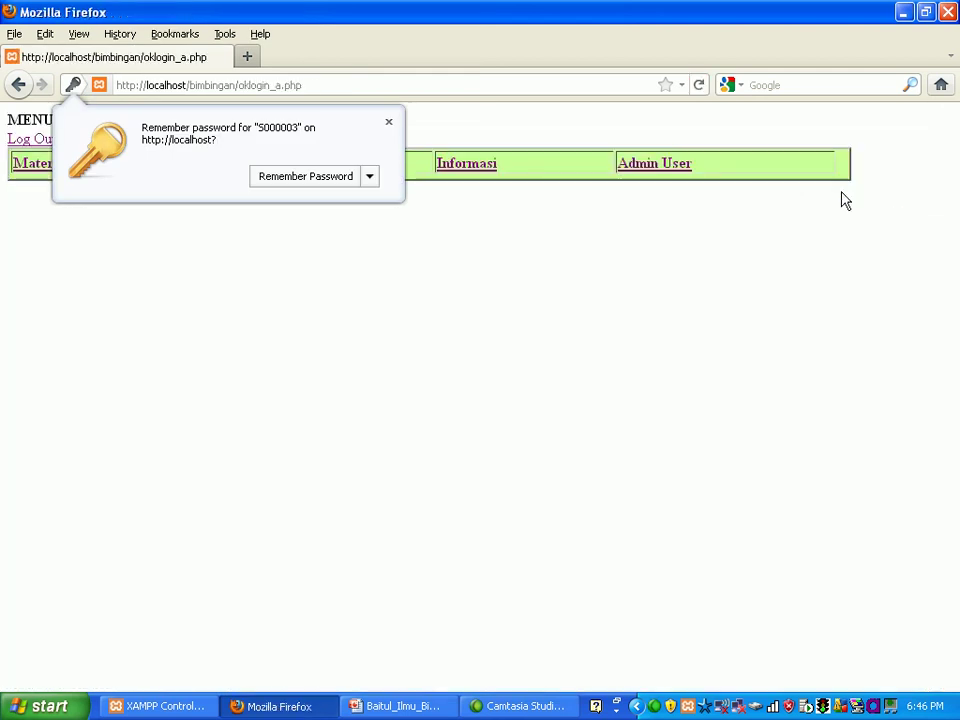
click(389, 122)
click(60, 167)
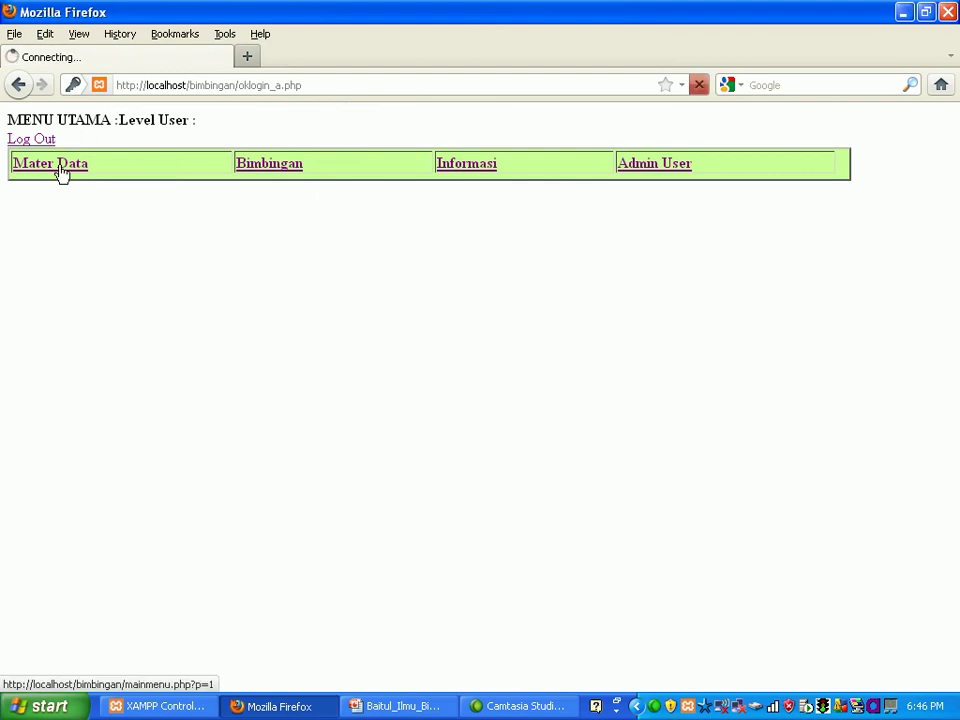
Step: Confirm the student cannot open the Data Master Mata Kuliah and SK Terbit pages
click(61, 201)
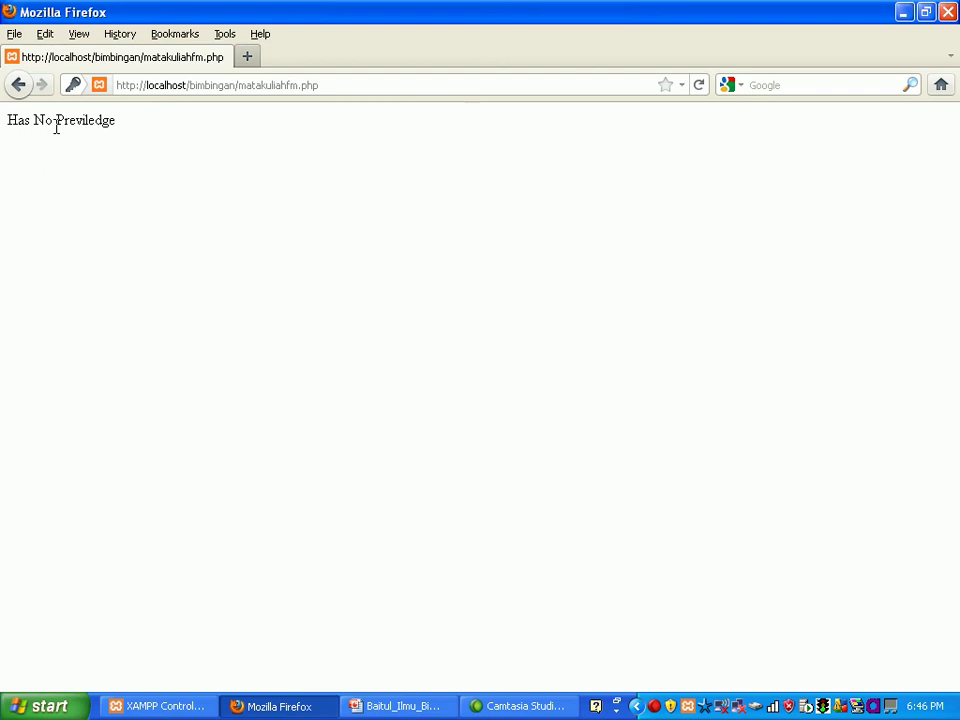
click(18, 86)
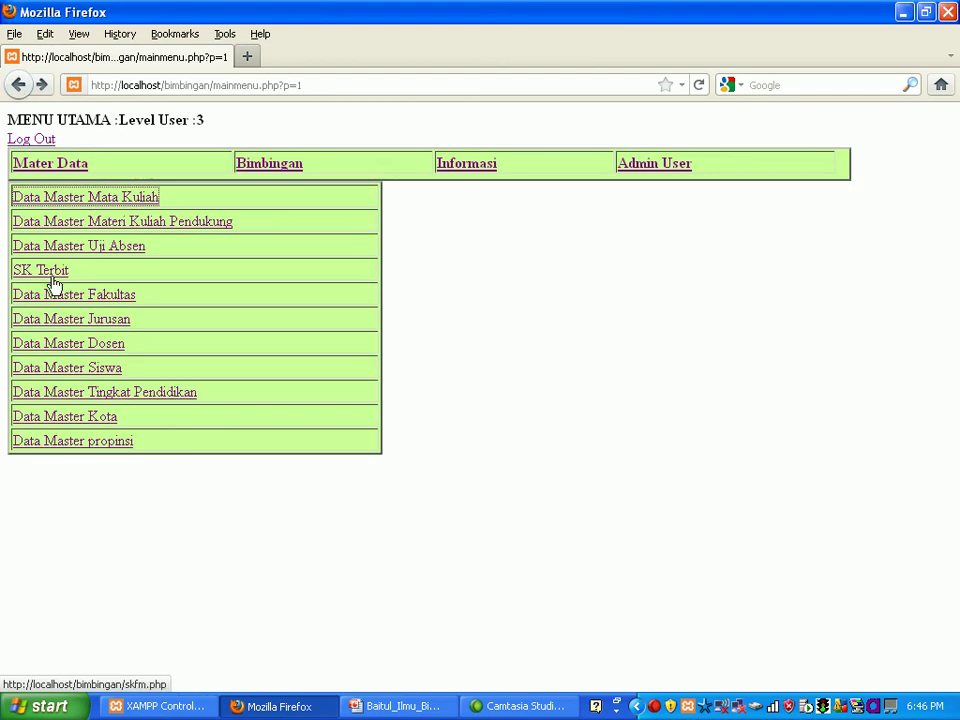
click(55, 283)
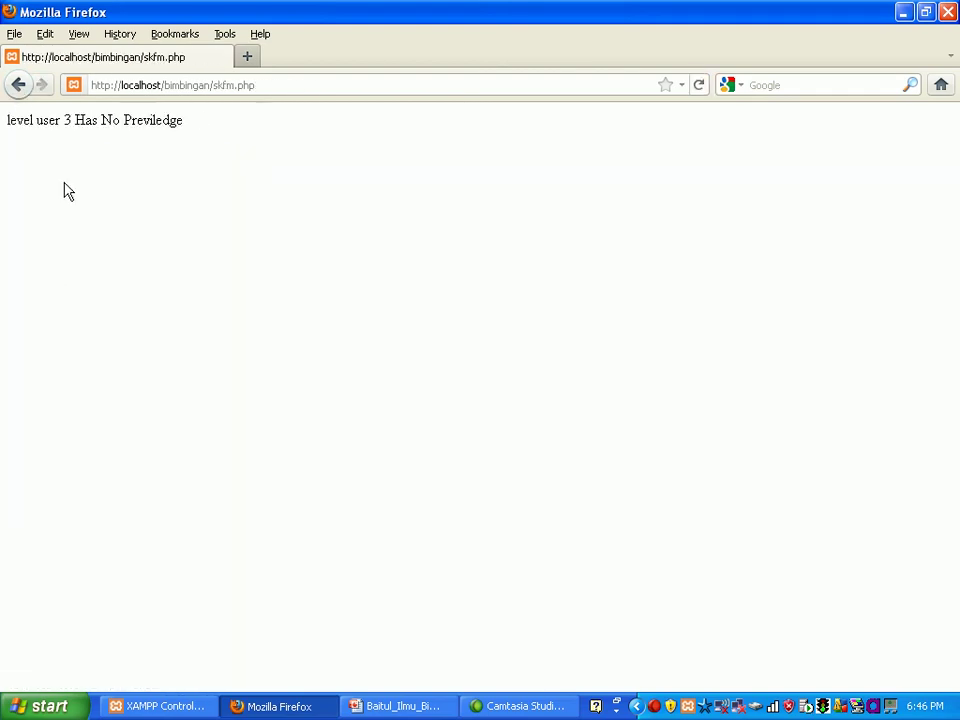
click(18, 86)
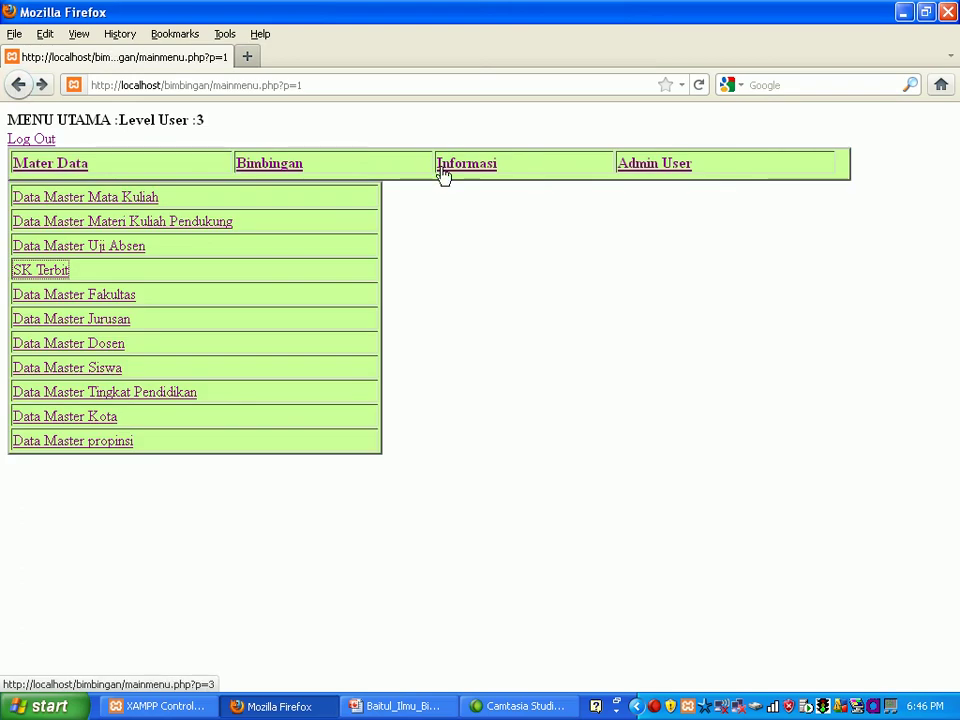
Step: Confirm Data Master Proposal Tesis is refused with 'level user 3 Has No Previledge'
click(300, 171)
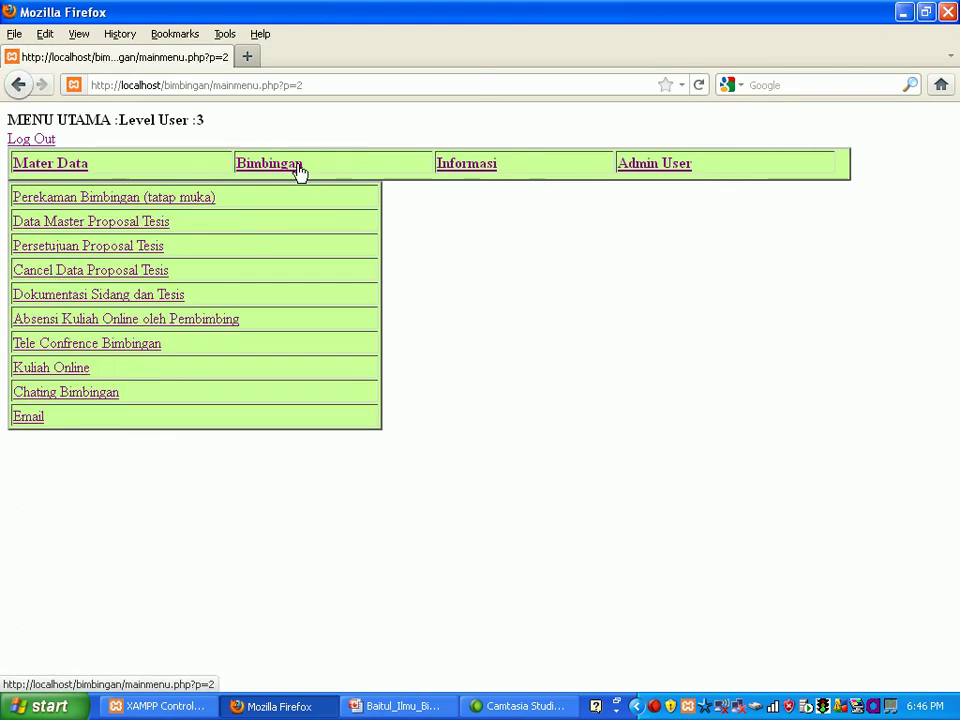
click(128, 236)
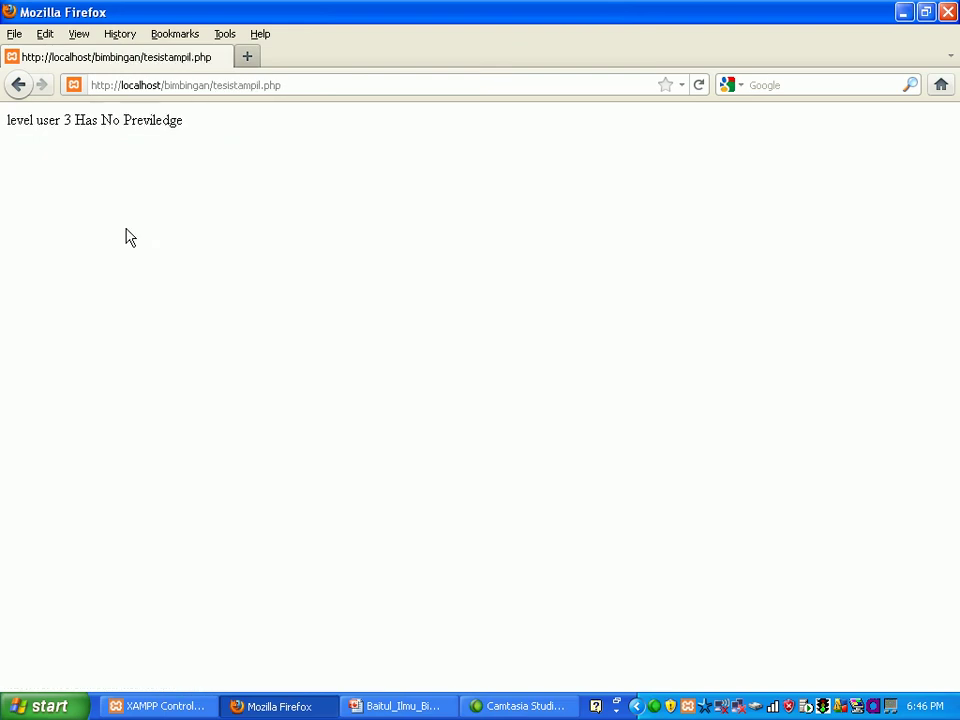
click(18, 87)
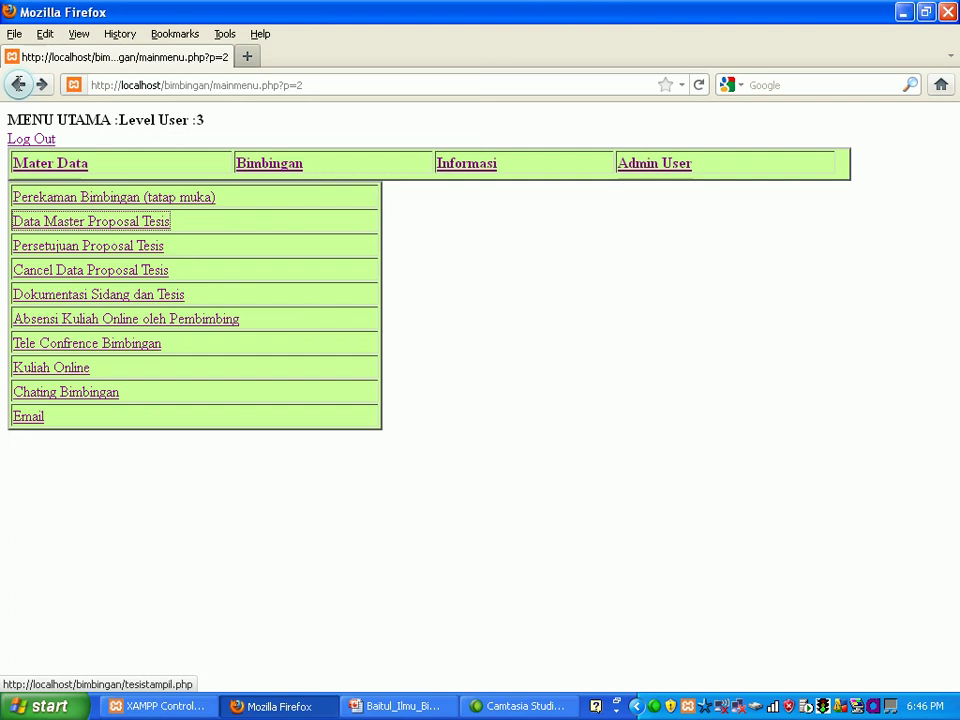
click(489, 170)
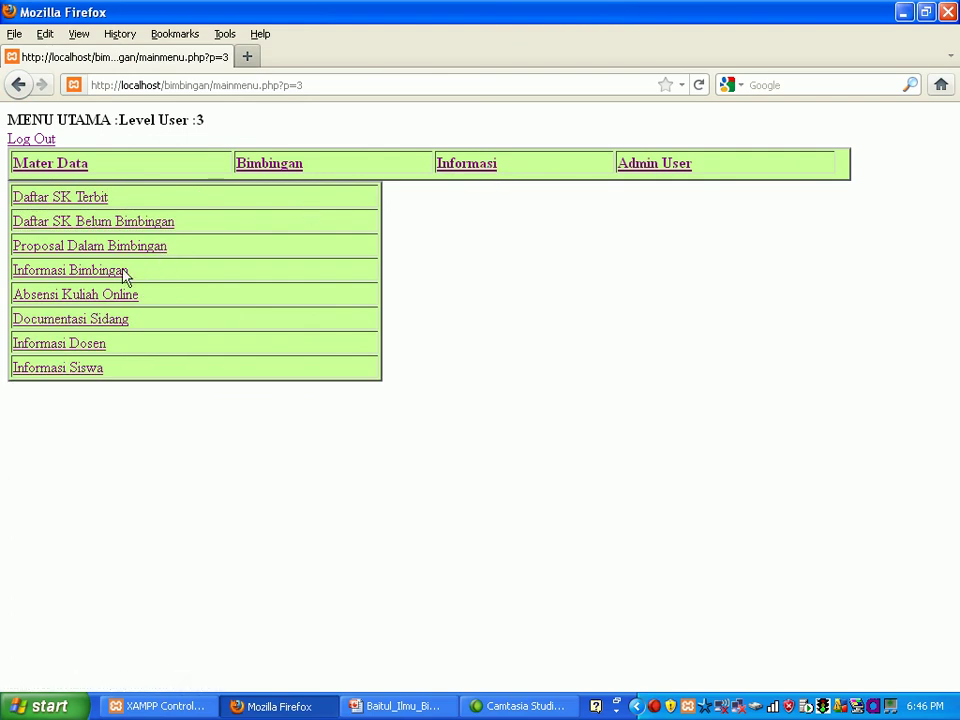
Step: Show the third student's online attendance, one Tata Negara entry on 2003-01-09, then log out
click(103, 296)
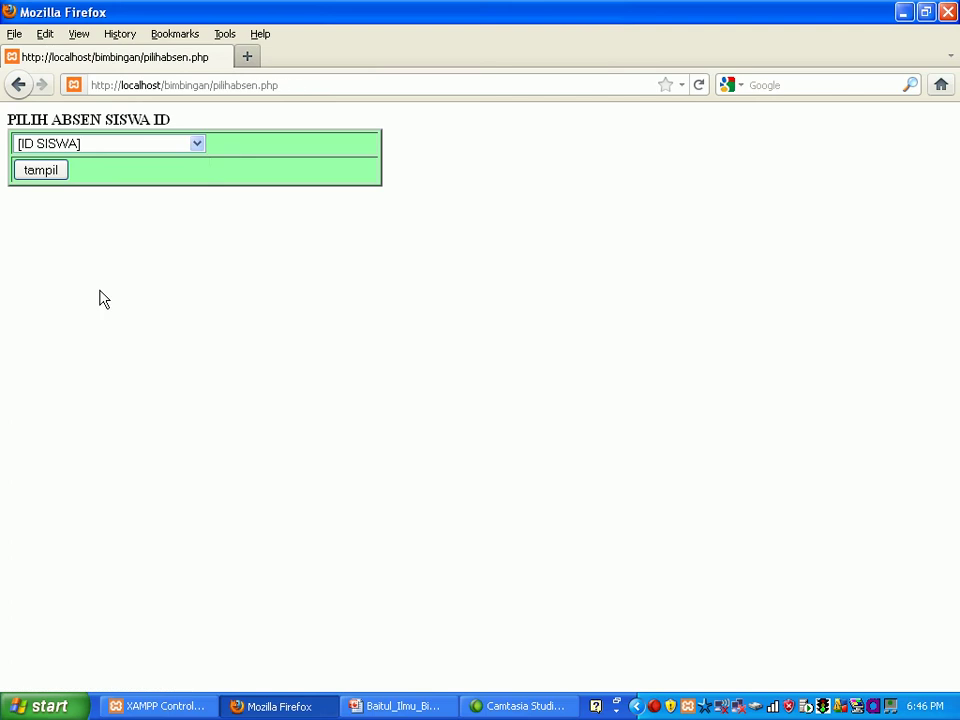
click(200, 147)
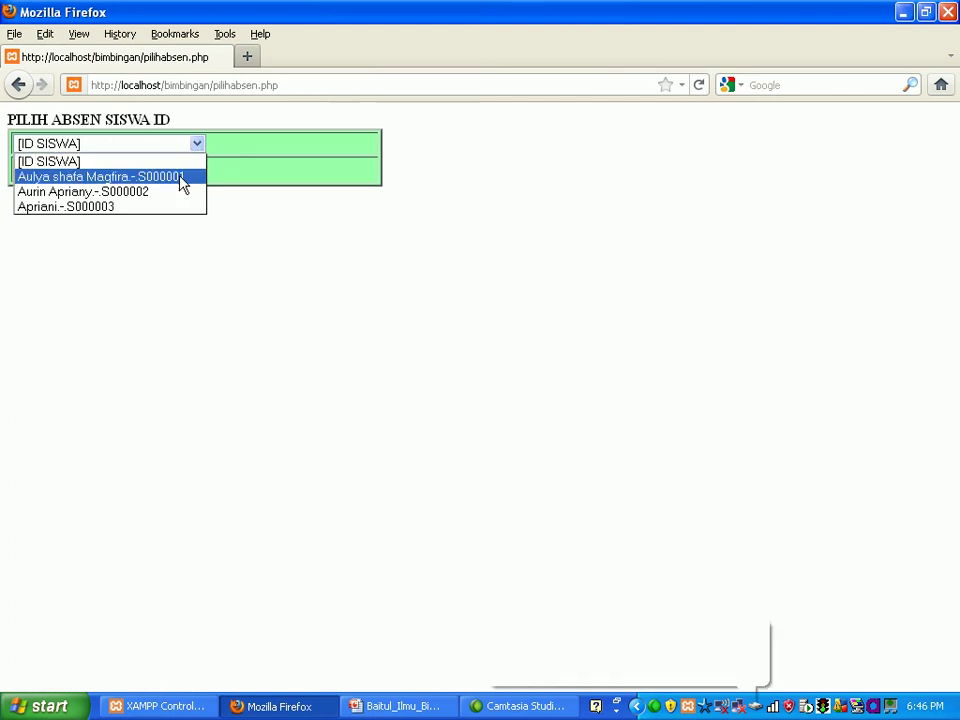
click(171, 206)
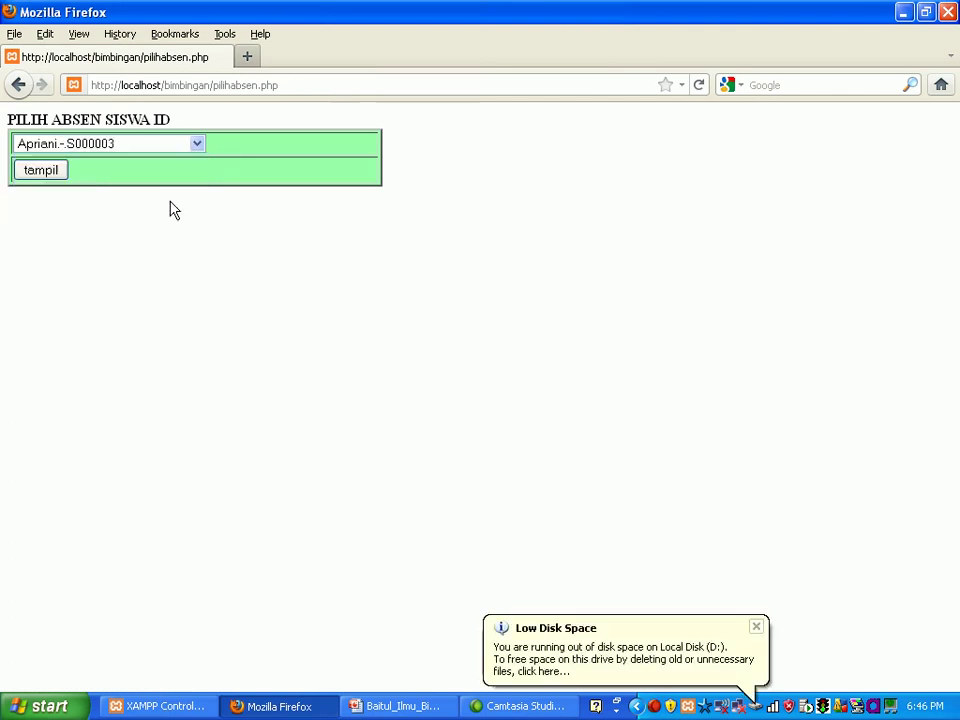
click(62, 174)
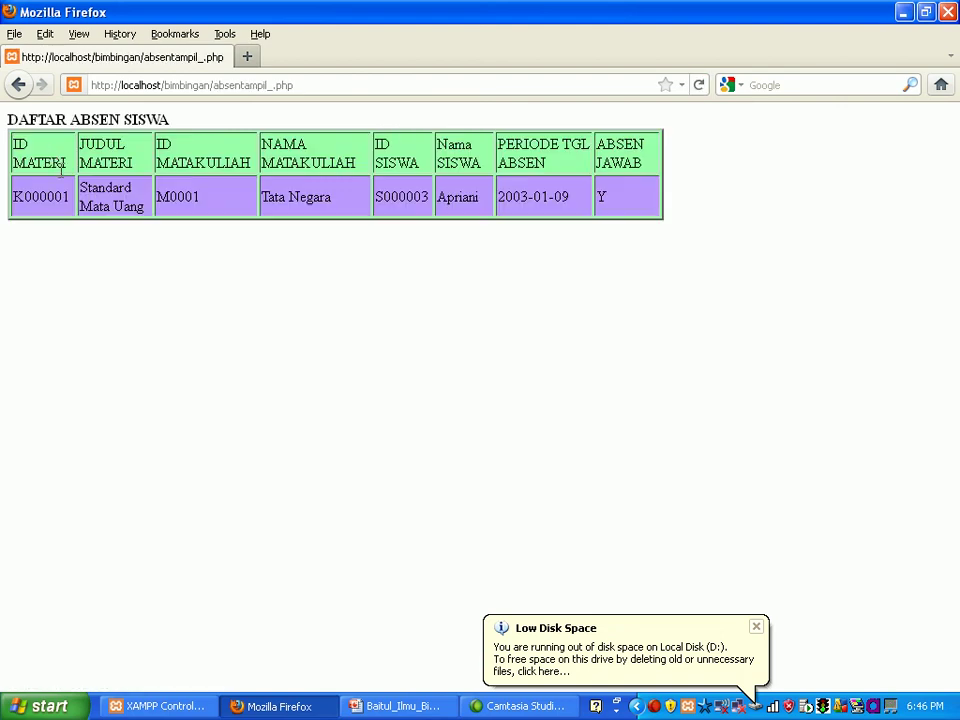
click(19, 86)
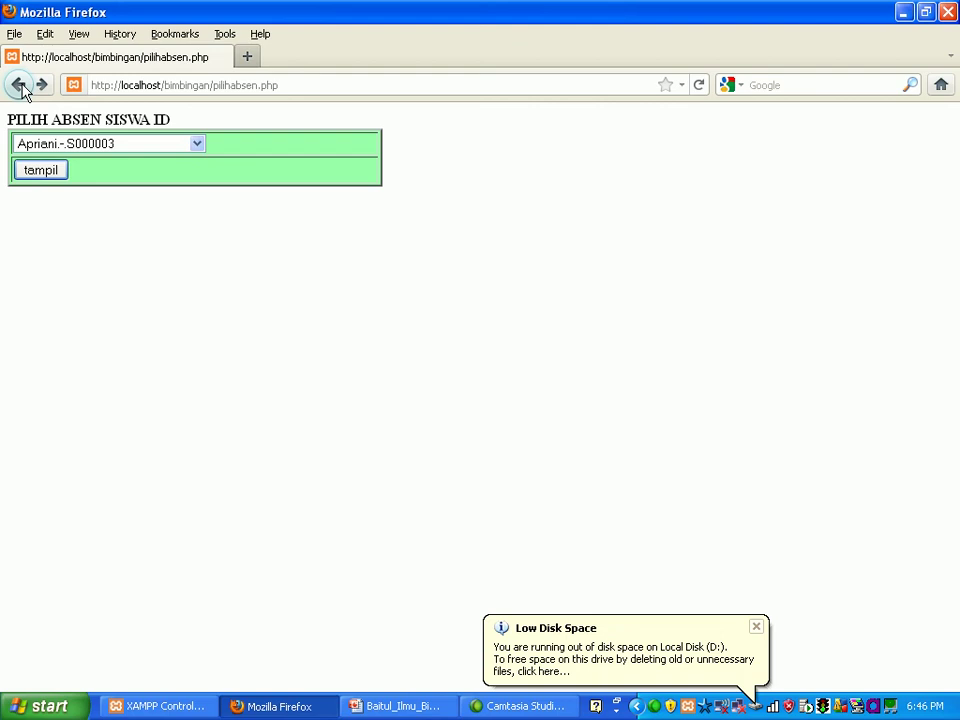
click(19, 86)
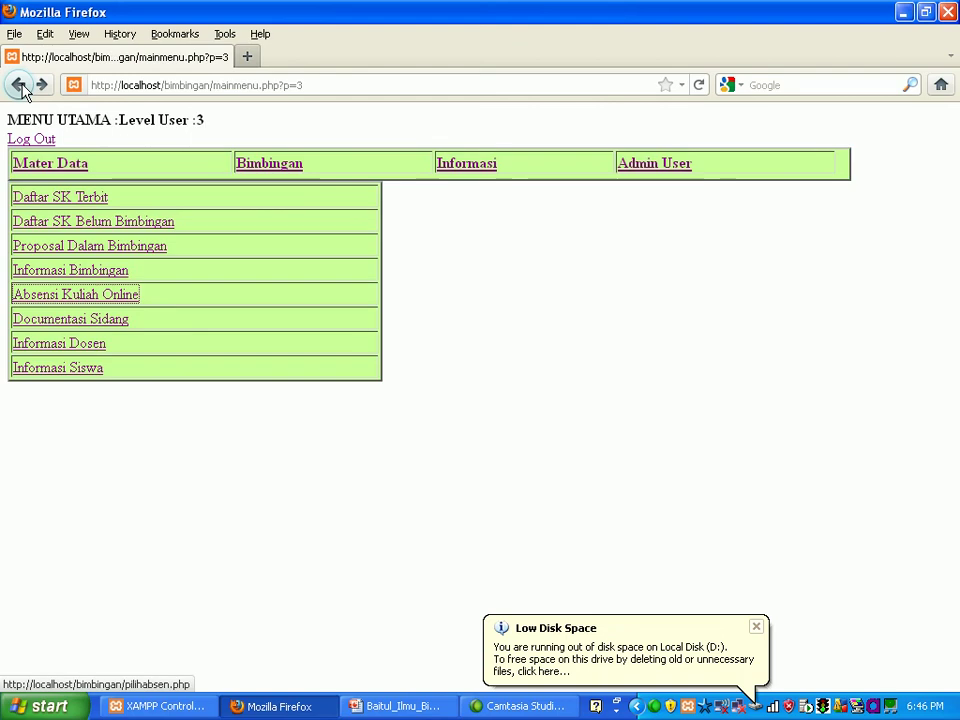
click(34, 140)
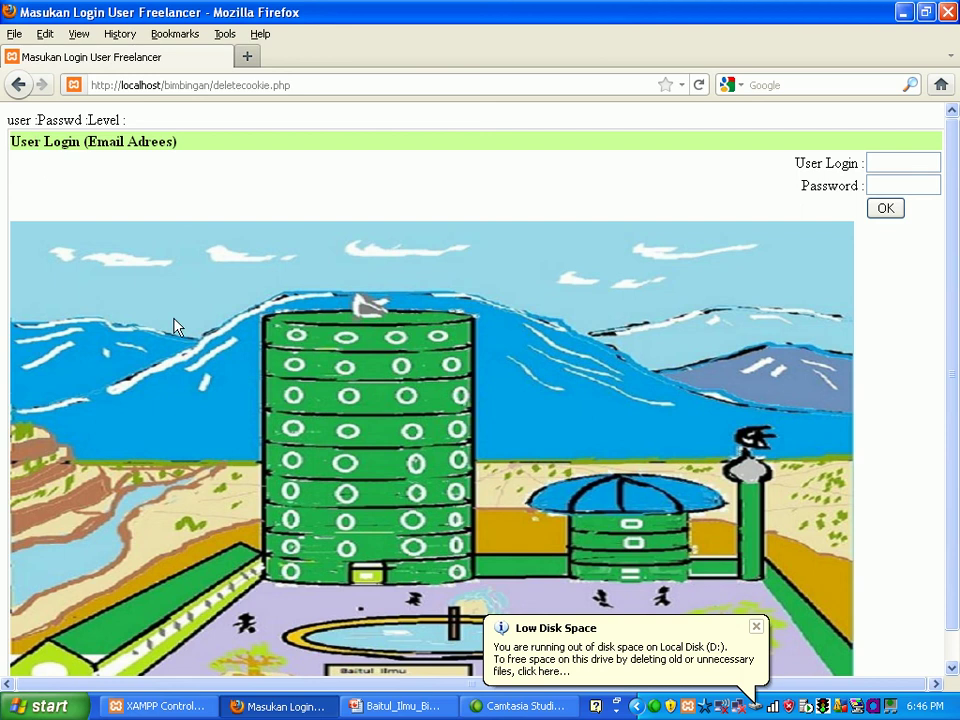